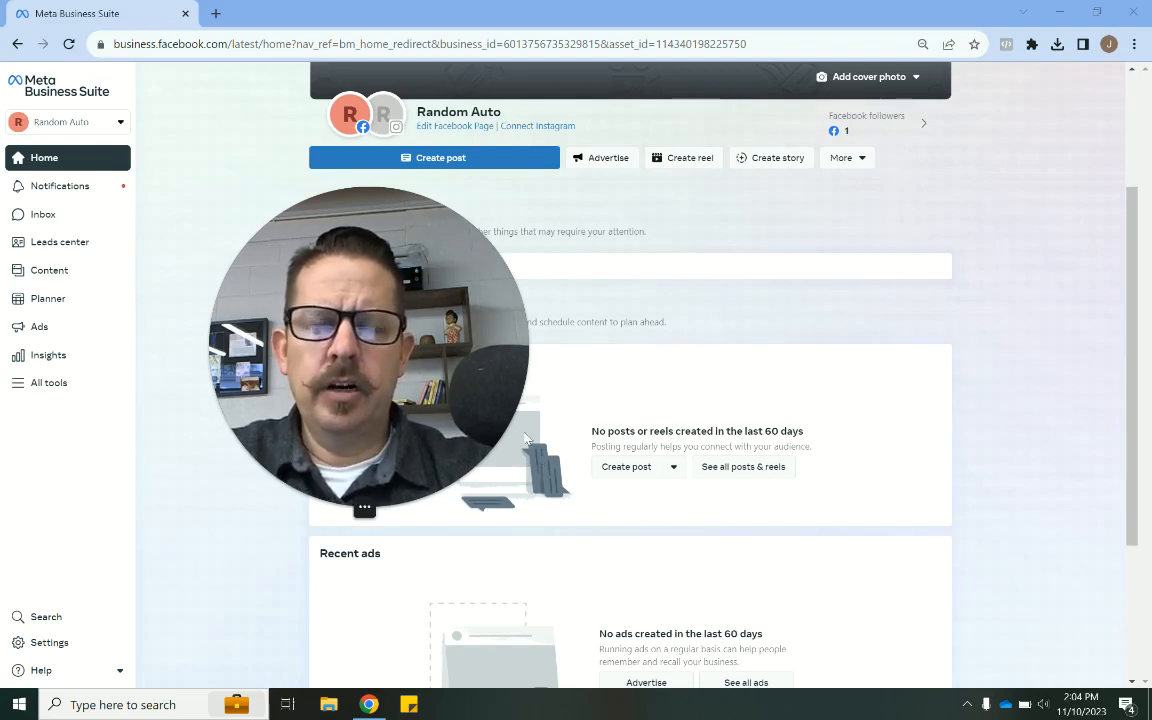
left_click_drag(413, 402, 940, 549)
left_click(898, 659)
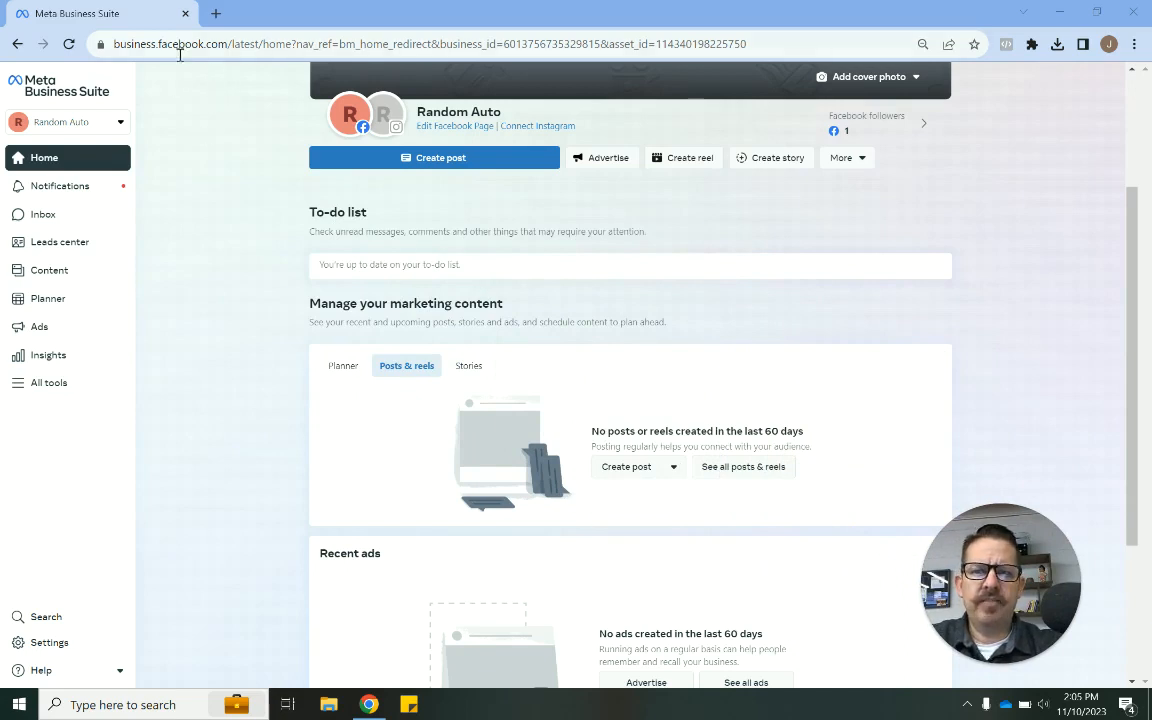
left_click_drag(226, 44, 106, 44)
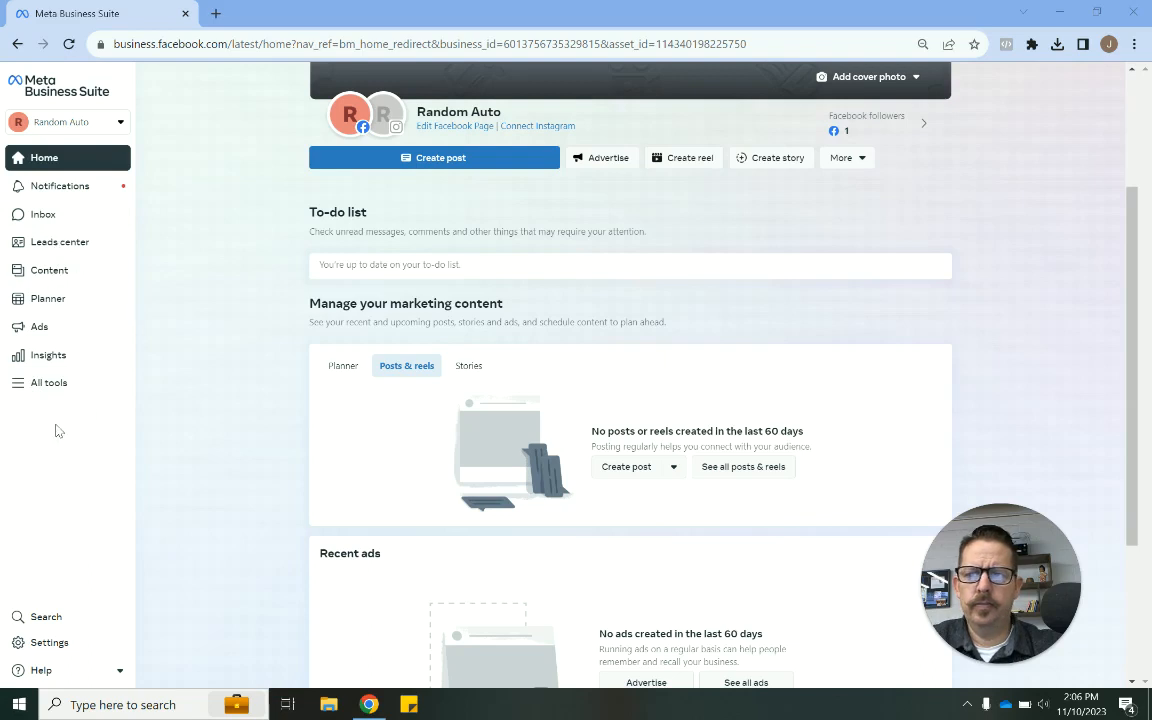
- Open Ads Manager from the All tools list and go to the Campaigns section
left_click(48, 386)
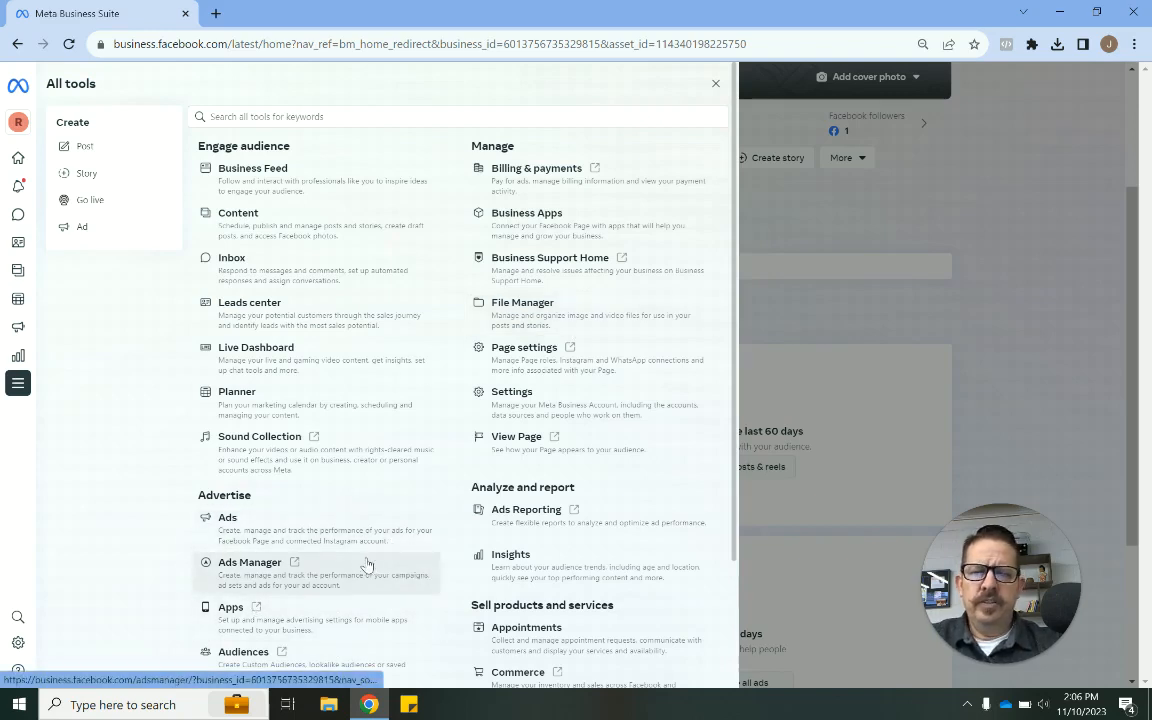
left_click(296, 574)
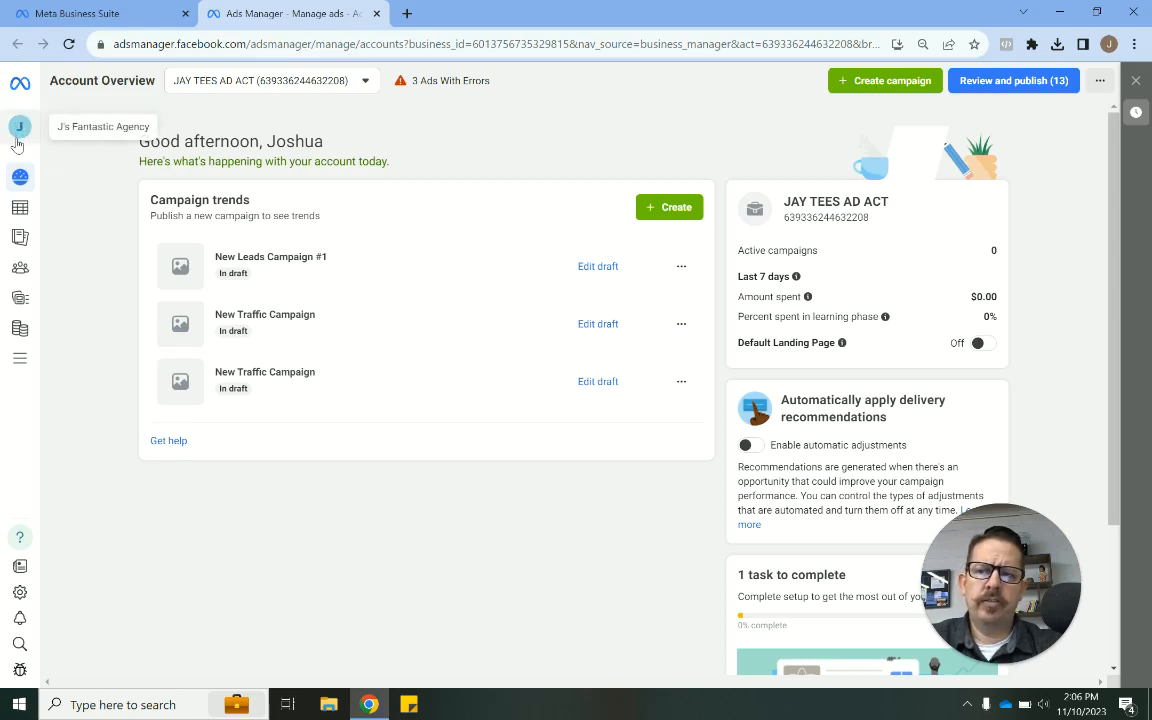
mouse_move(88, 250)
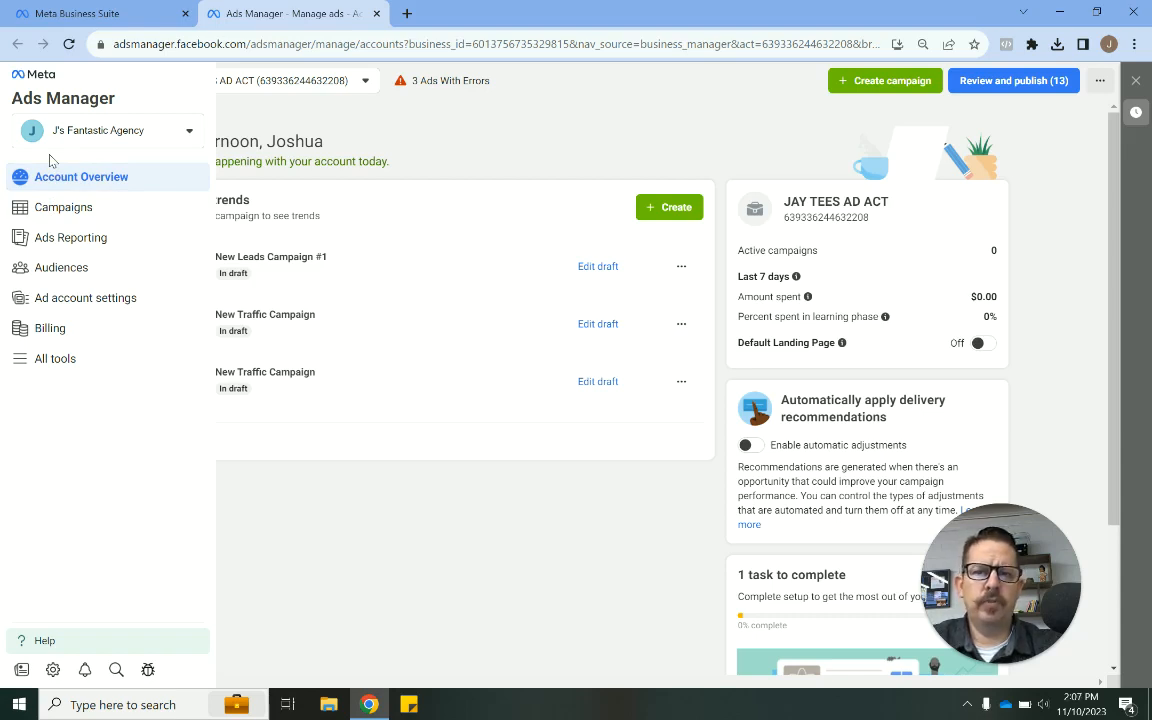
left_click(60, 212)
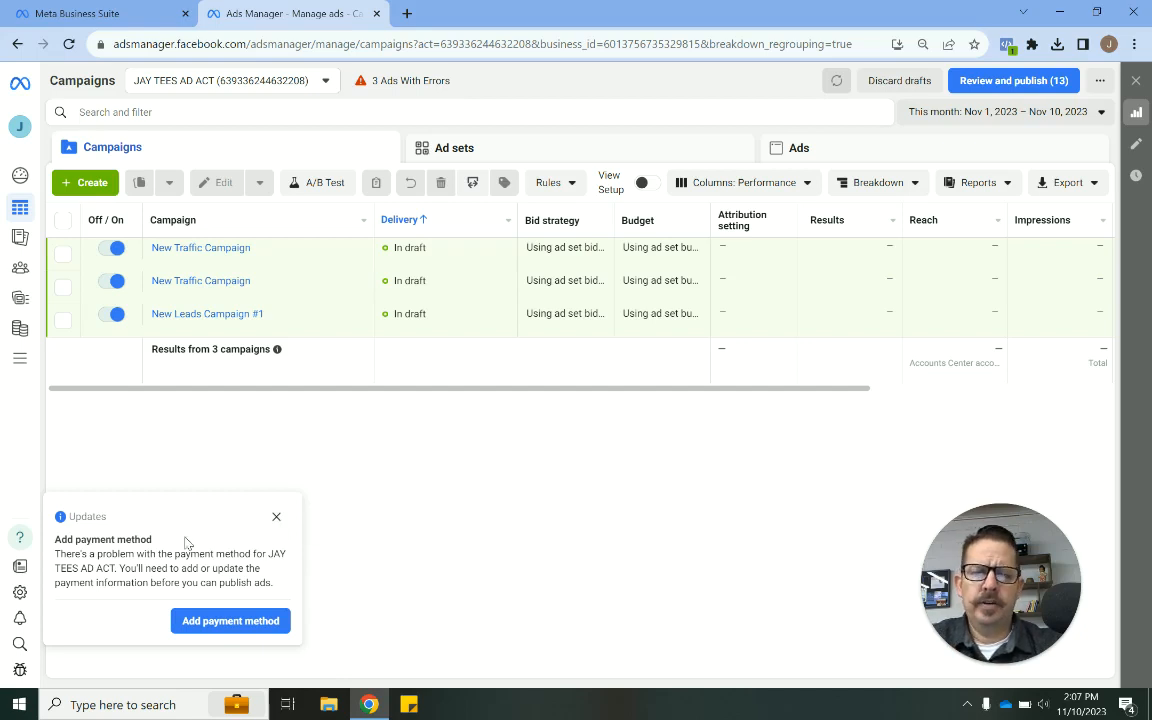
- Close the payment notice and browse the Ad sets, Ads and Campaigns tabs of the account
left_click(276, 516)
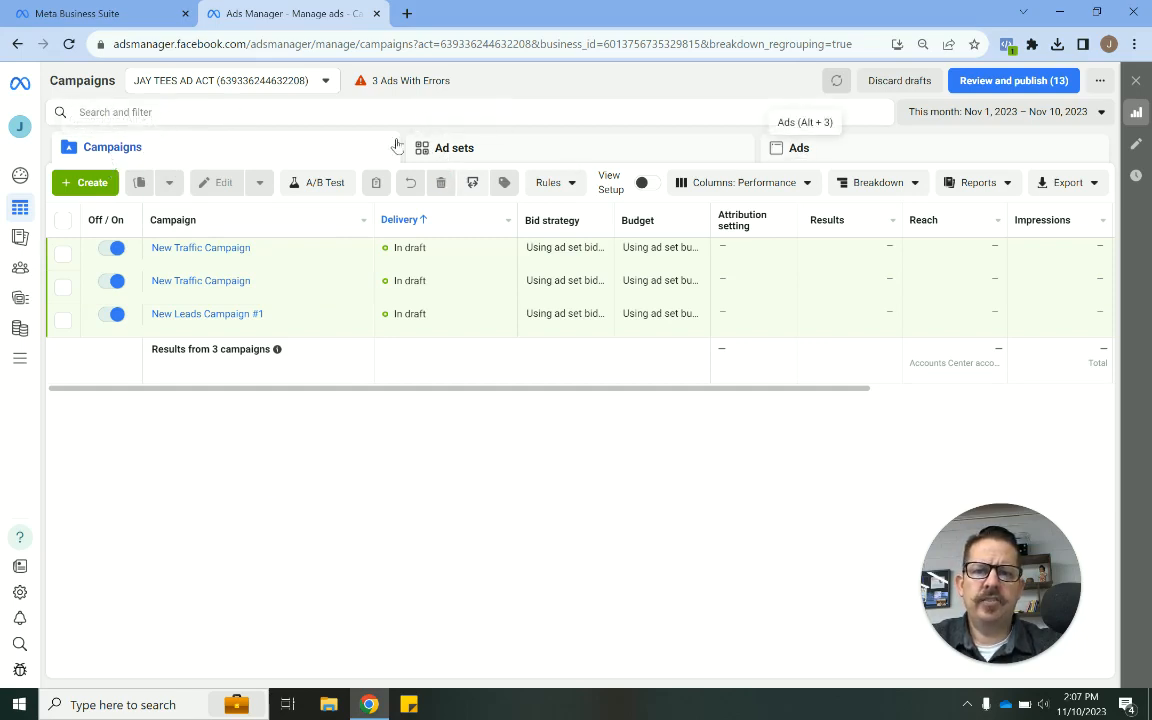
left_click(472, 155)
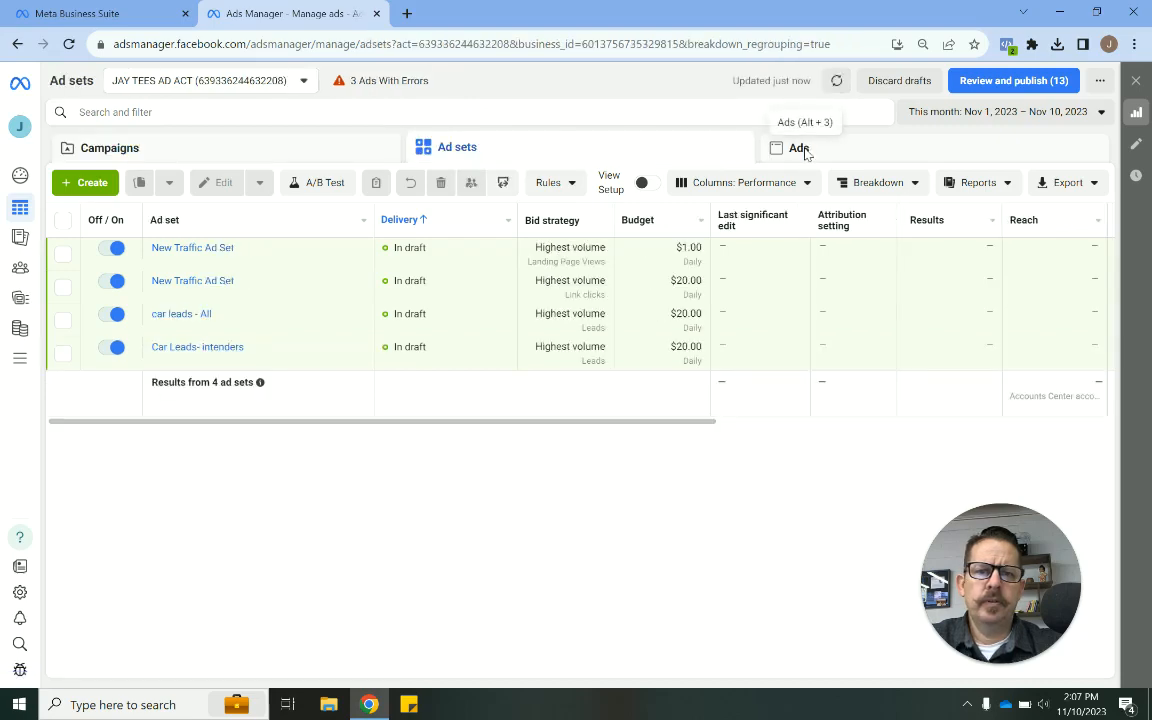
left_click(799, 148)
left_click(314, 150)
left_click(452, 152)
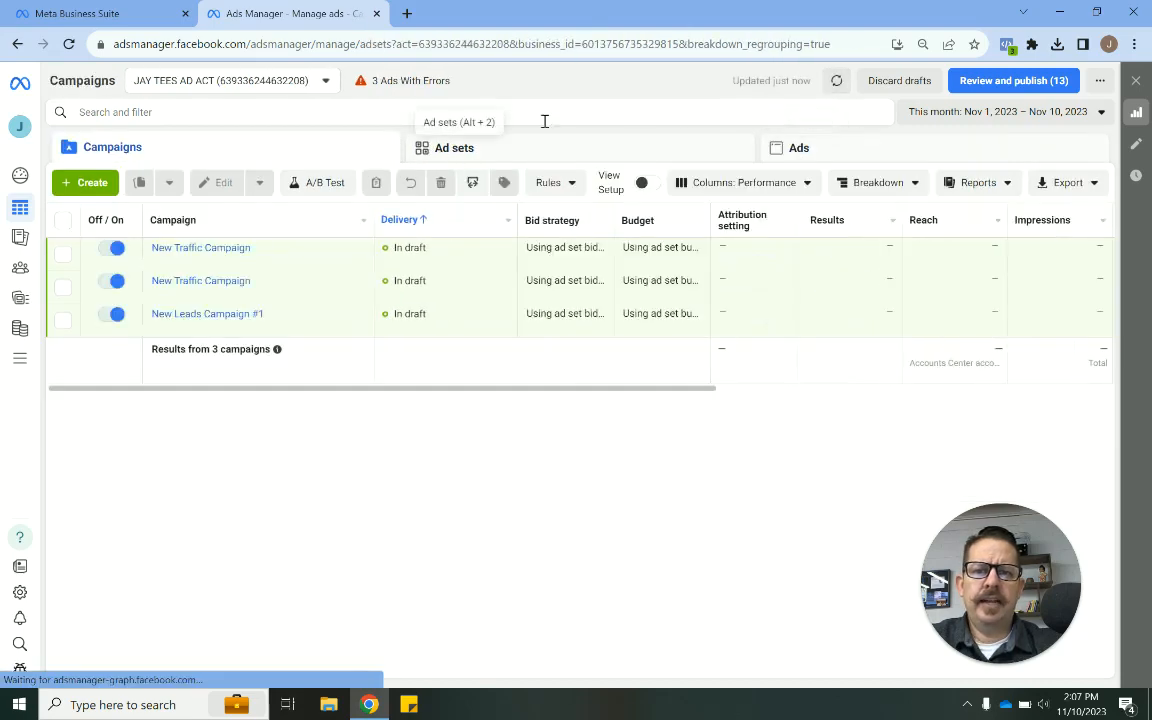
left_click(794, 148)
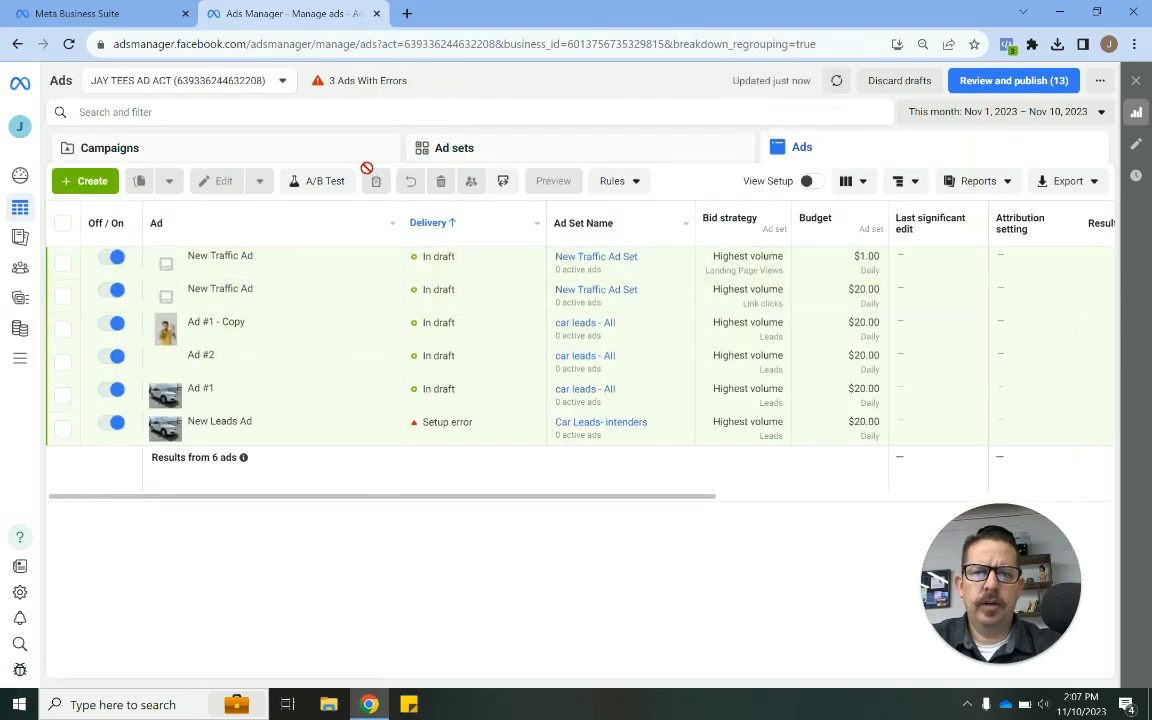
left_click(326, 156)
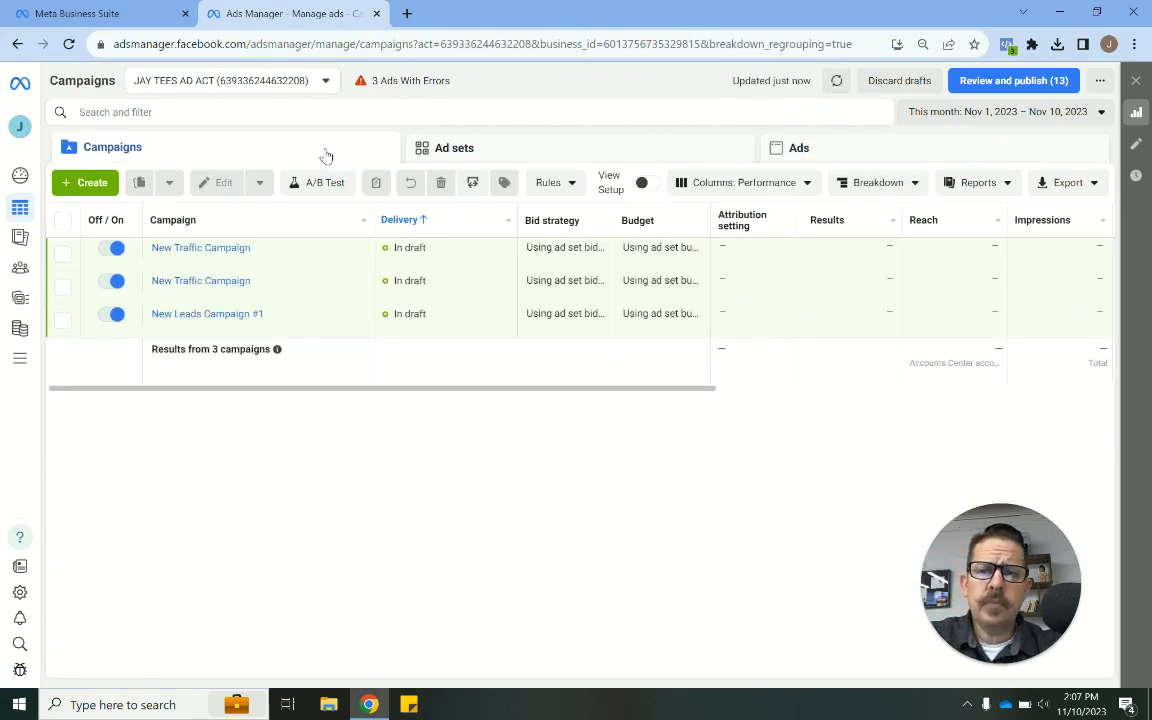
- Create a new campaign with the Leads objective using the Manual leads campaign setup
left_click(85, 185)
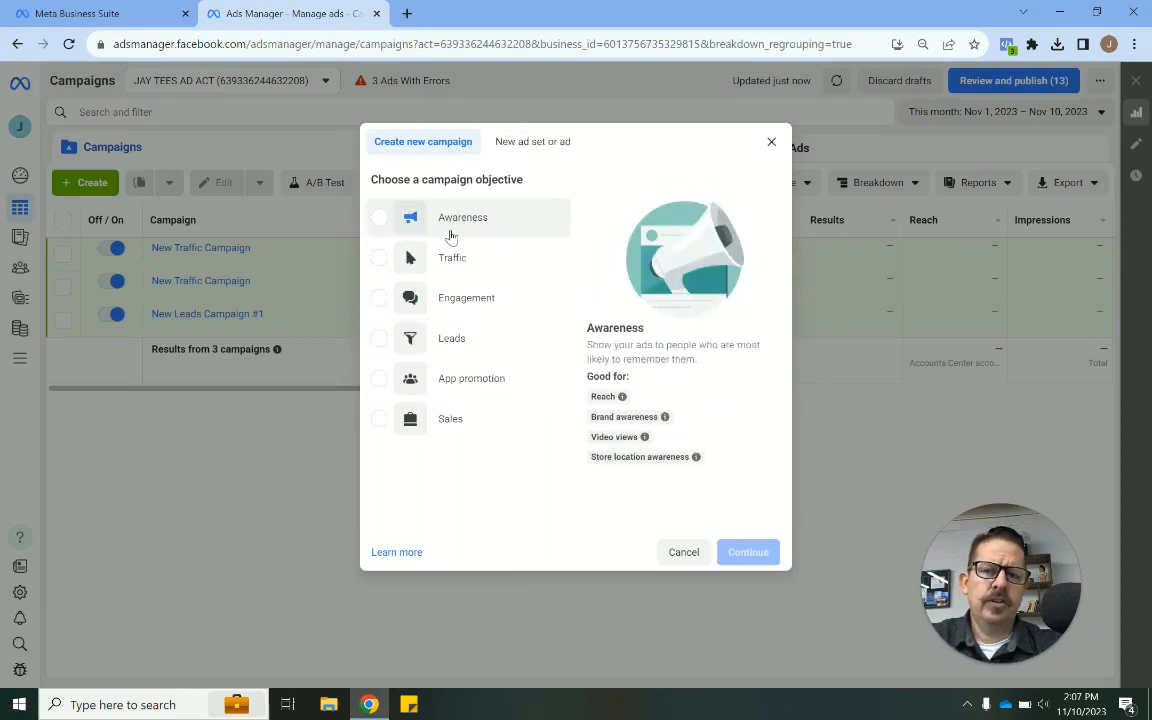
left_click(455, 343)
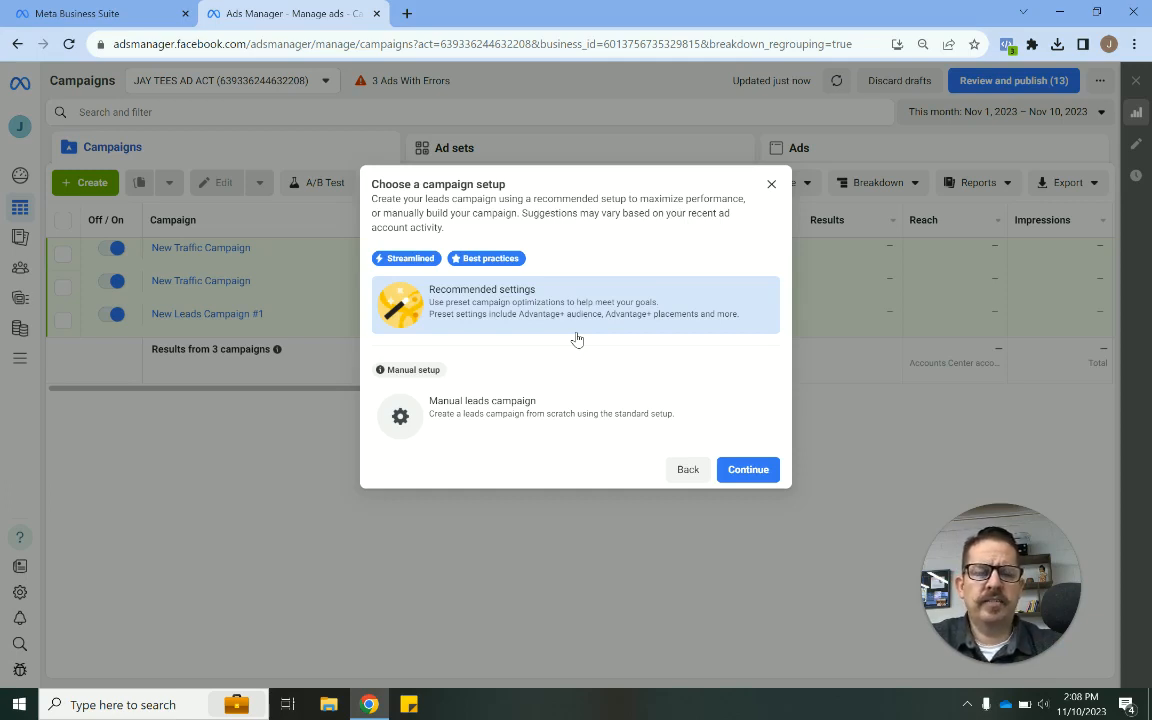
left_click(480, 415)
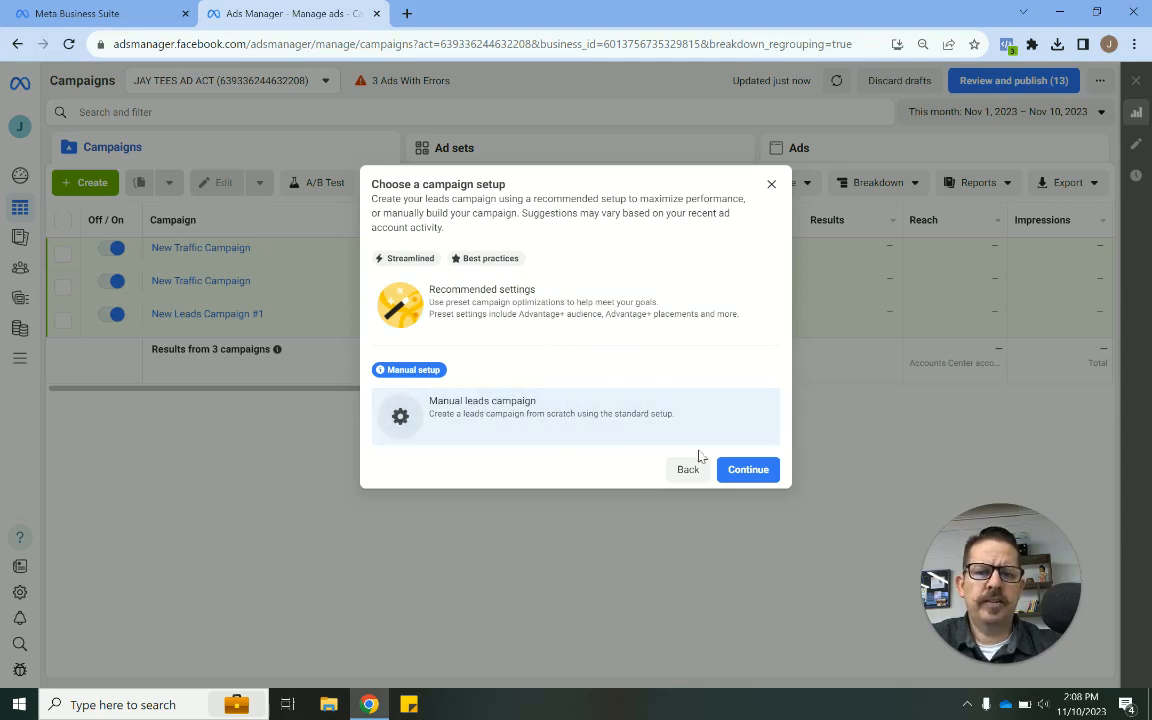
left_click(750, 469)
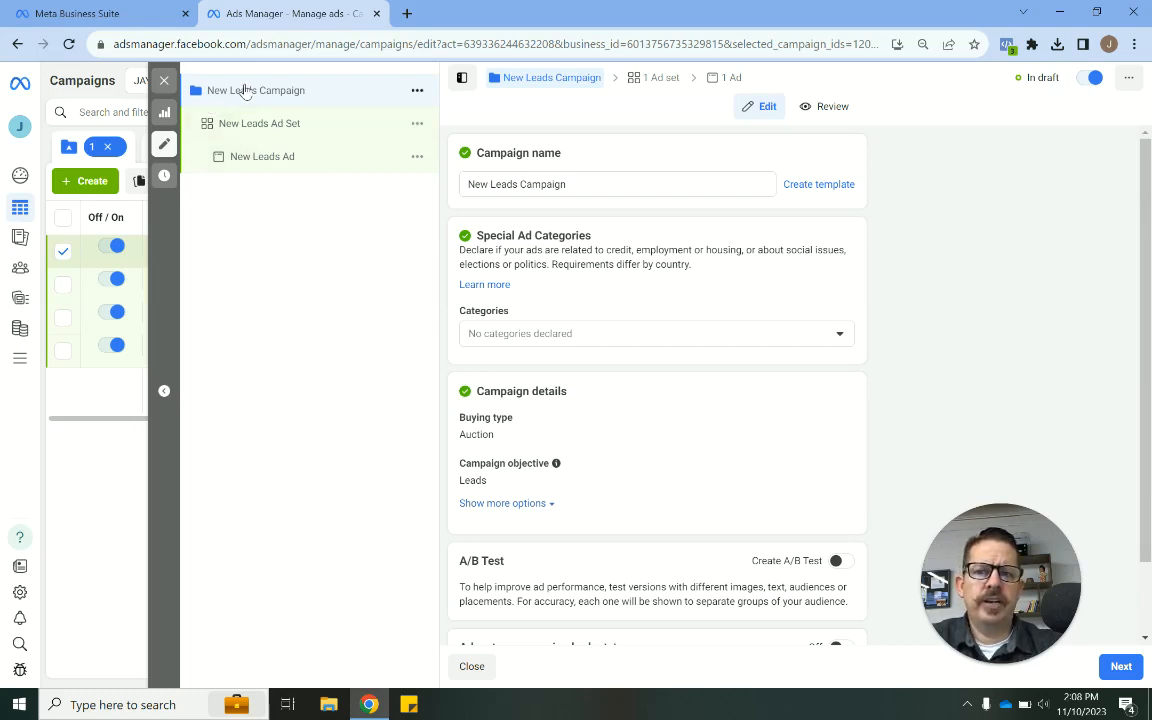
- Declare Credit as the special ad category for the New Leads Campaign
left_click(550, 187)
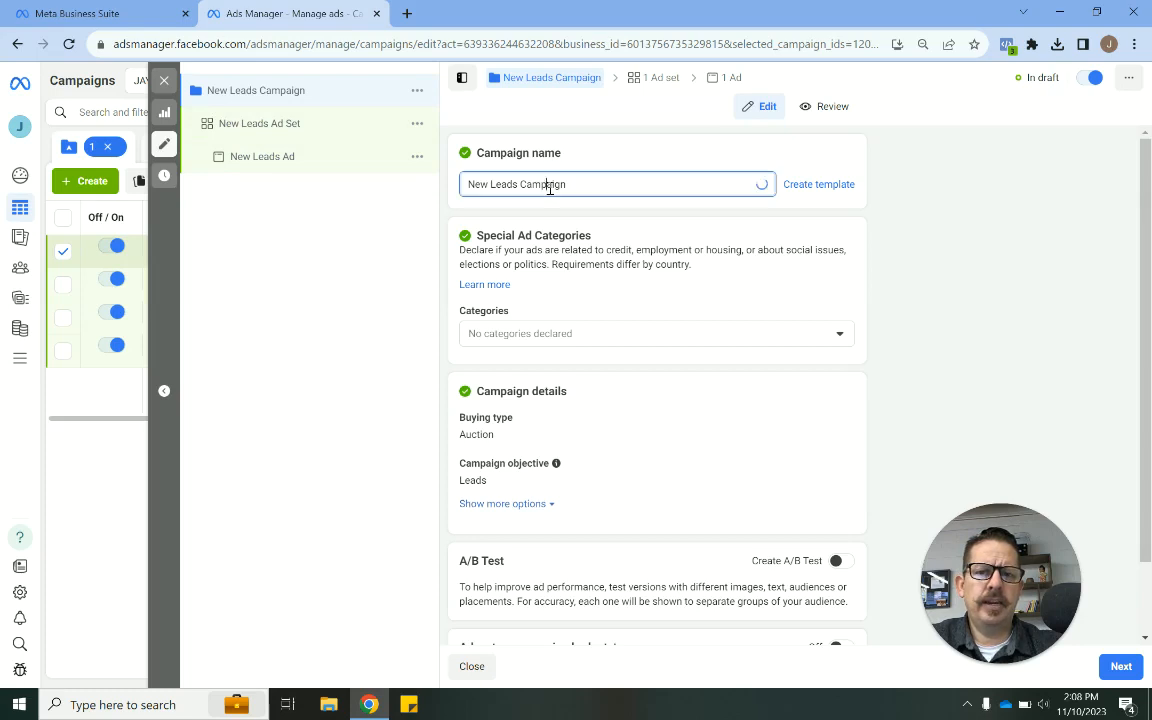
triple_click(550, 187)
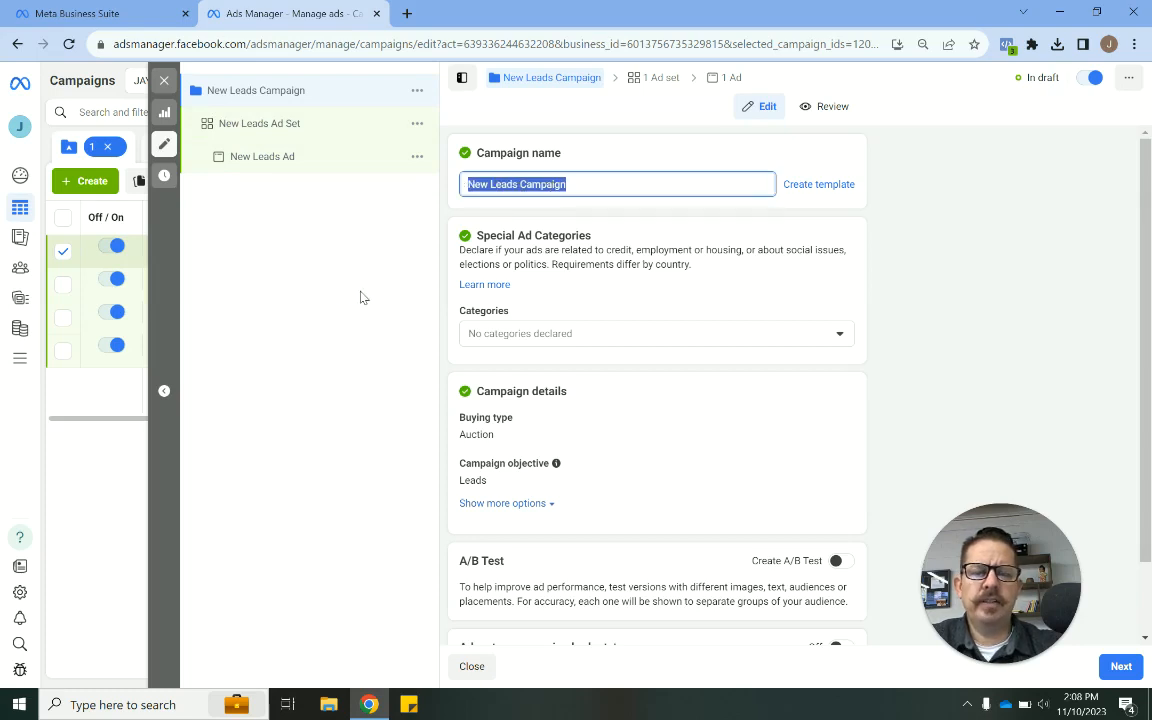
left_click(654, 244)
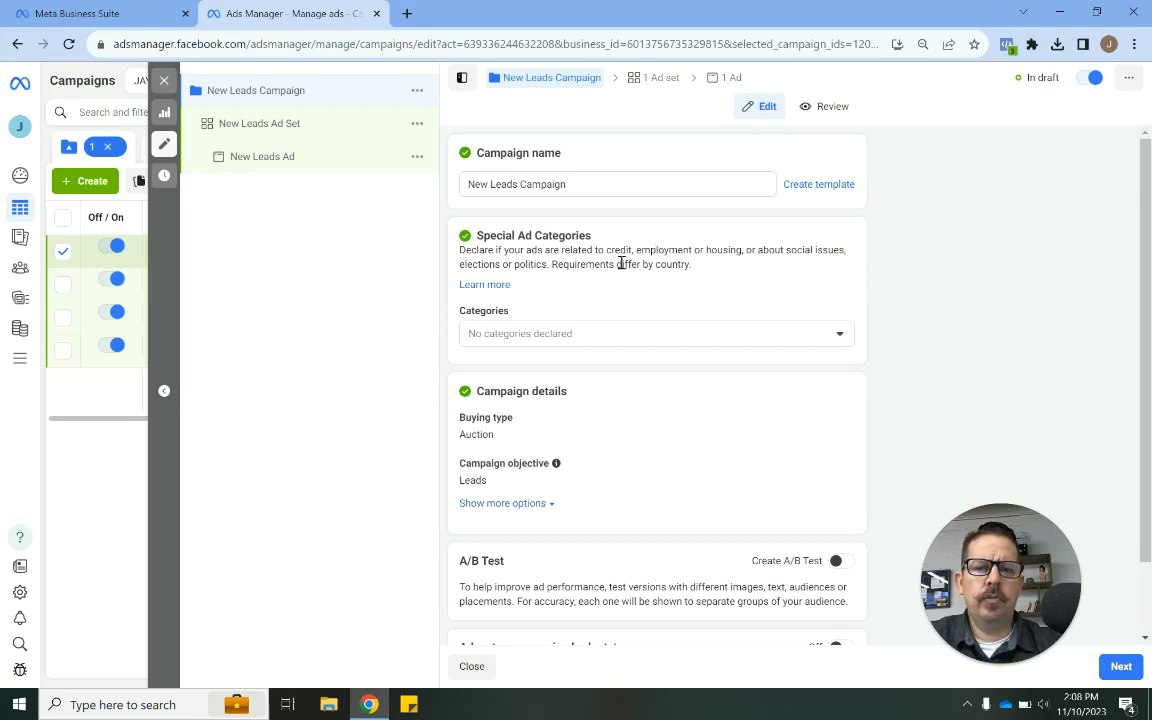
left_click(539, 335)
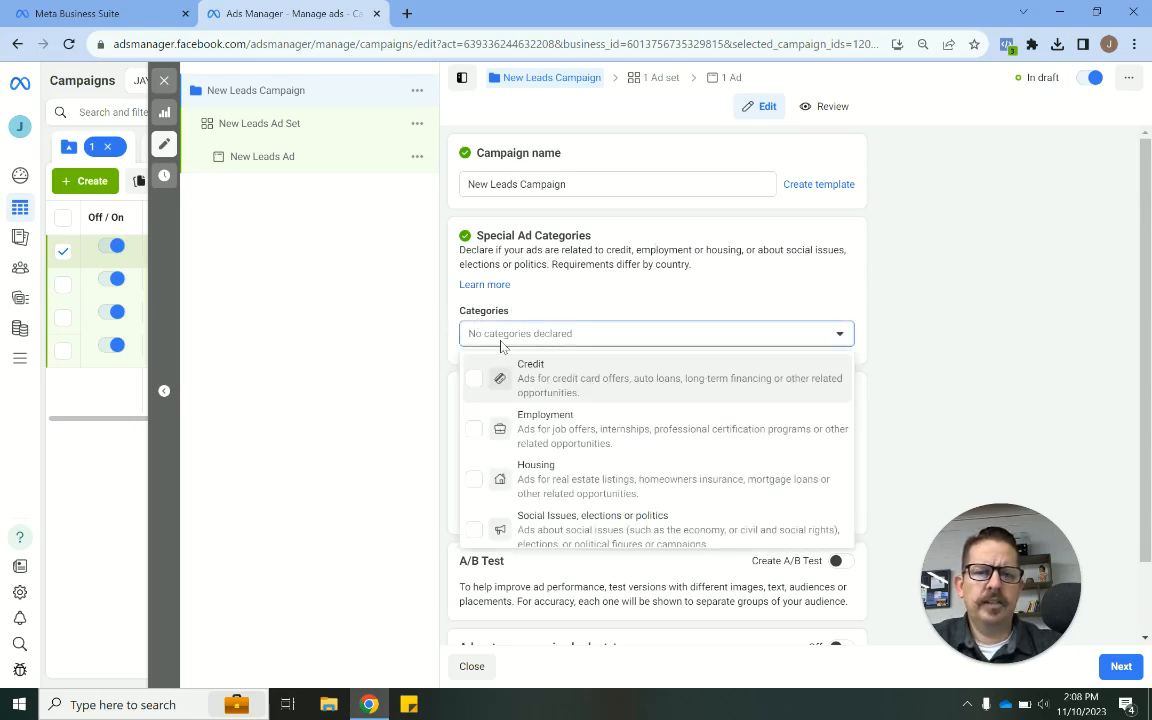
left_click(475, 380)
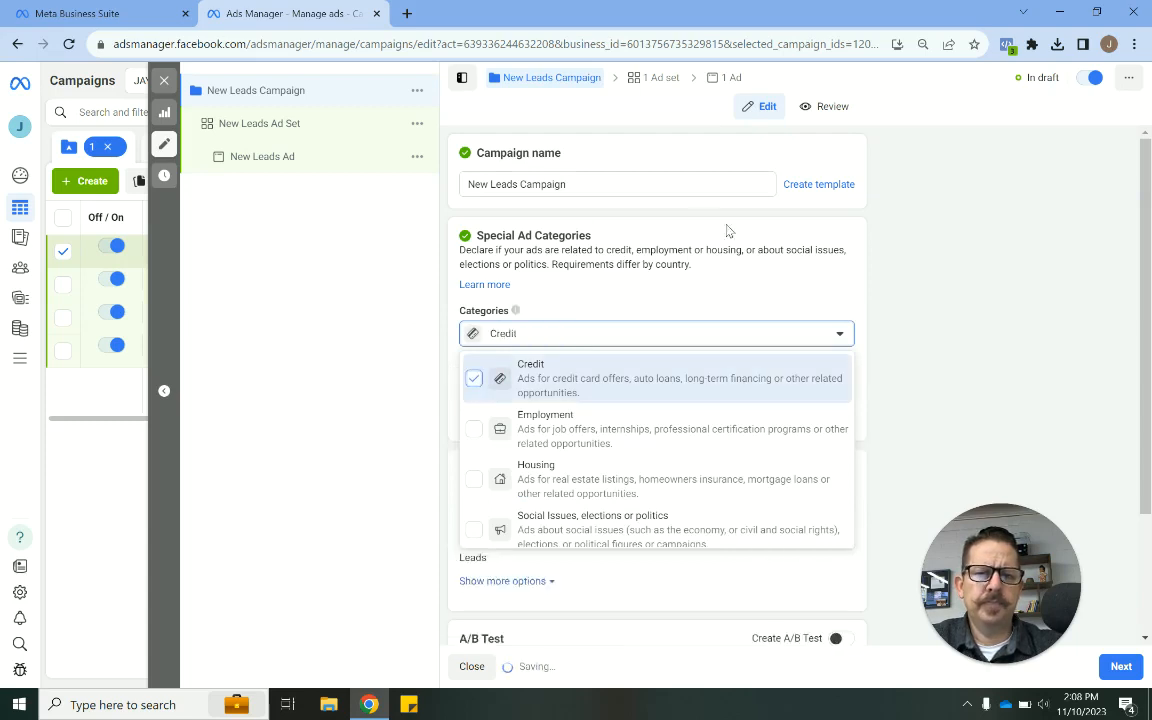
left_click(846, 250)
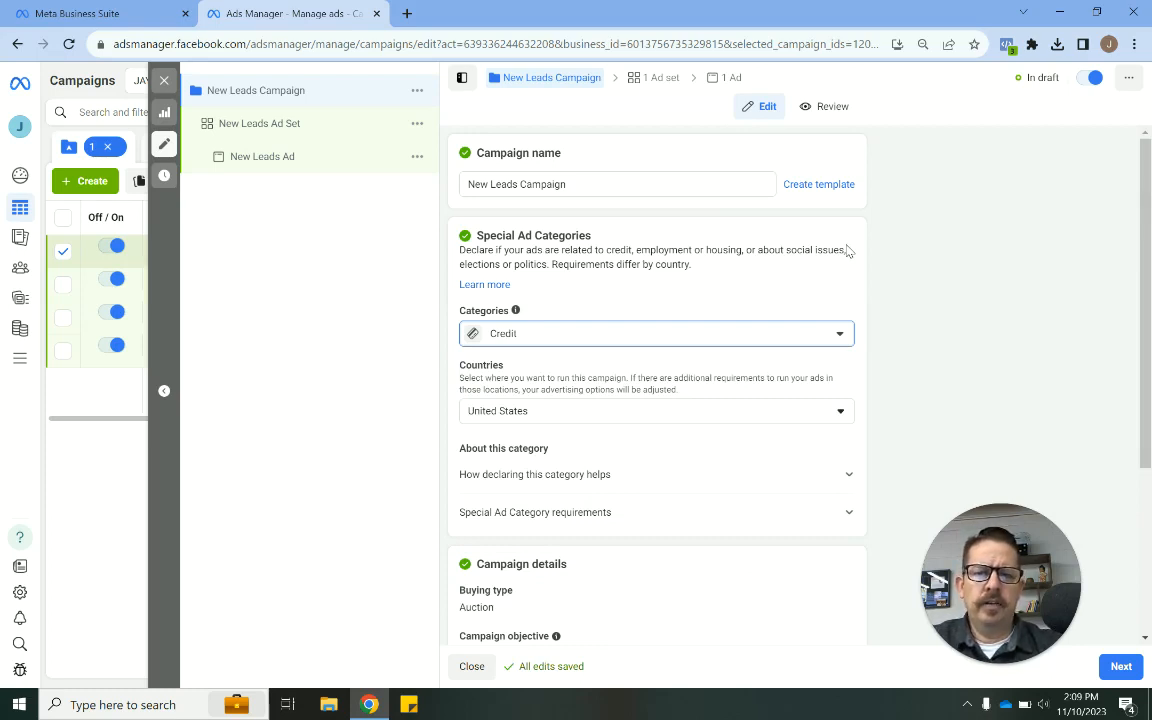
- Review the campaign details, A/B test and budget options, then continue to the ad set
scroll(846, 250, "down", 3)
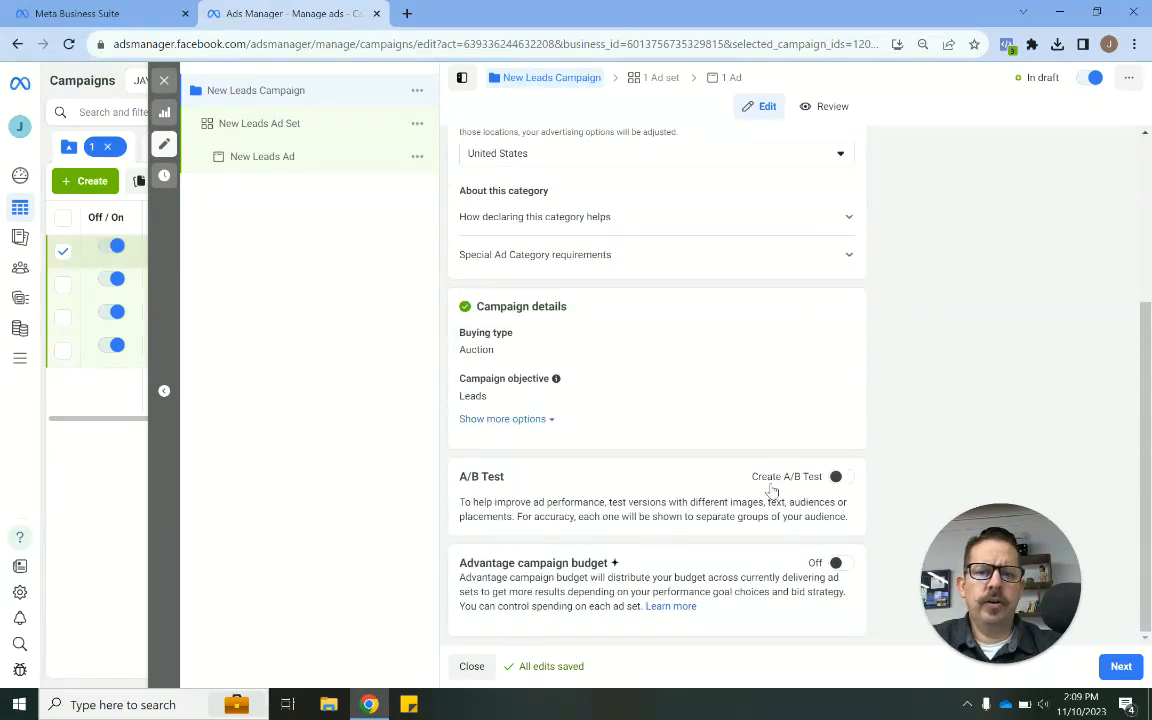
scroll(890, 416, "up", 1)
scroll(892, 414, "up", 2)
scroll(890, 411, "down", 3)
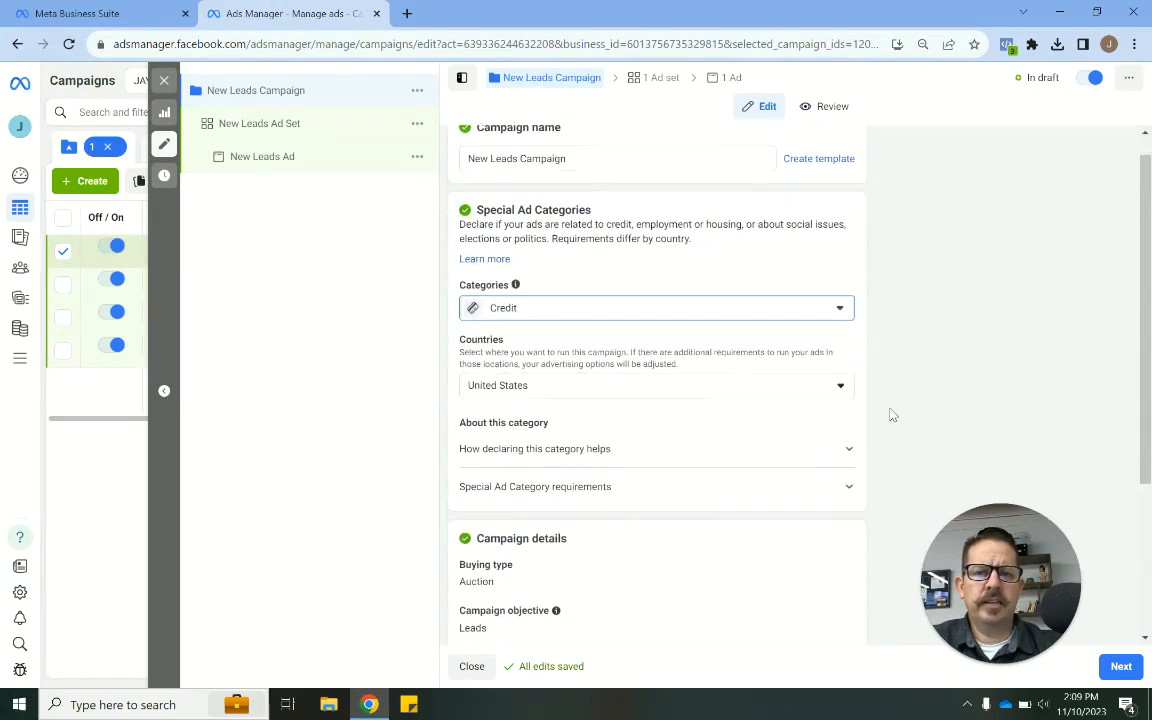
left_click(1120, 666)
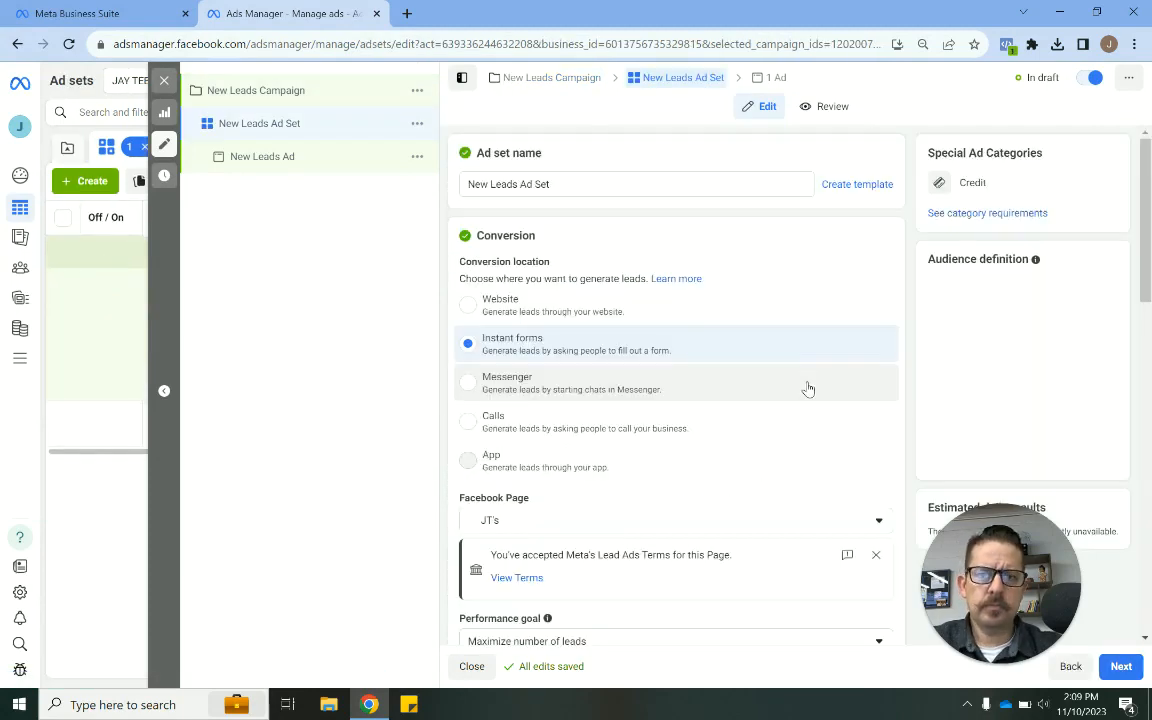
- Examine the ad set name, conversion location, Facebook Page and performance goal settings
triple_click(553, 185)
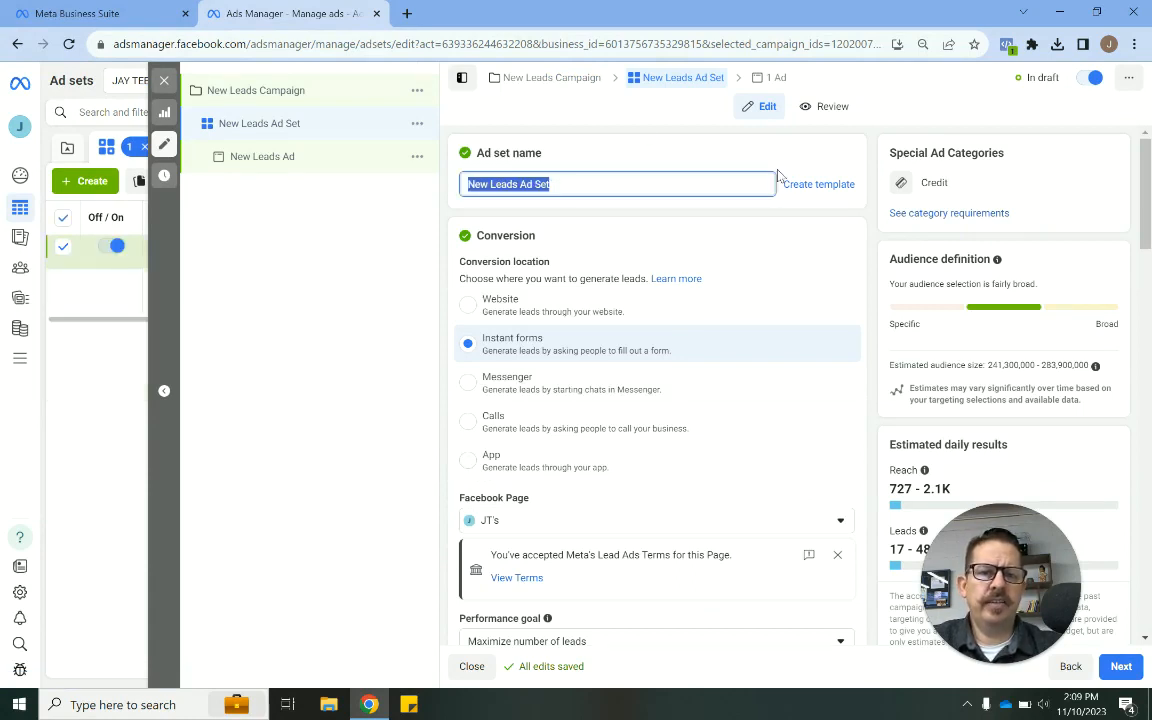
left_click(866, 270)
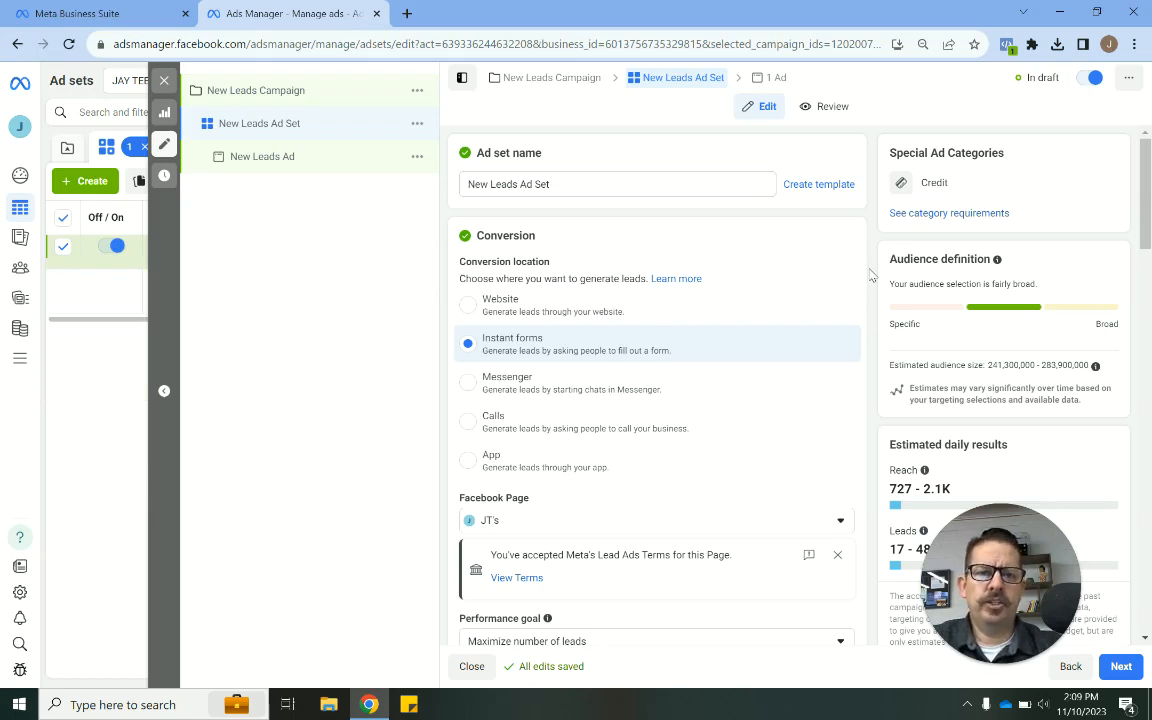
scroll(870, 275, "down", 1)
scroll(870, 275, "up", 1)
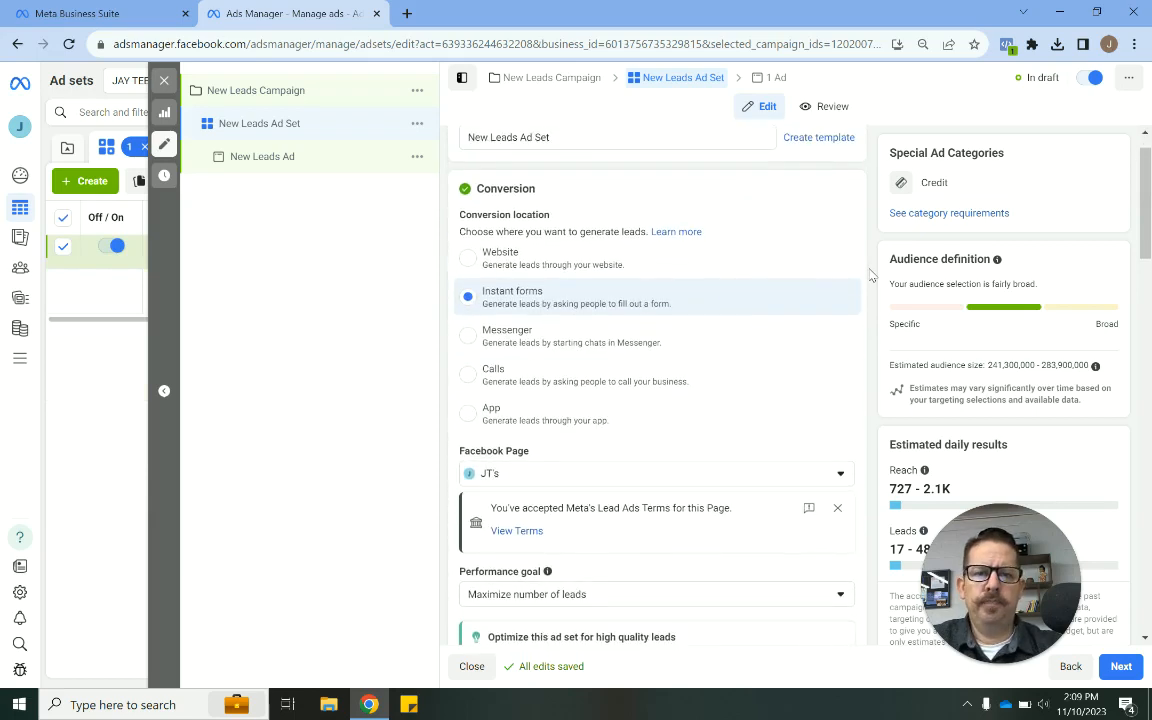
scroll(870, 275, "down", 1)
scroll(870, 275, "up", 1)
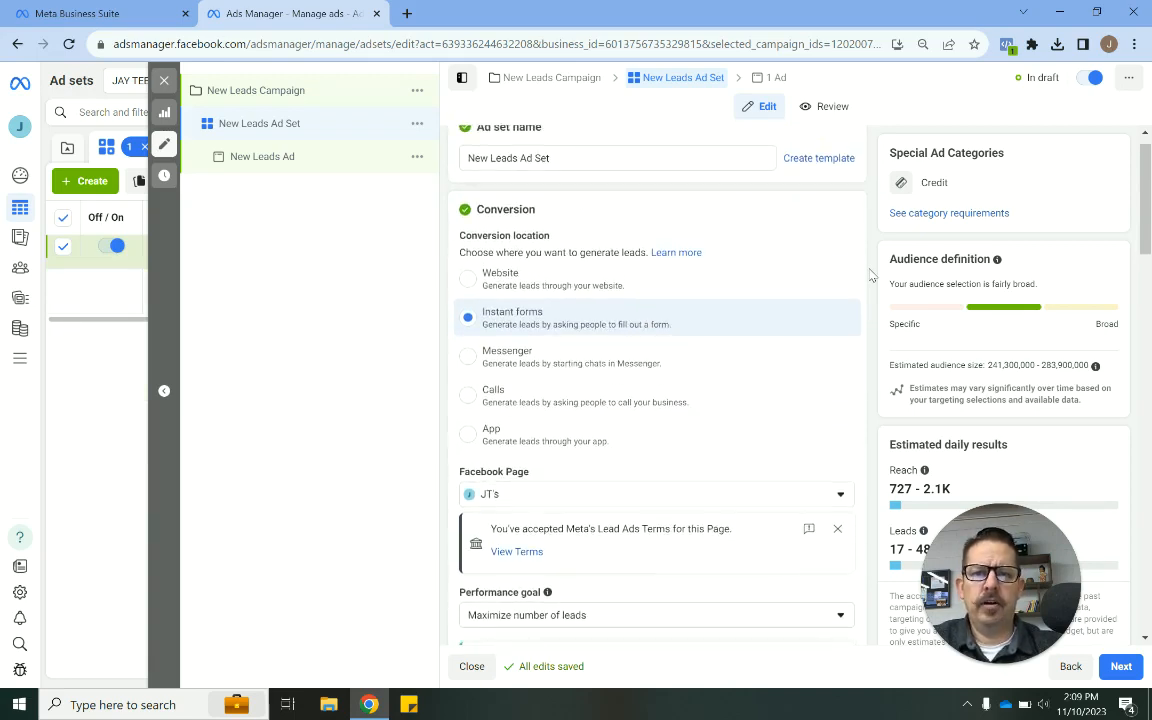
scroll(870, 275, "down", 1)
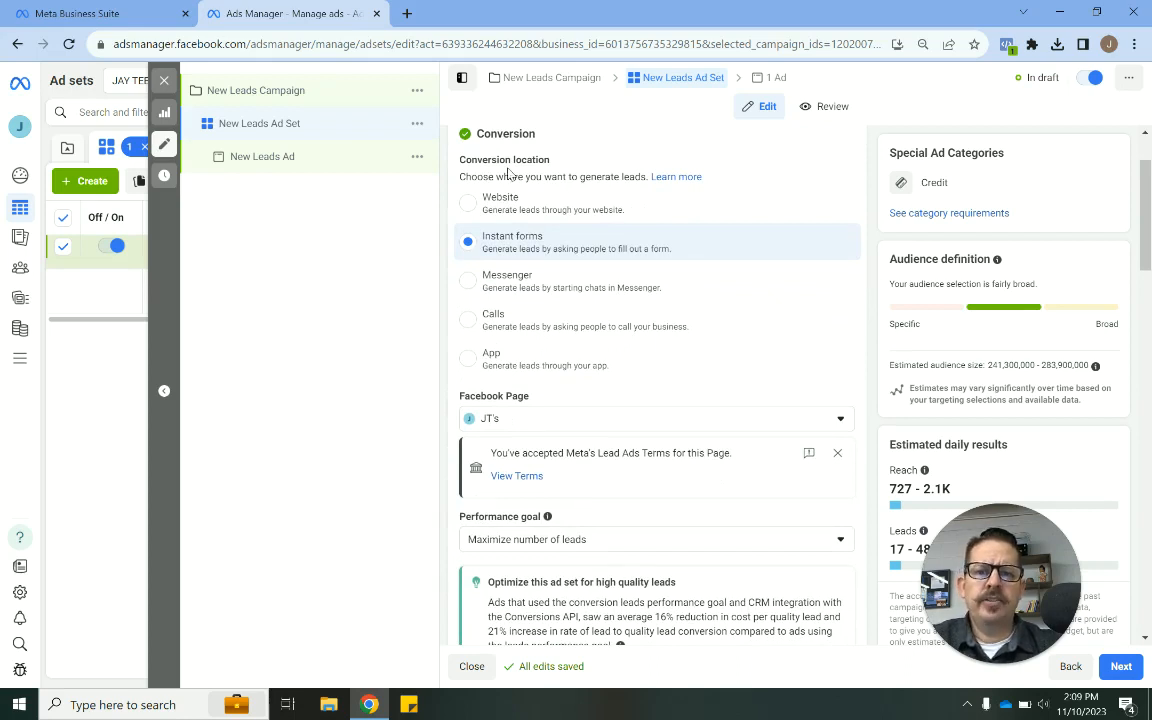
scroll(866, 204, "up", 1)
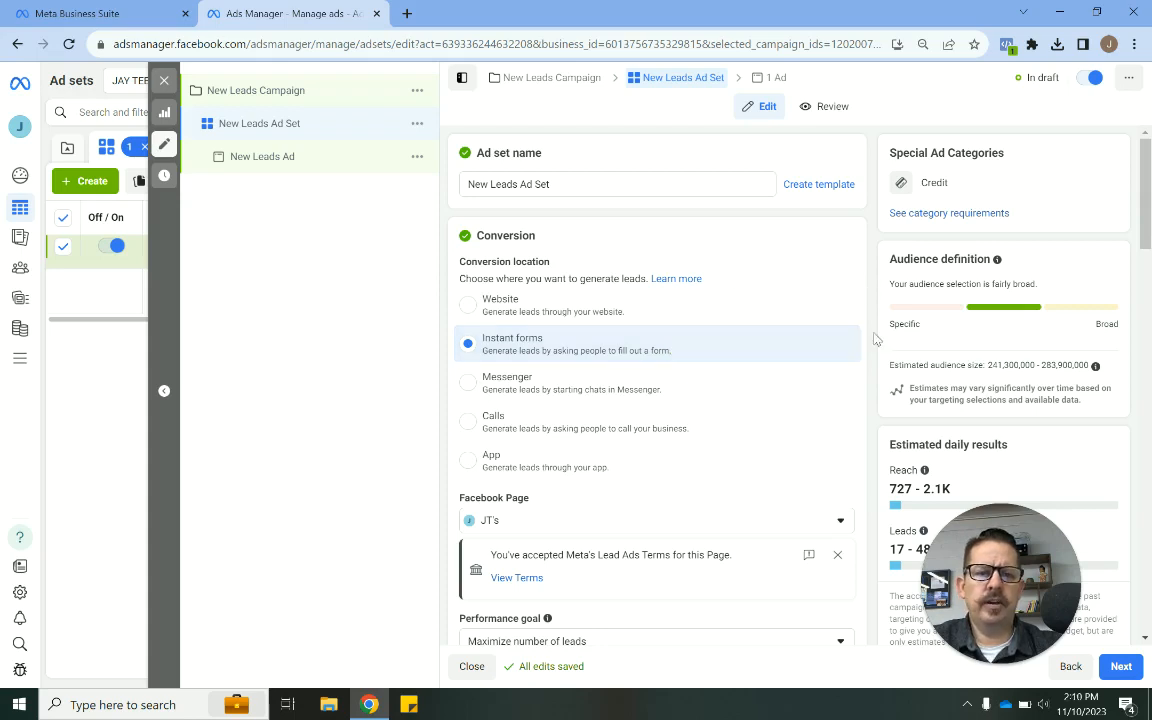
scroll(880, 355, "down", 2)
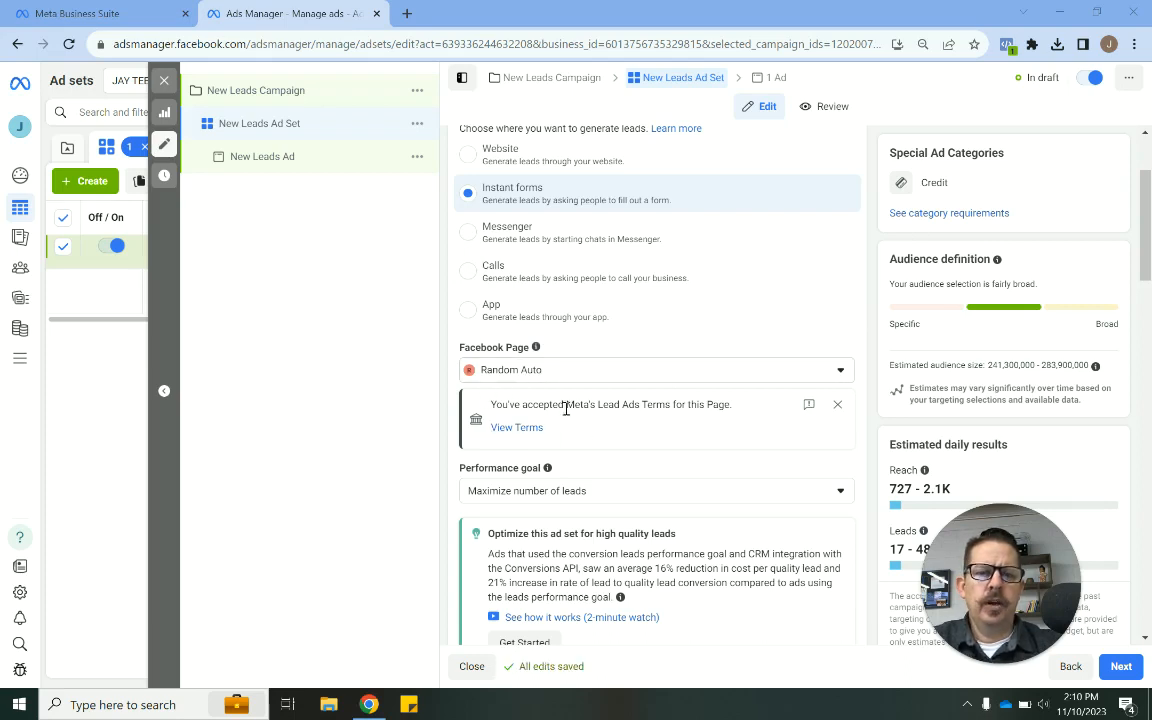
- Dismiss the Lead Ads Terms notice under the Facebook Page setting of the ad set
triple_click(494, 406)
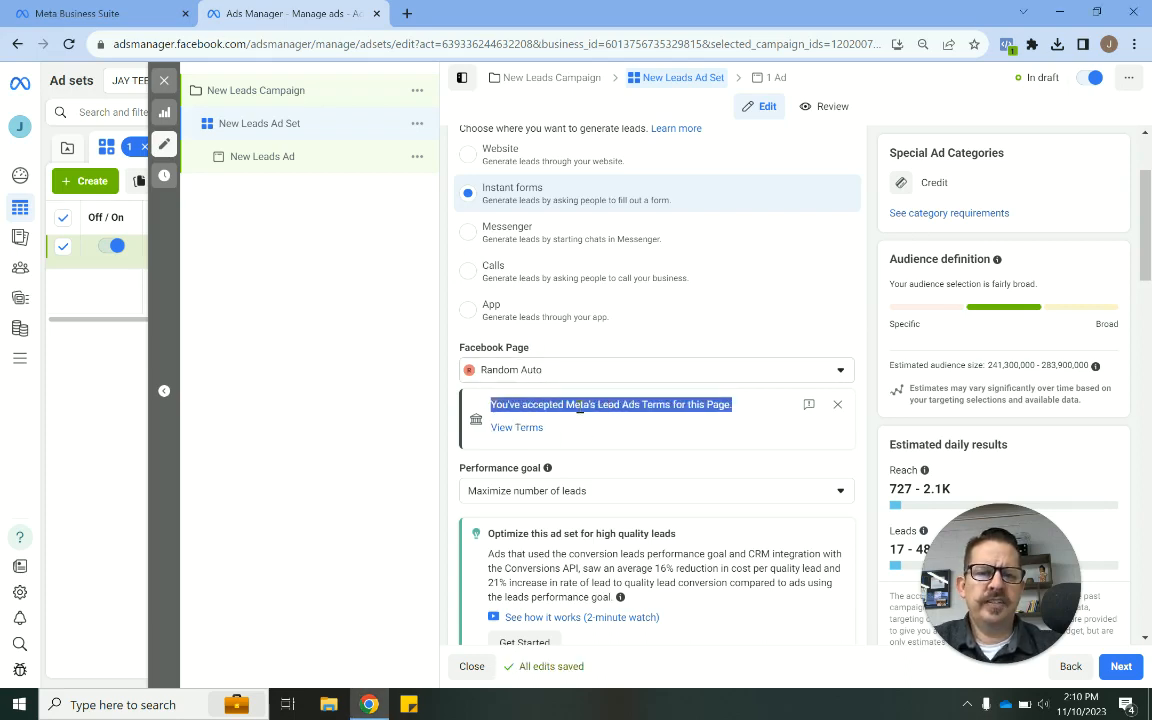
left_click_drag(580, 407, 632, 427)
left_click(644, 405)
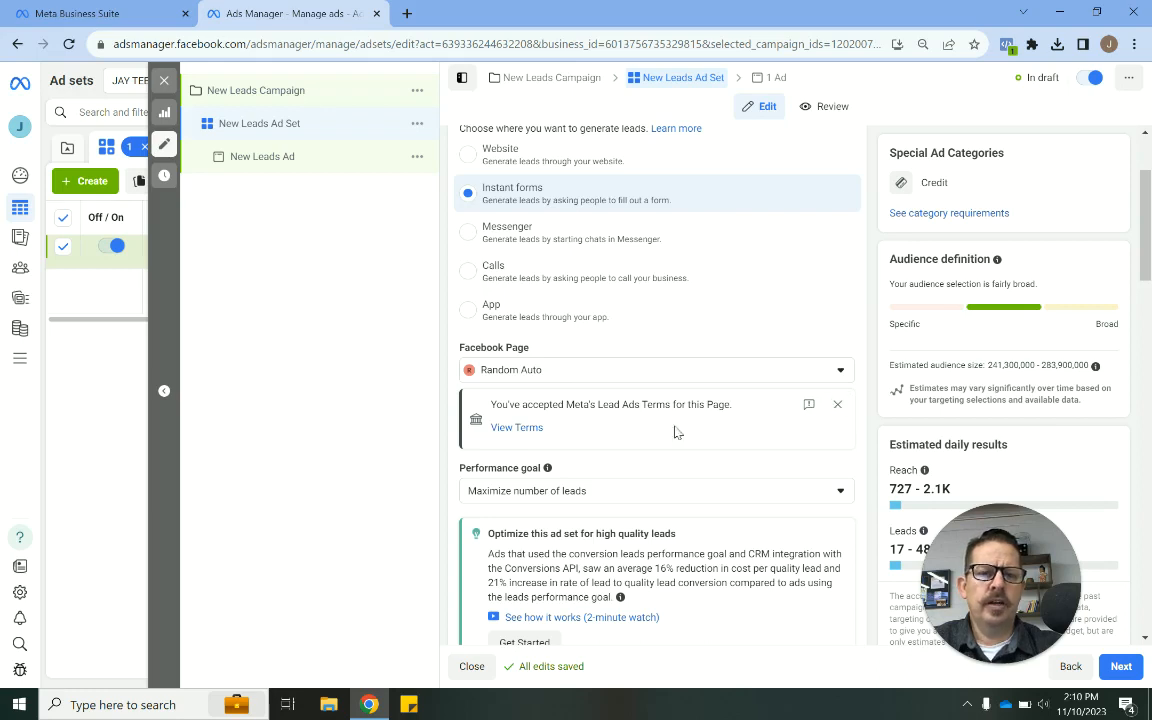
left_click(837, 404)
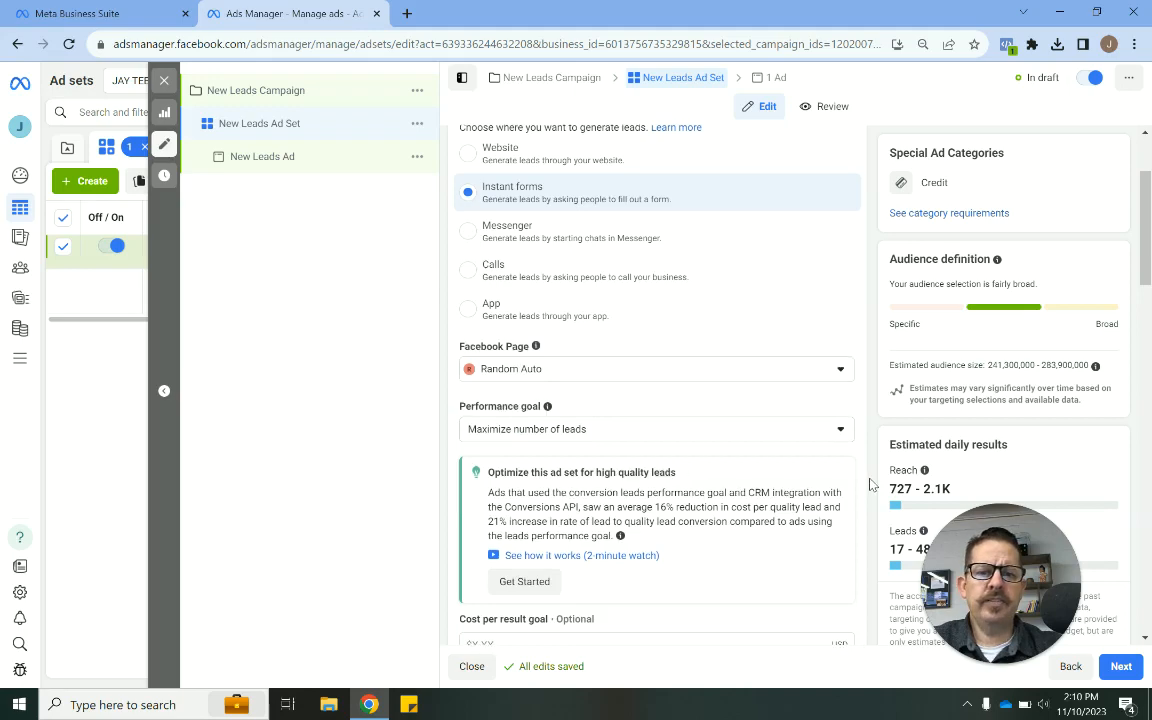
scroll(869, 478, "down", 2)
scroll(869, 484, "down", 3)
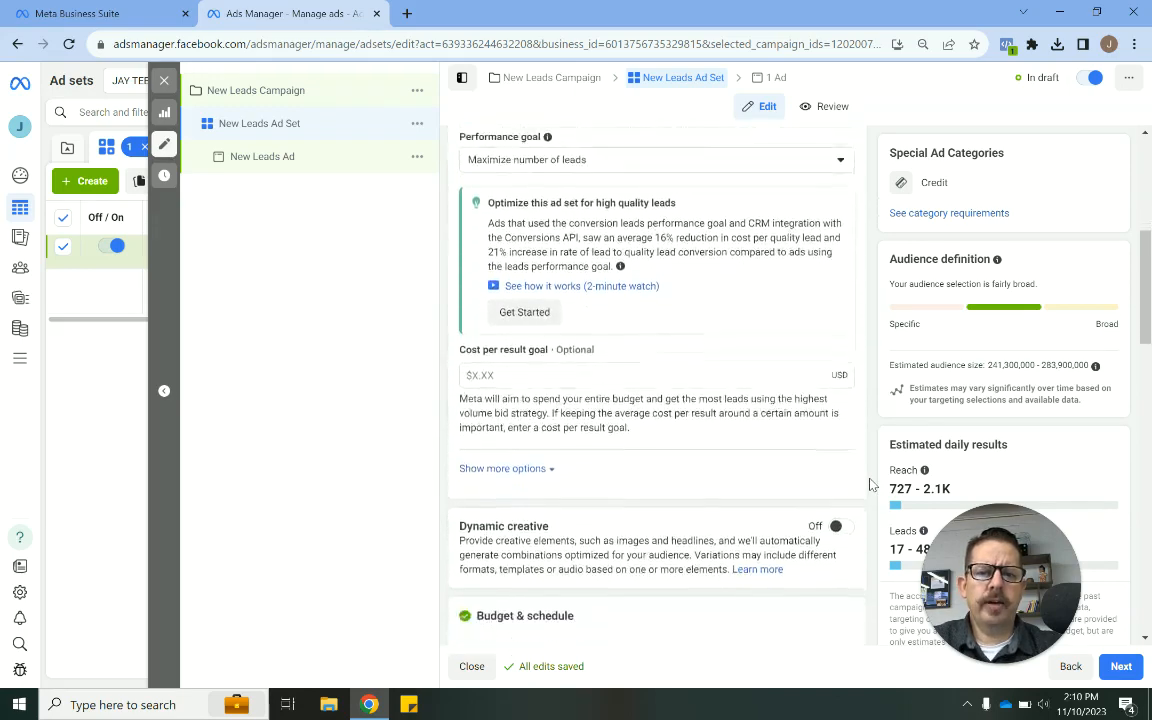
- Review the $20.00 daily budget and schedule, and dismiss the budget scheduling notice
scroll(869, 484, "down", 1)
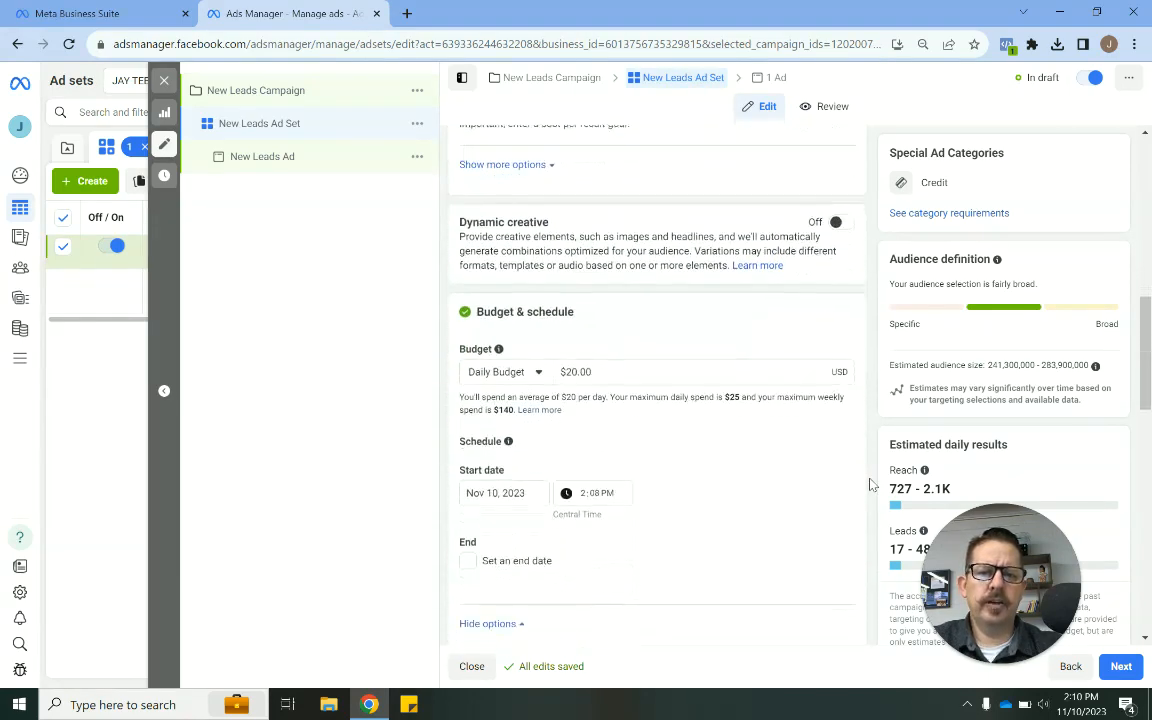
double_click(595, 365)
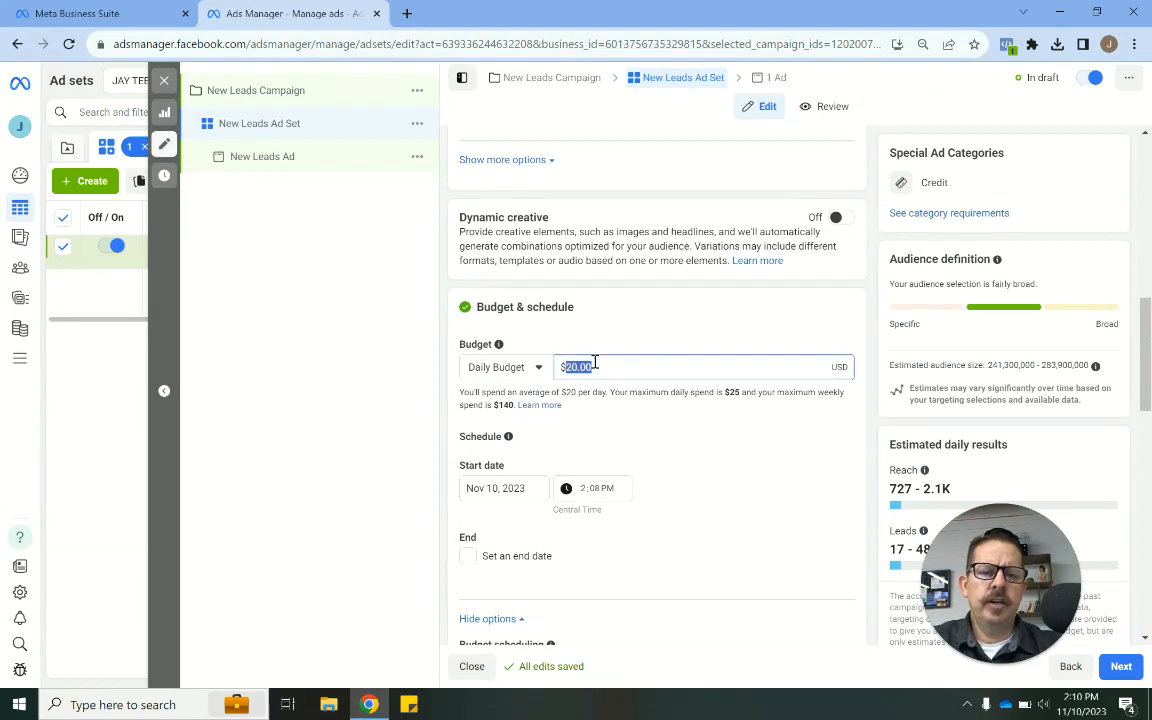
left_click(870, 424)
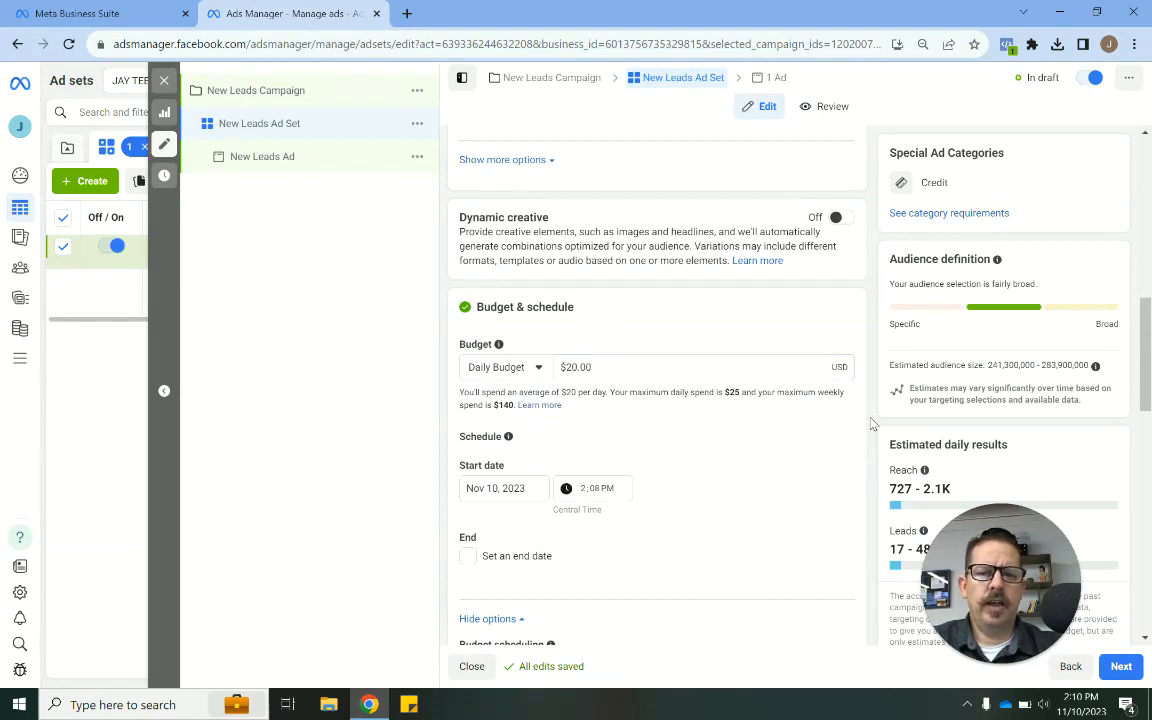
double_click(609, 372)
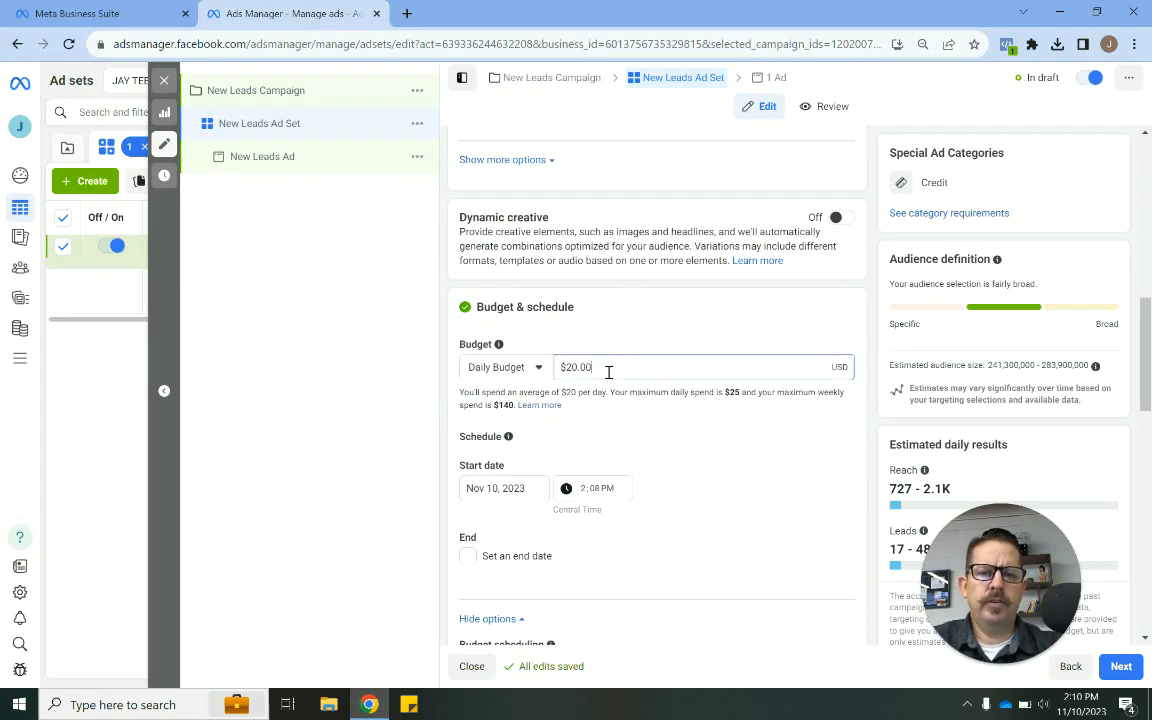
left_click(608, 372)
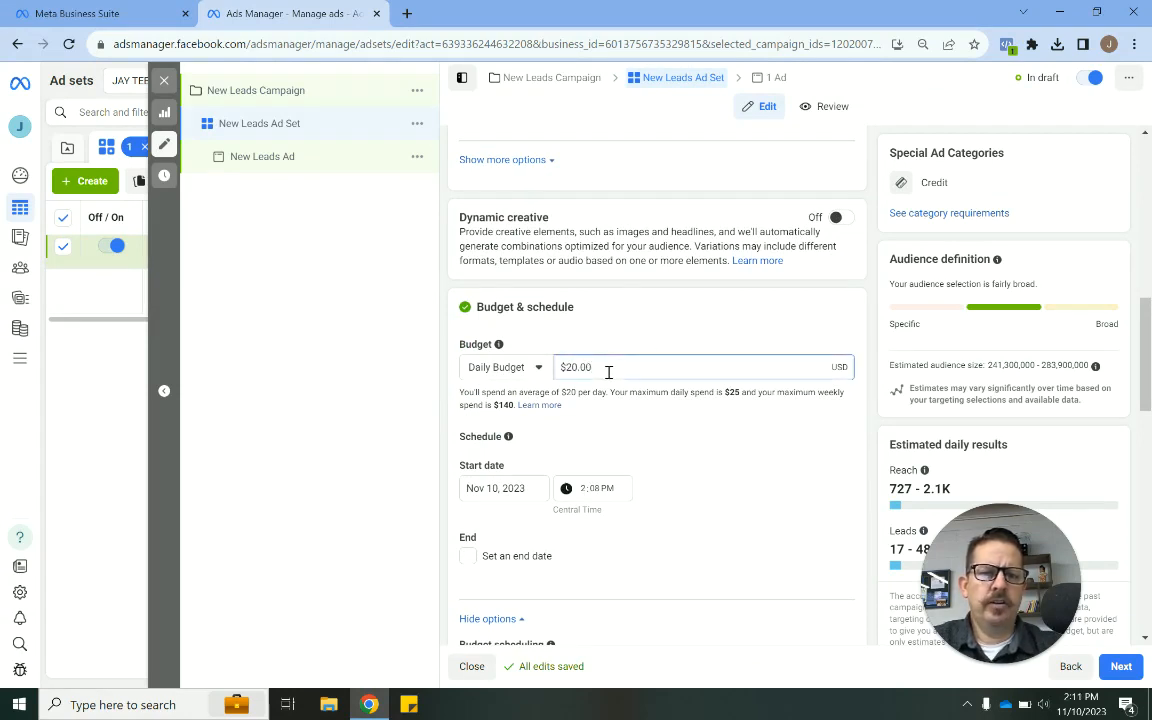
double_click(608, 372)
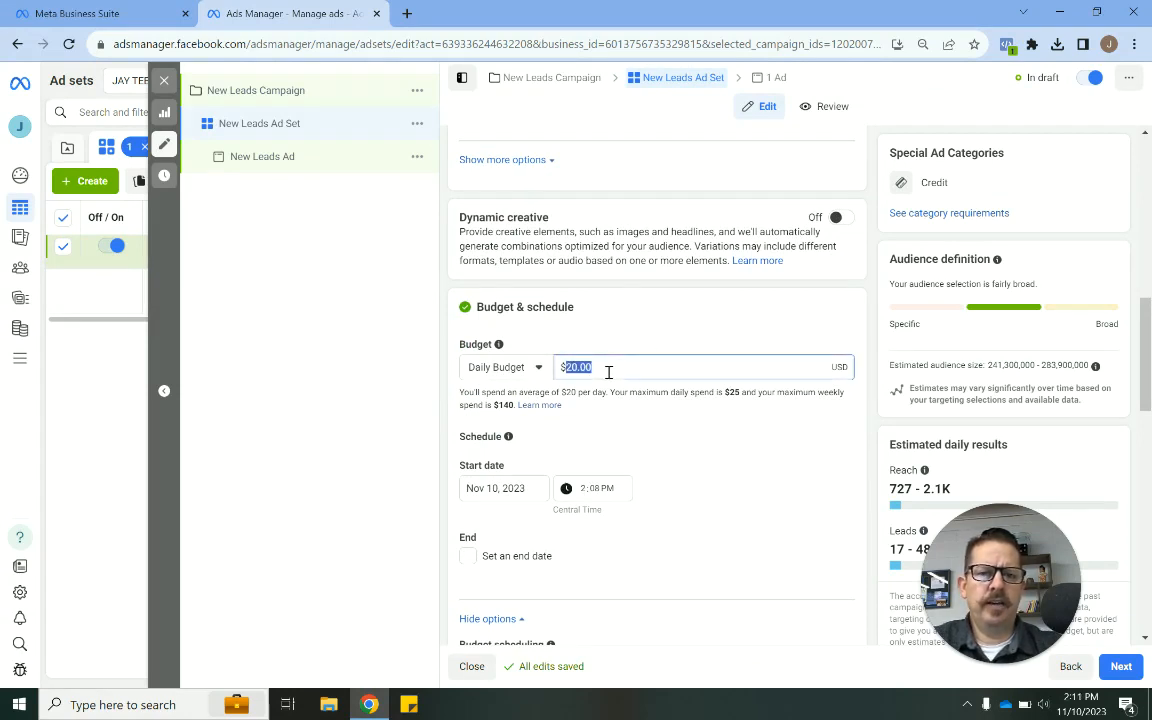
left_click(870, 441)
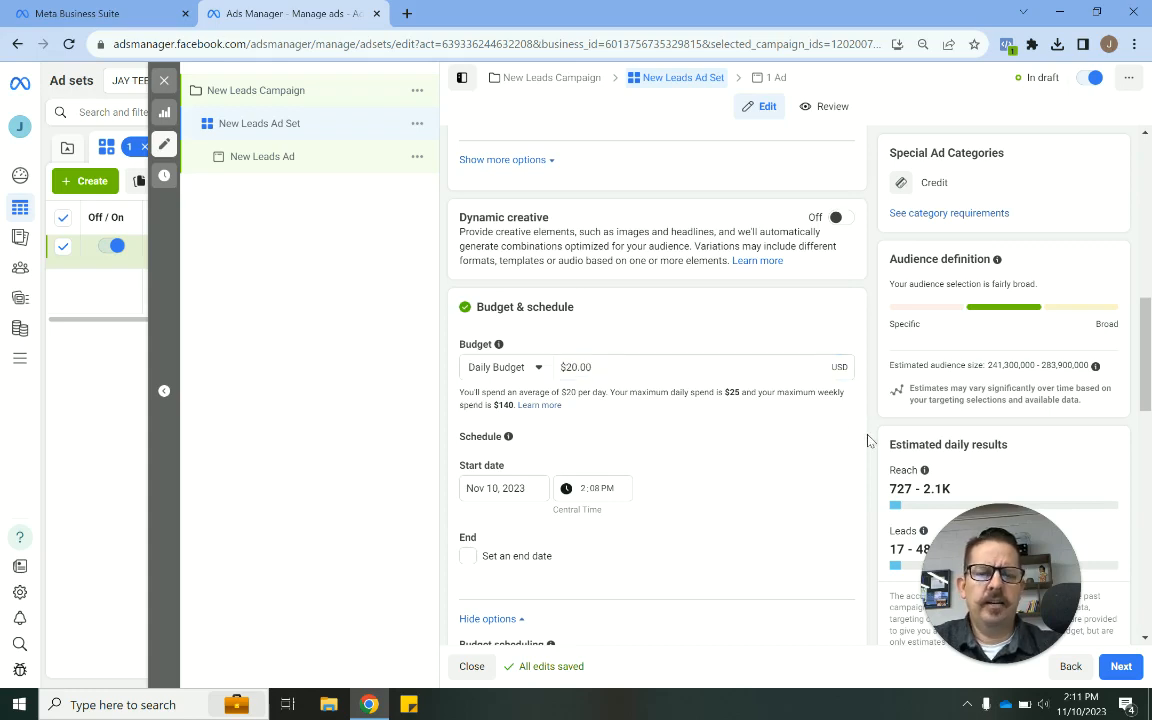
scroll(868, 441, "down", 3)
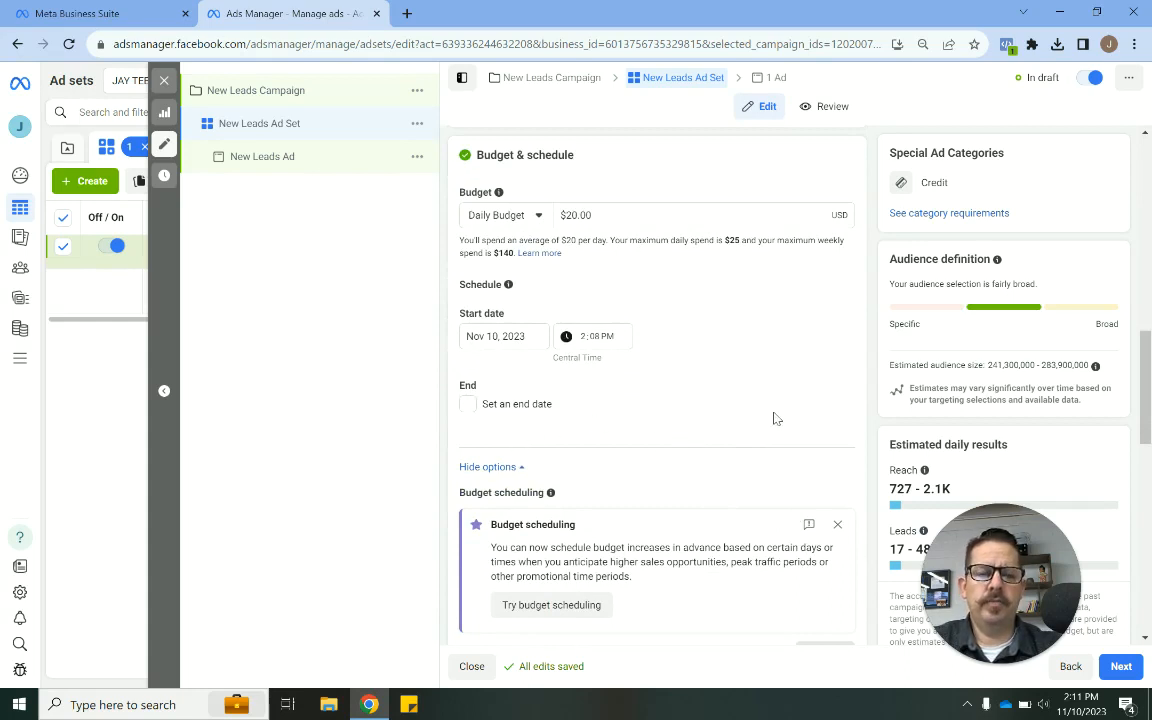
left_click(837, 524)
- Replace the ad set's audience location with Dallas, Texas, and close the location change notice
scroll(862, 482, "down", 1)
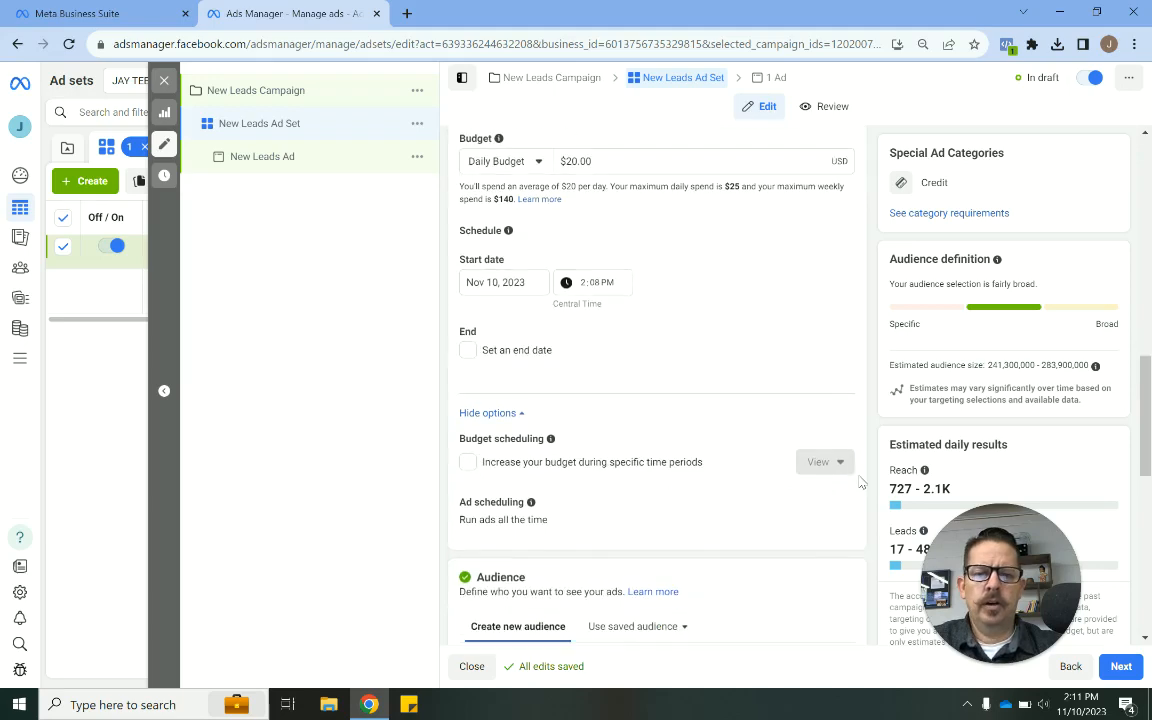
scroll(860, 483, "down", 4)
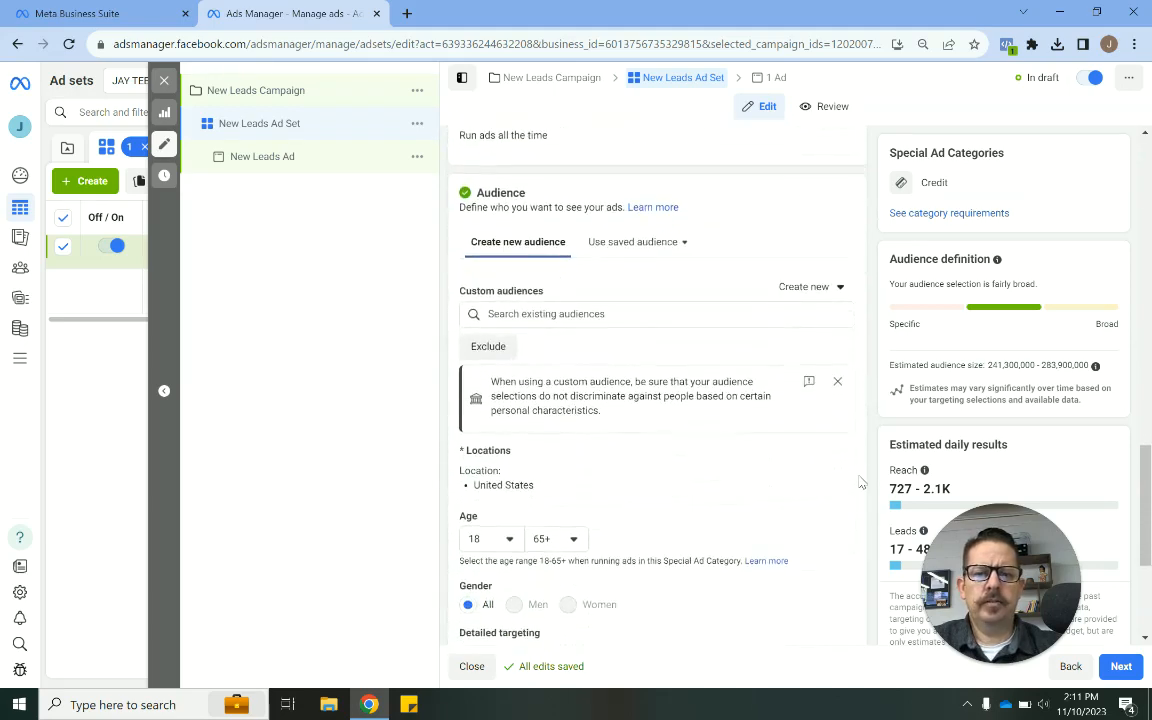
scroll(860, 483, "down", 2)
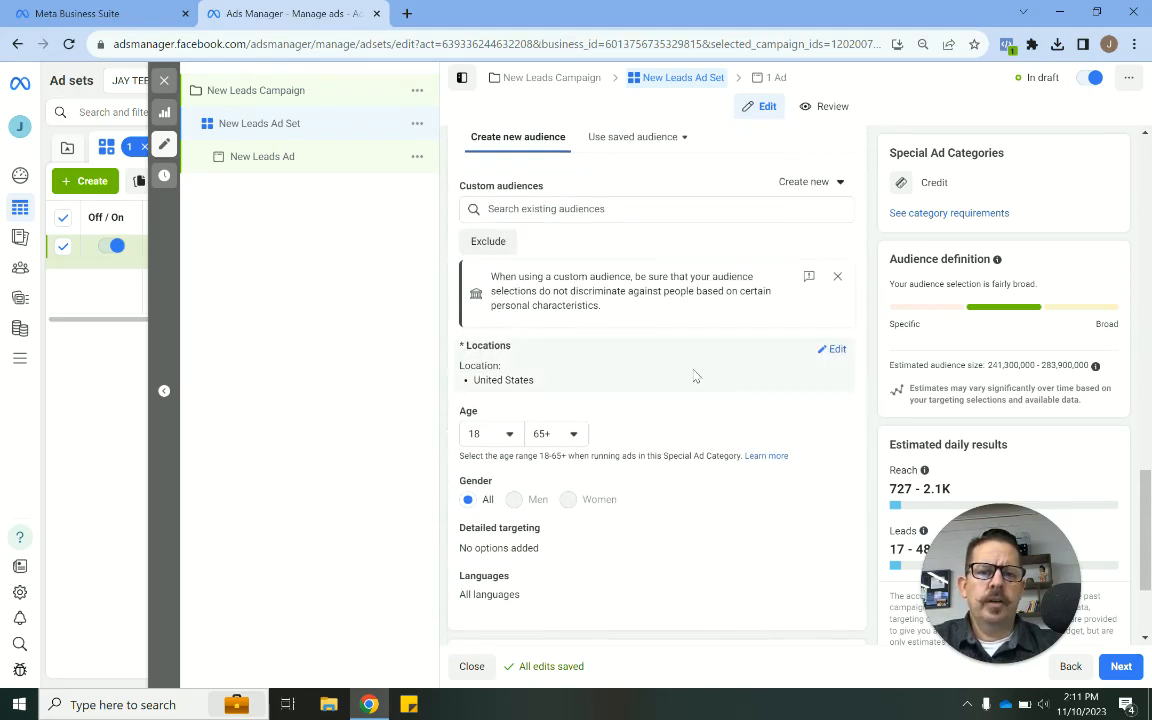
left_click(836, 350)
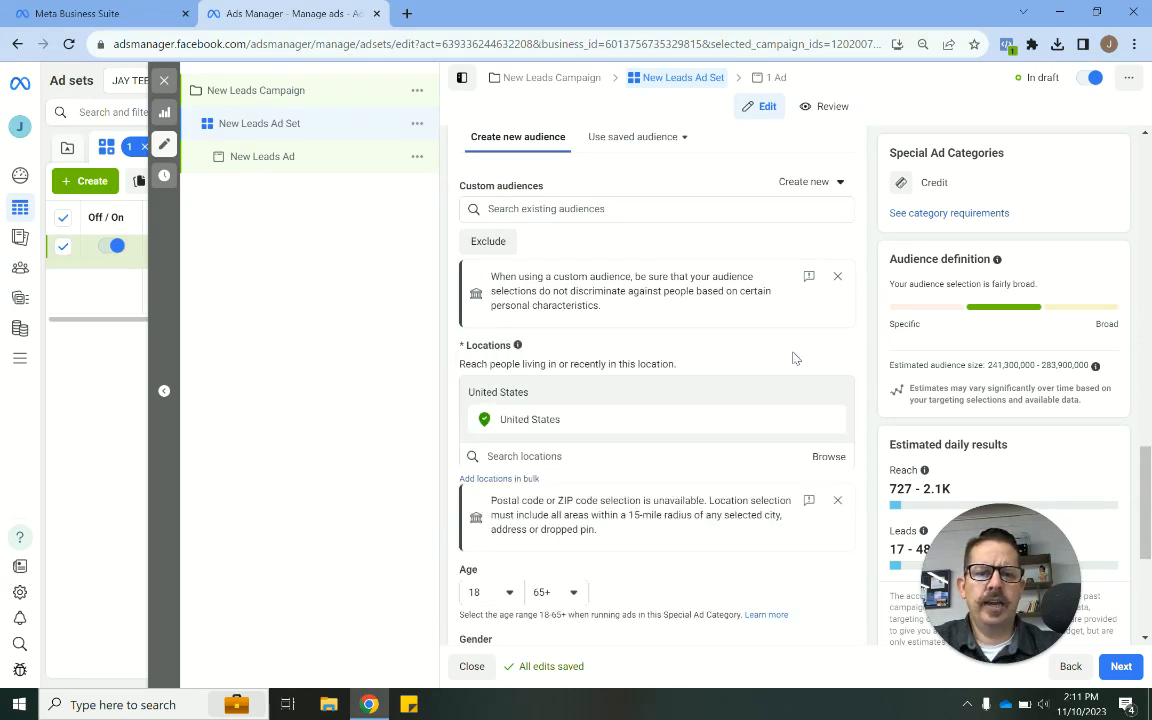
left_click(608, 457)
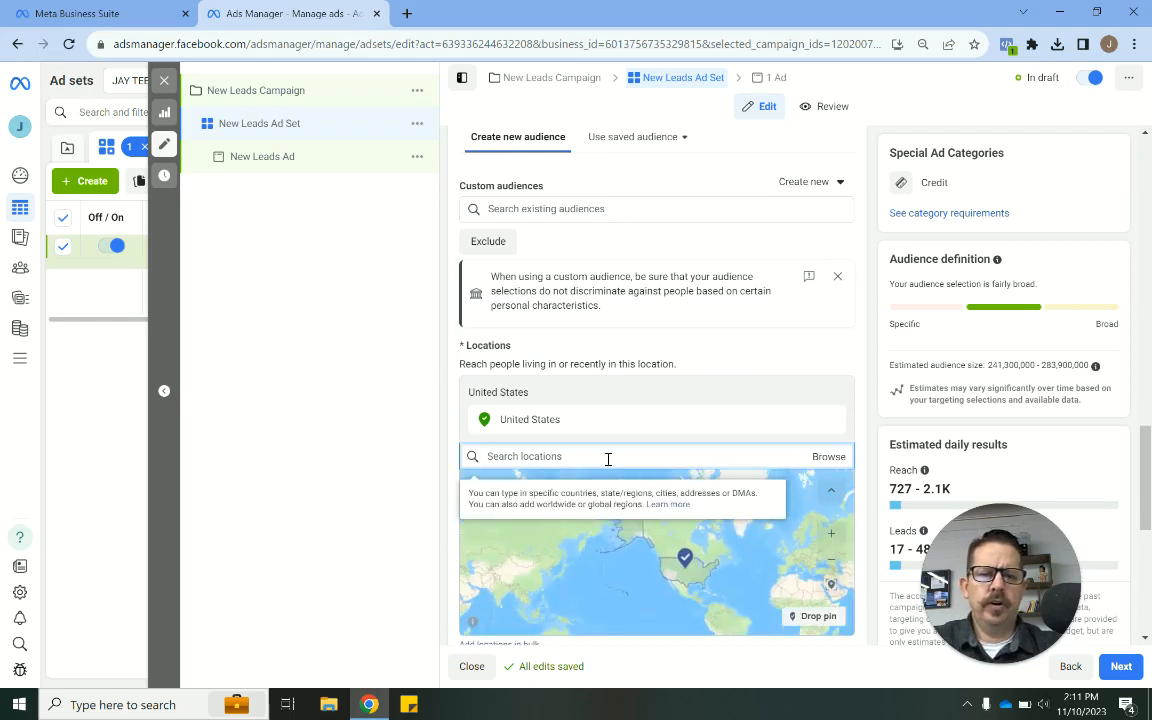
type("dallas")
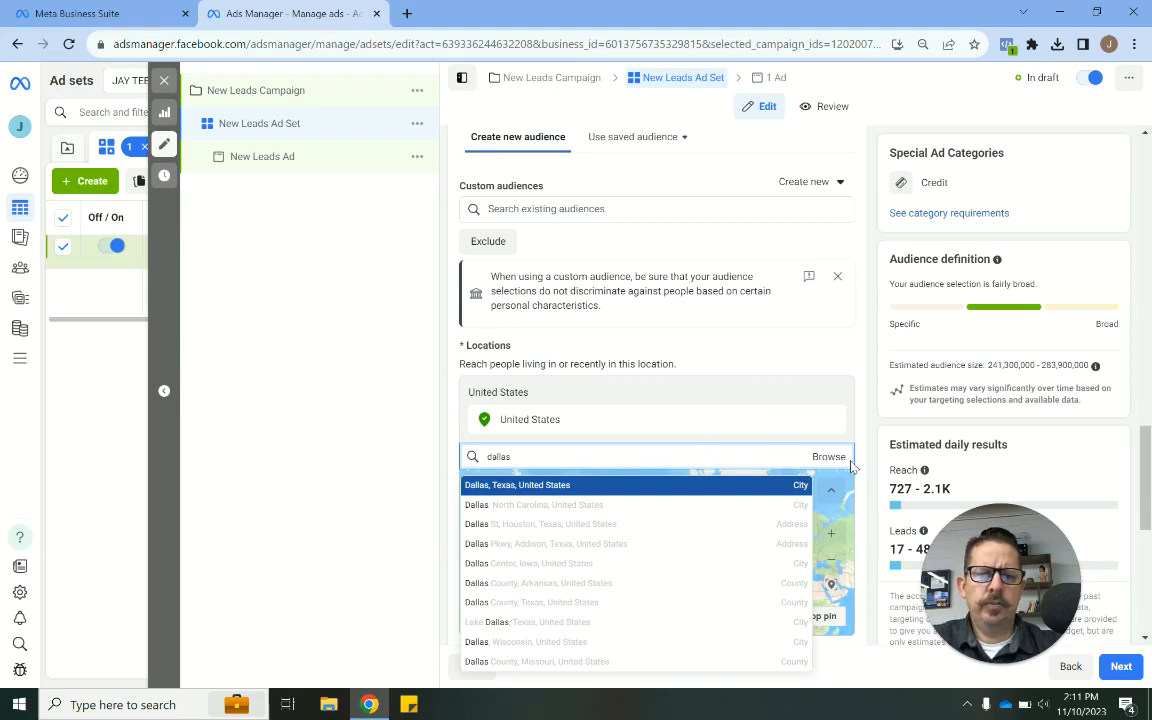
left_click(589, 487)
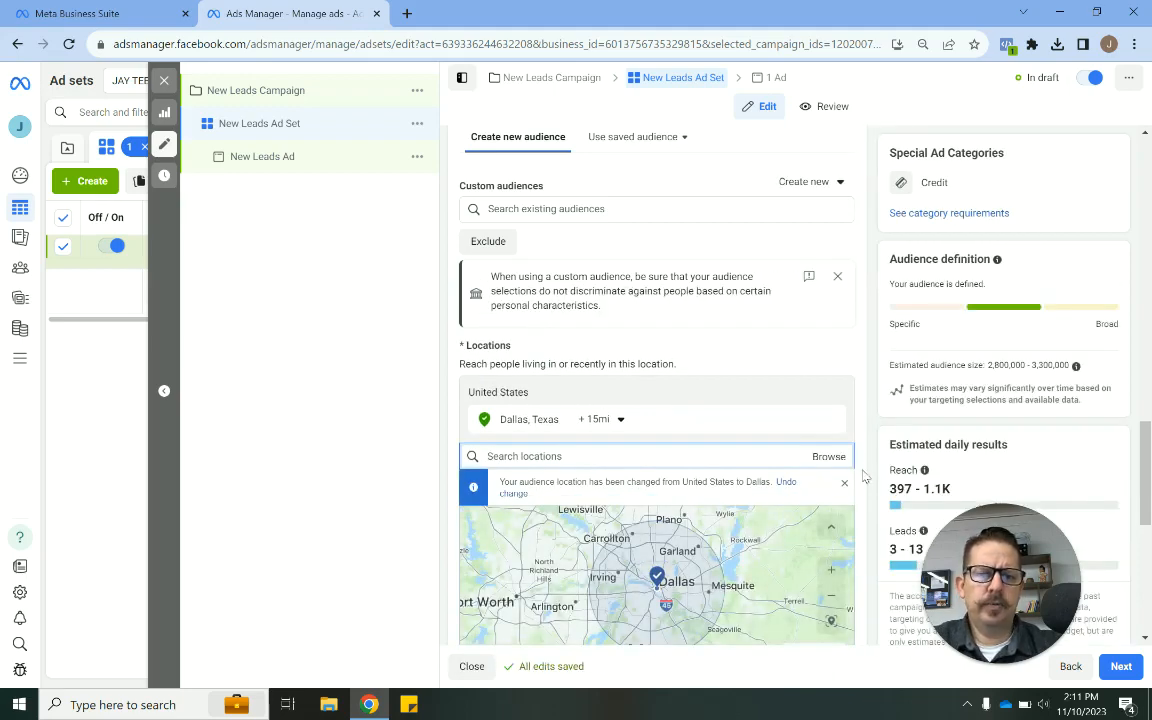
left_click(845, 486)
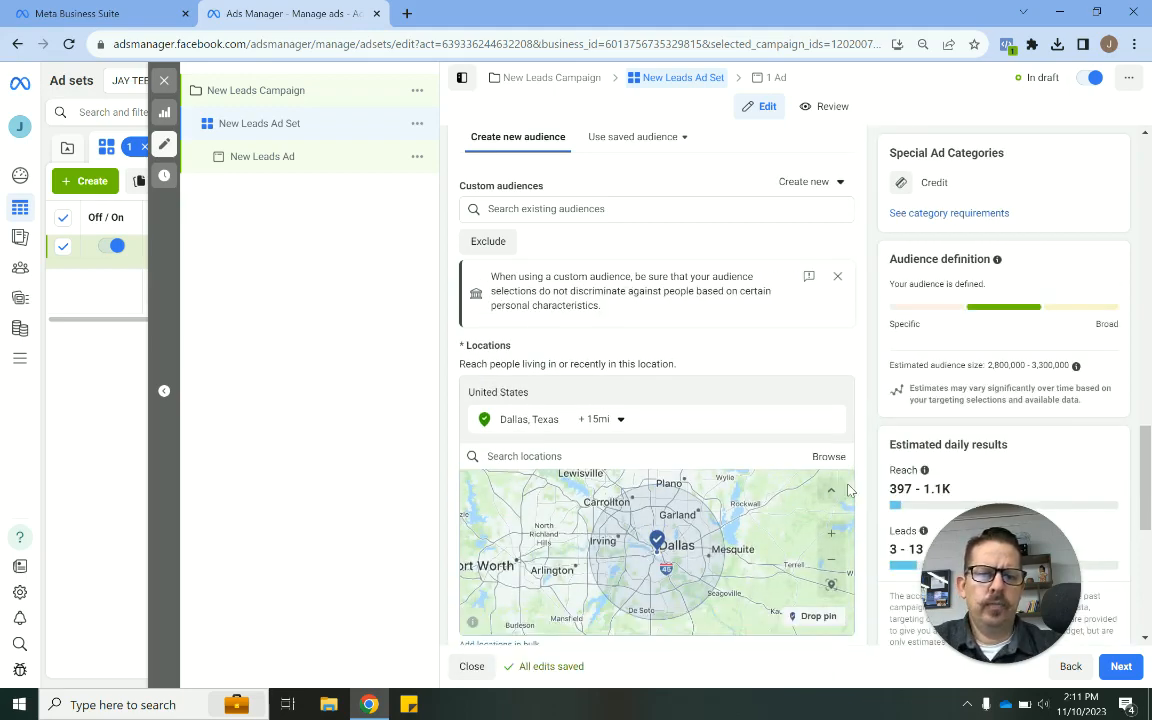
- Drop a location pin on the map west of Dallas and remove the Dallas, Texas location
scroll(876, 456, "down", 1)
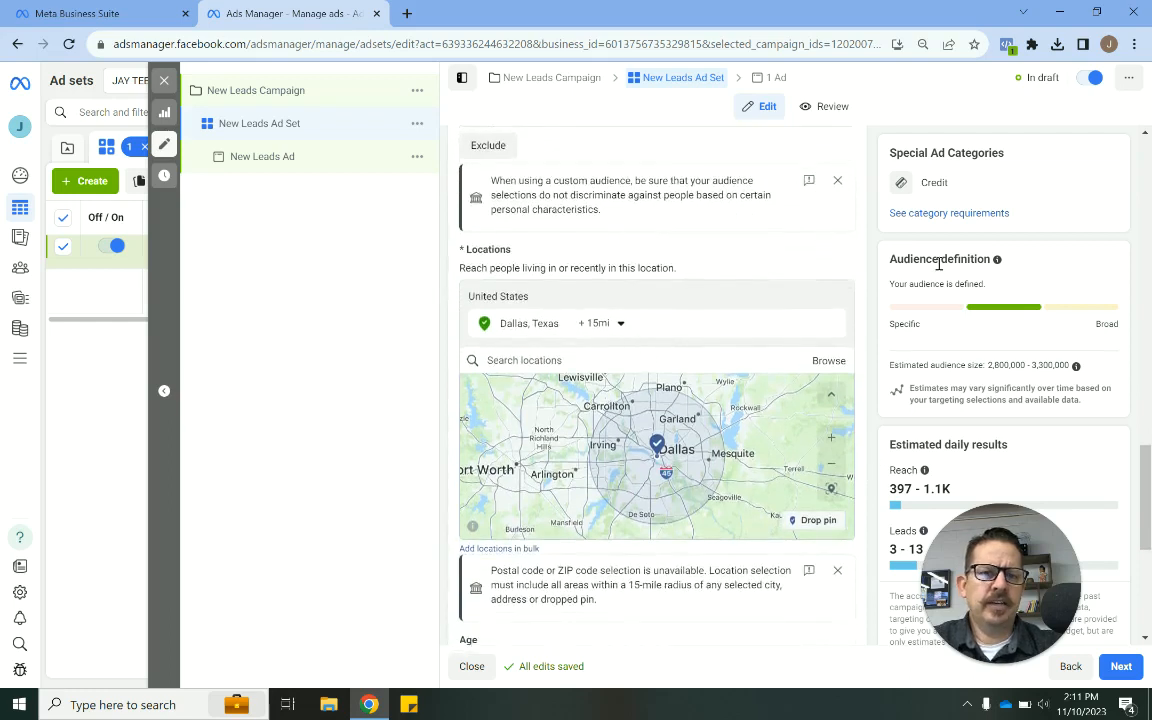
double_click(934, 182)
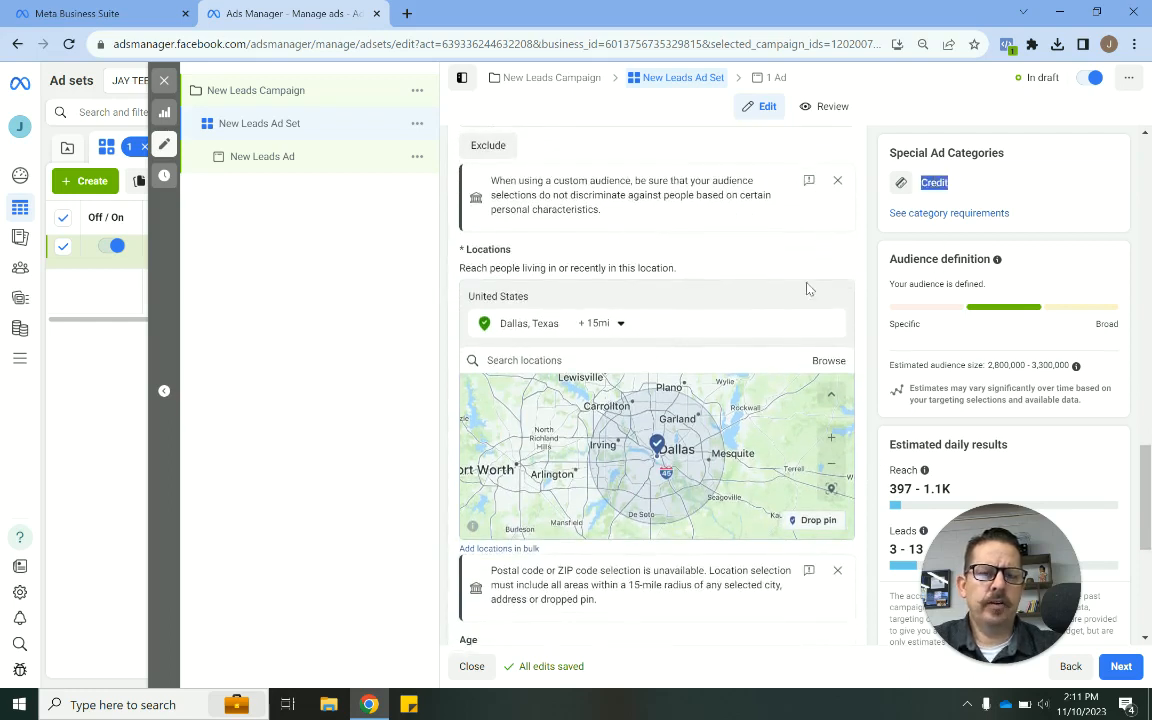
left_click(861, 347)
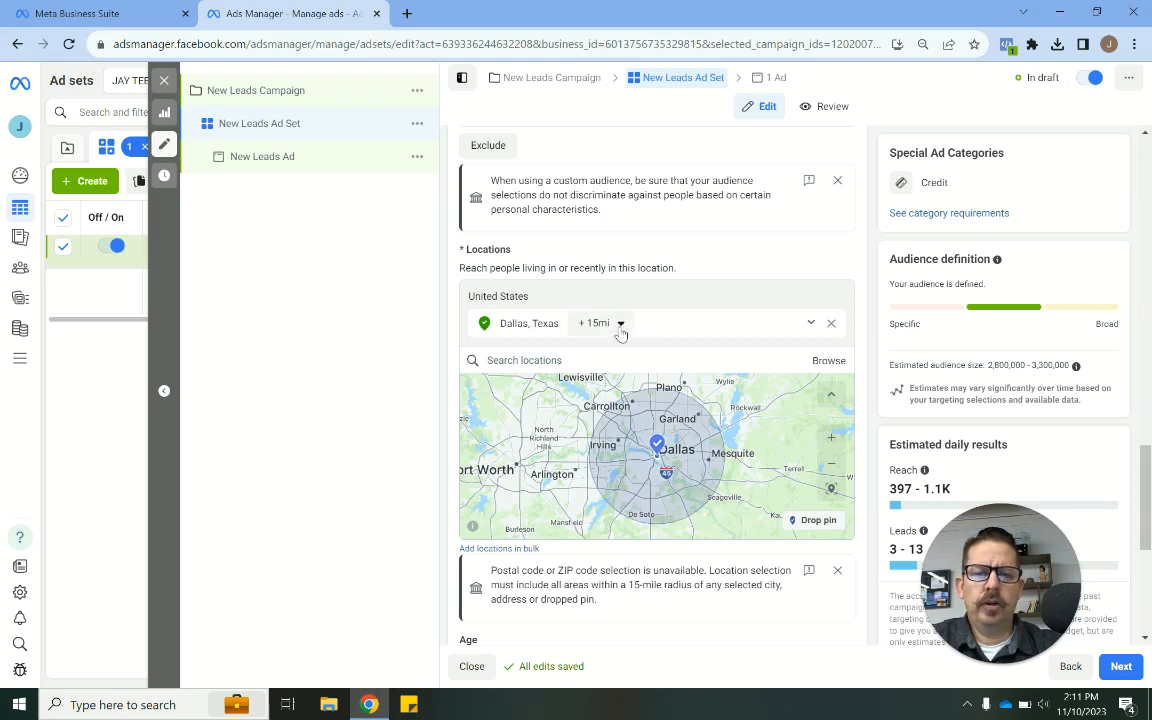
scroll(868, 470, "down", 1)
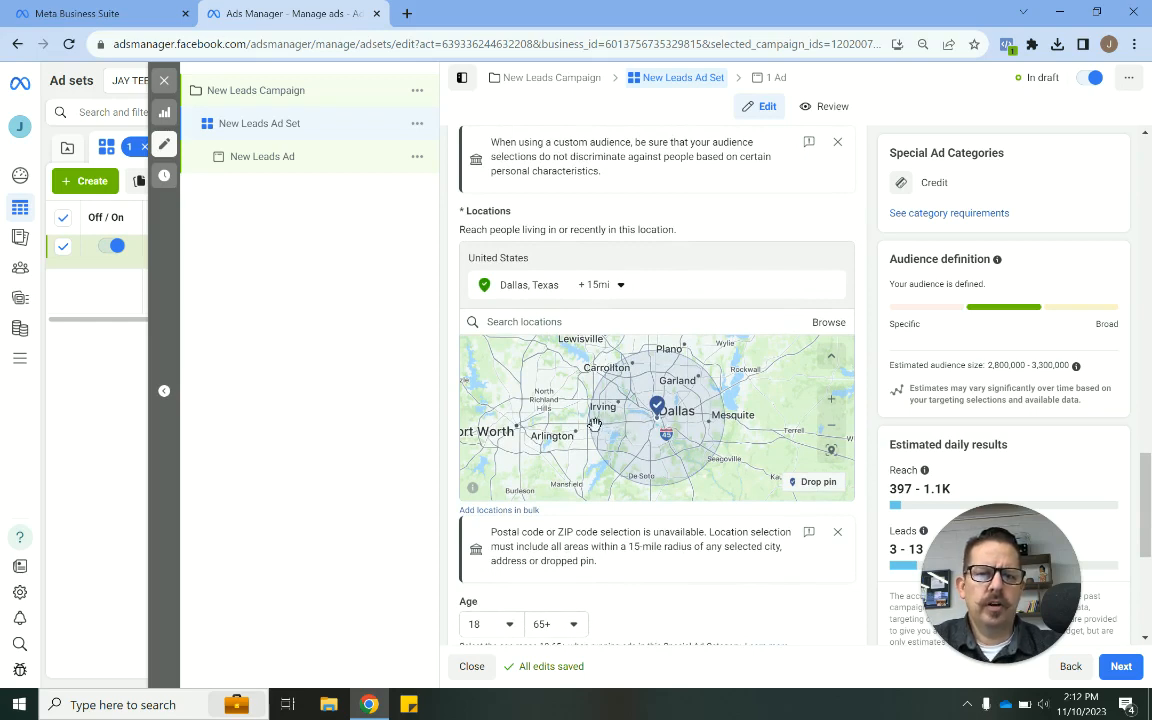
left_click(801, 486)
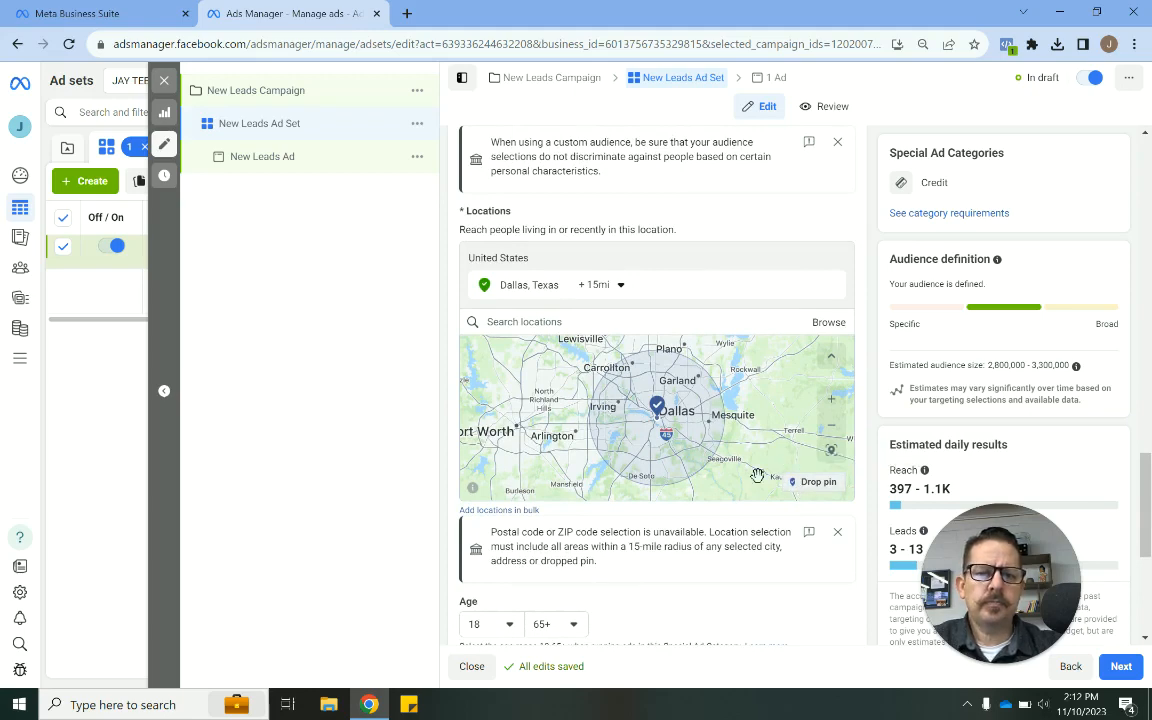
left_click(607, 404)
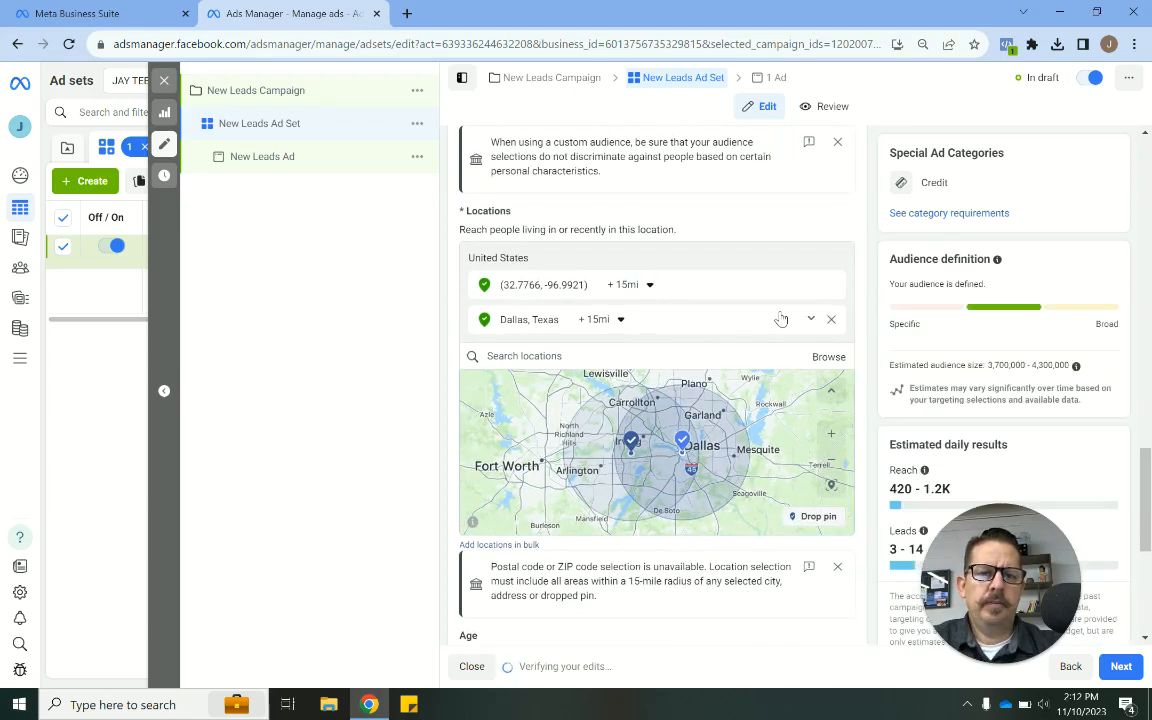
left_click(831, 321)
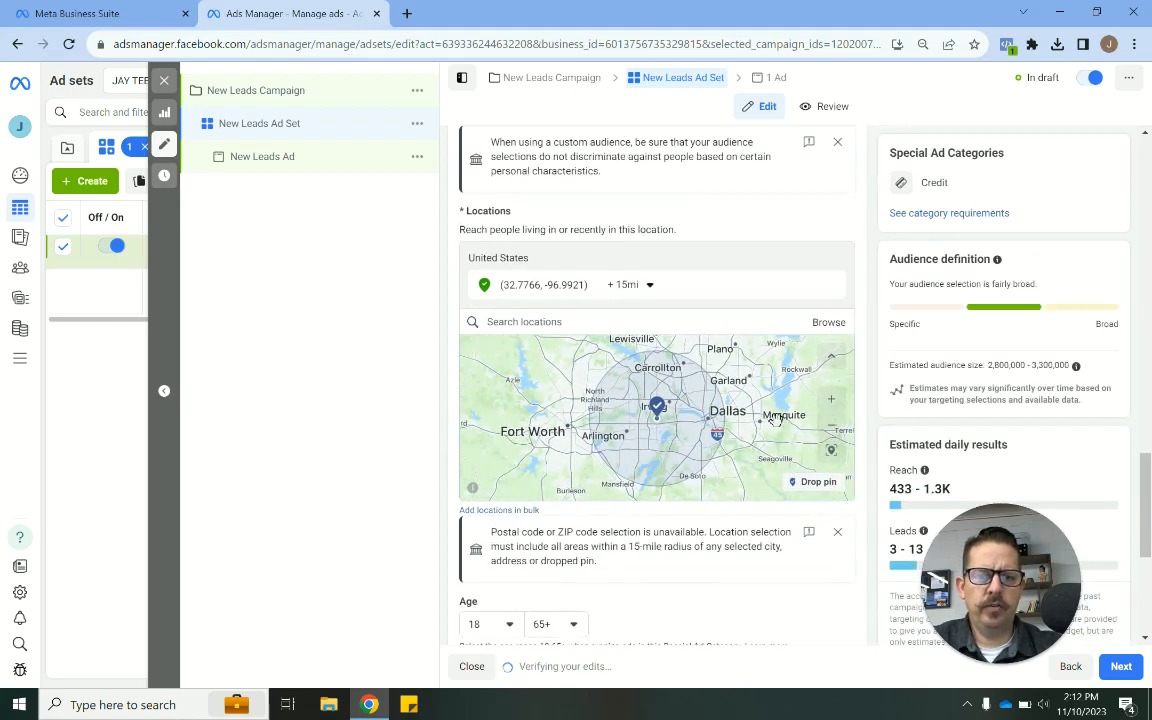
left_click(814, 482)
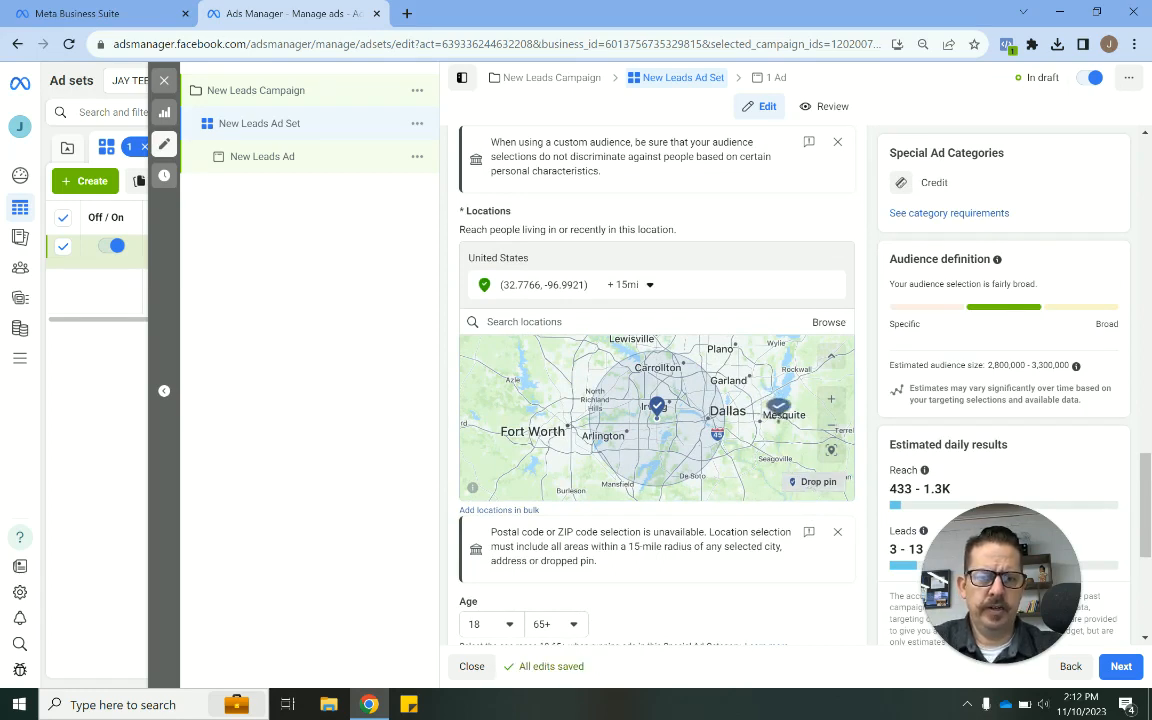
left_click(766, 408)
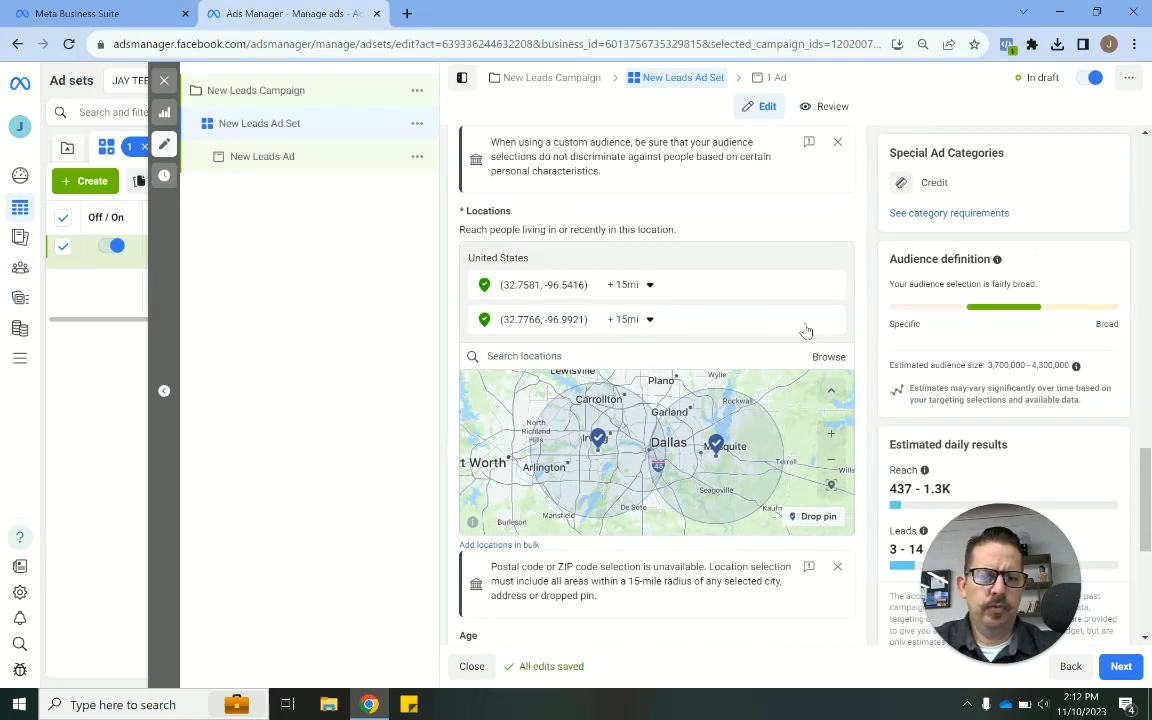
left_click(831, 288)
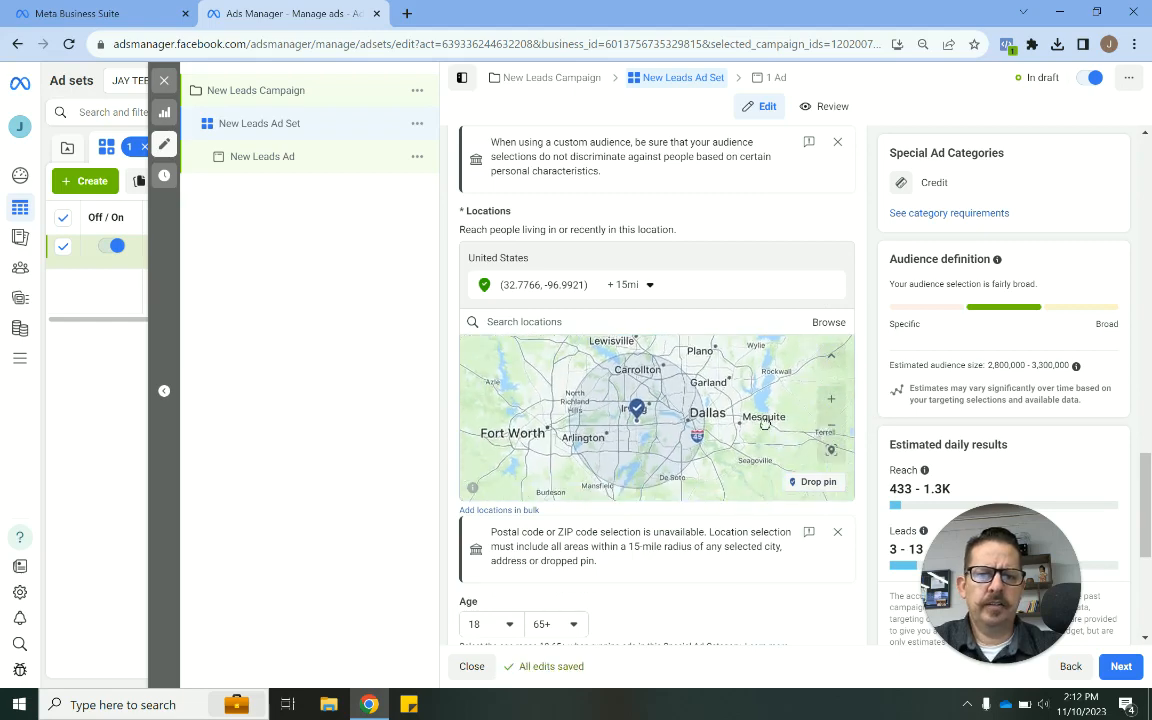
- Dismiss the postal code notice below the locations map
left_click_drag(988, 366, 1070, 366)
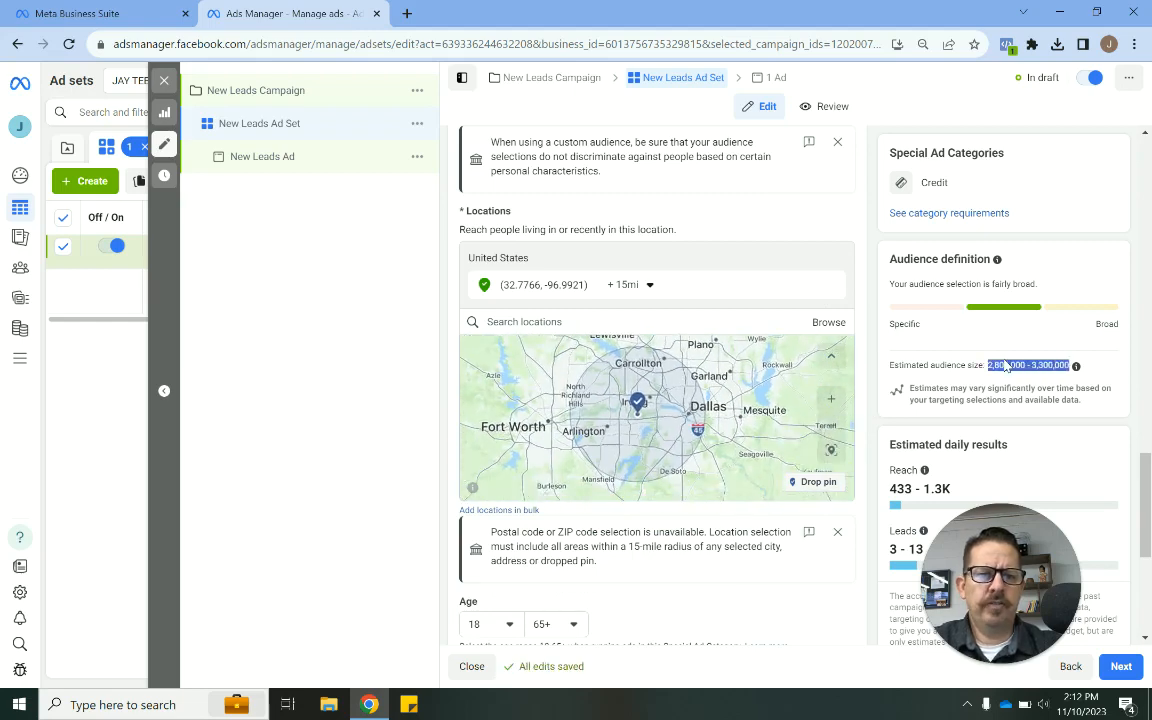
scroll(1010, 384, "down", 1)
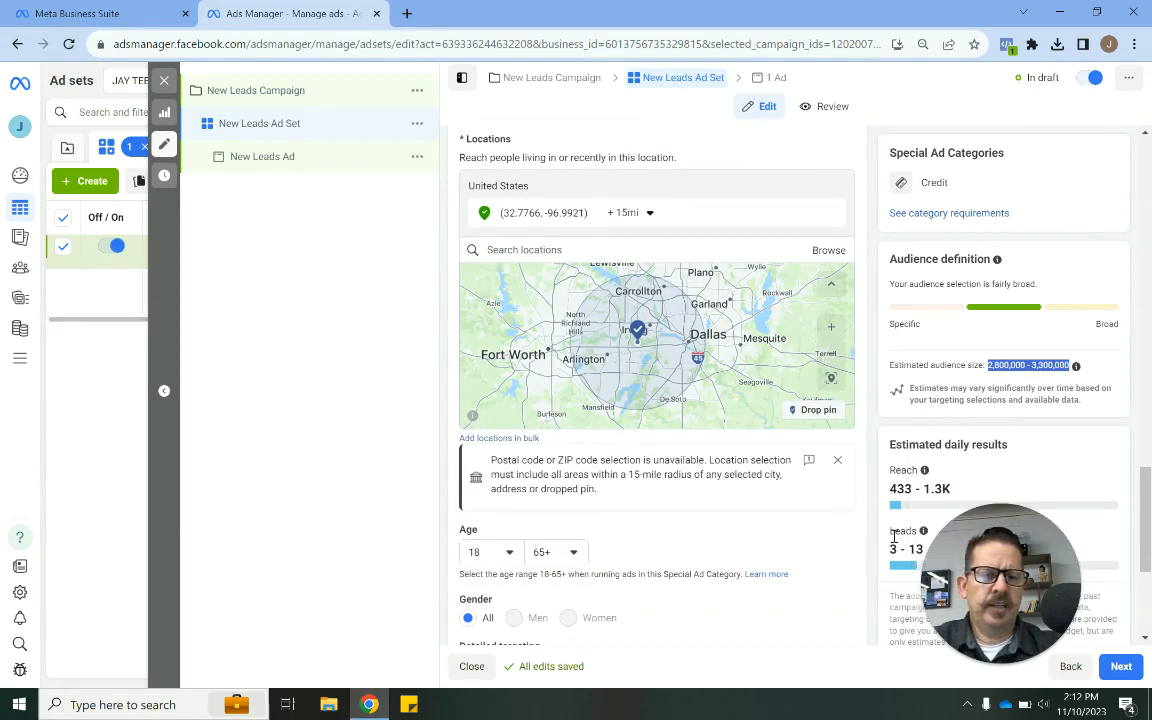
left_click(838, 460)
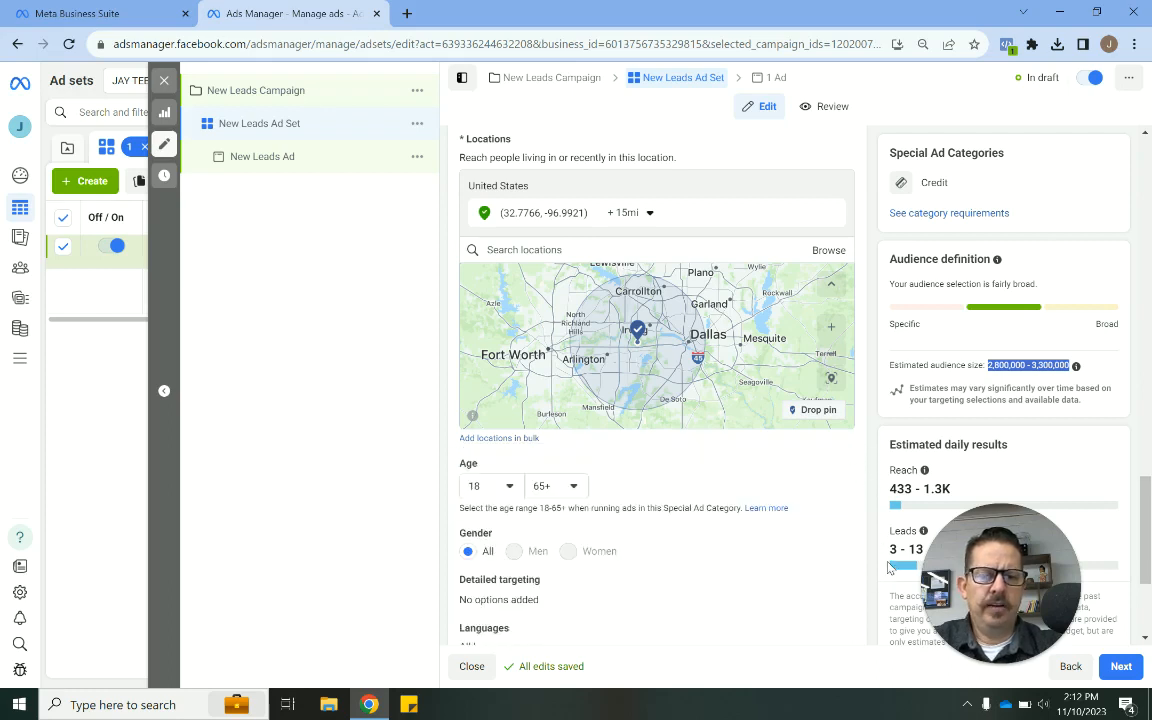
- Examine the age, gender, detailed targeting, languages and placements settings of the audience
scroll(890, 566, "down", 1)
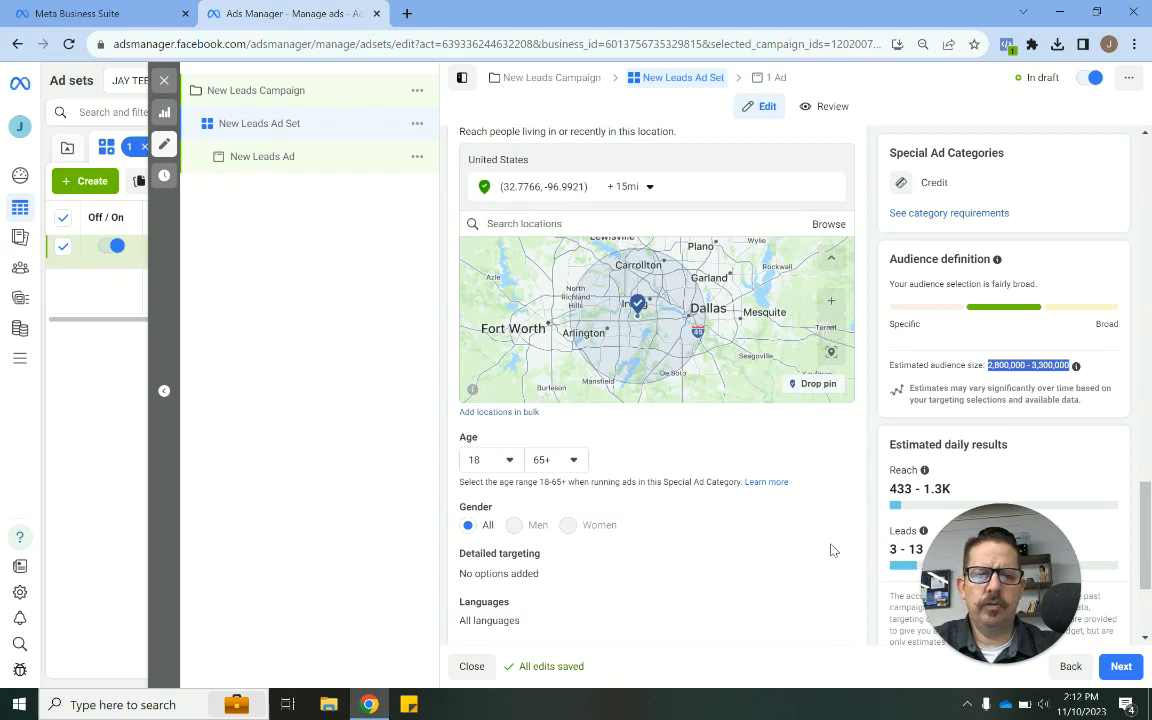
scroll(830, 550, "down", 3)
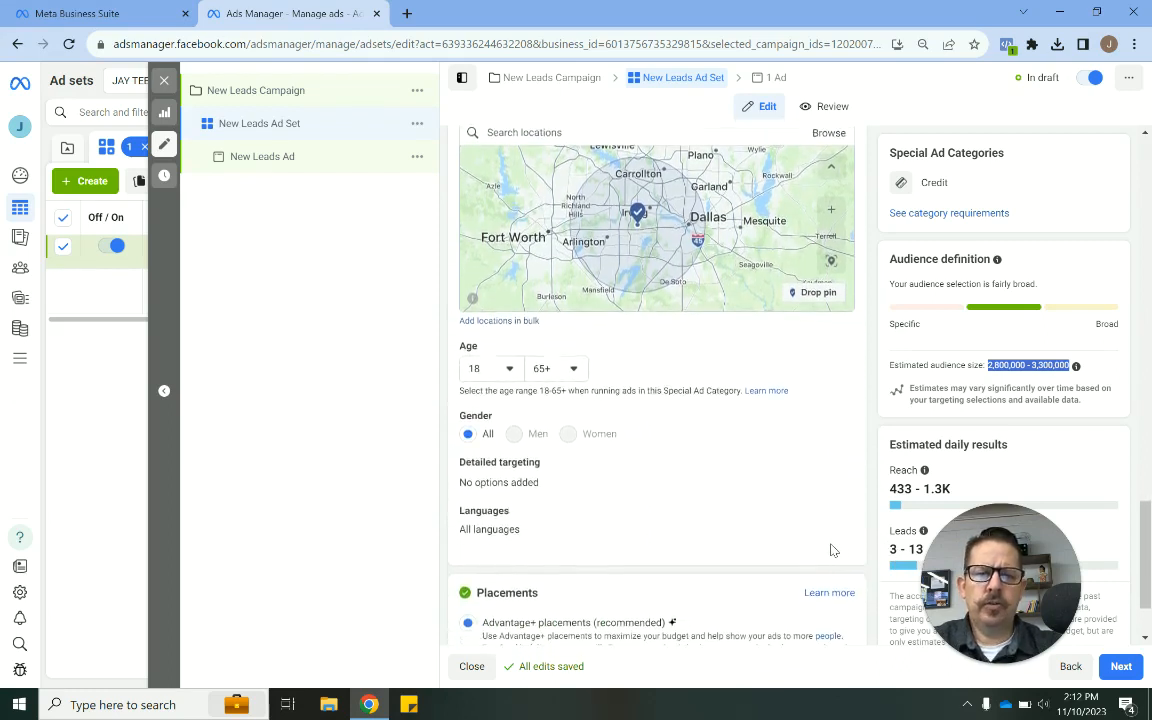
scroll(830, 550, "down", 1)
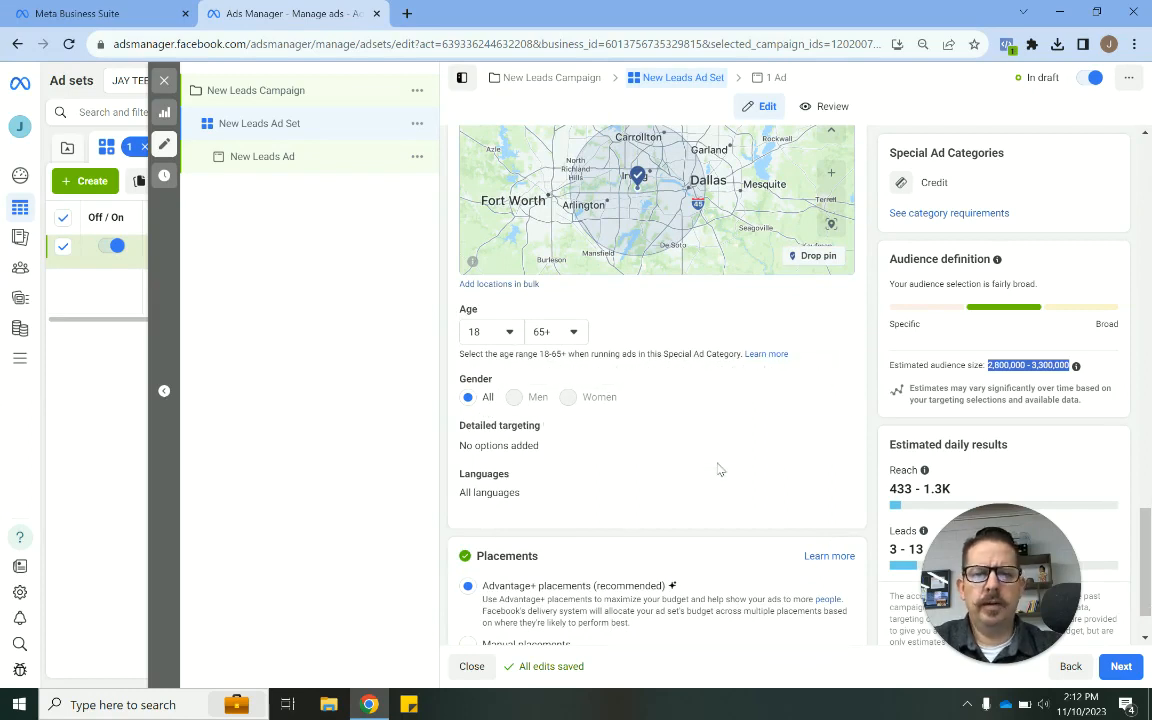
scroll(830, 476, "down", 2)
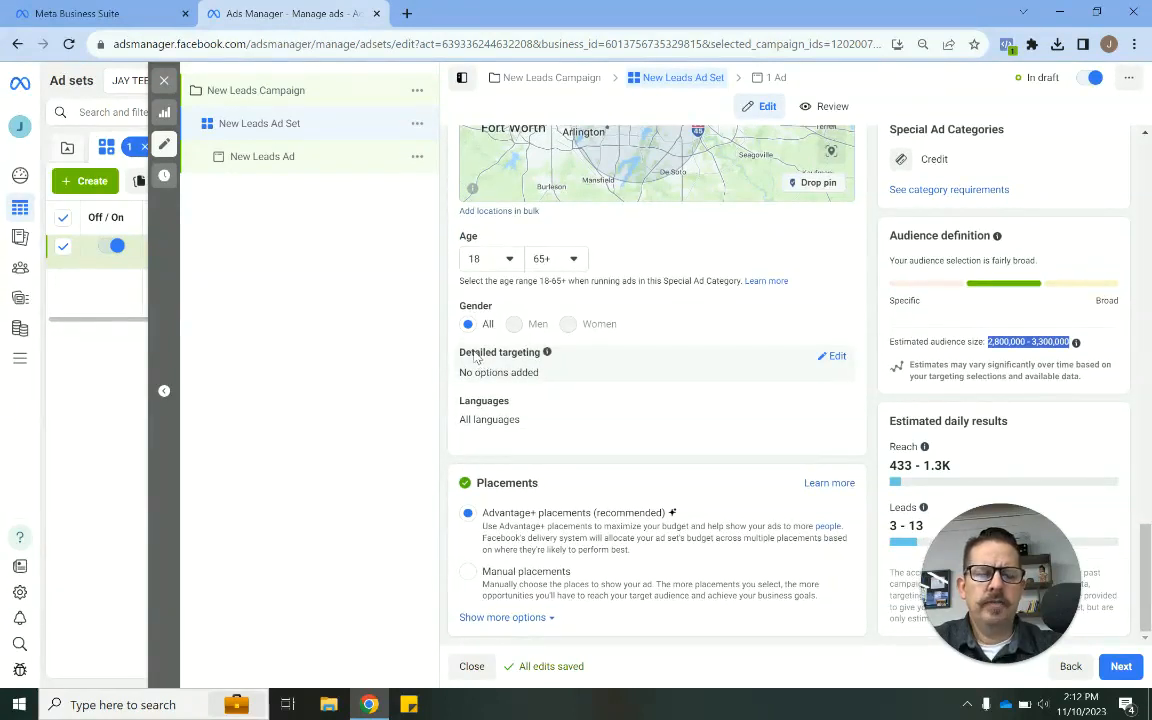
triple_click(475, 357)
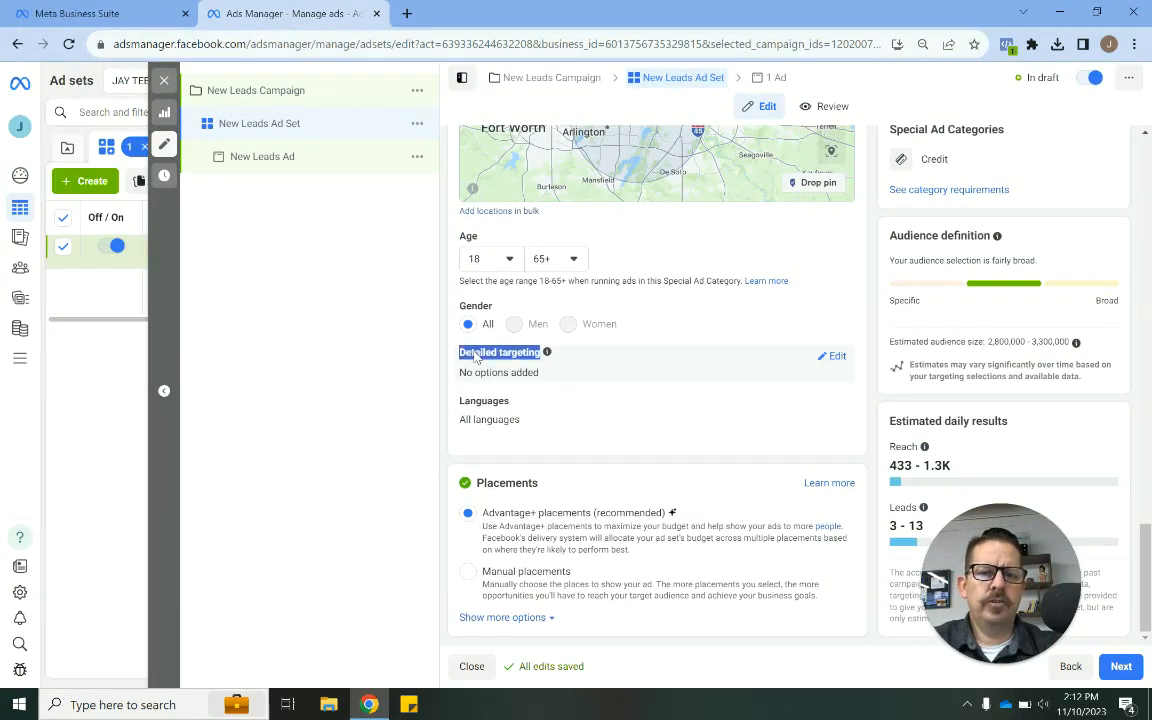
left_click(476, 357)
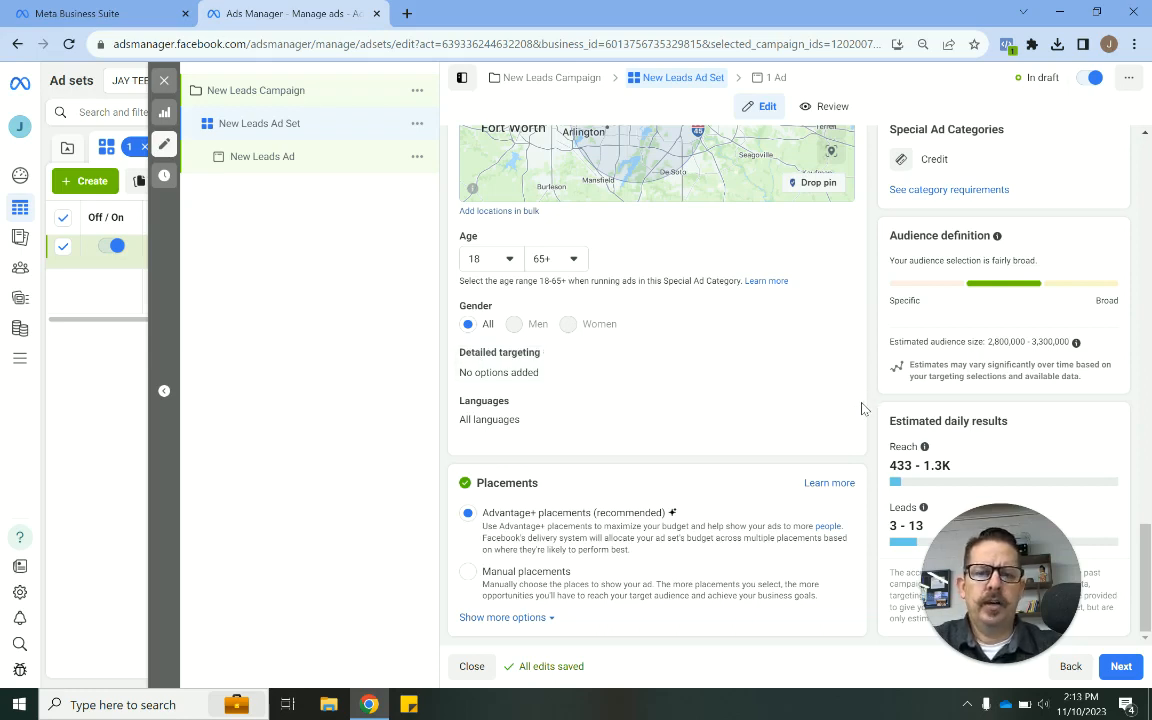
- Try manual placements with only Facebook and the Instagram feed selected, then switch back to Advantage+ placements
scroll(862, 408, "up", 1)
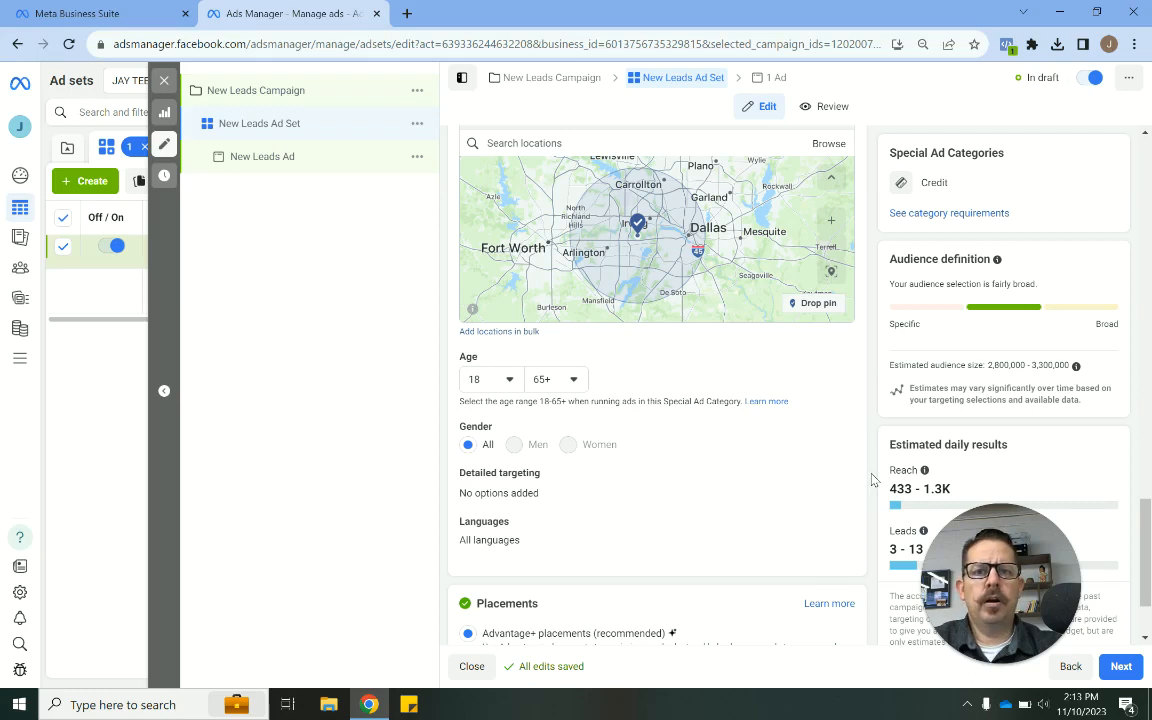
scroll(873, 481, "down", 1)
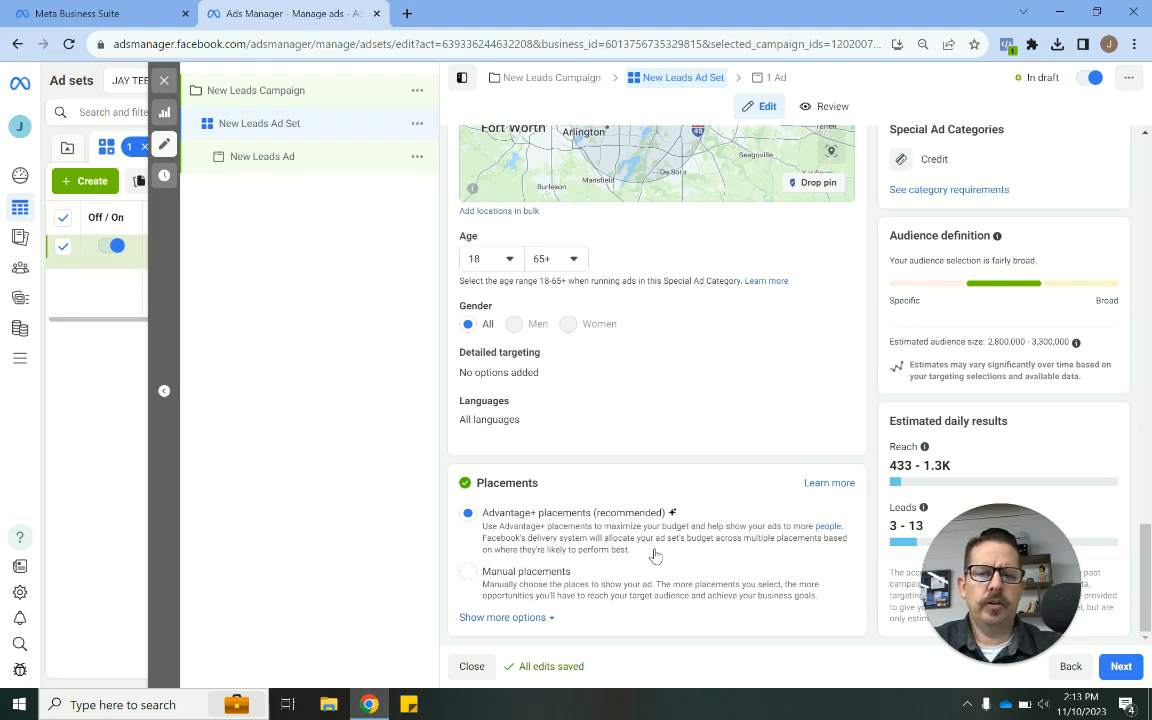
left_click(530, 586)
scroll(650, 418, "down", 3)
scroll(650, 418, "down", 2)
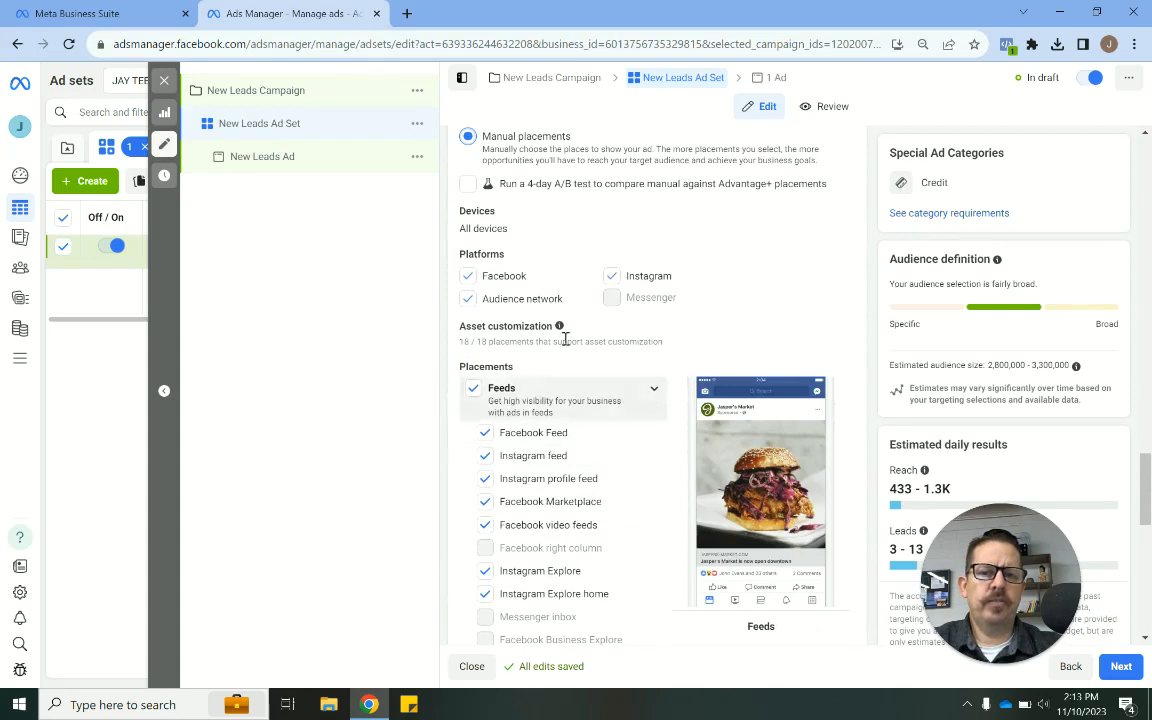
left_click(467, 300)
left_click(612, 277)
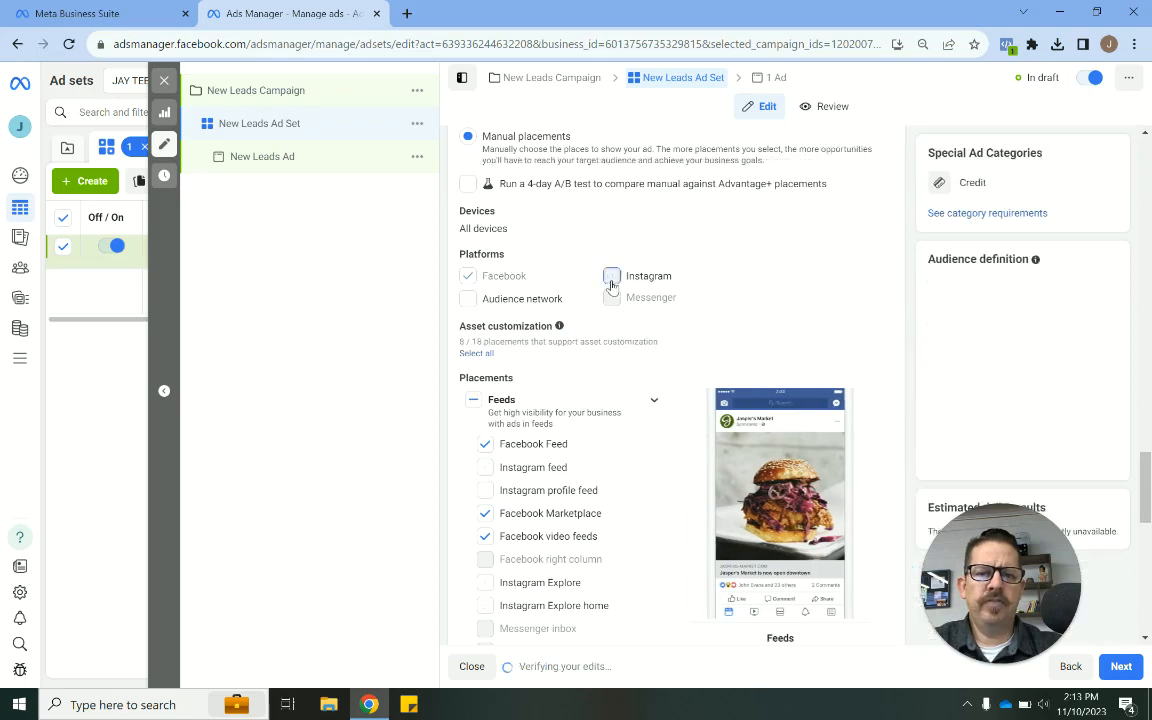
left_click(485, 468)
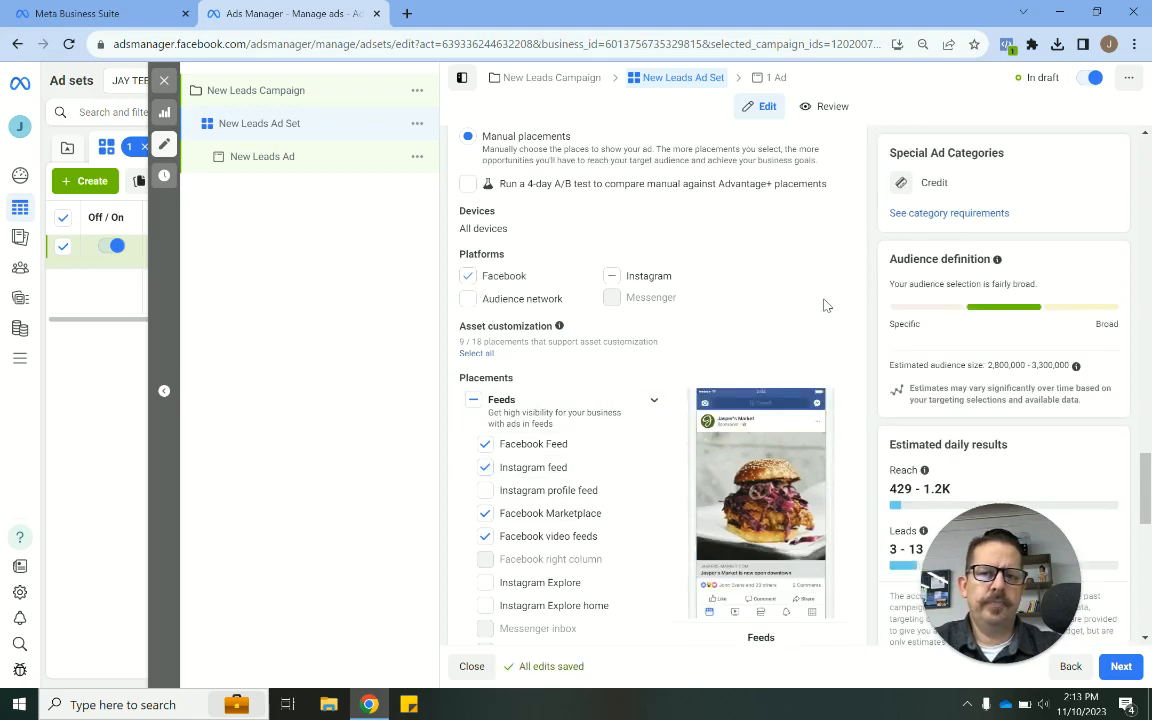
scroll(826, 305, "up", 2)
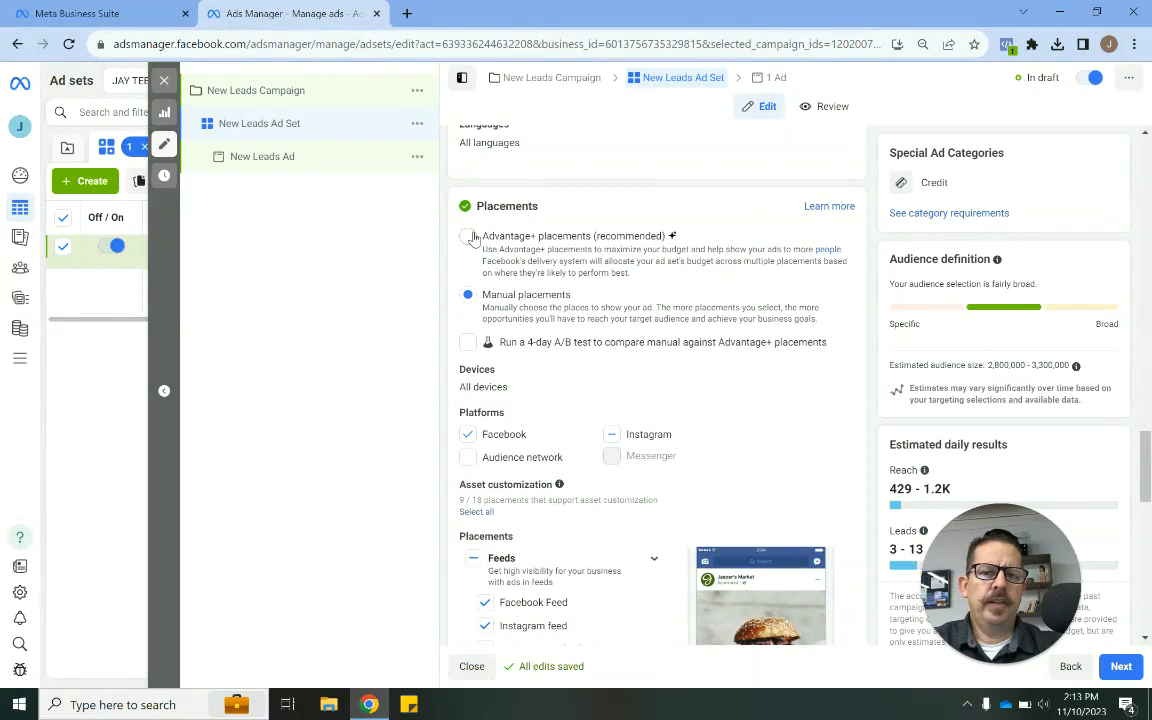
left_click(468, 236)
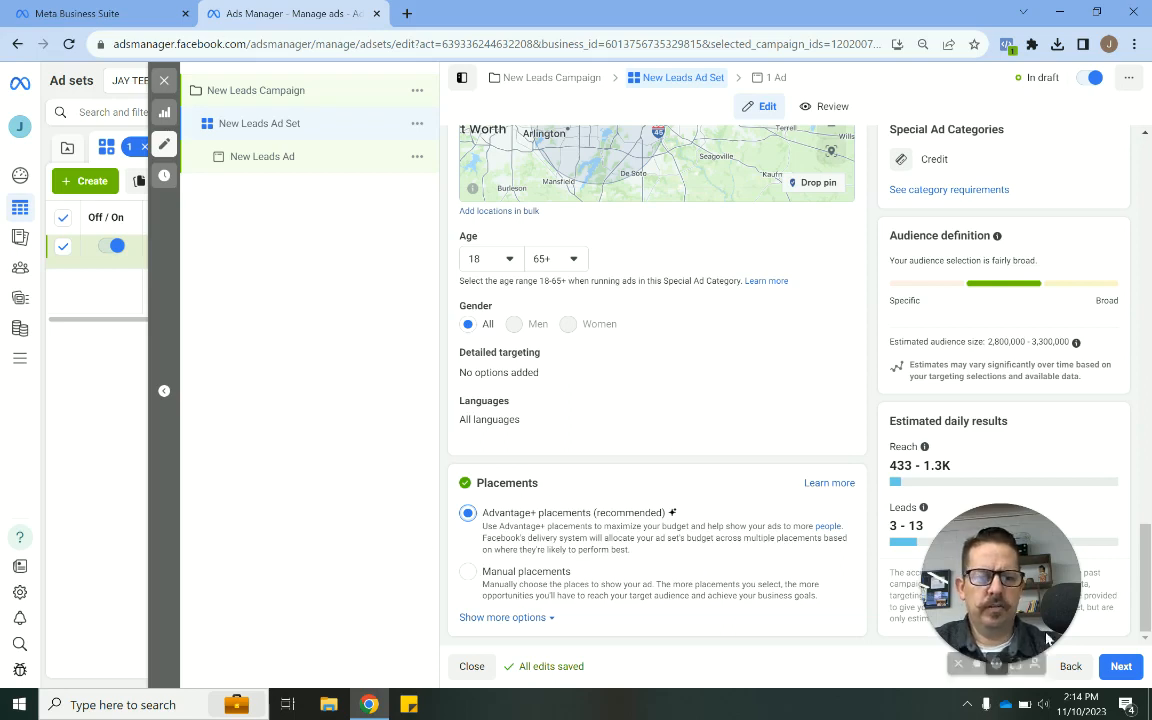
- Continue to the ad level and rename the ad Ad#1
left_click(1121, 666)
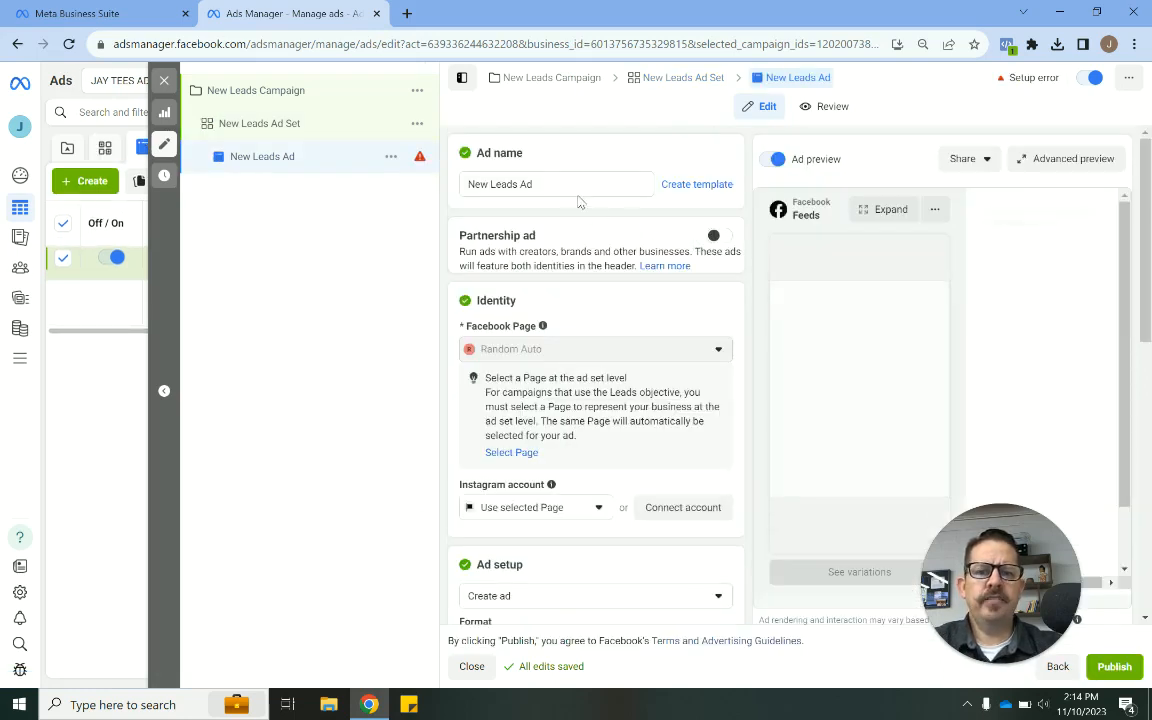
triple_click(548, 185)
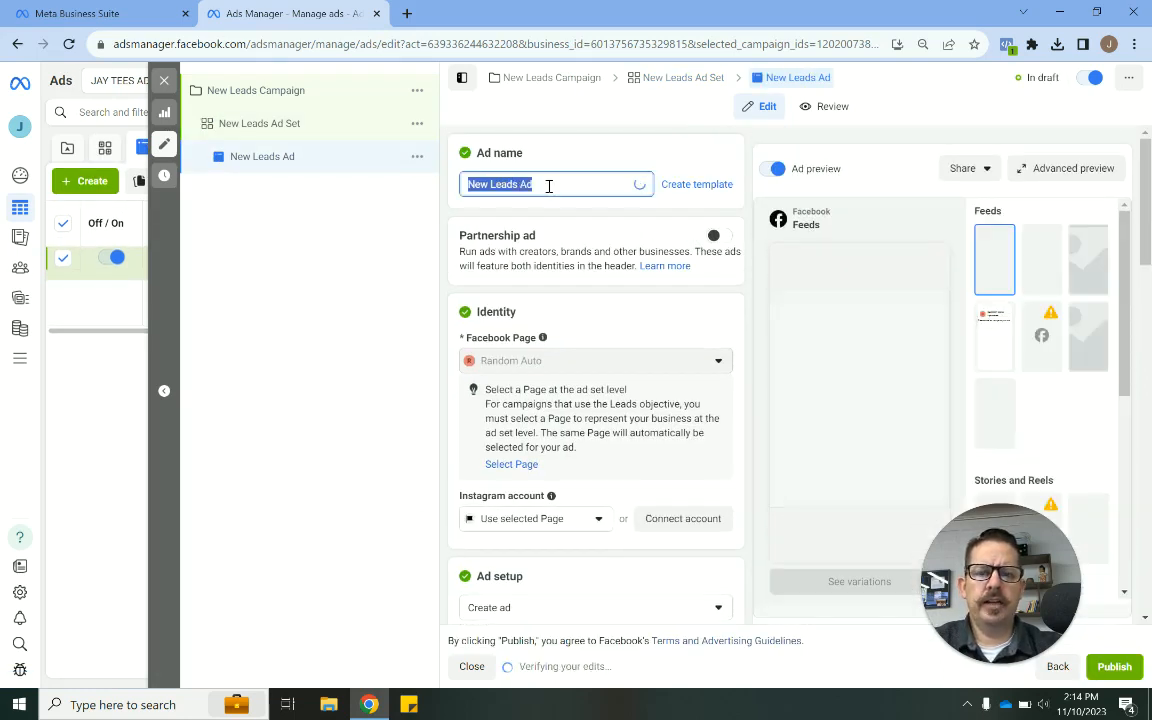
type("Ad#1")
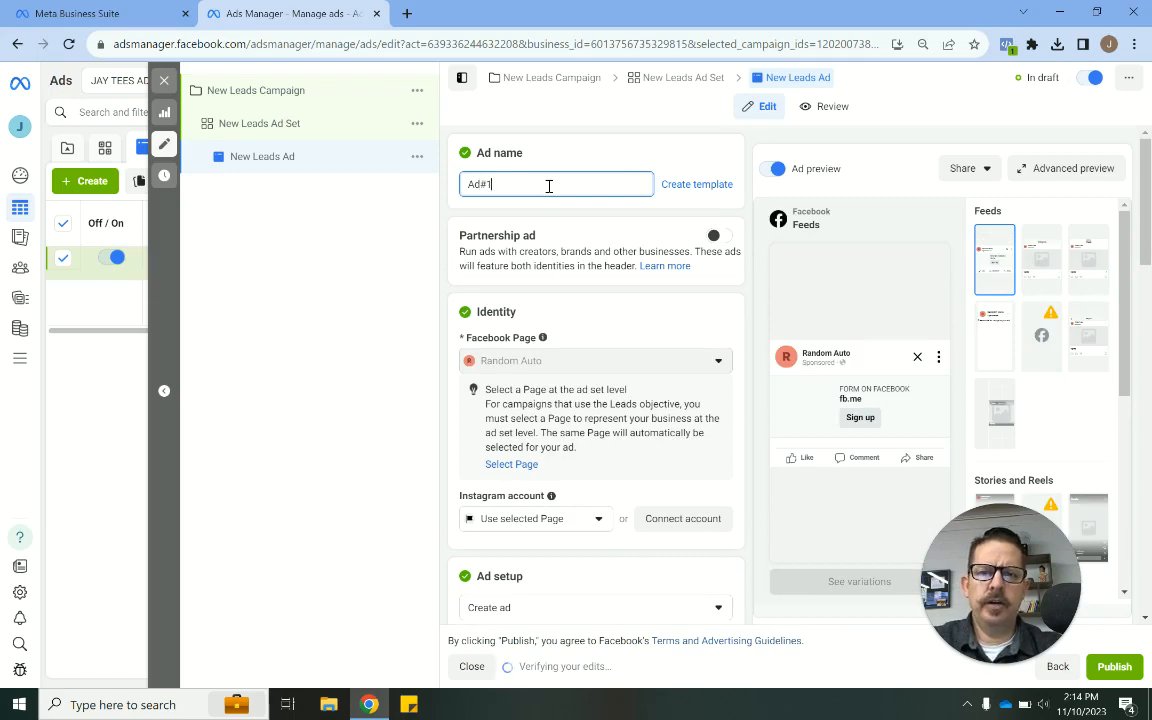
left_click(744, 263)
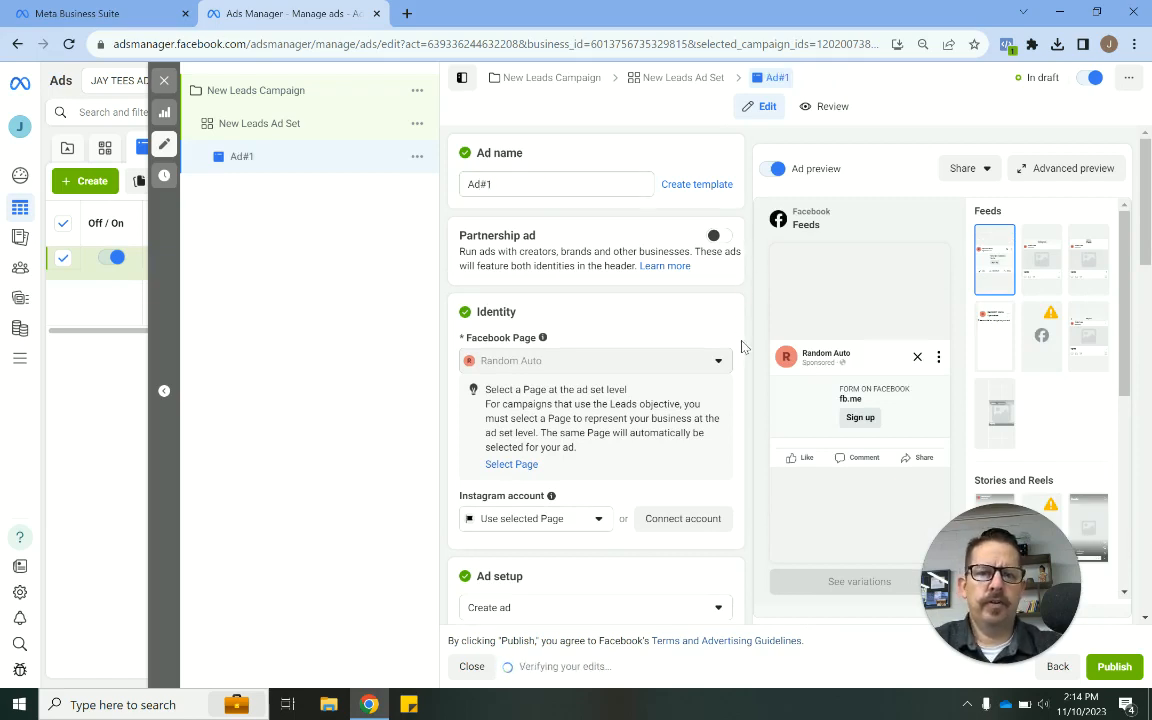
- Review the ad's identity, ad setup and ad creative sections
scroll(742, 346, "down", 1)
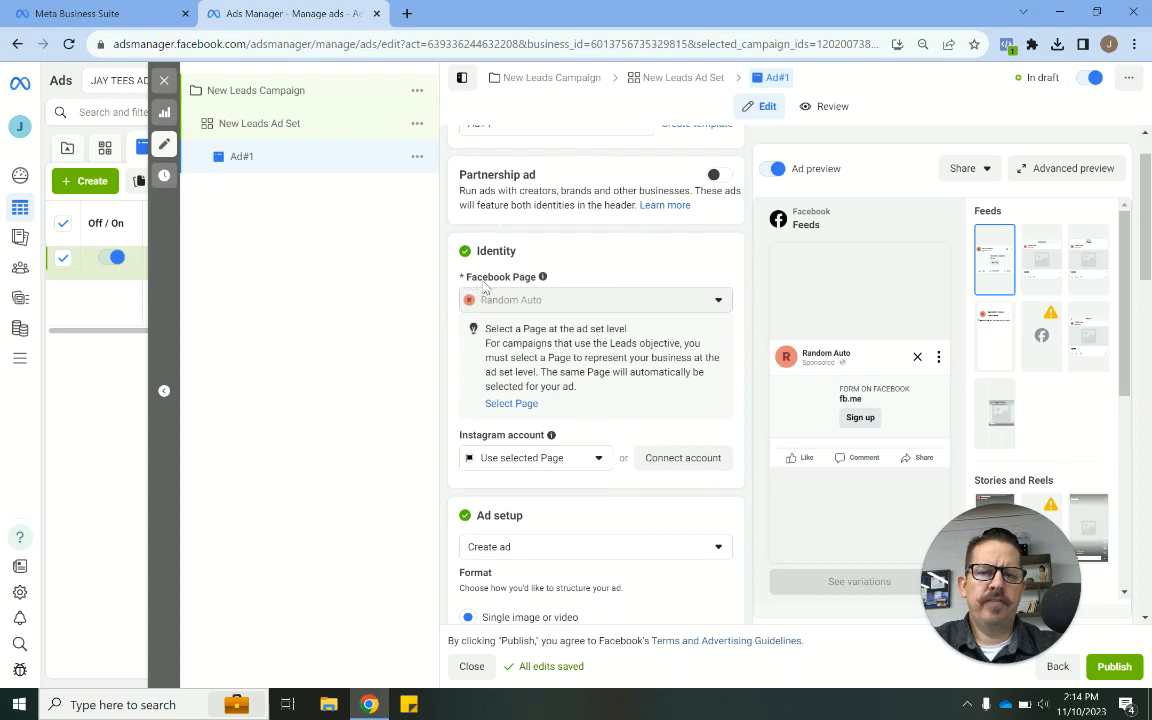
triple_click(487, 282)
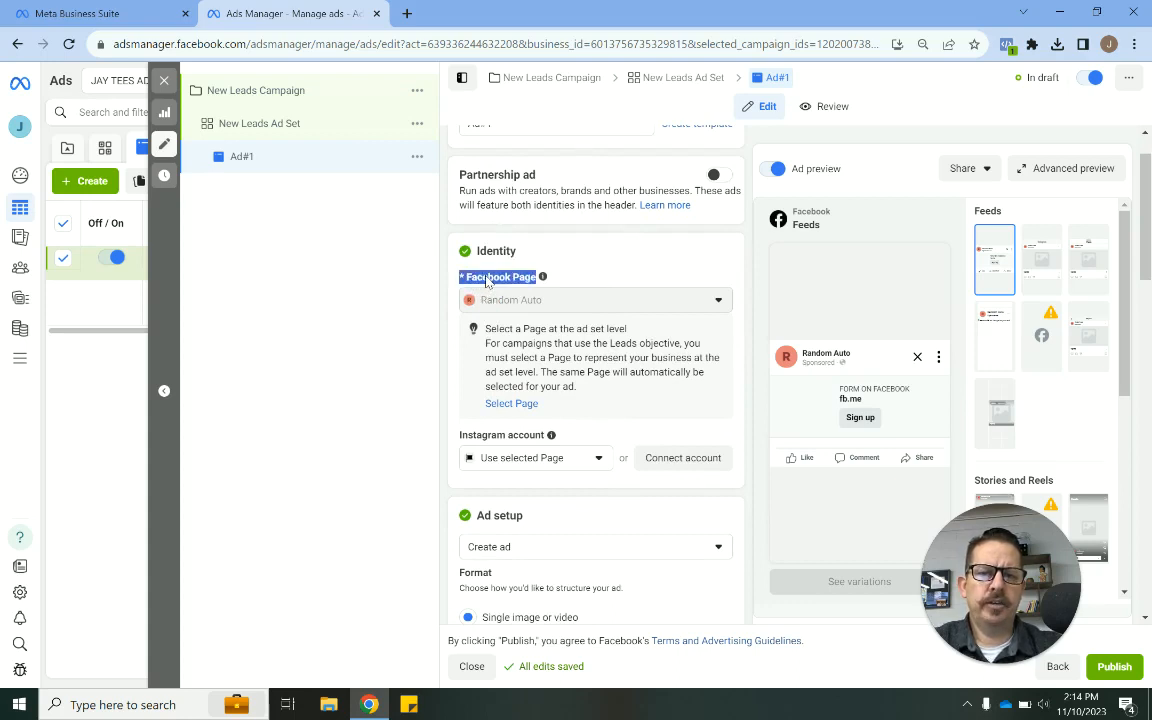
left_click(487, 282)
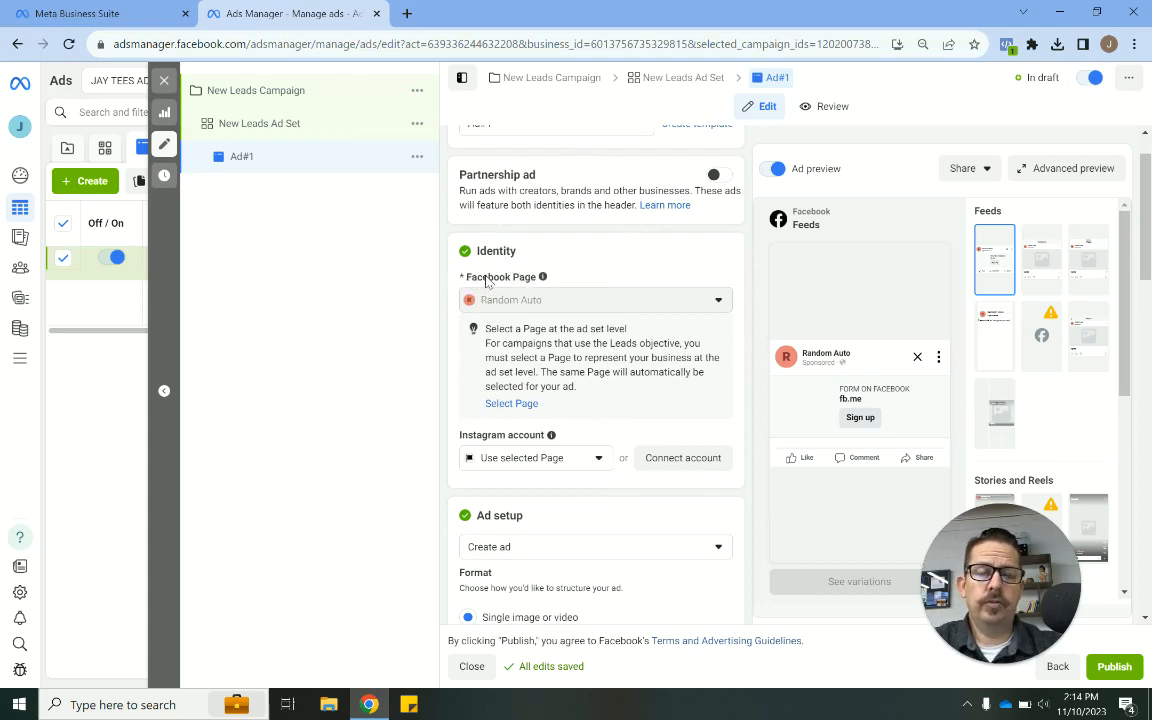
scroll(445, 350, "down", 1)
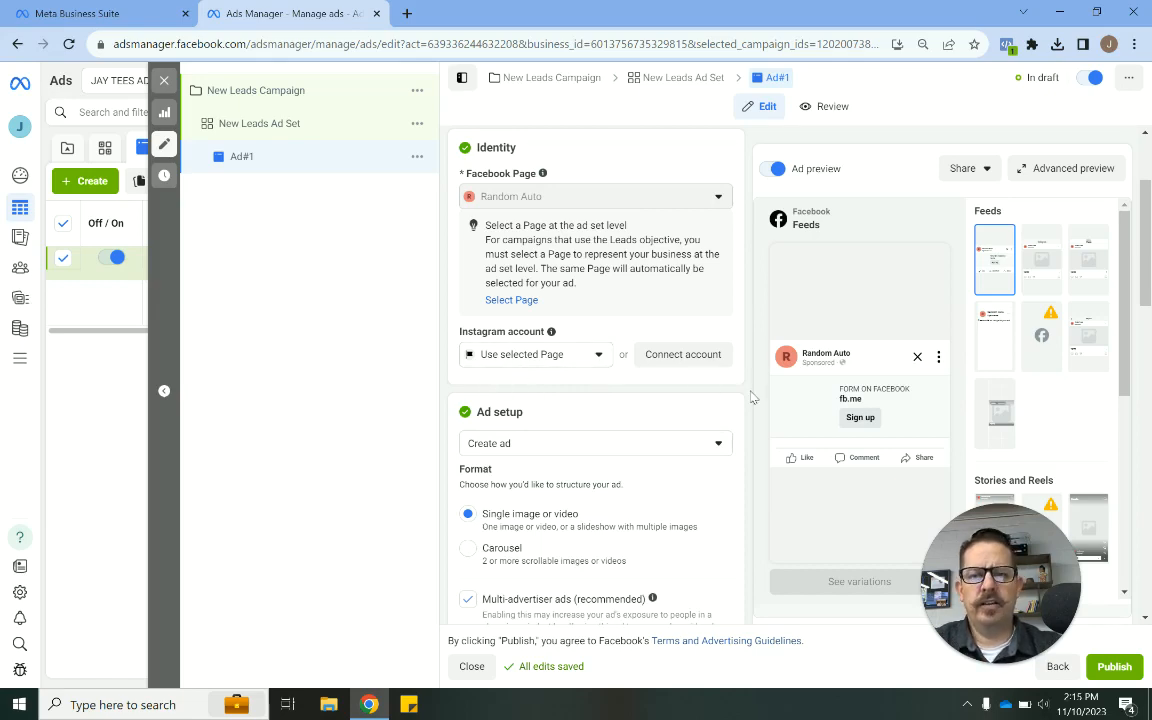
scroll(752, 397, "down", 3)
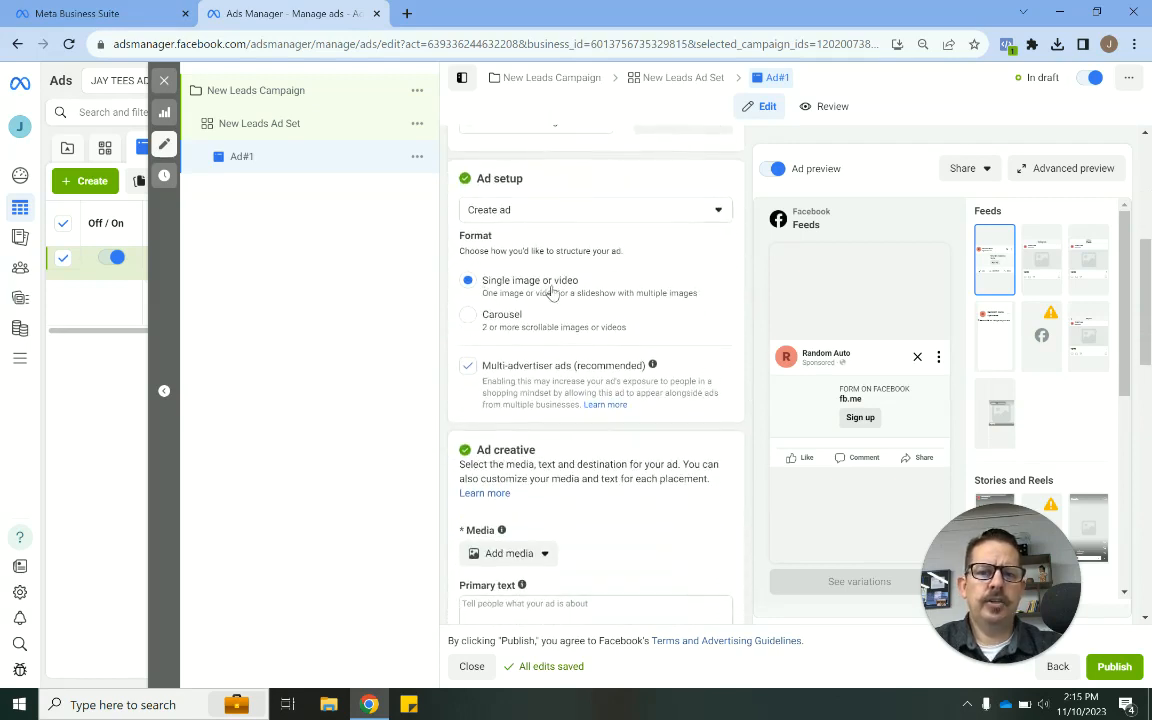
scroll(557, 342, "down", 1)
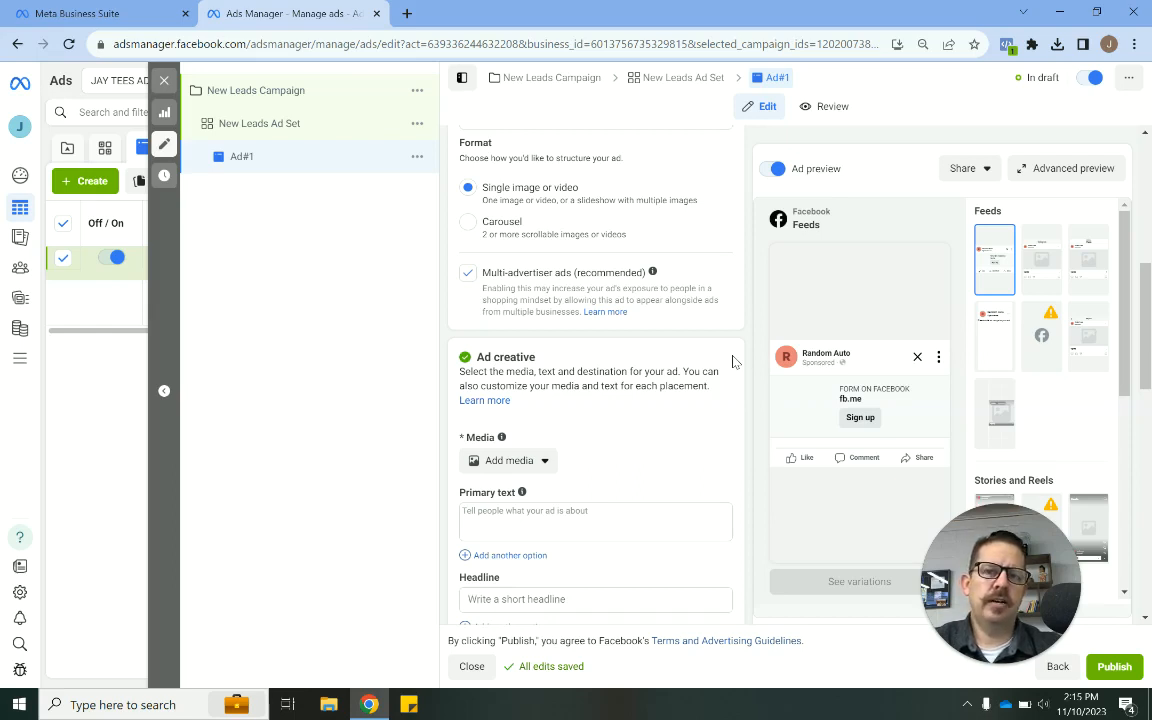
scroll(732, 362, "down", 2)
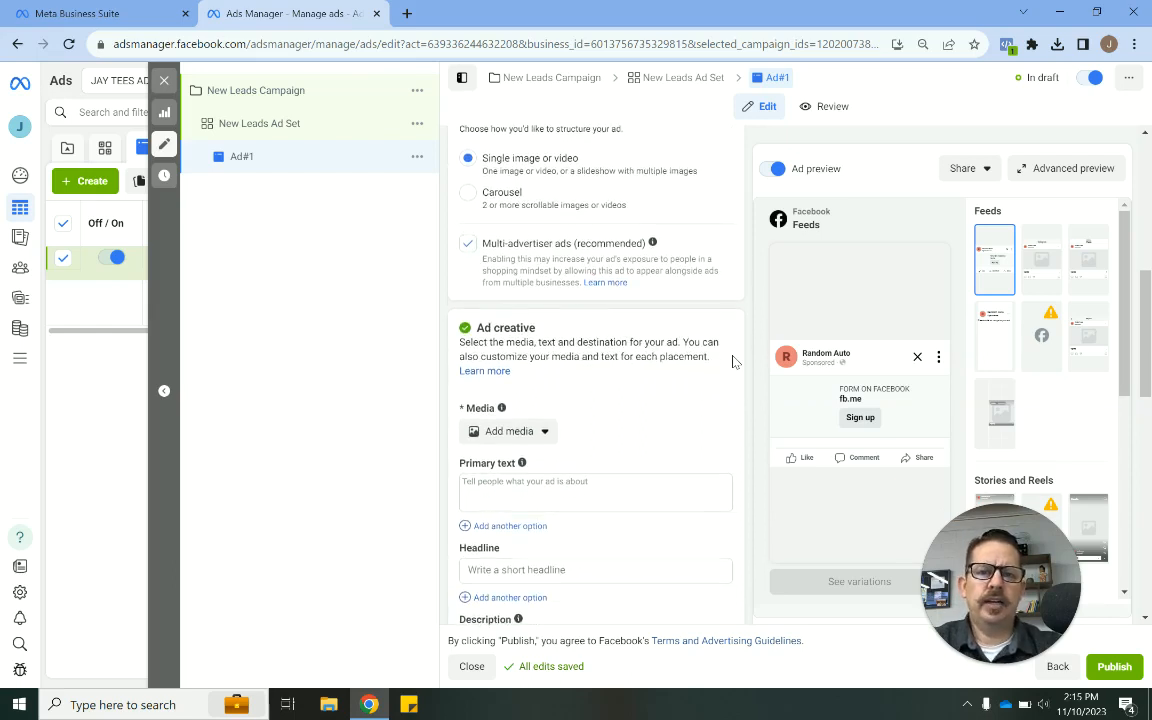
scroll(732, 362, "down", 3)
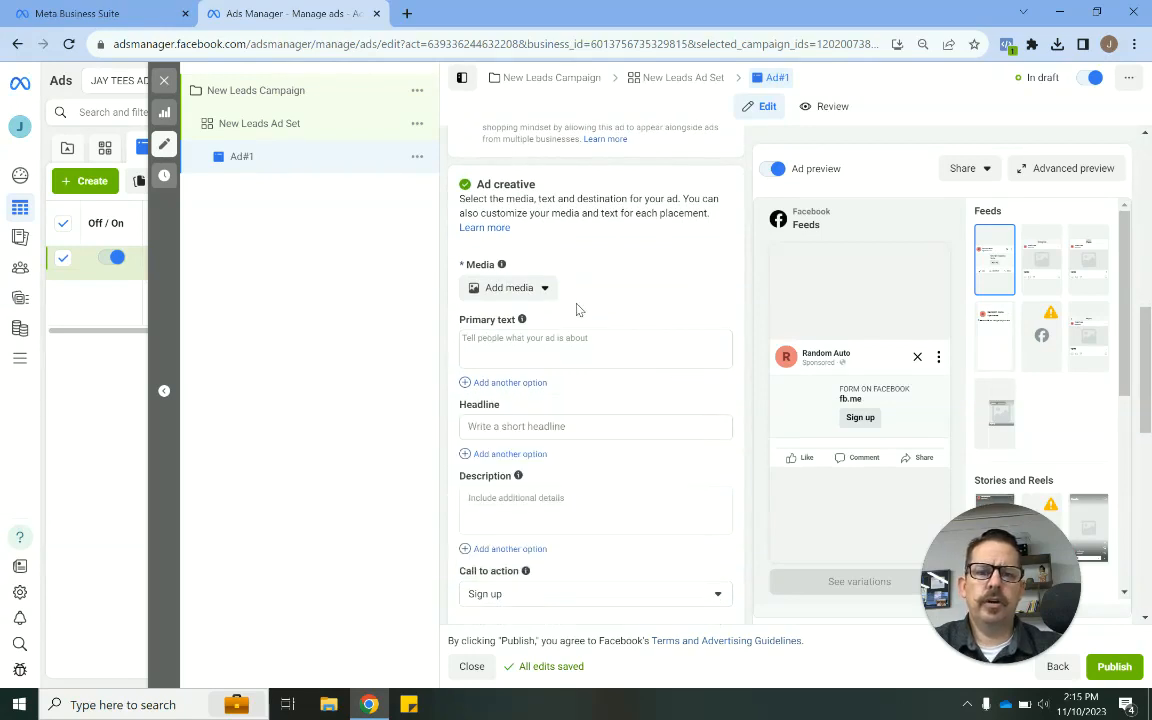
scroll(605, 348, "down", 1)
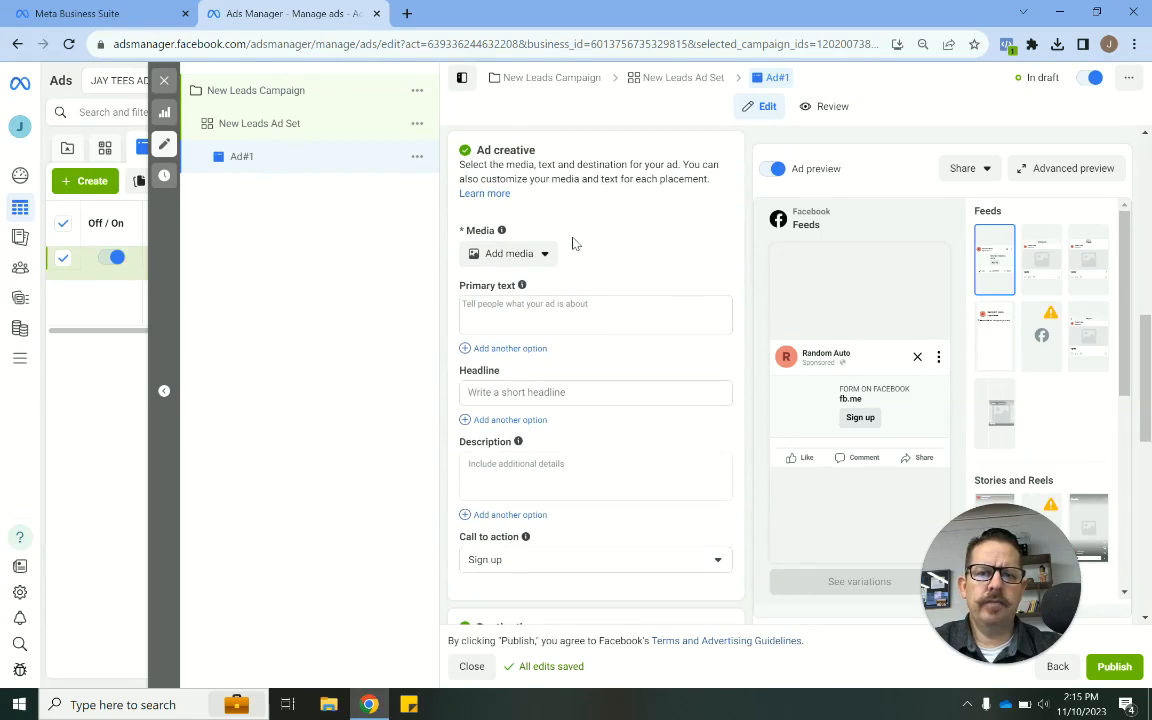
- Add the 13-mdx-acura account image as the ad's media
left_click(526, 262)
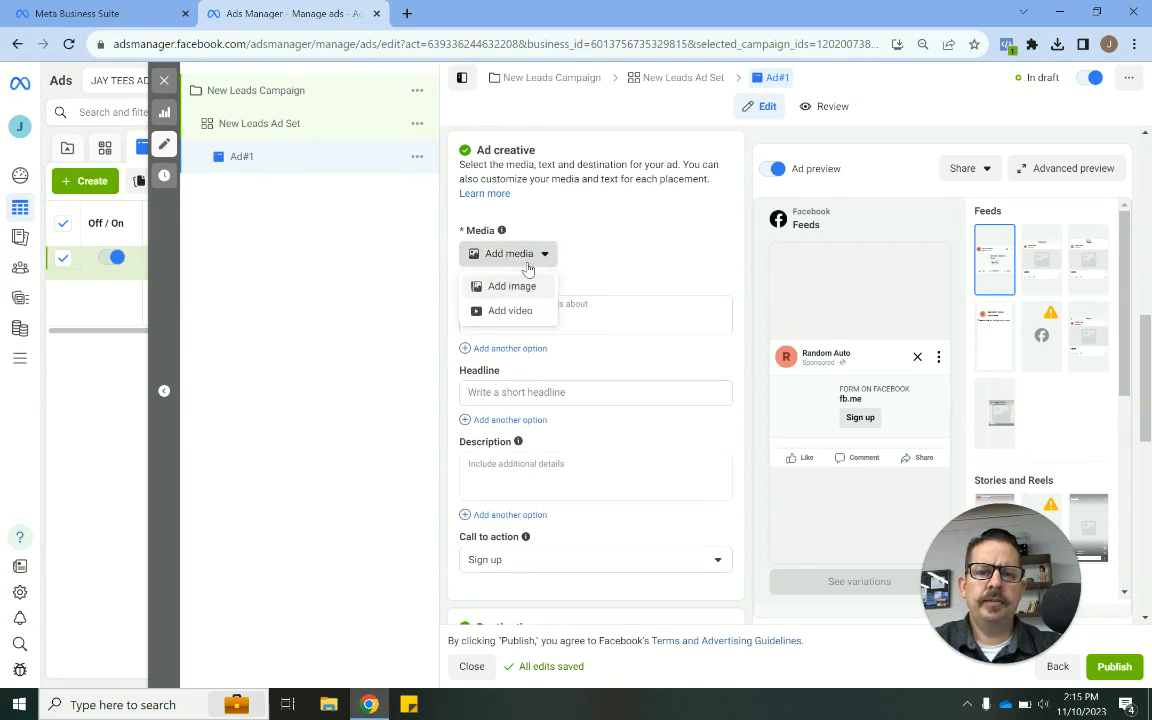
left_click(512, 287)
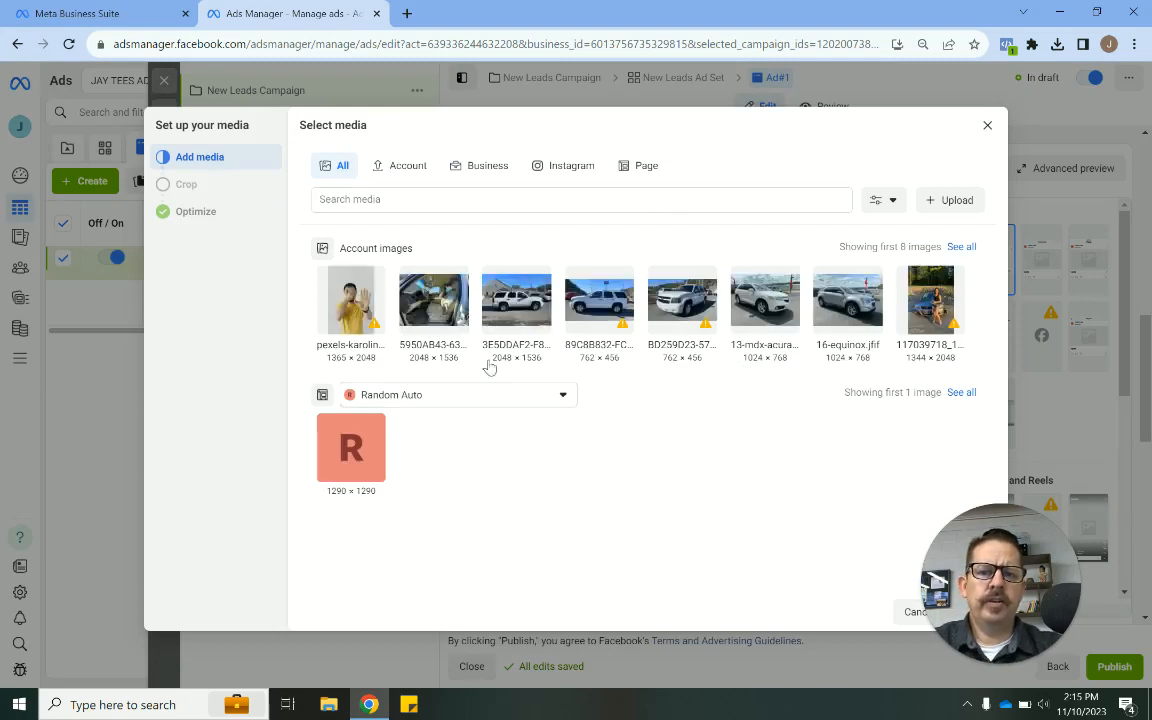
left_click(757, 300)
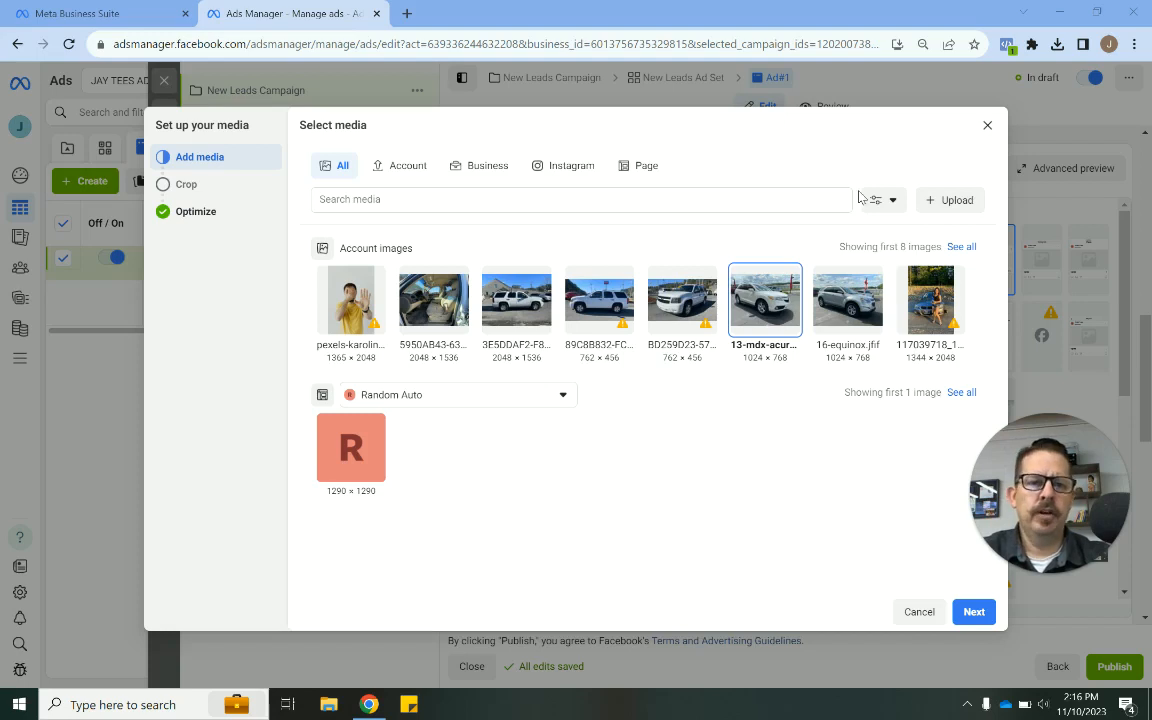
left_click(974, 612)
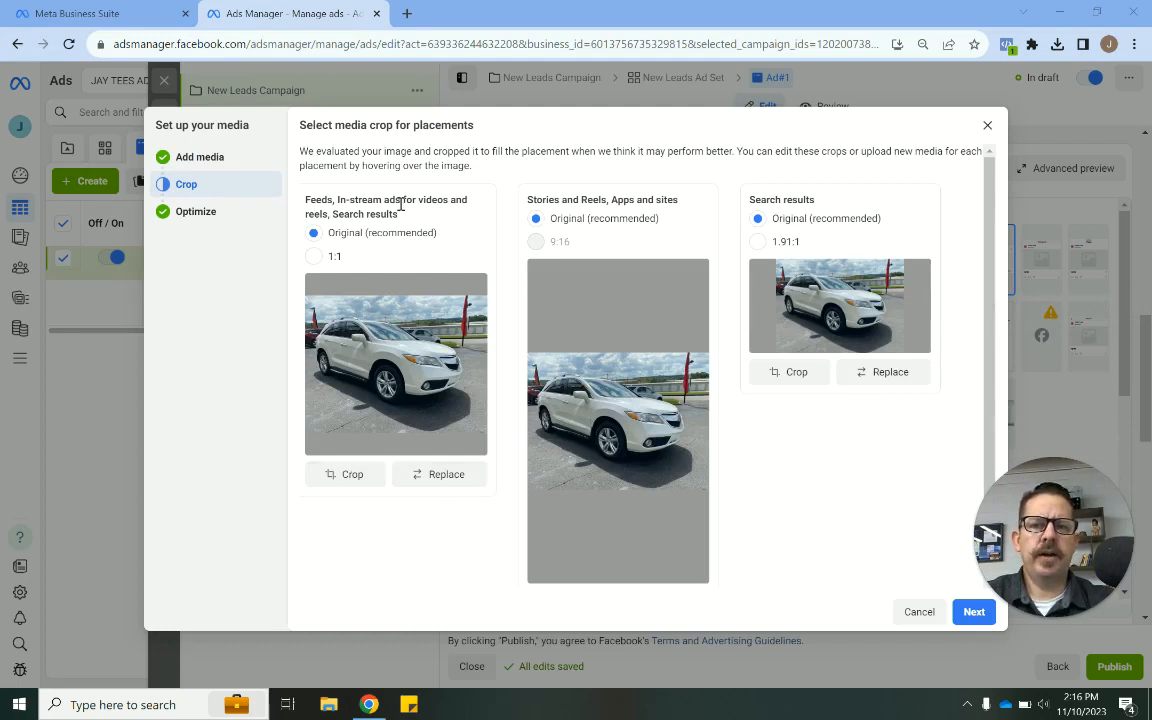
- Choose the 1:1 crop for the feeds, in-stream and search placements image
left_click(313, 258)
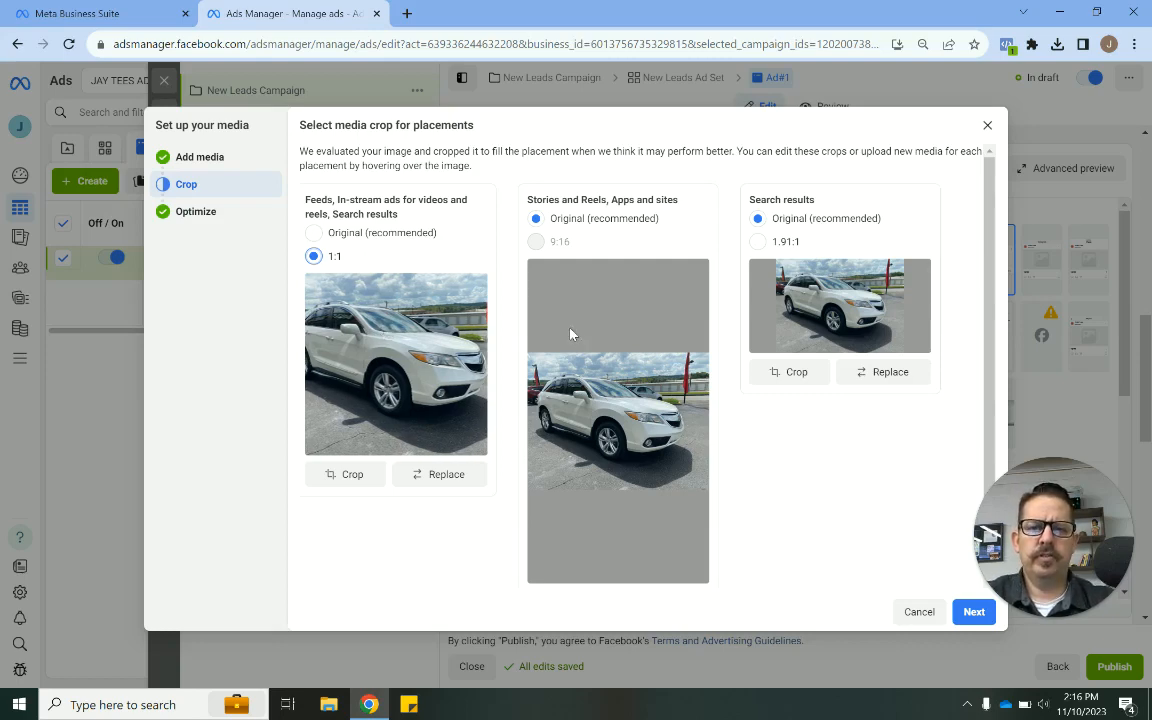
scroll(737, 436, "down", 1)
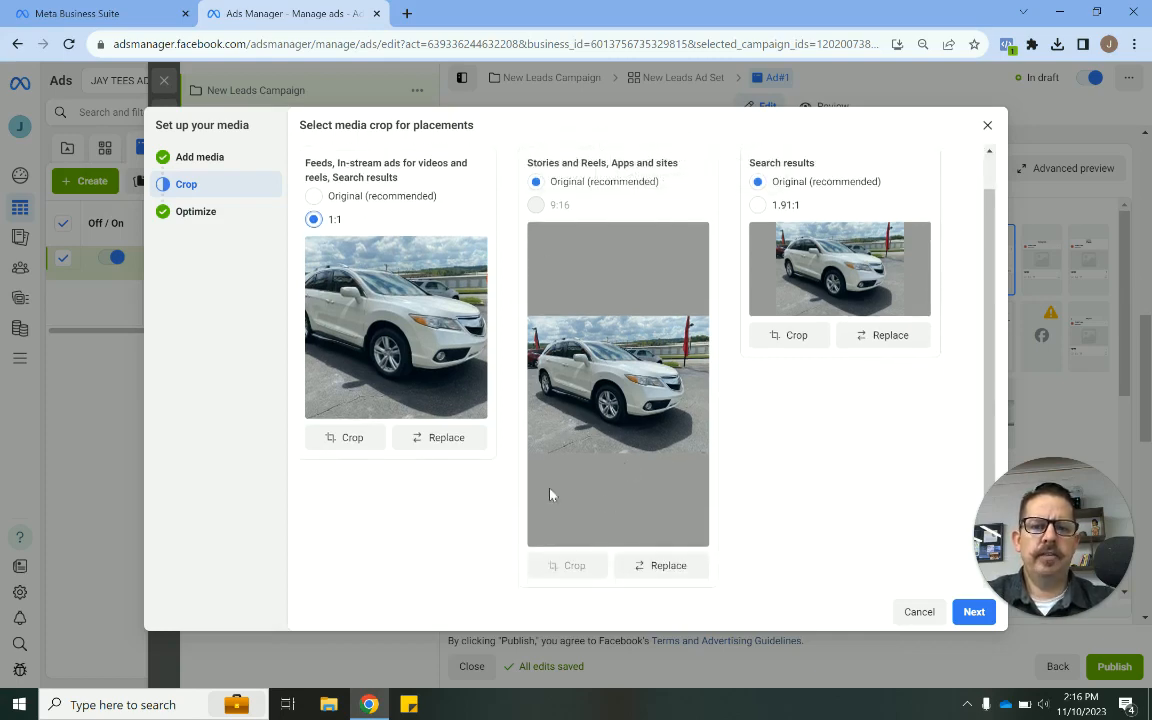
mouse_move(576, 201)
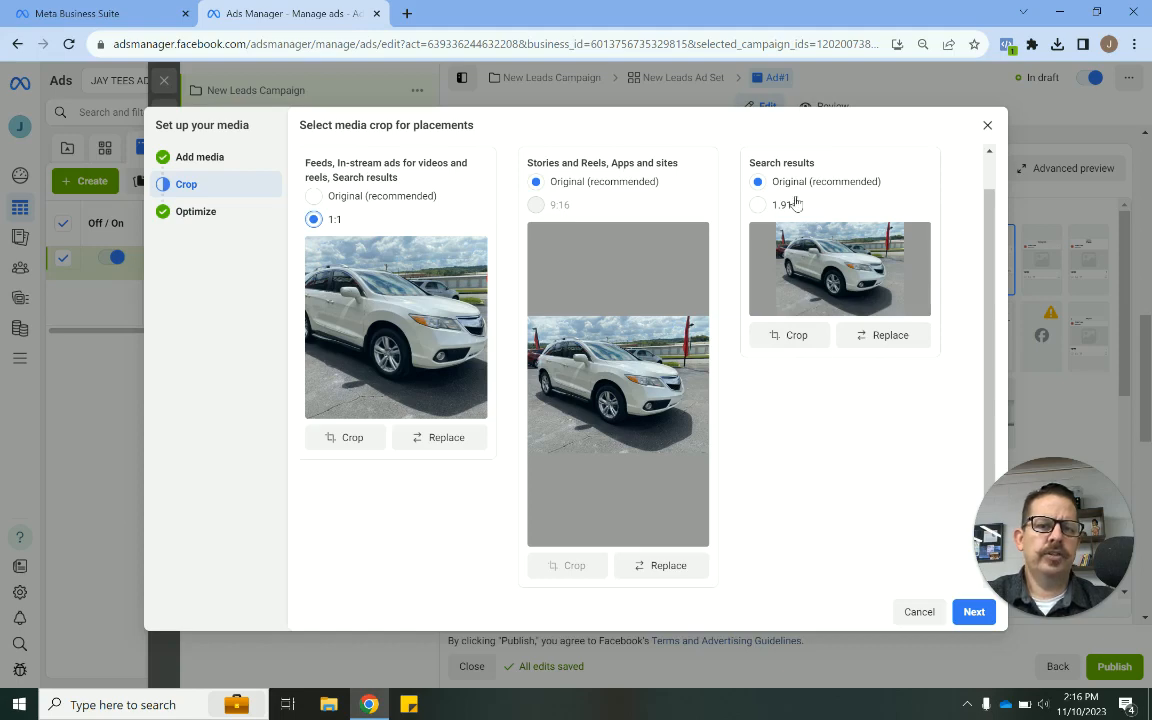
- Set the Search results crop to 1.91:1 and adjust its crop frame before applying it
left_click(758, 205)
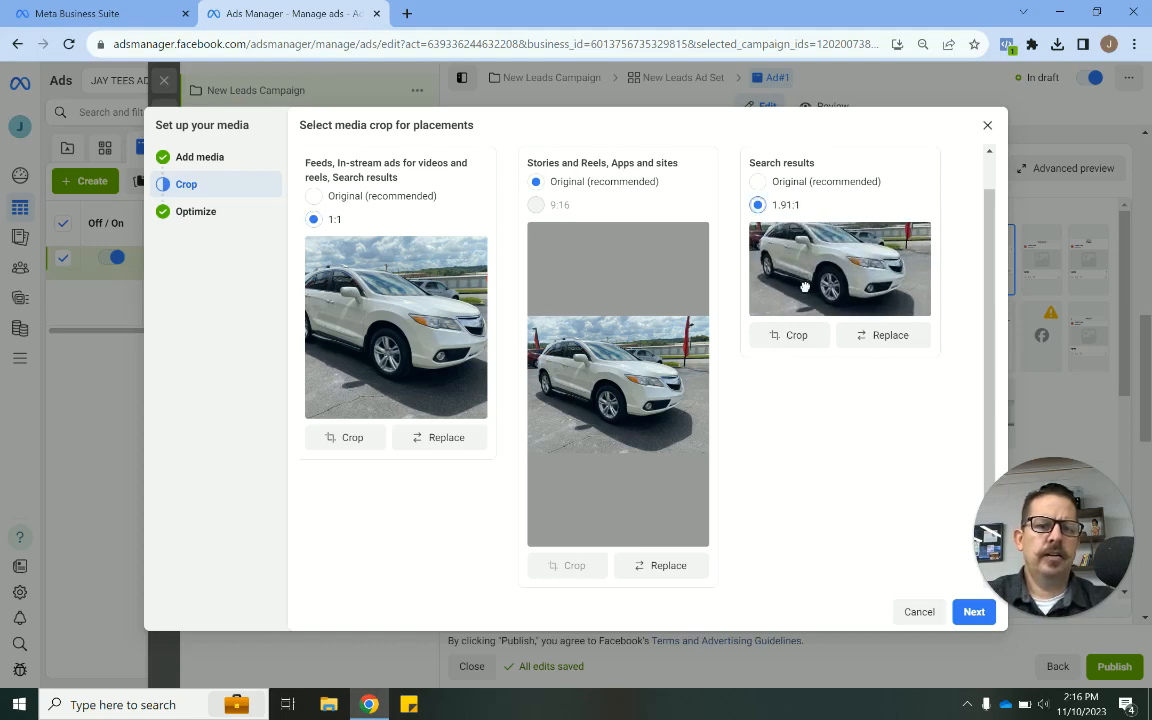
left_click(790, 336)
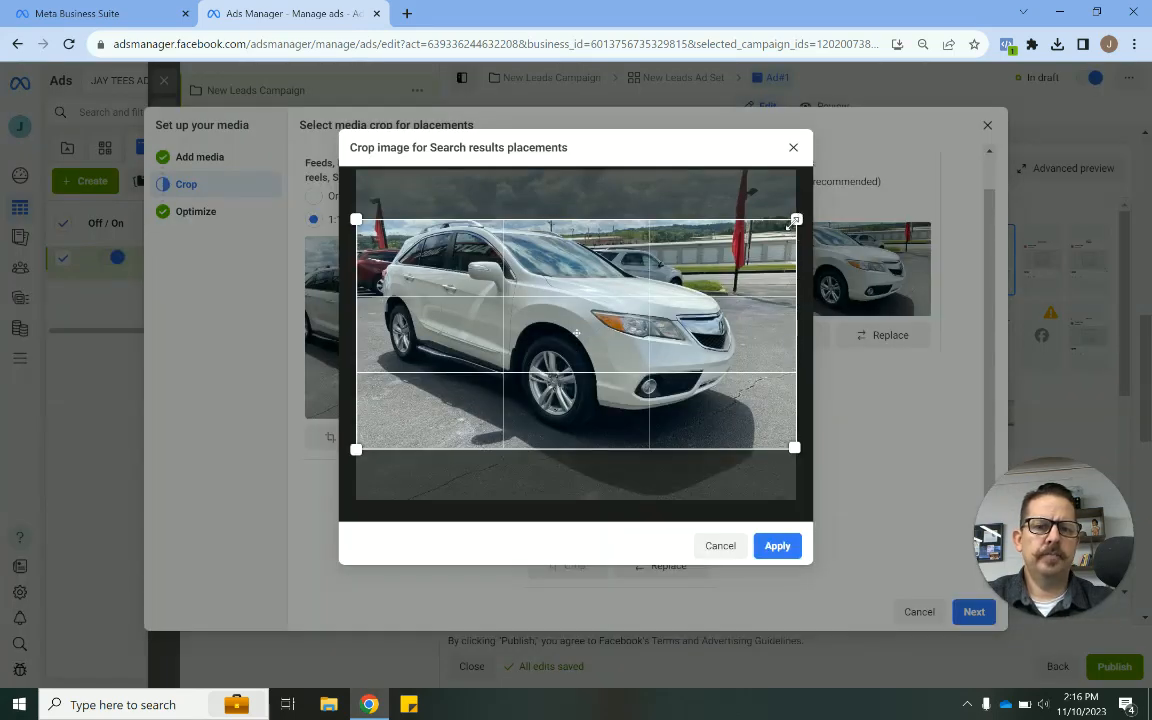
left_click_drag(796, 219, 755, 240)
left_click_drag(688, 375, 688, 352)
left_click(778, 546)
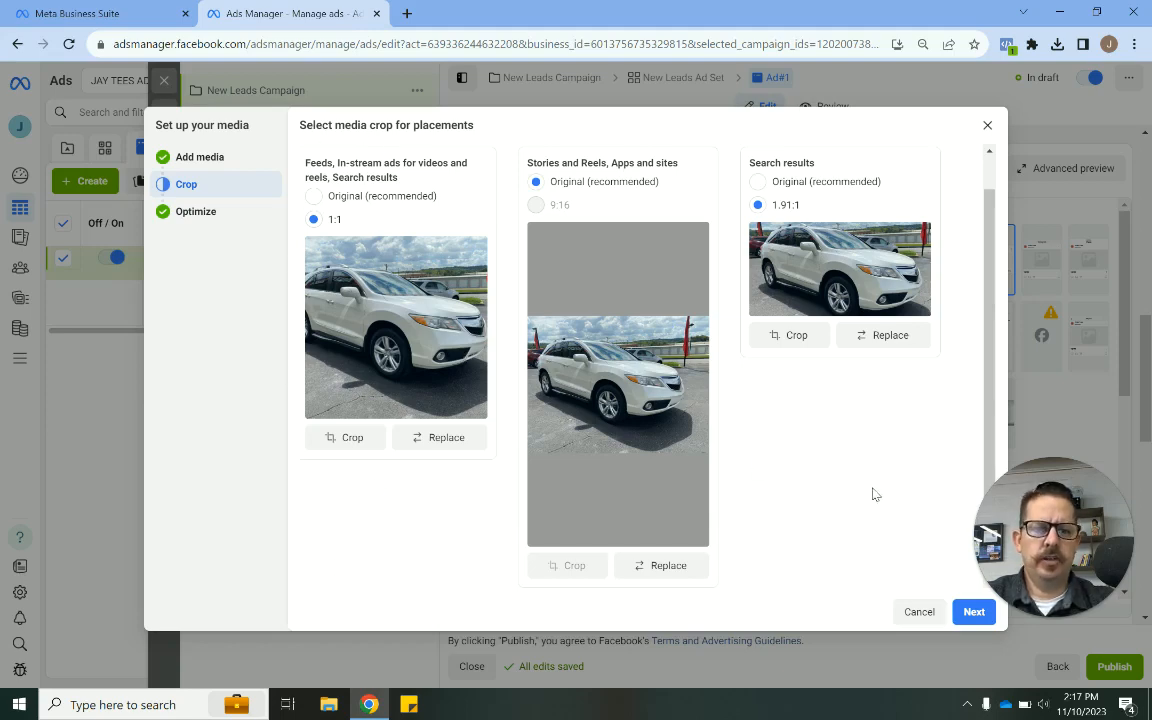
- Continue to the Advantage+ creative optimization and turn on Standard enhancements
left_click(966, 617)
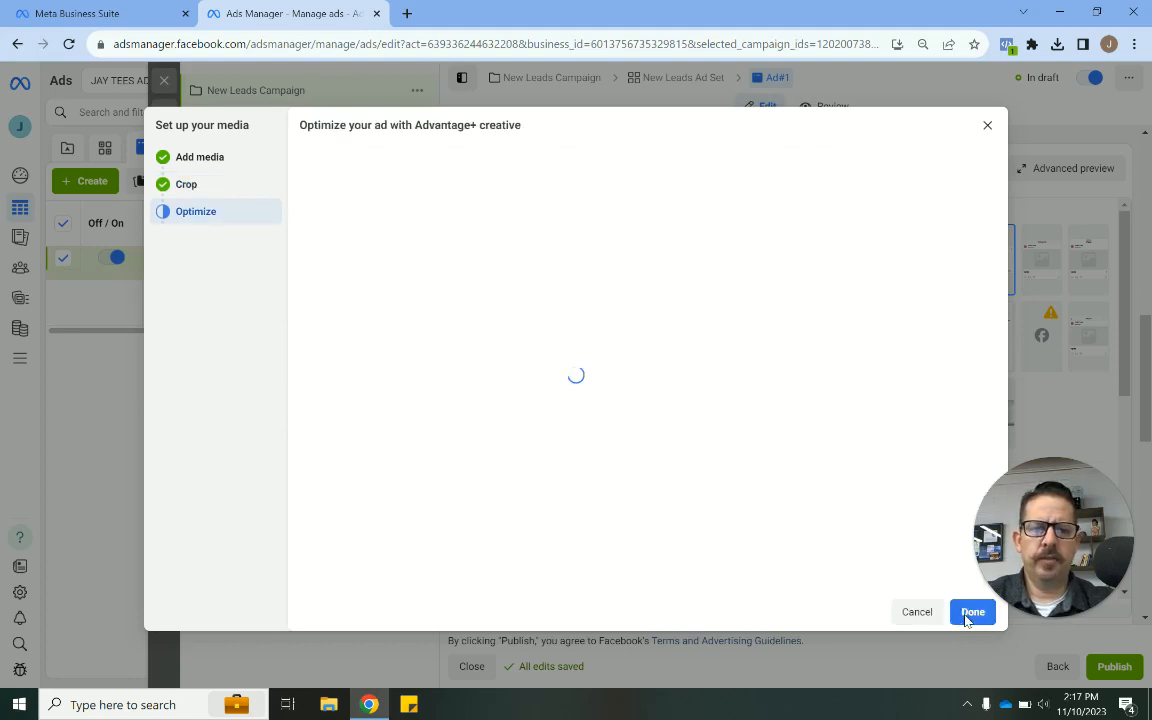
scroll(782, 319, "down", 1)
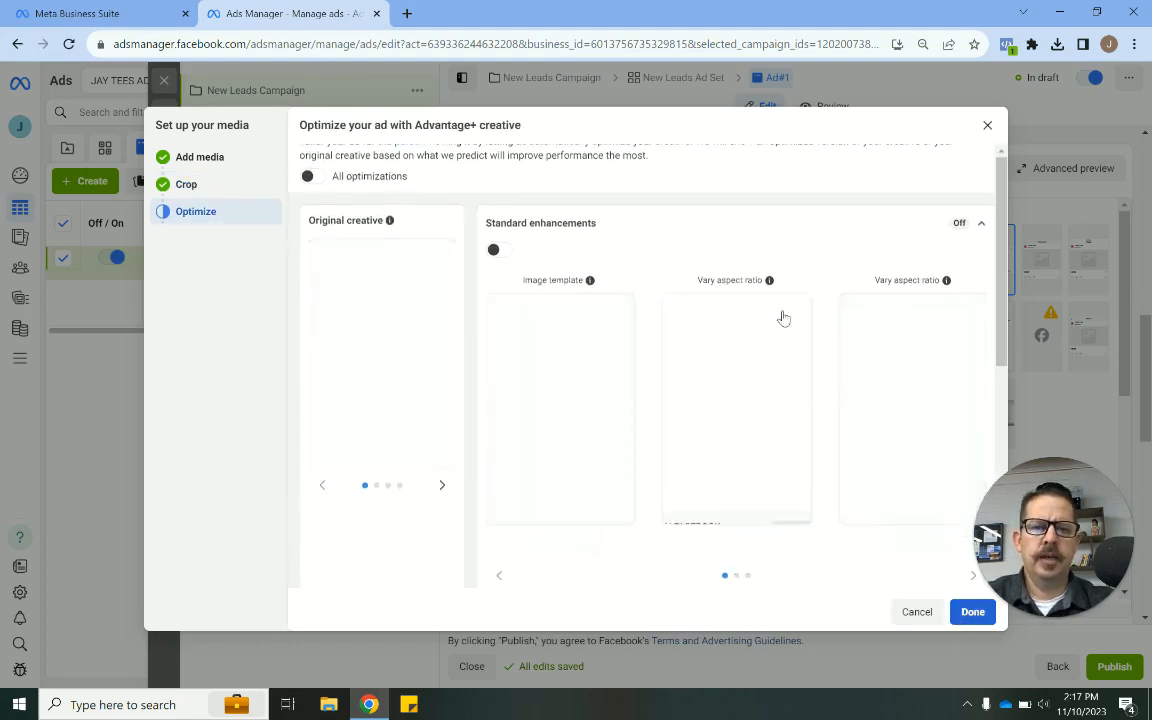
scroll(587, 400, "up", 1)
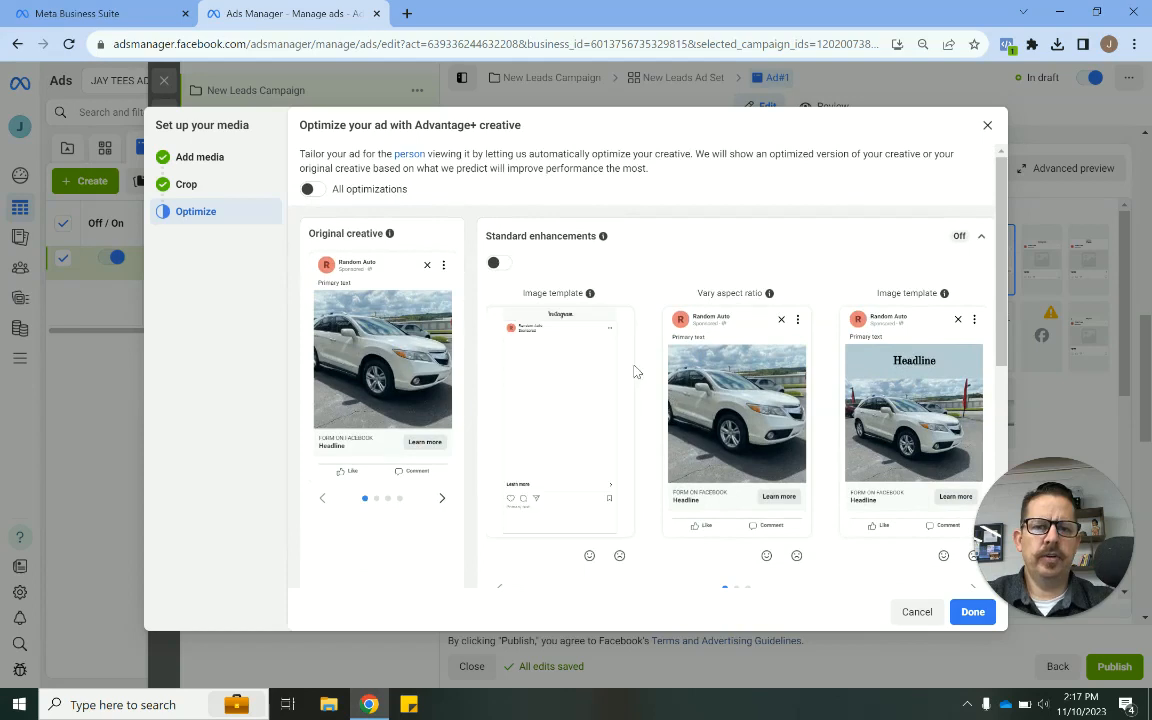
scroll(651, 387, "down", 1)
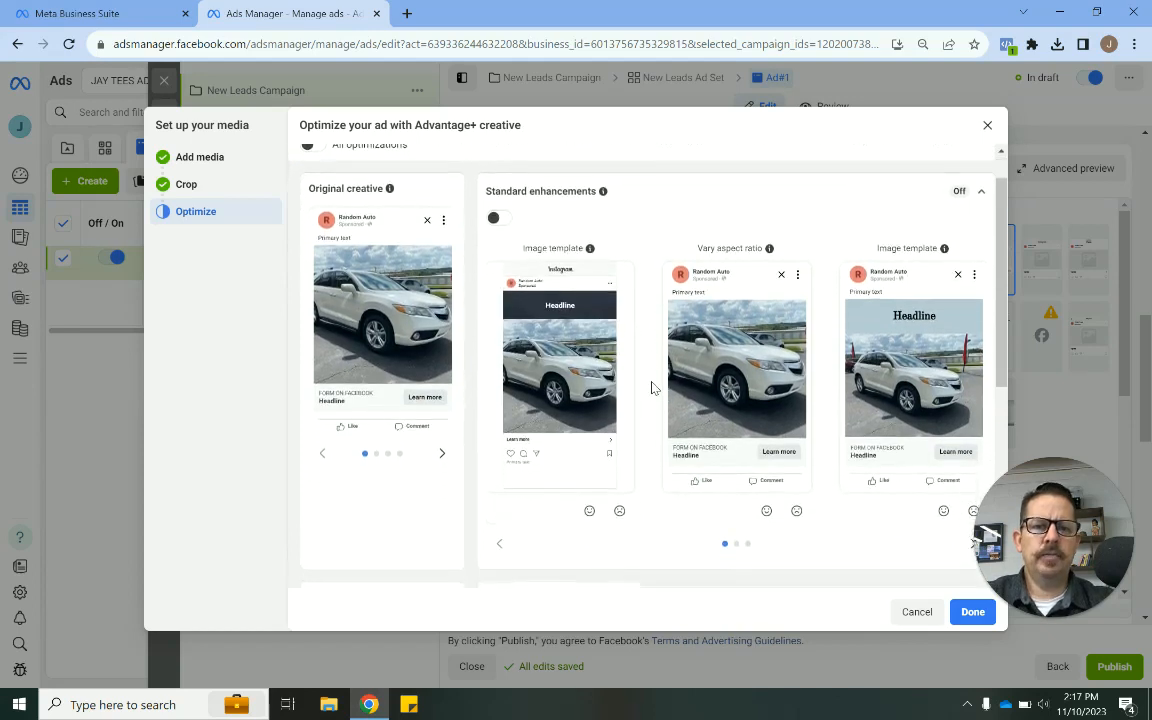
left_click(493, 213)
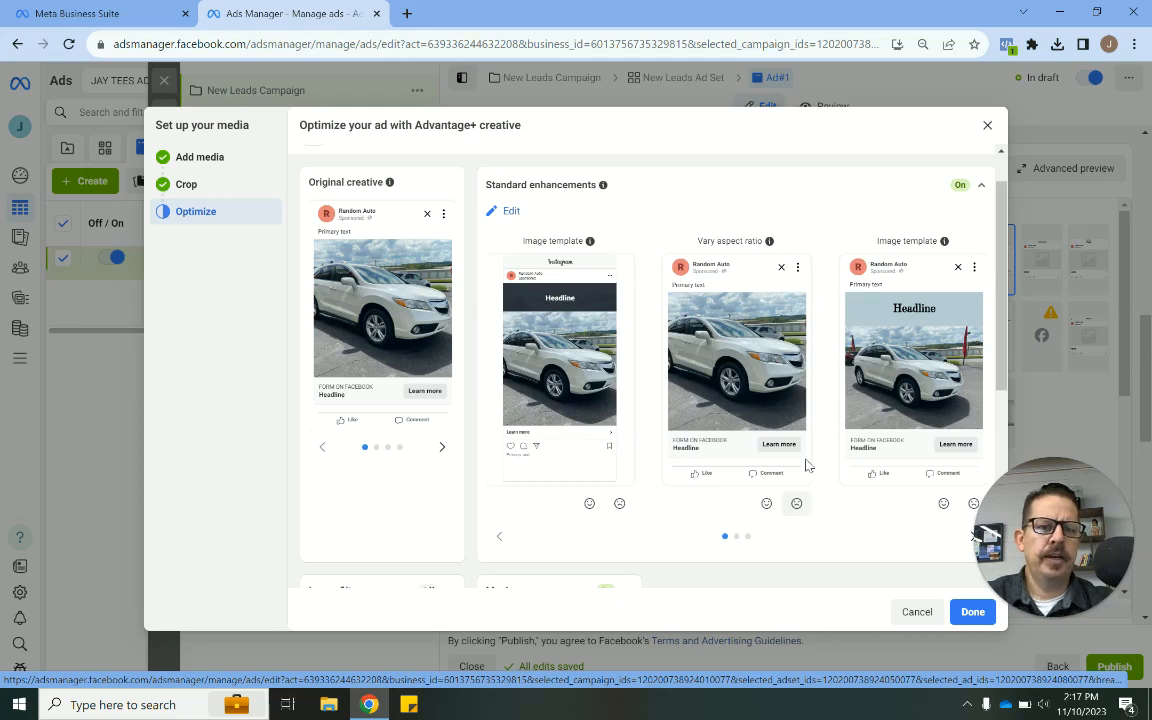
- Apply the Advantage+ creative optimization settings with Standard enhancements and Music turned on
scroll(834, 531, "down", 4)
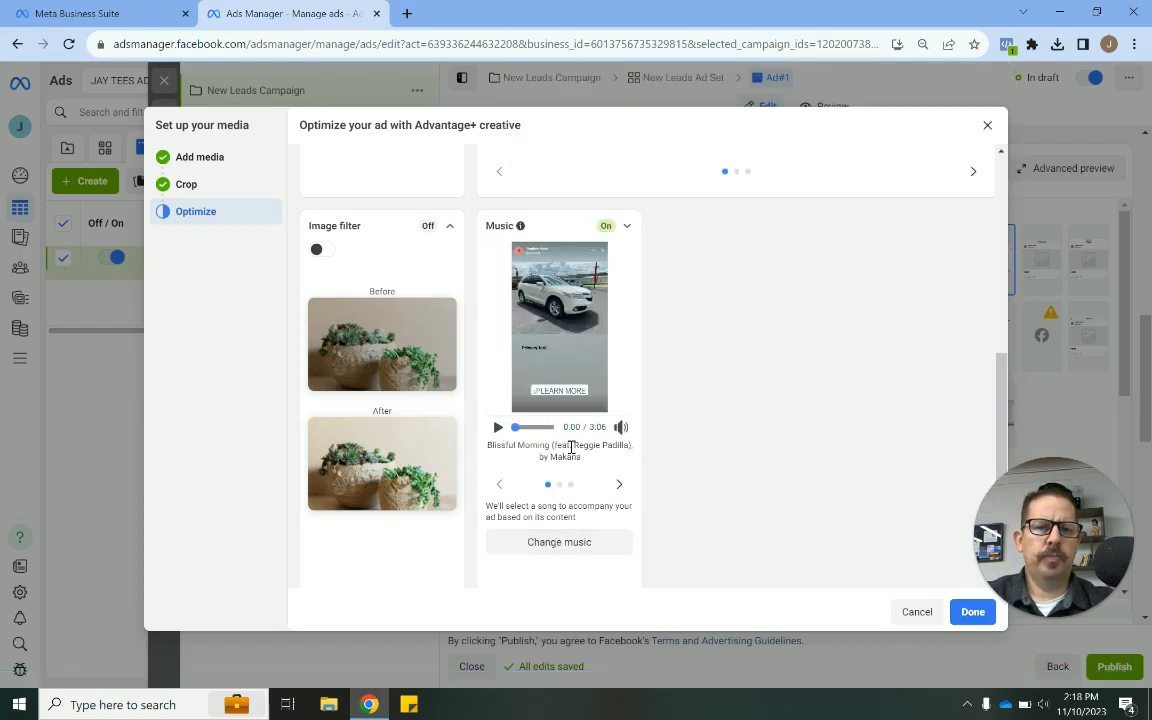
left_click(970, 612)
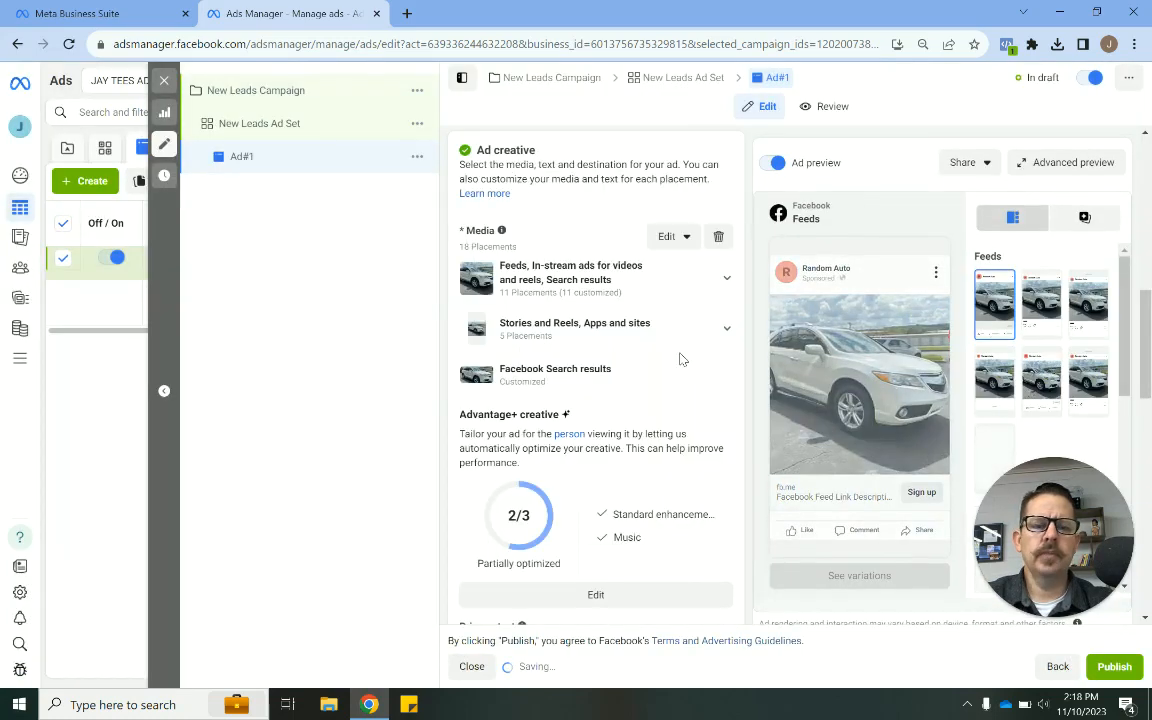
- Examine the ad's media placement groups and the list of placements in the Feeds group
scroll(679, 358, "down", 3)
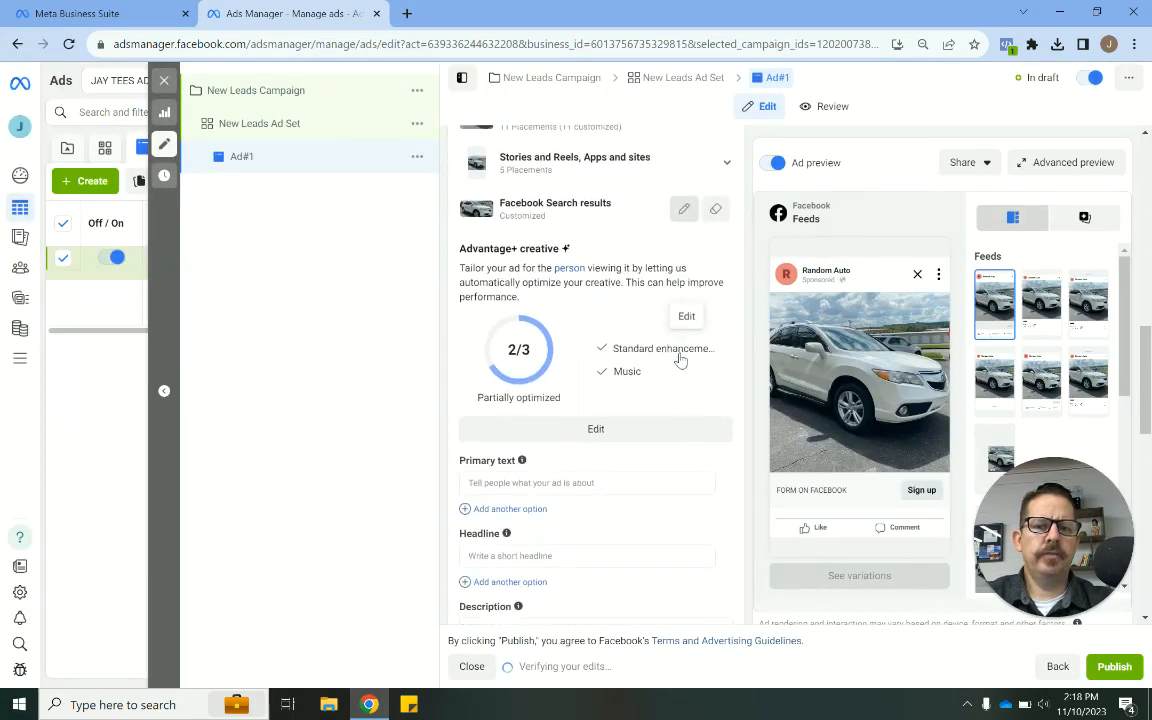
scroll(680, 355, "up", 4)
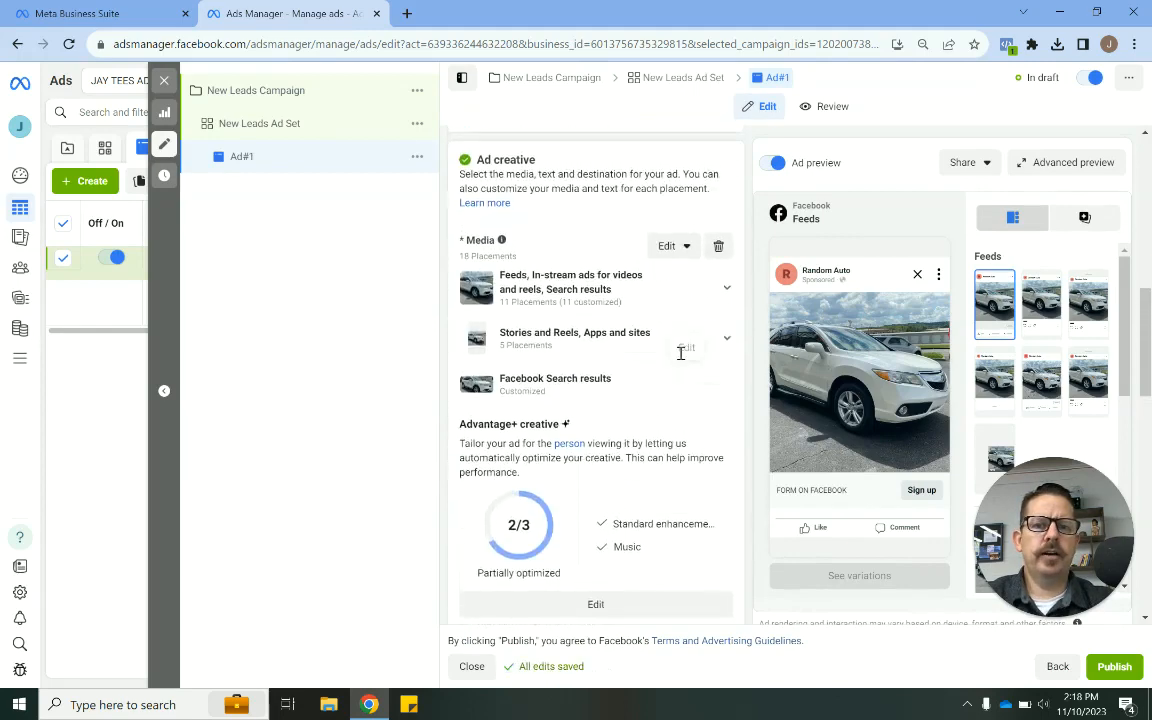
scroll(680, 360, "down", 1)
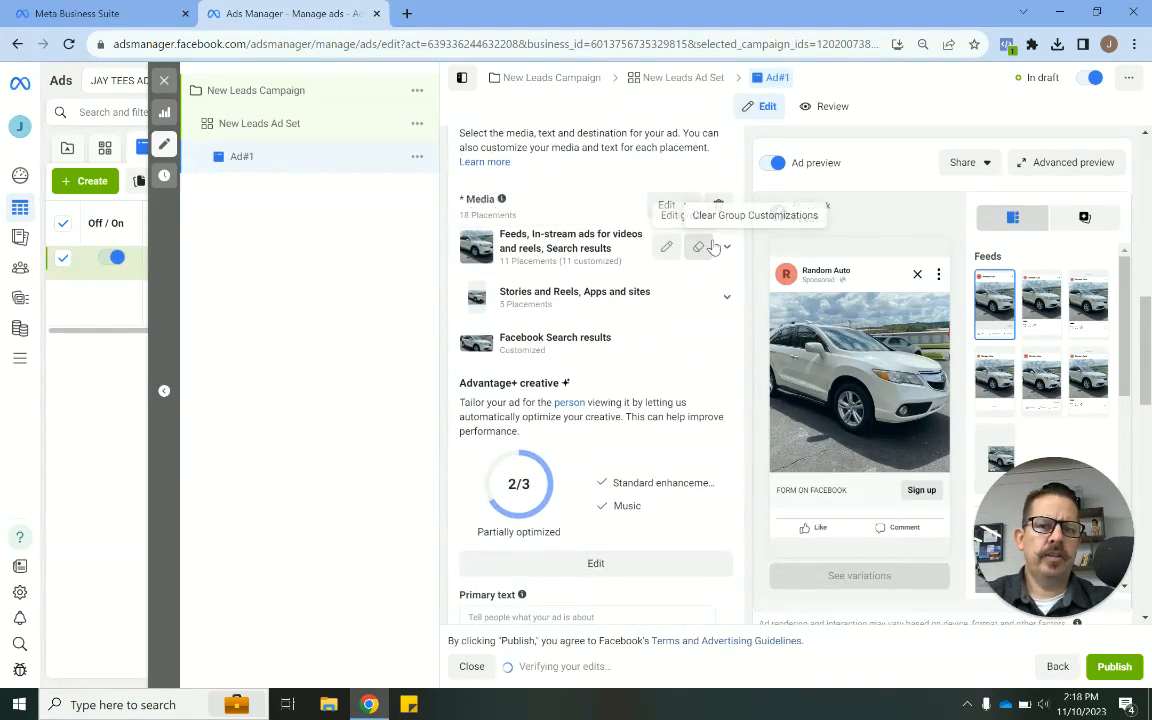
left_click(718, 252)
left_click(718, 252)
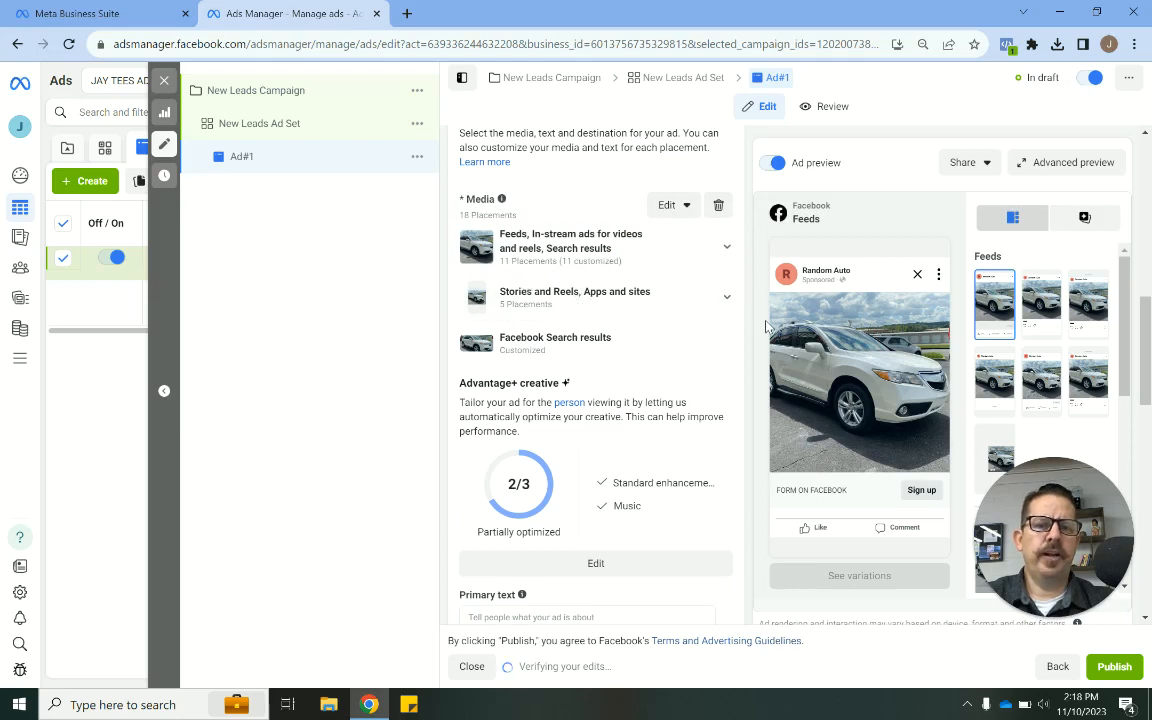
left_click(727, 248)
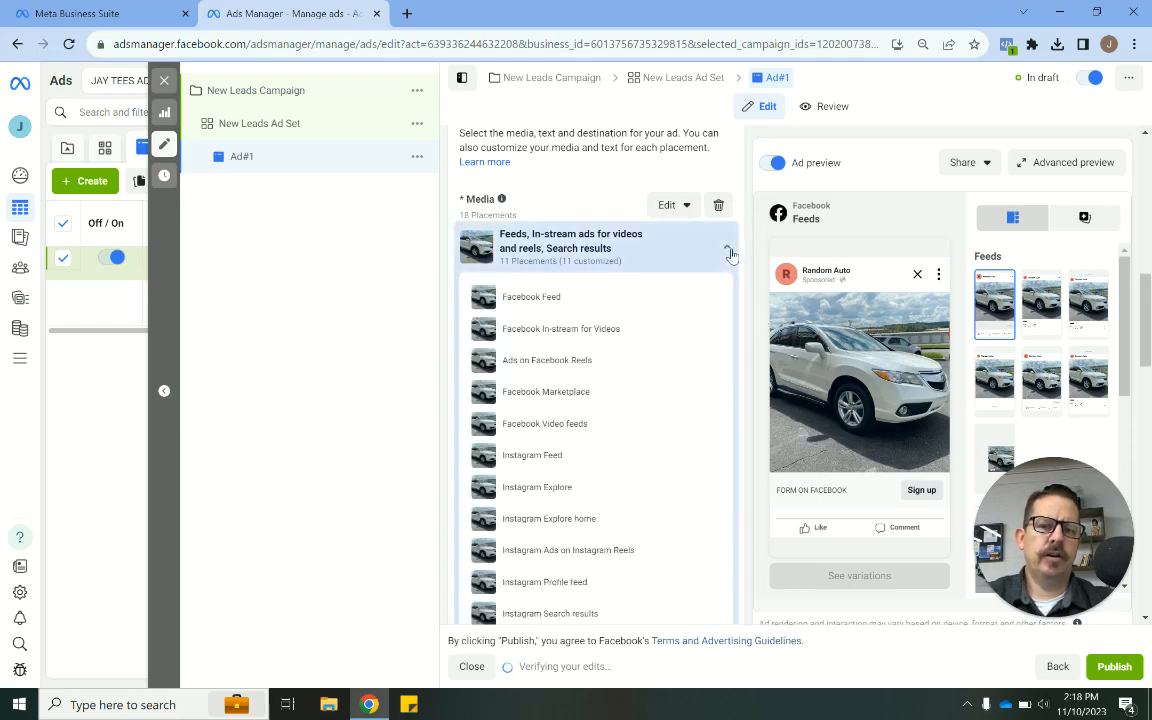
scroll(728, 250, "down", 1)
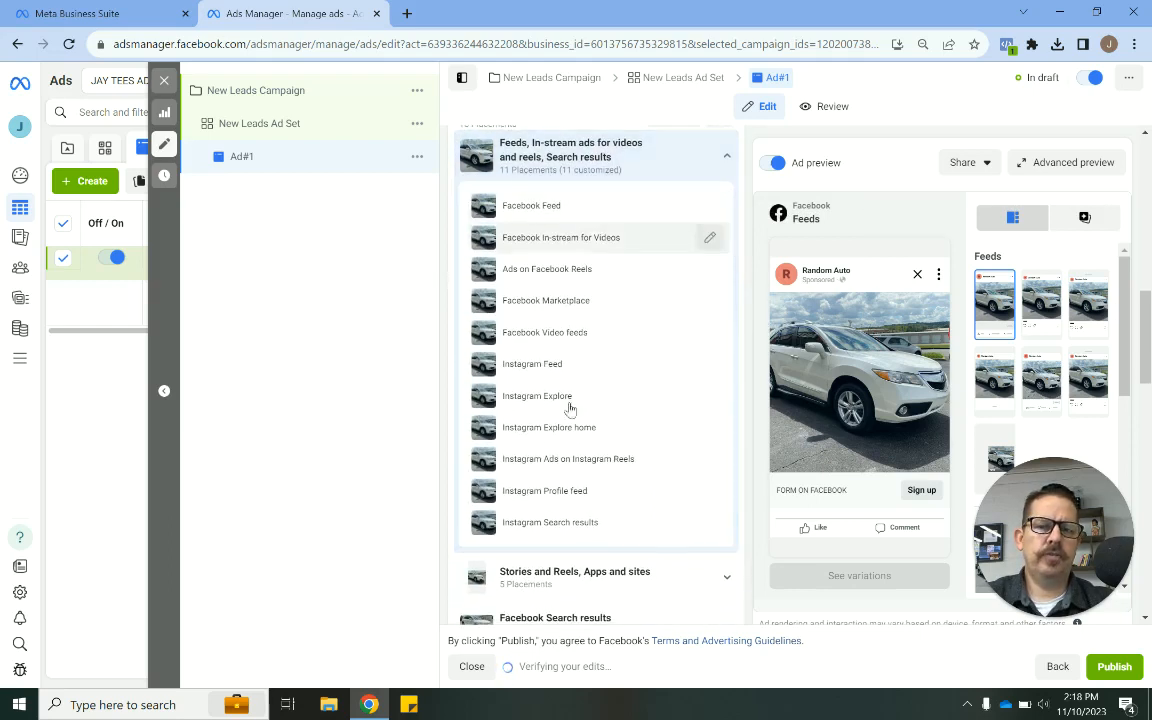
scroll(700, 362, "up", 1)
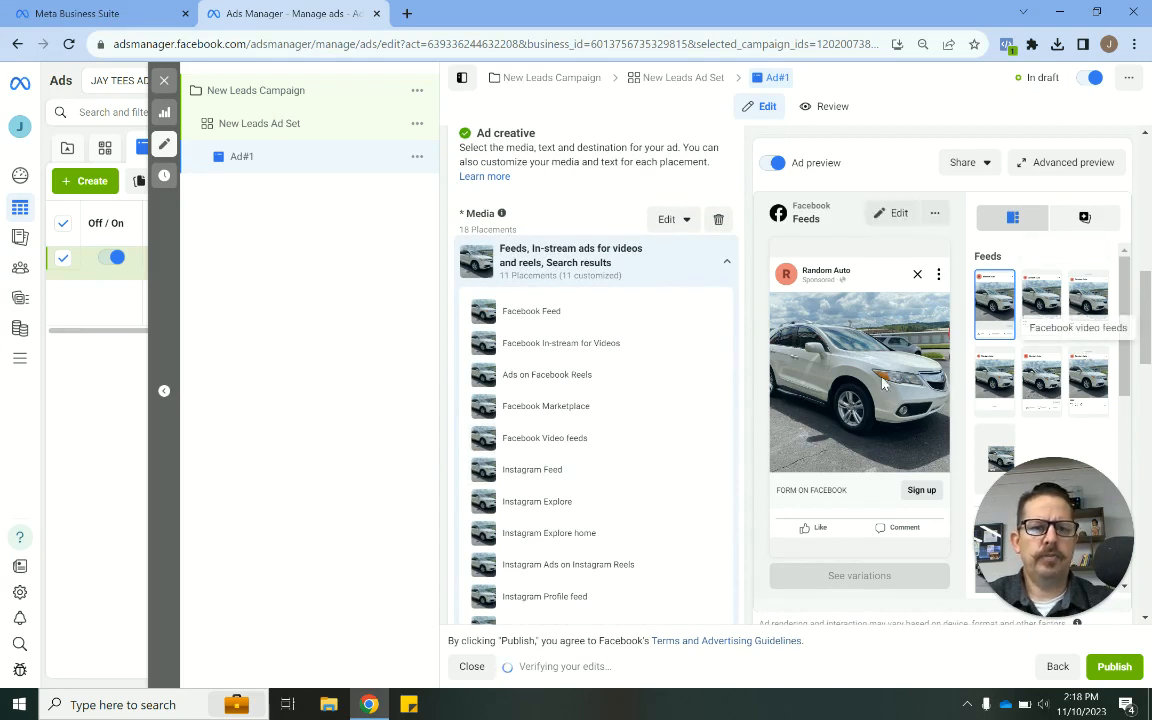
left_click(727, 266)
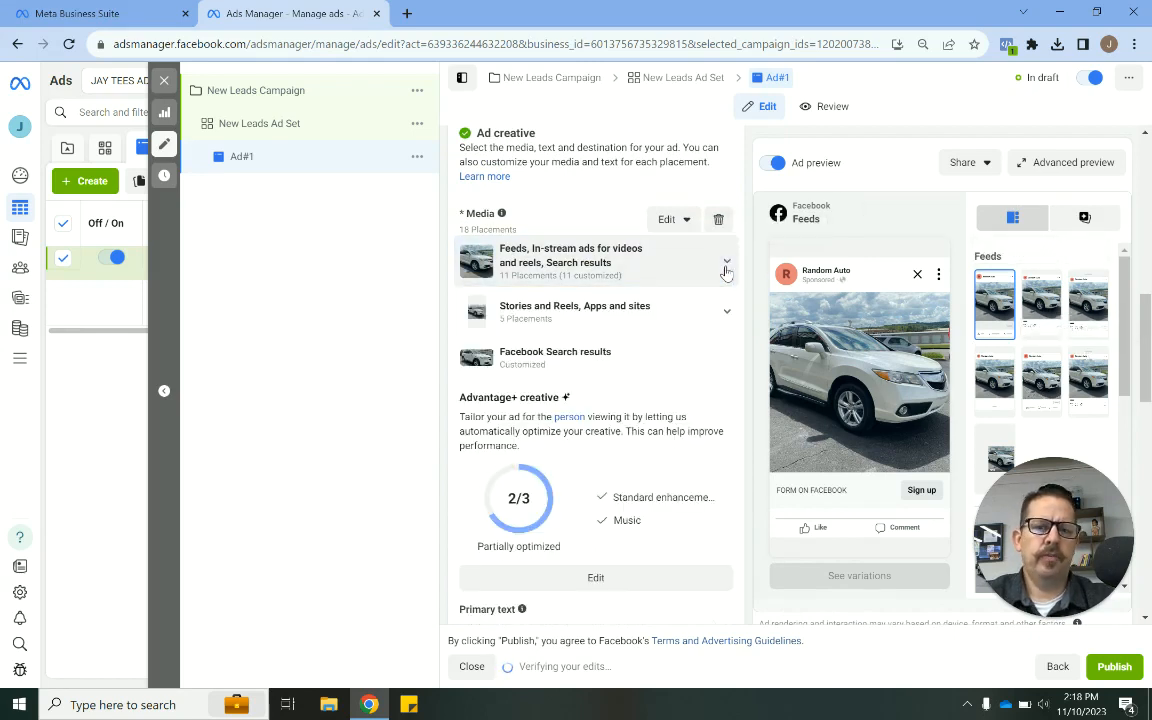
scroll(745, 383, "down", 4)
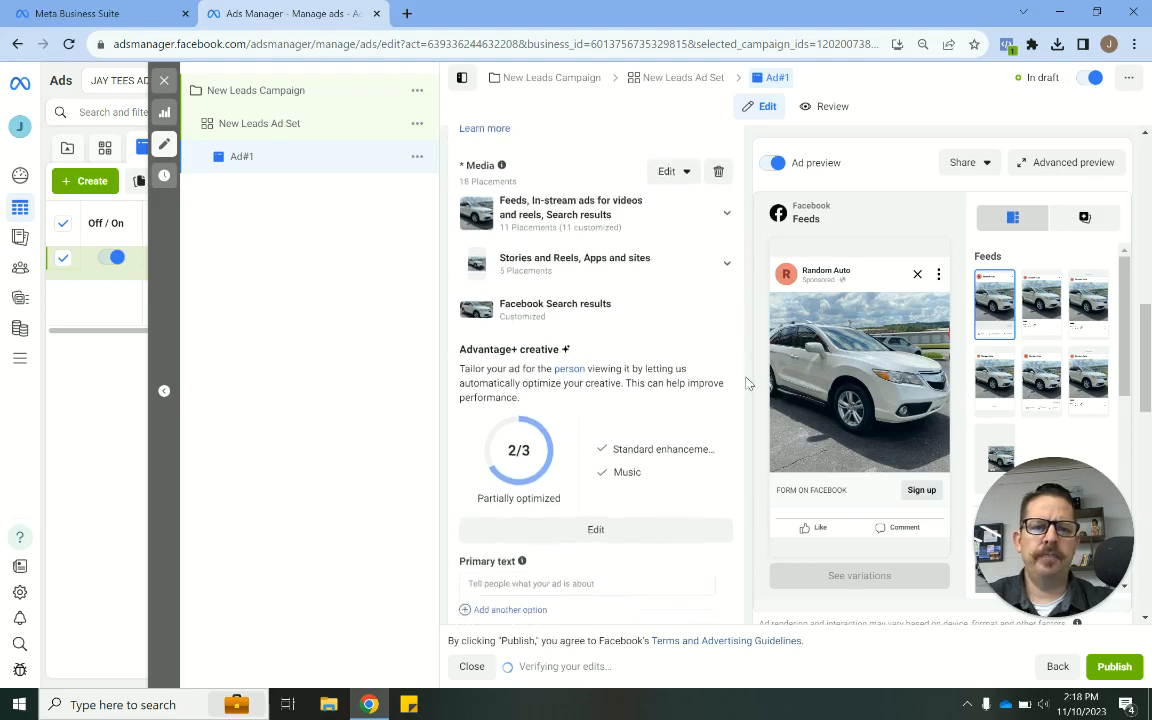
scroll(745, 383, "down", 2)
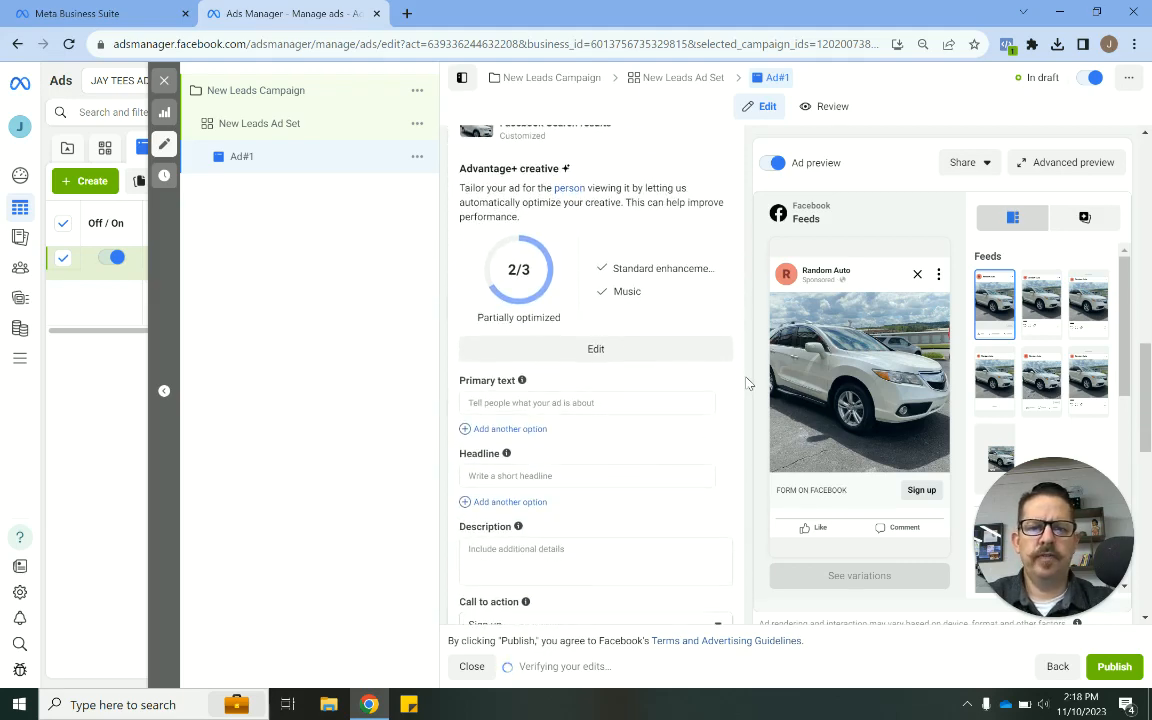
scroll(747, 383, "up", 5)
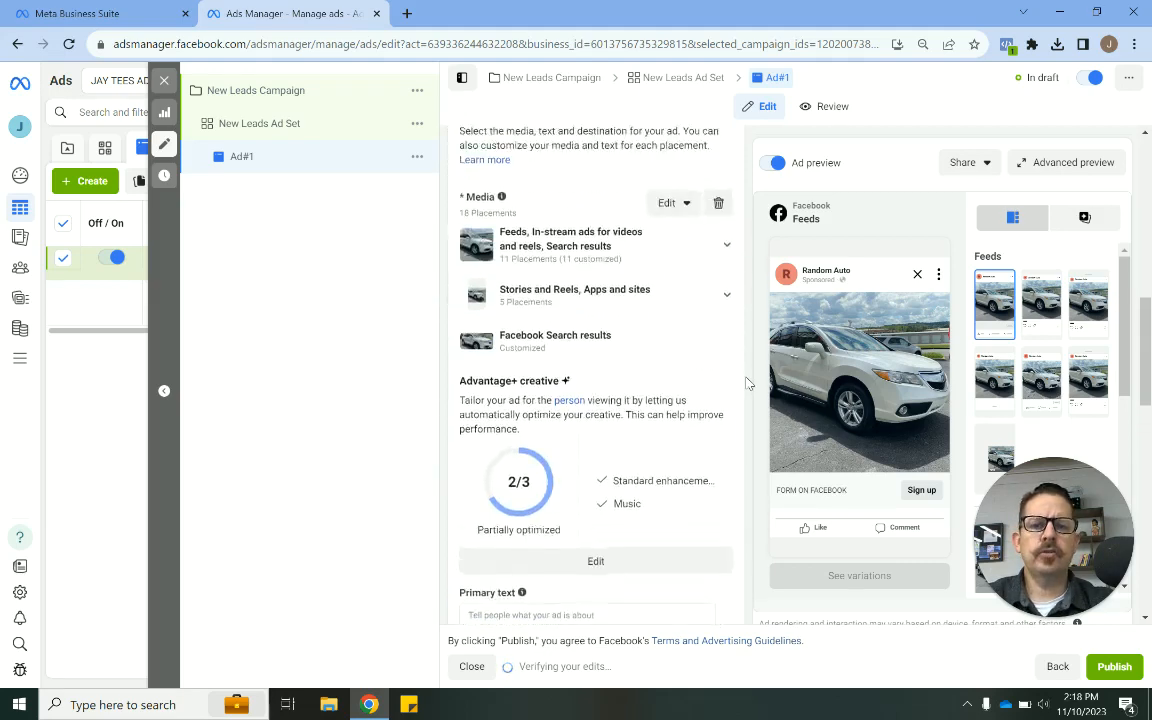
scroll(748, 383, "down", 4)
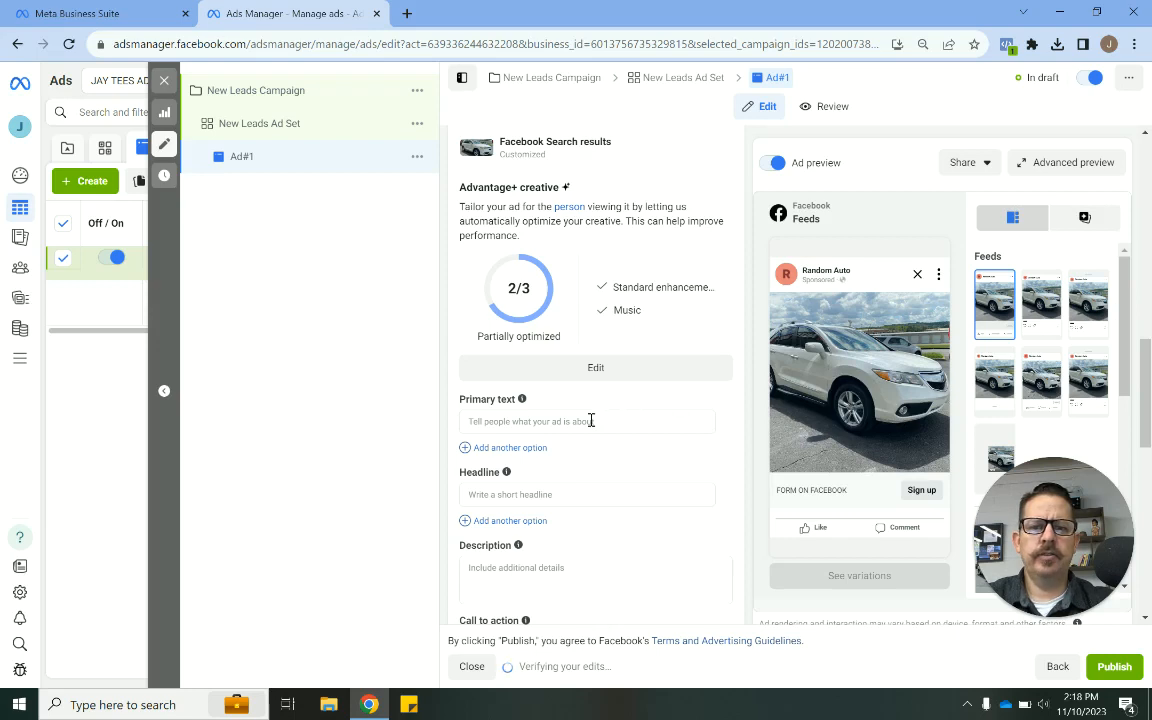
scroll(591, 420, "down", 1)
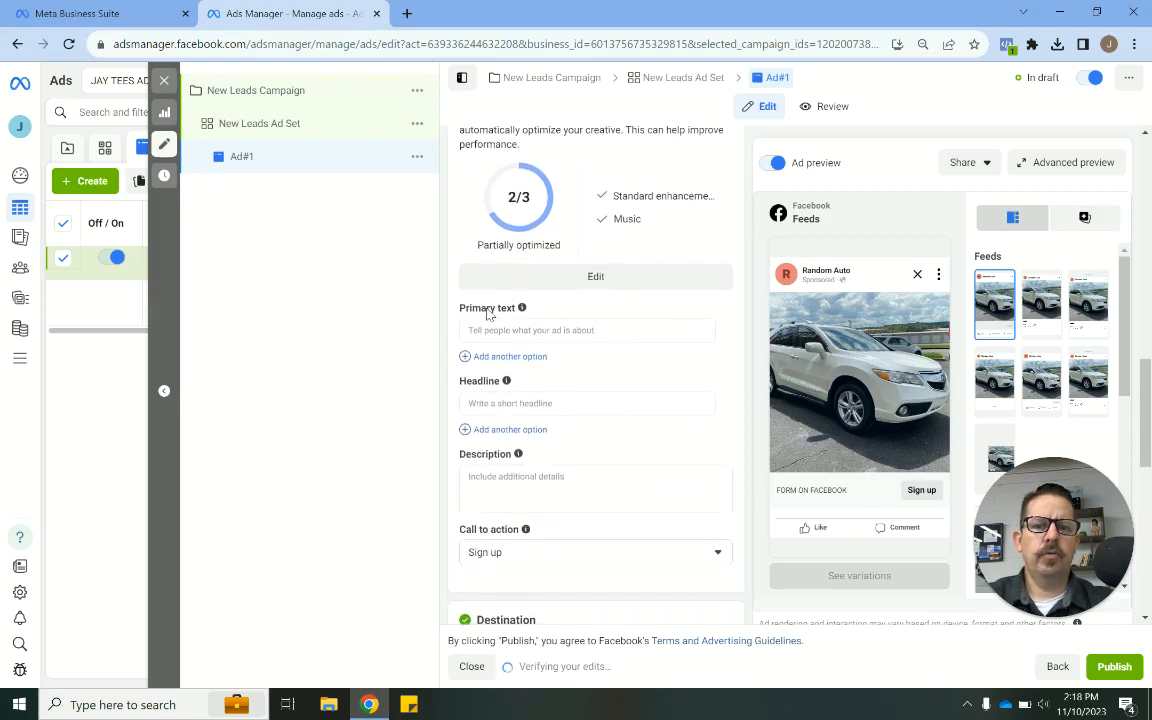
- Enter the primary text "Need a vehicle? Get Pre-Approved Now!"
left_click_drag(457, 307, 512, 310)
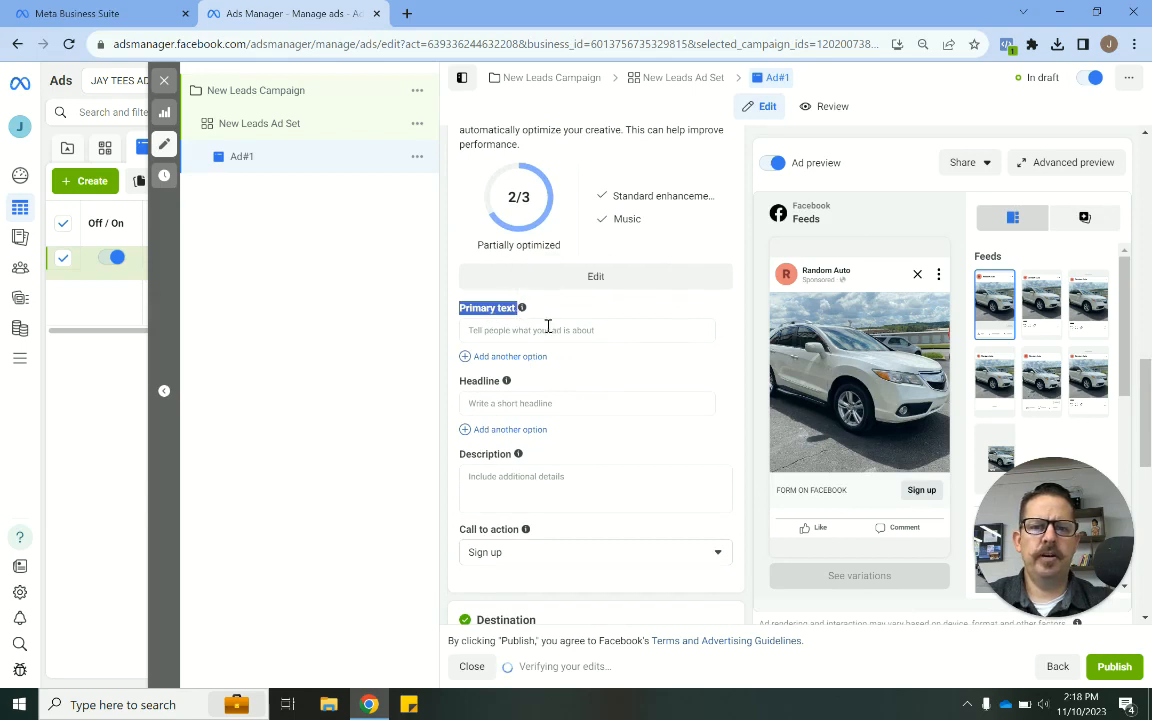
left_click(547, 329)
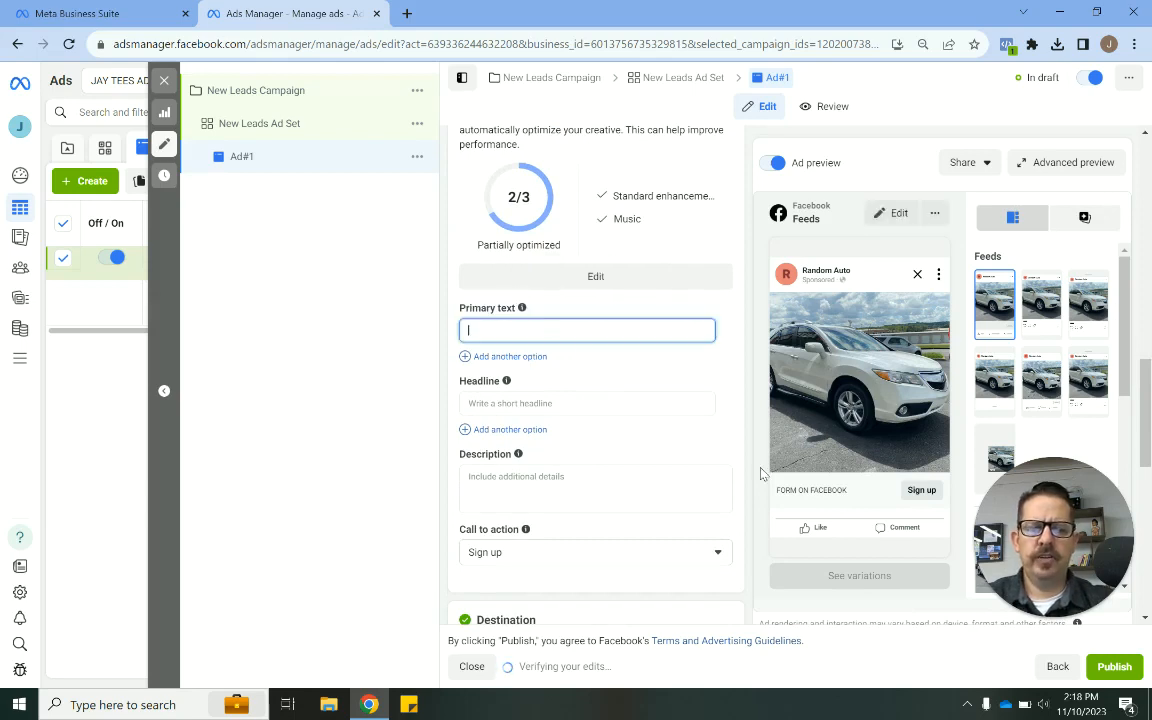
type("Ge")
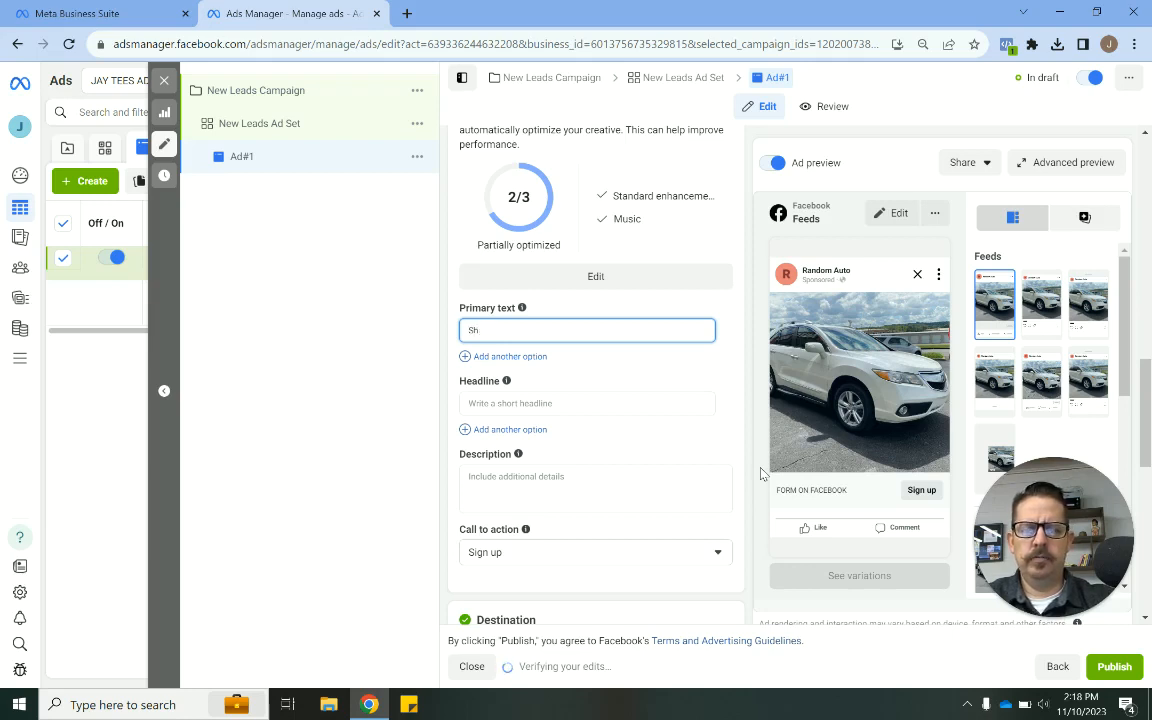
type("eed a vehic")
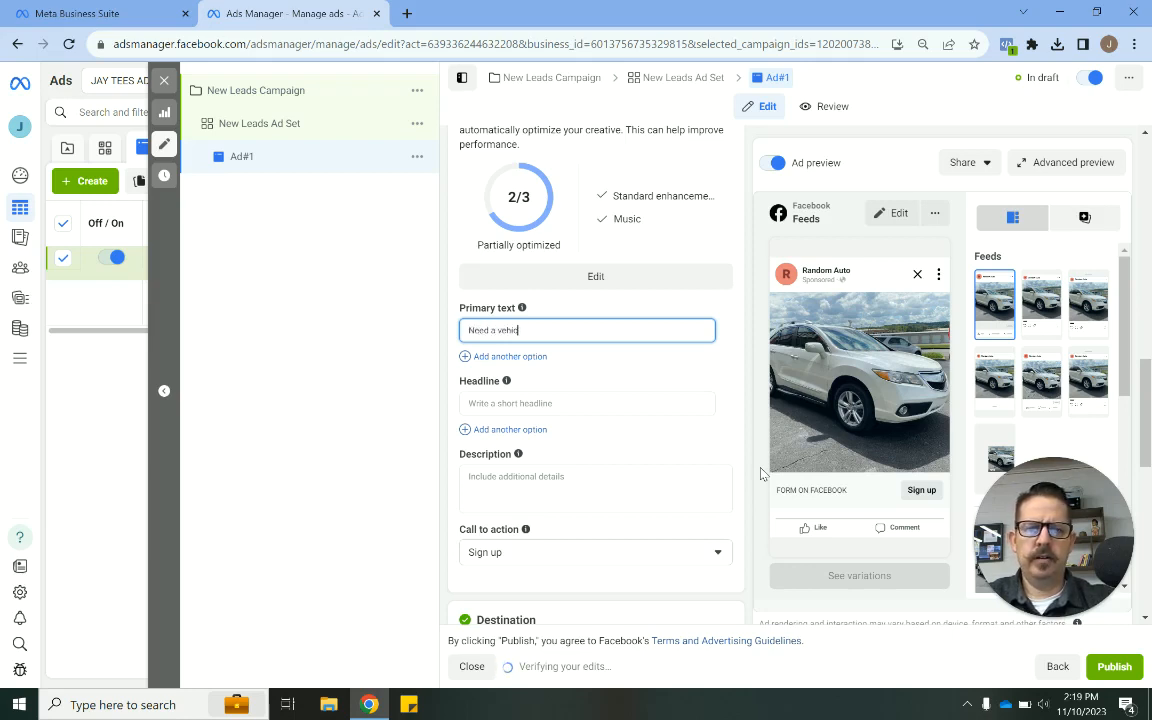
type("le?")
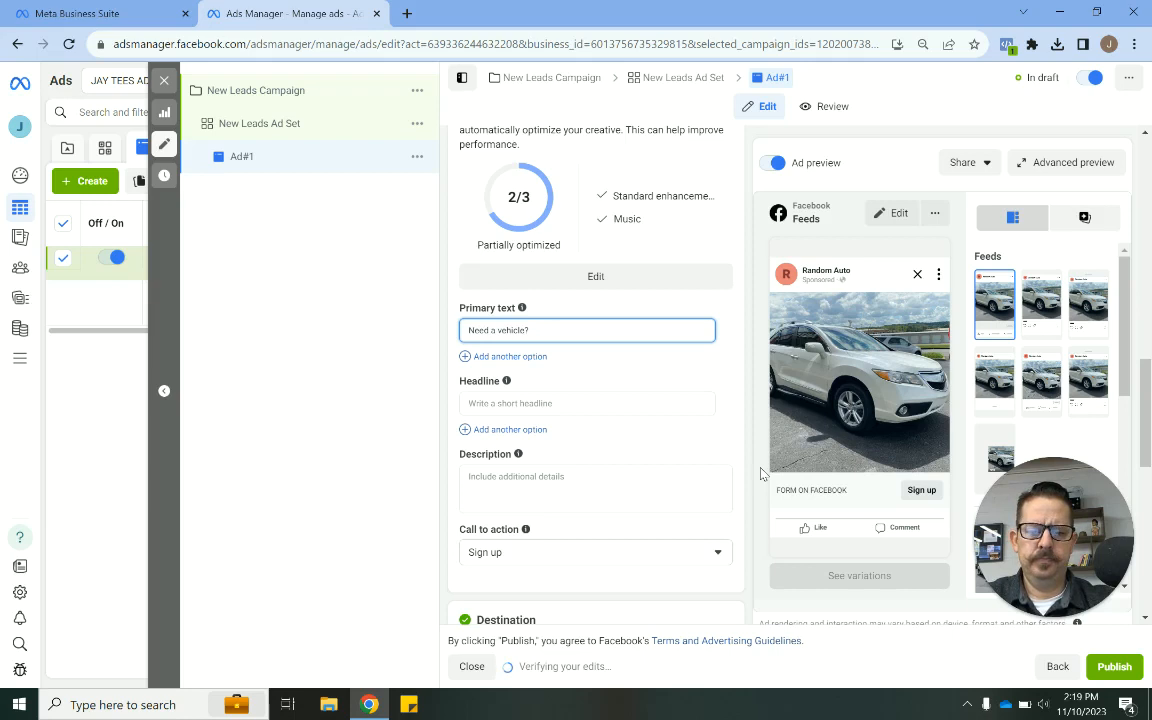
type(" Get P")
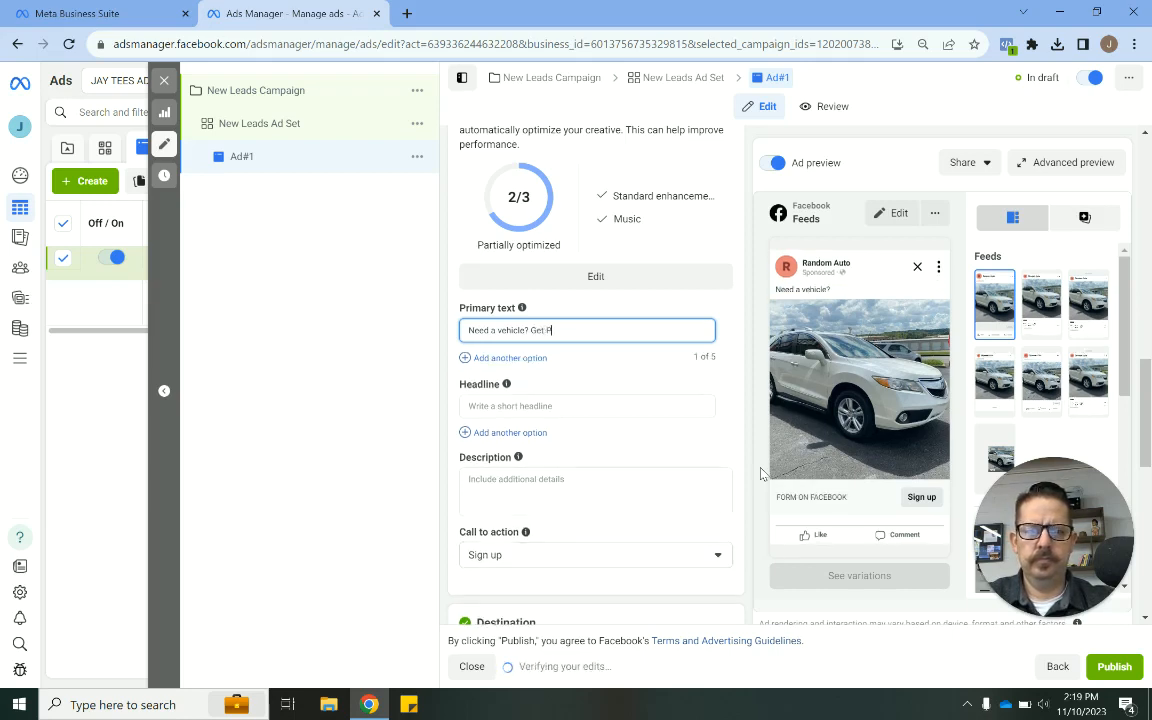
type("re-A")
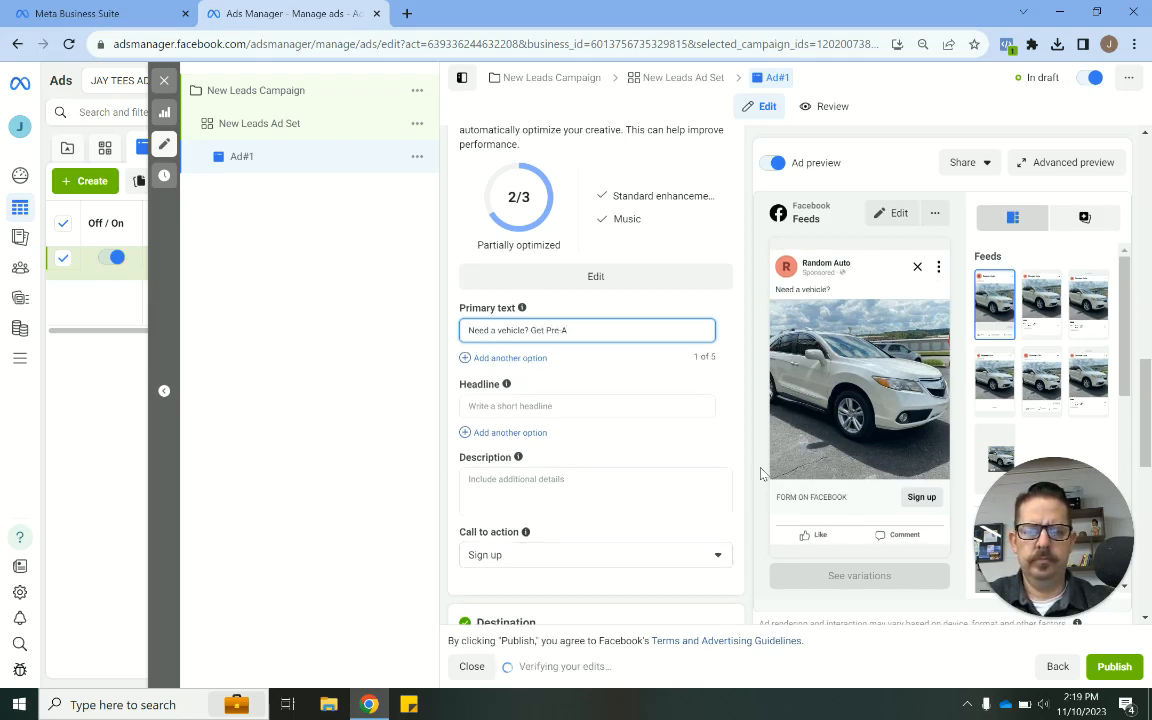
type("pproved")
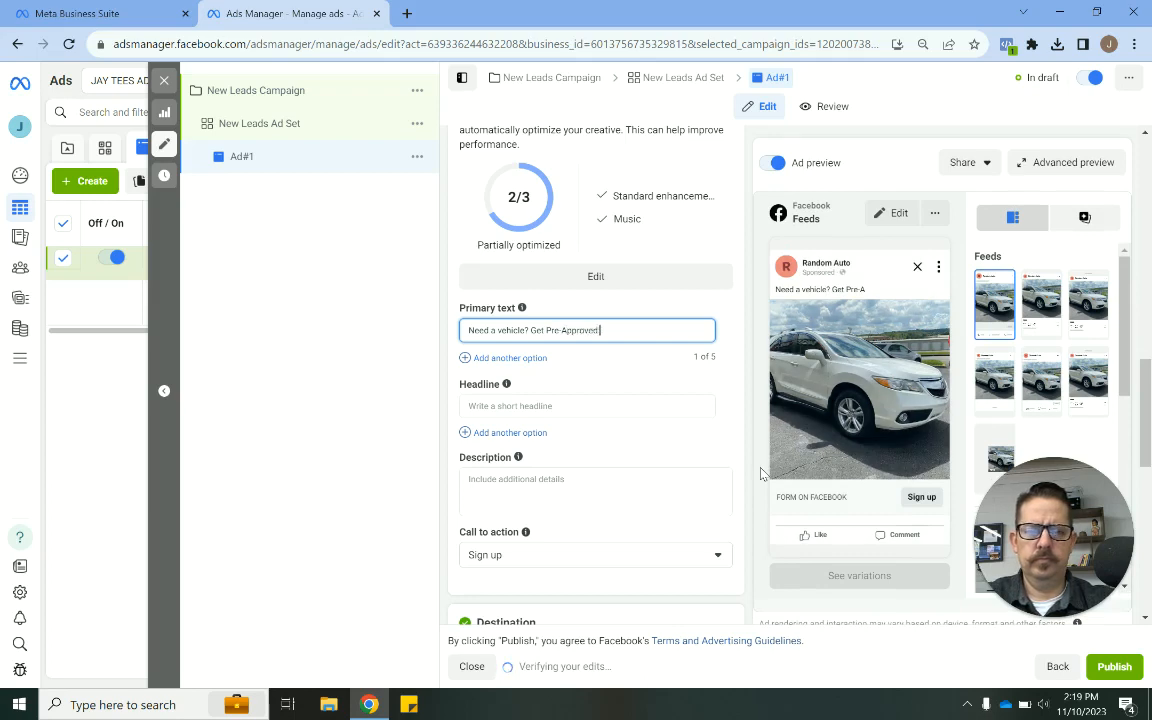
type(" Now")
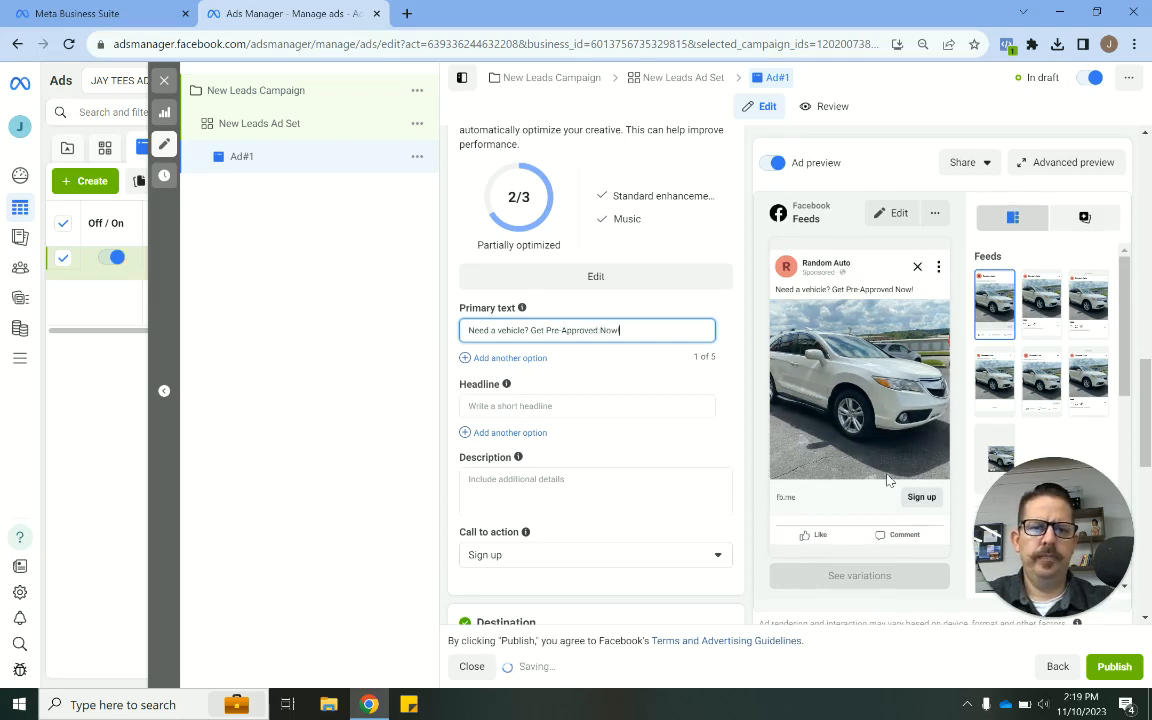
left_click(736, 393)
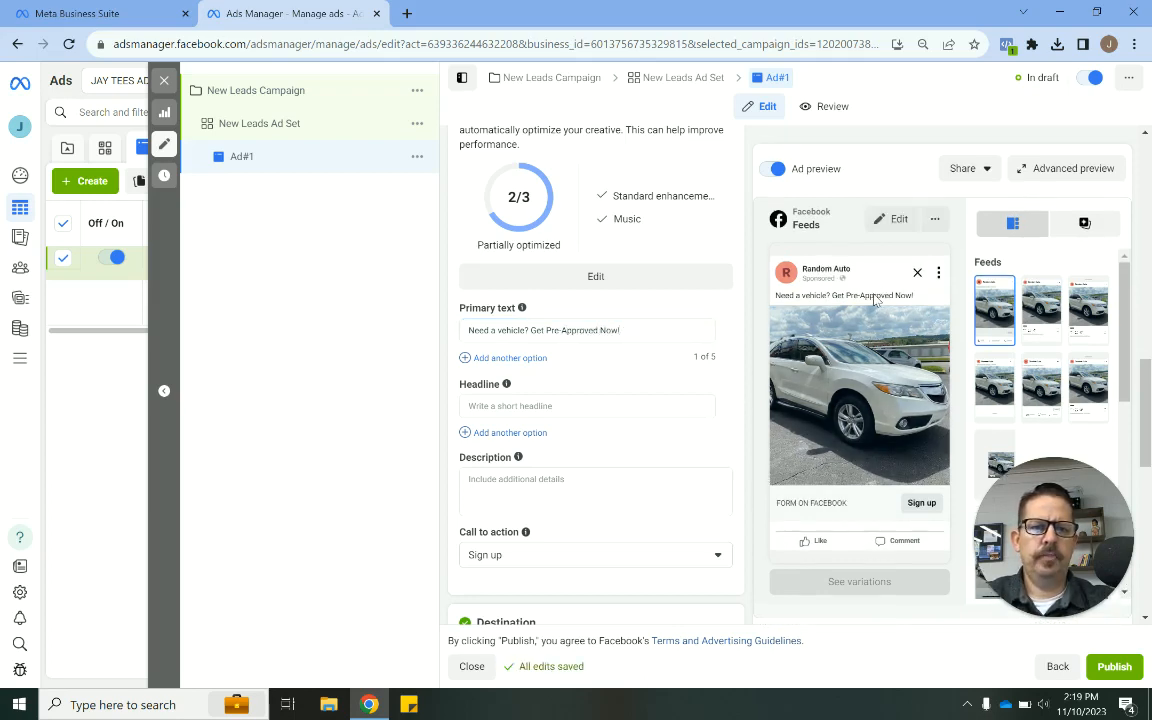
- Replace the primary text's second sentence with "Click Get Approved to be Pre-Qualified."
left_click_drag(531, 330, 665, 331)
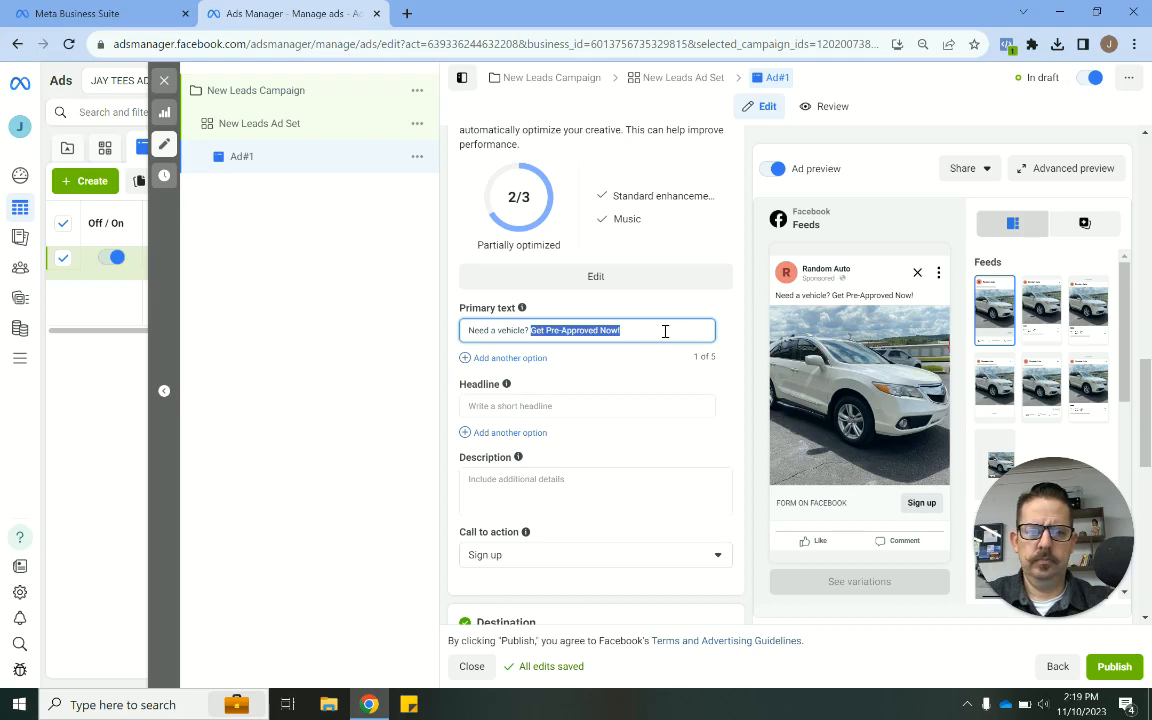
type("Click")
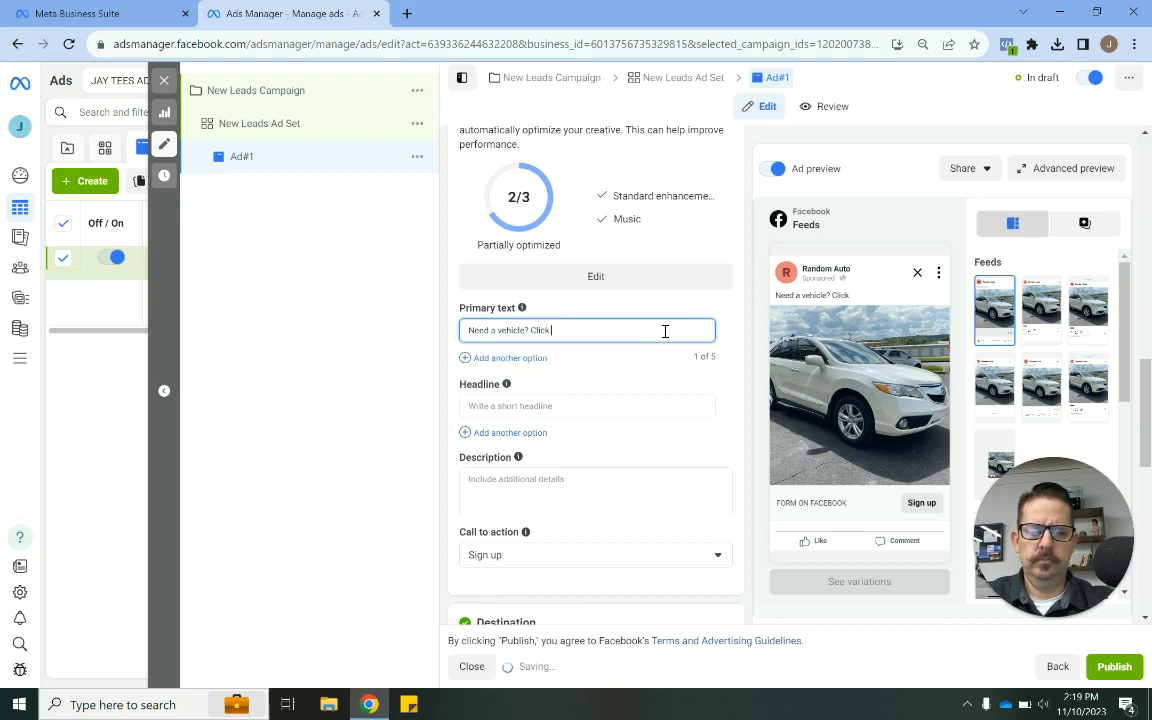
type(" Get Approve")
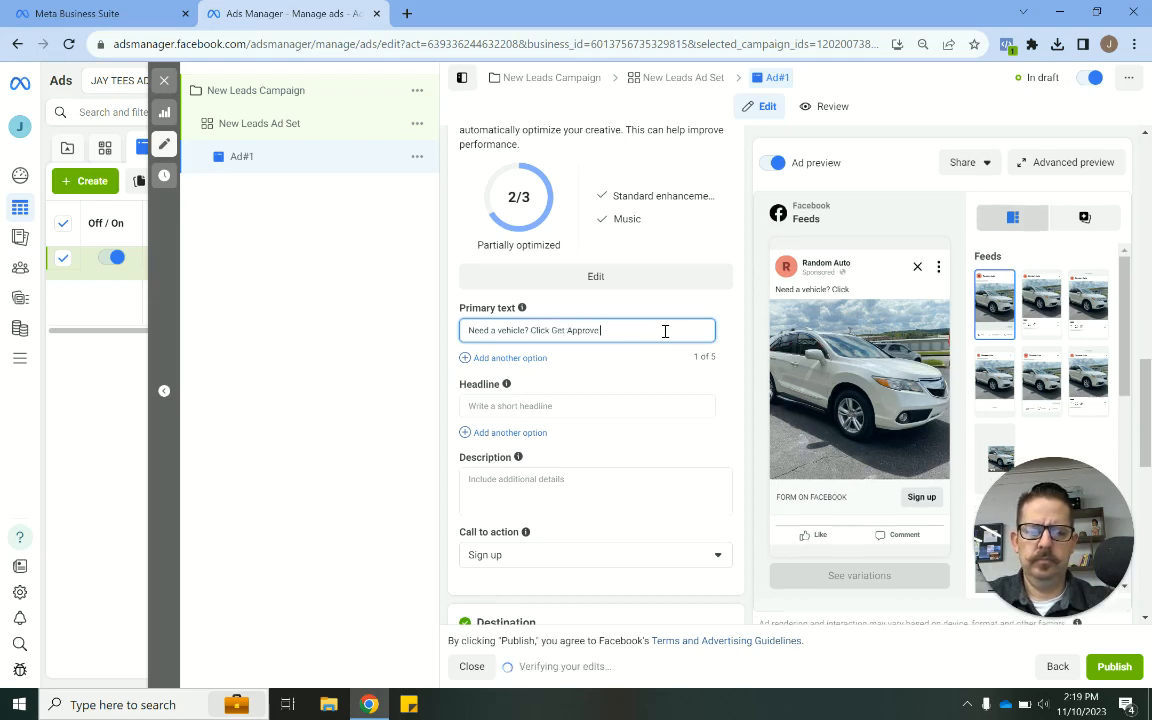
type("d to")
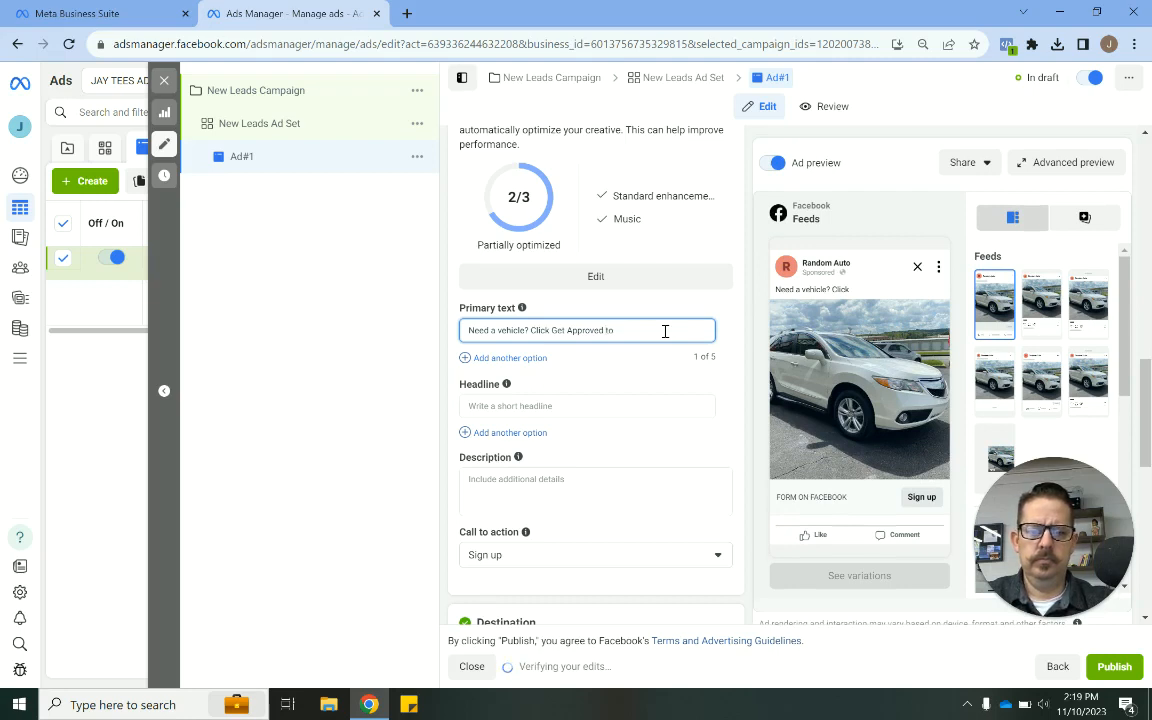
type(" be Pre-Qualified")
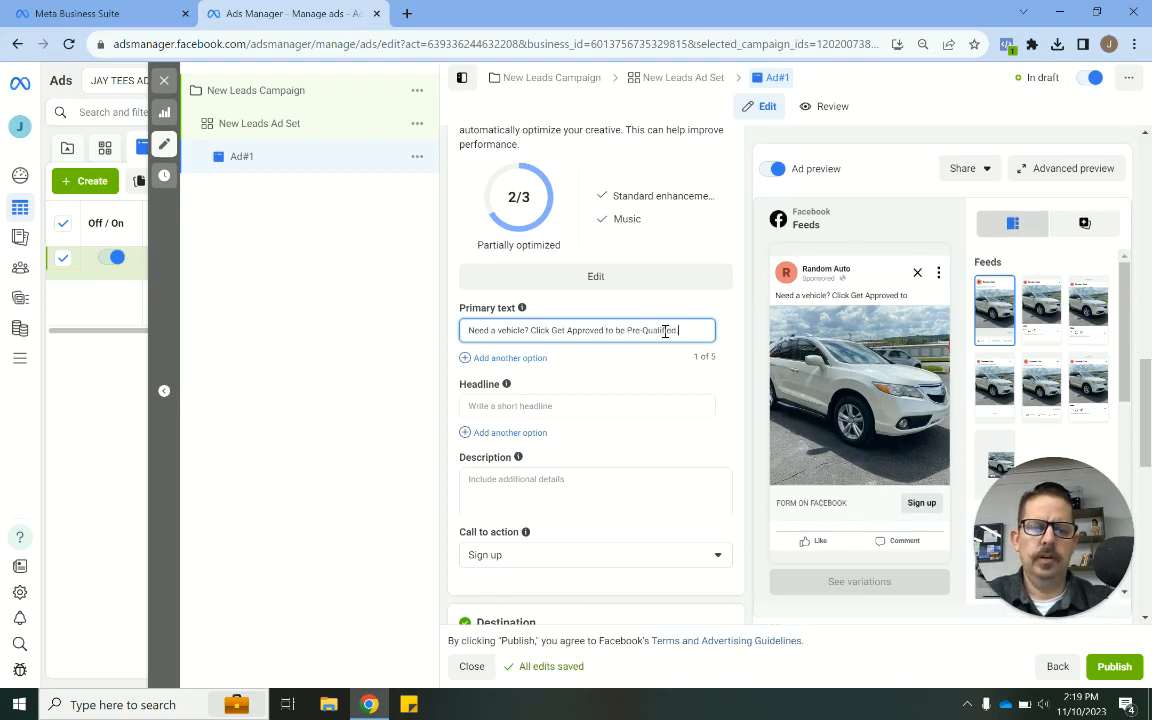
left_click(752, 365)
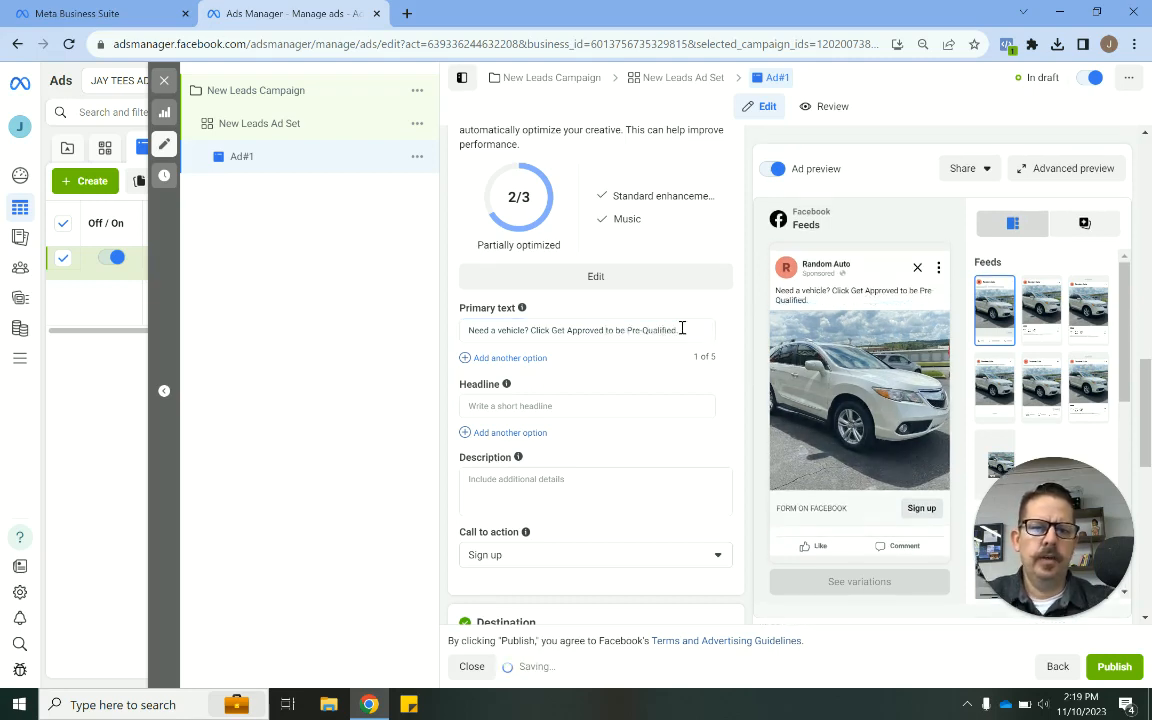
- Add a new line "- No Credit Checks" to the end of the primary text
left_click(682, 328)
left_click(787, 289)
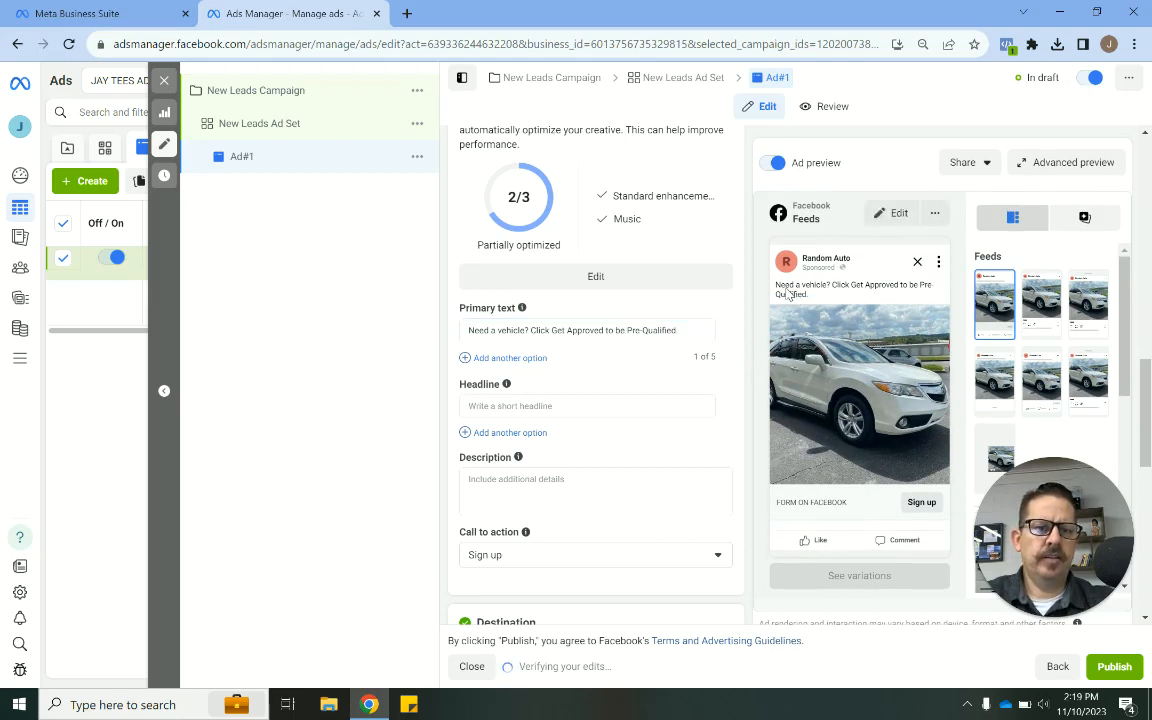
left_click(685, 333)
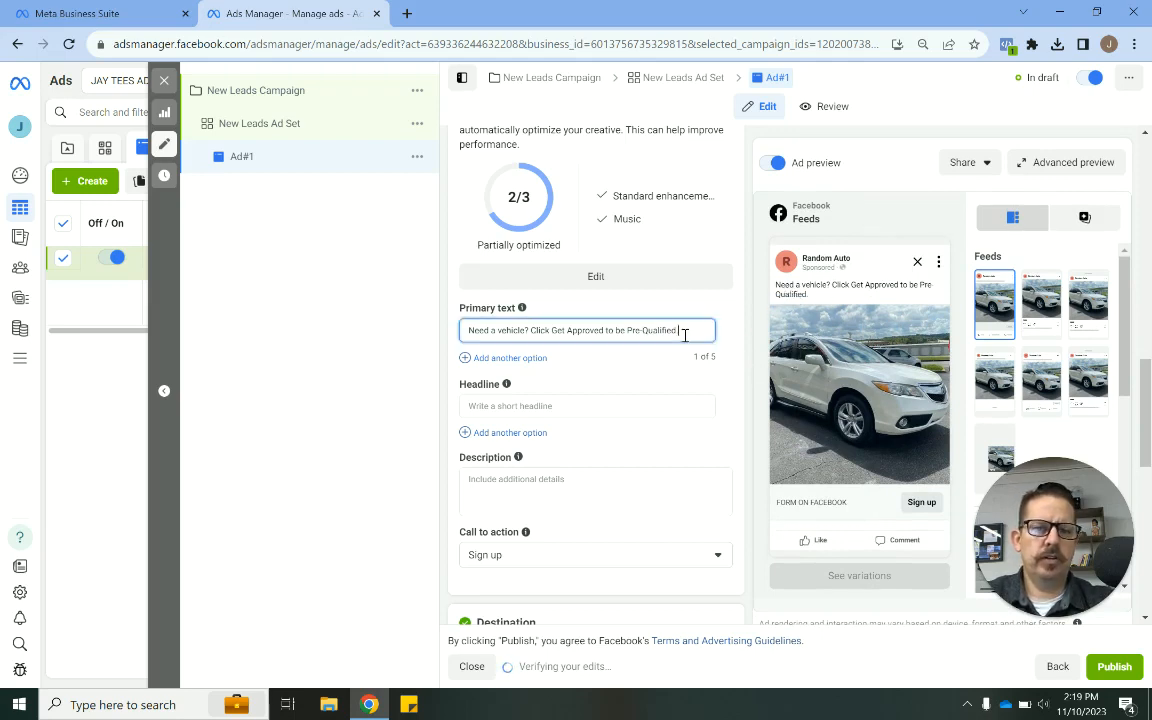
key("Return")
type("- No C")
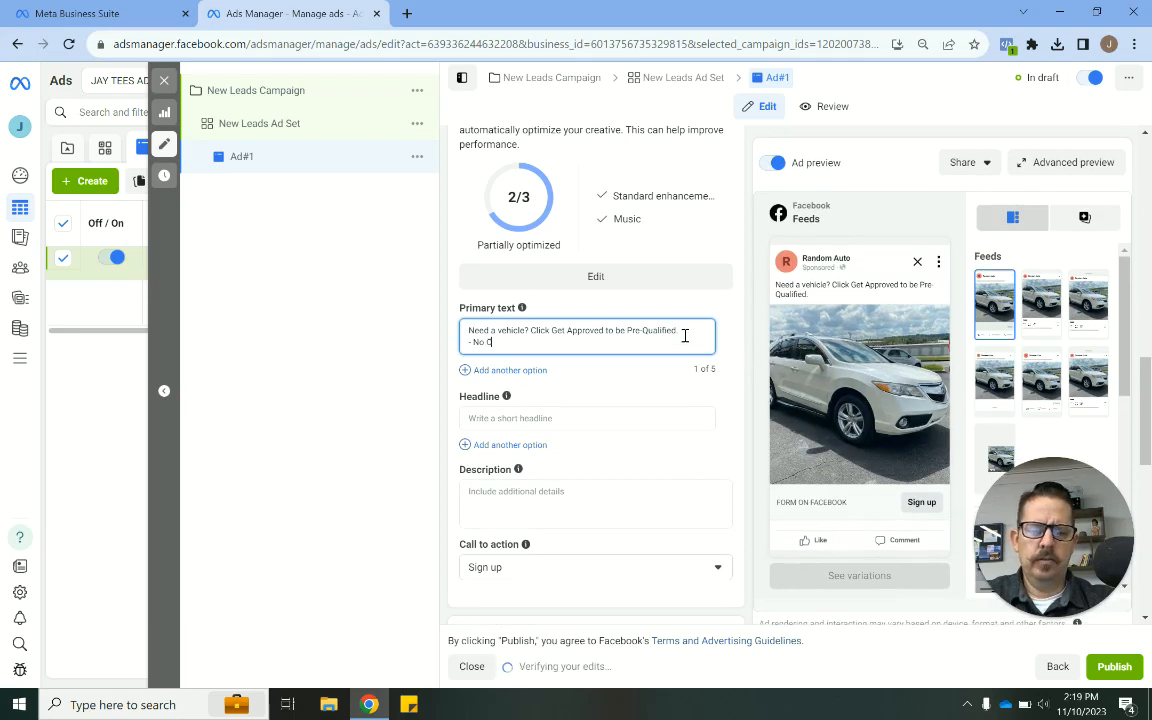
type("redit Checks")
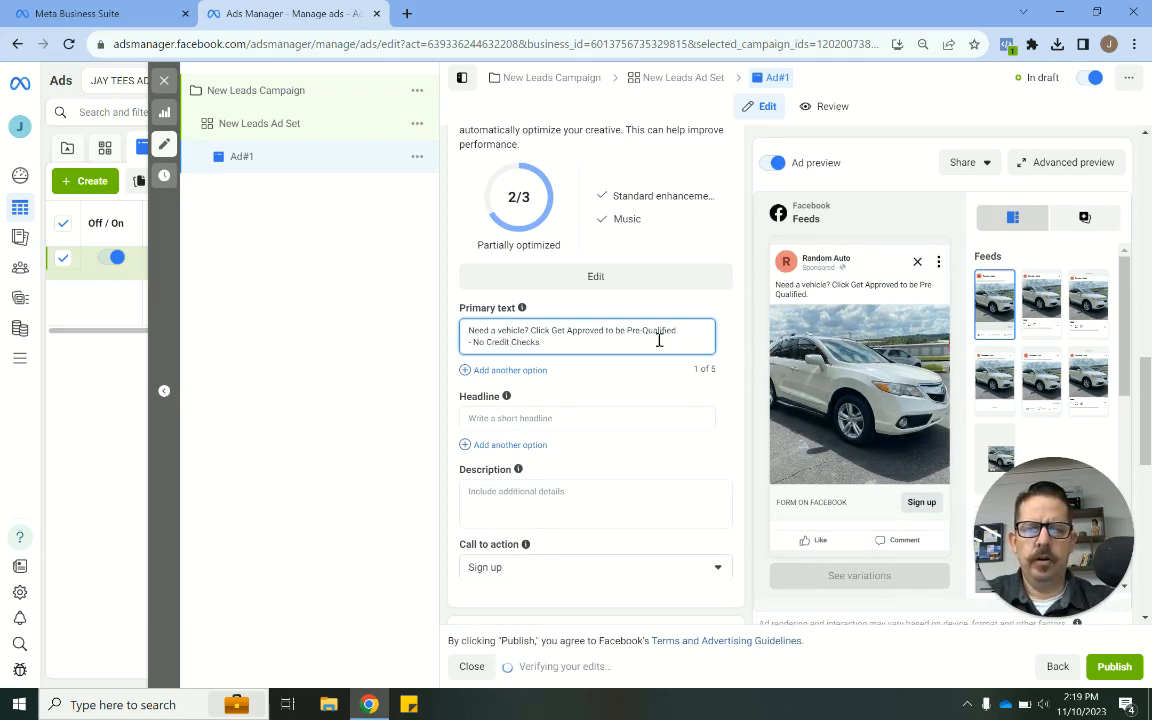
- Add a primary text line reading "- 24K/24 Mile warranty with each vehicle!" below the No Credit Checks line
left_click(574, 346)
key("Return")
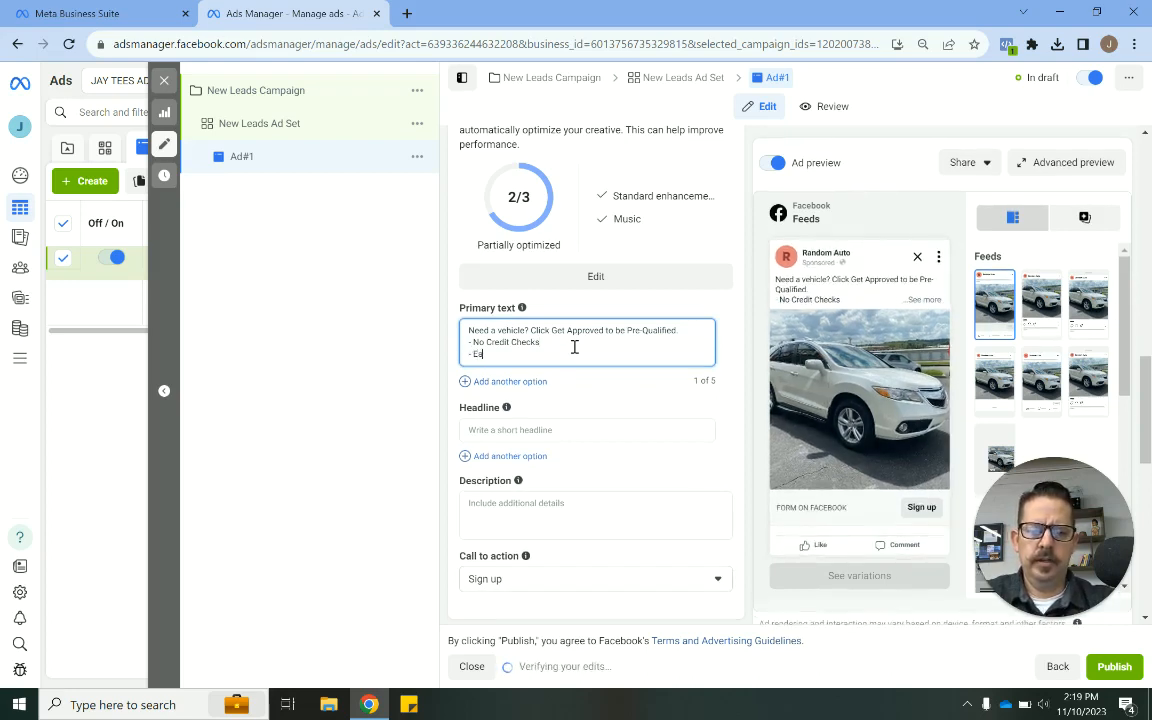
type("- Each vehicle has a warran")
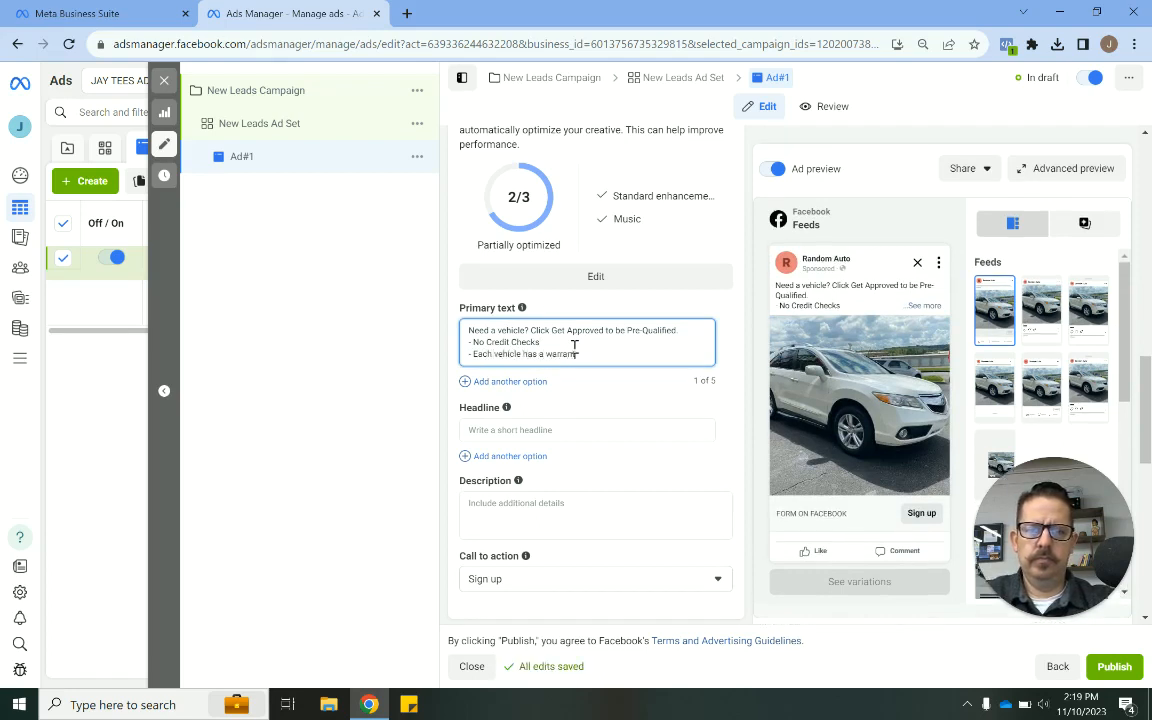
type("ty!")
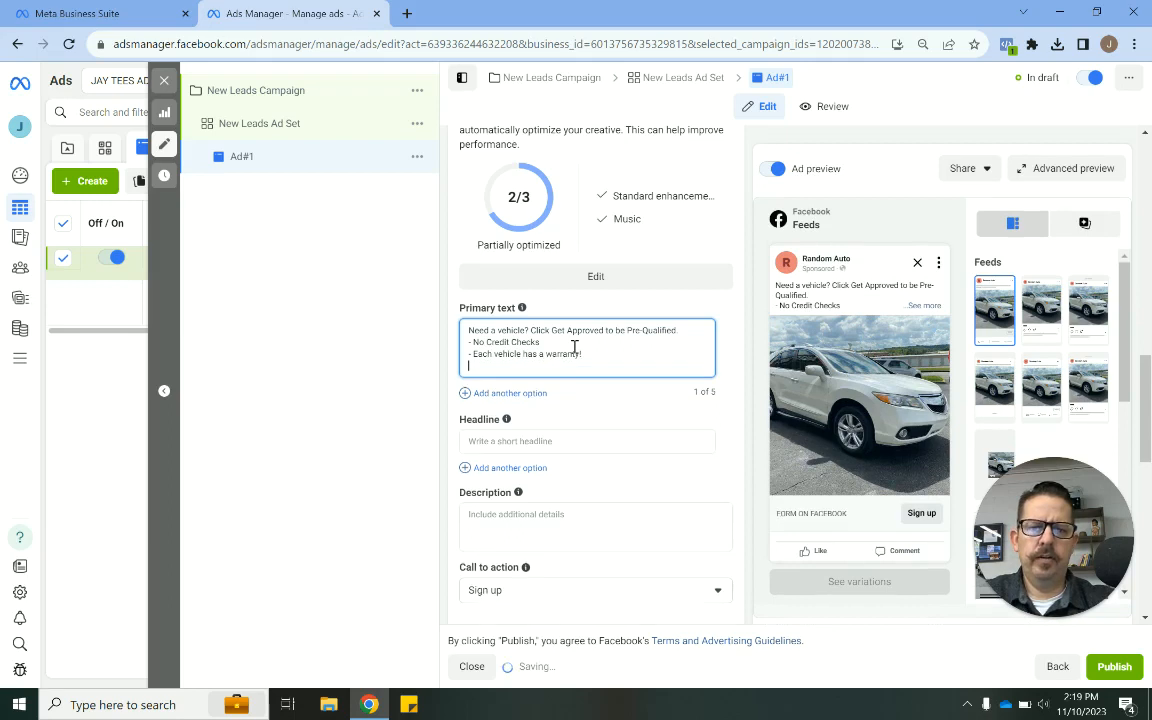
key("Return")
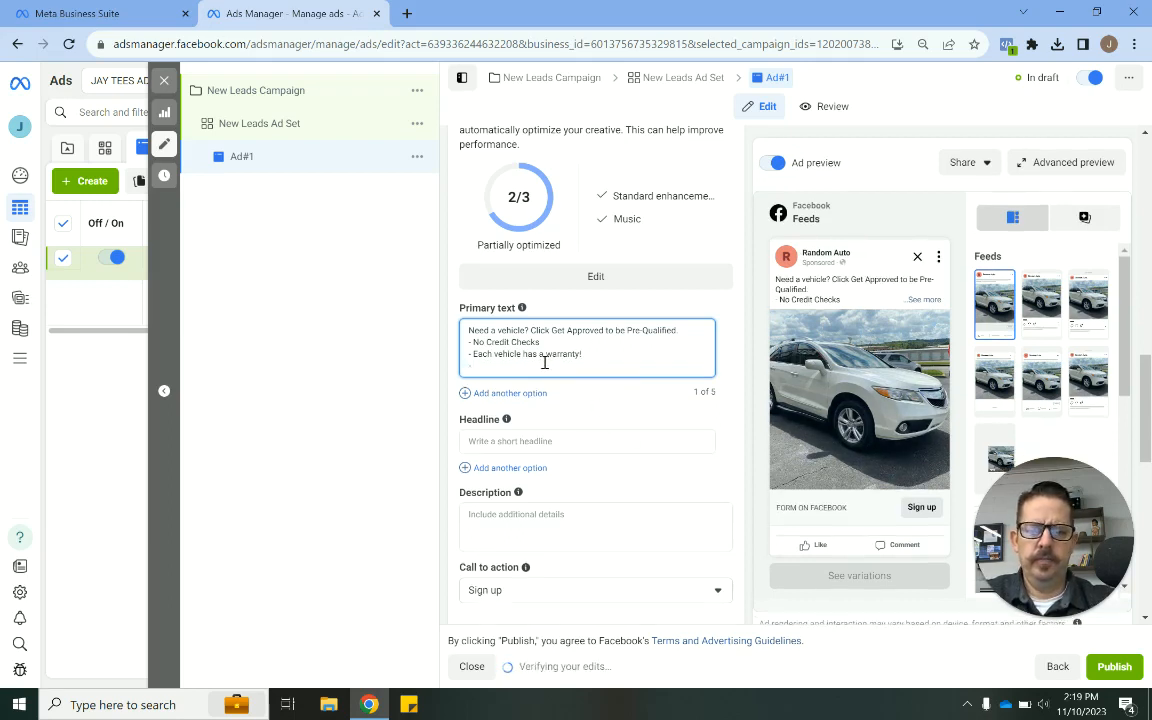
left_click_drag(473, 355, 542, 357)
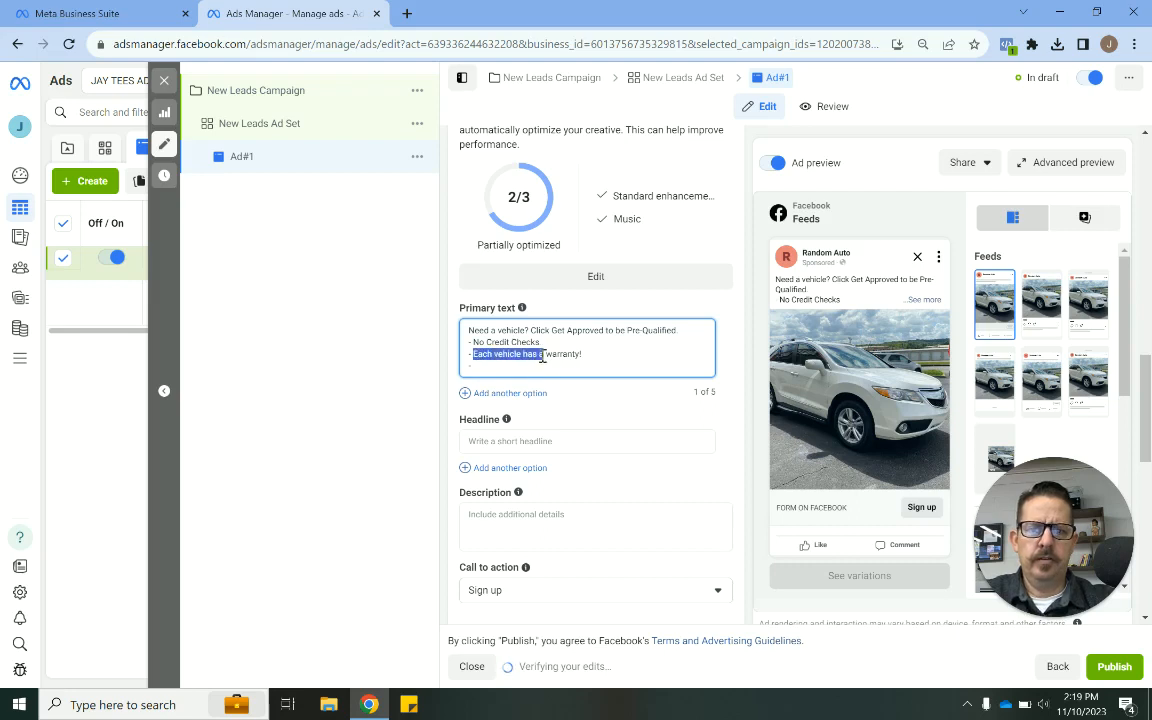
type("24K")
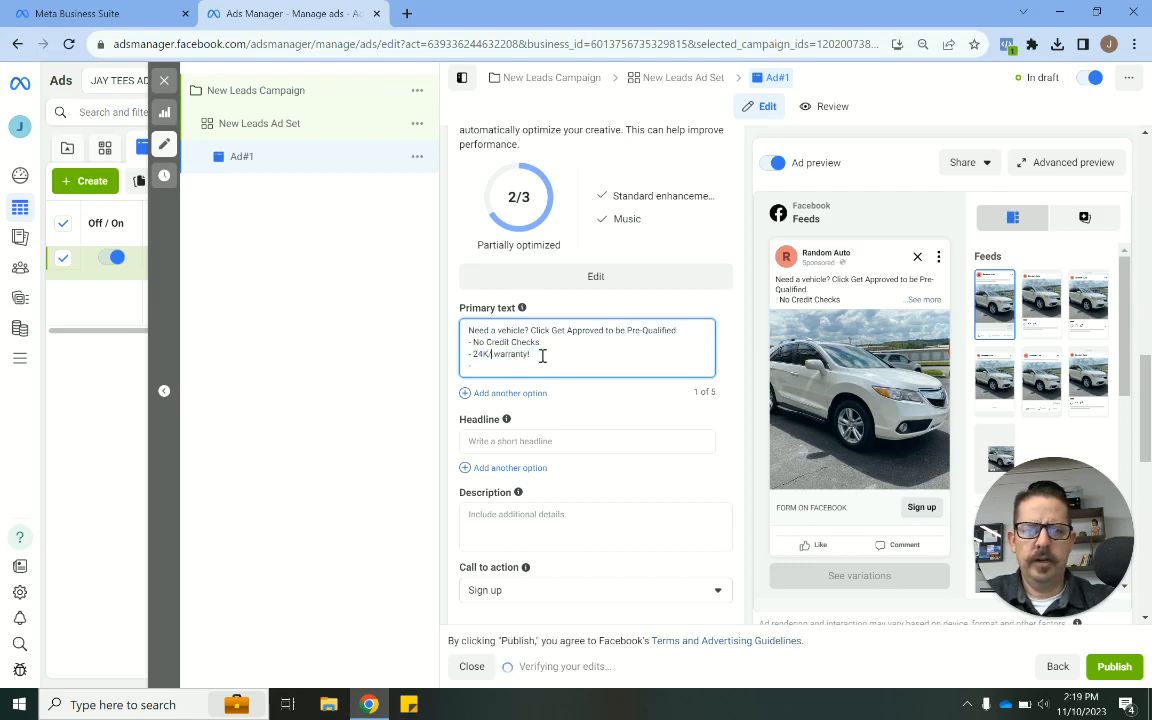
type("/24 Mile")
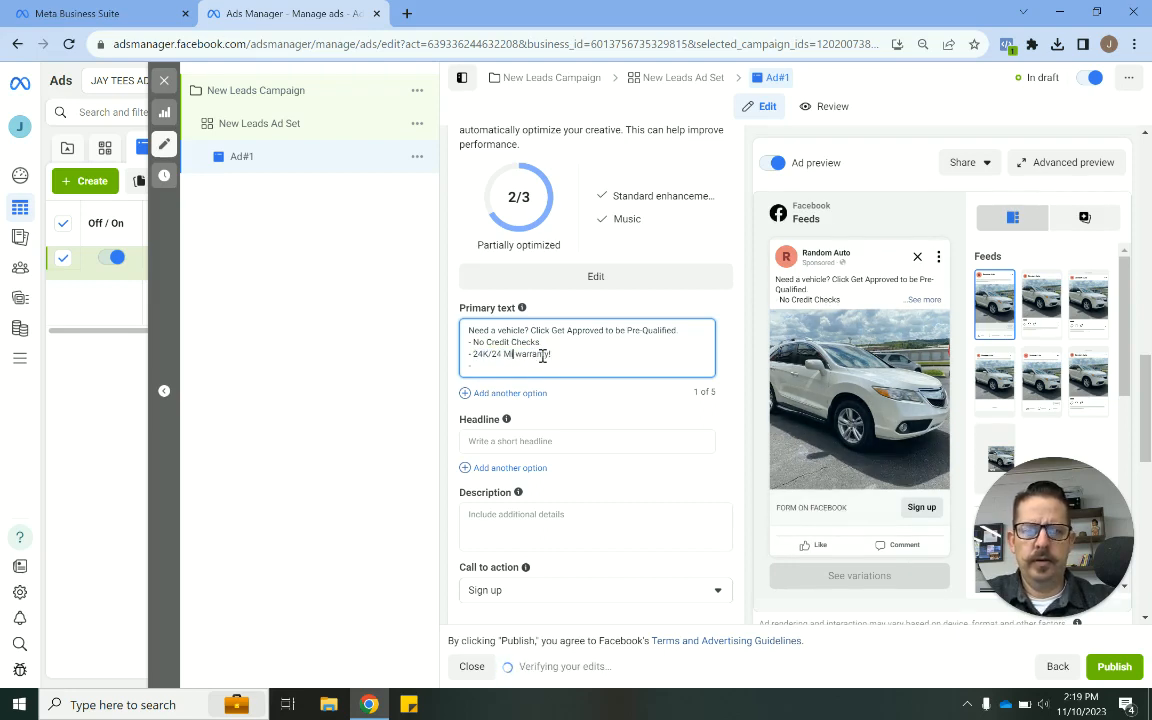
left_click(555, 356)
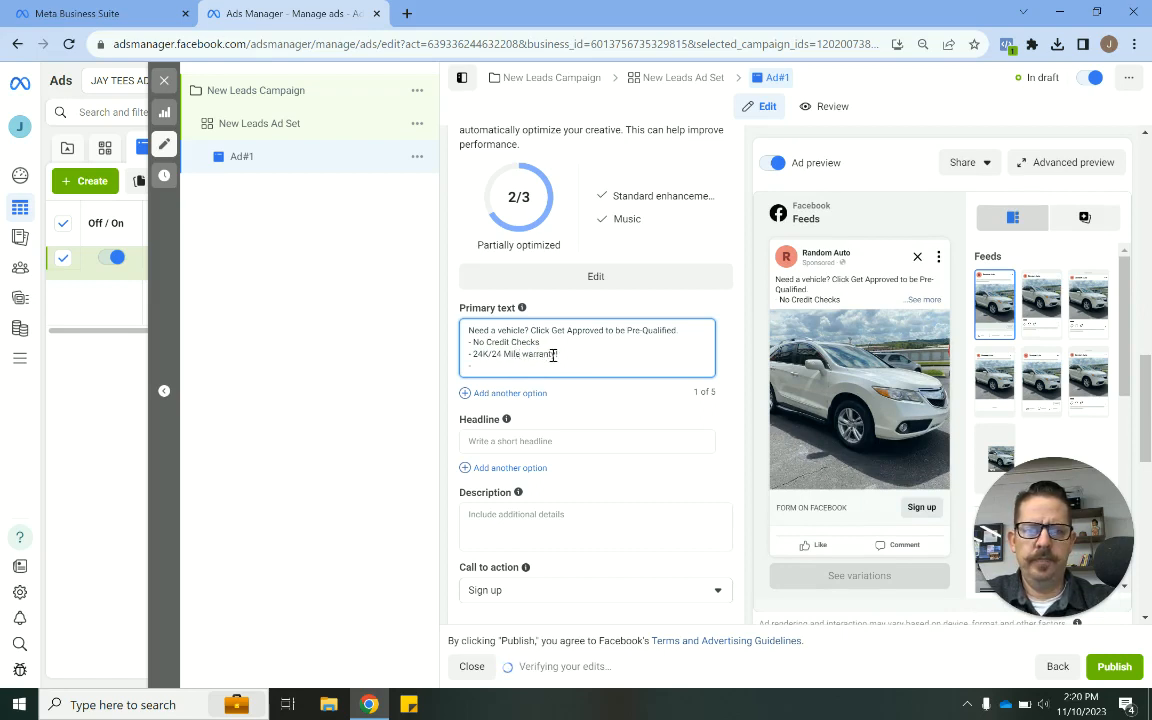
key("BackSpace")
type("with each ve")
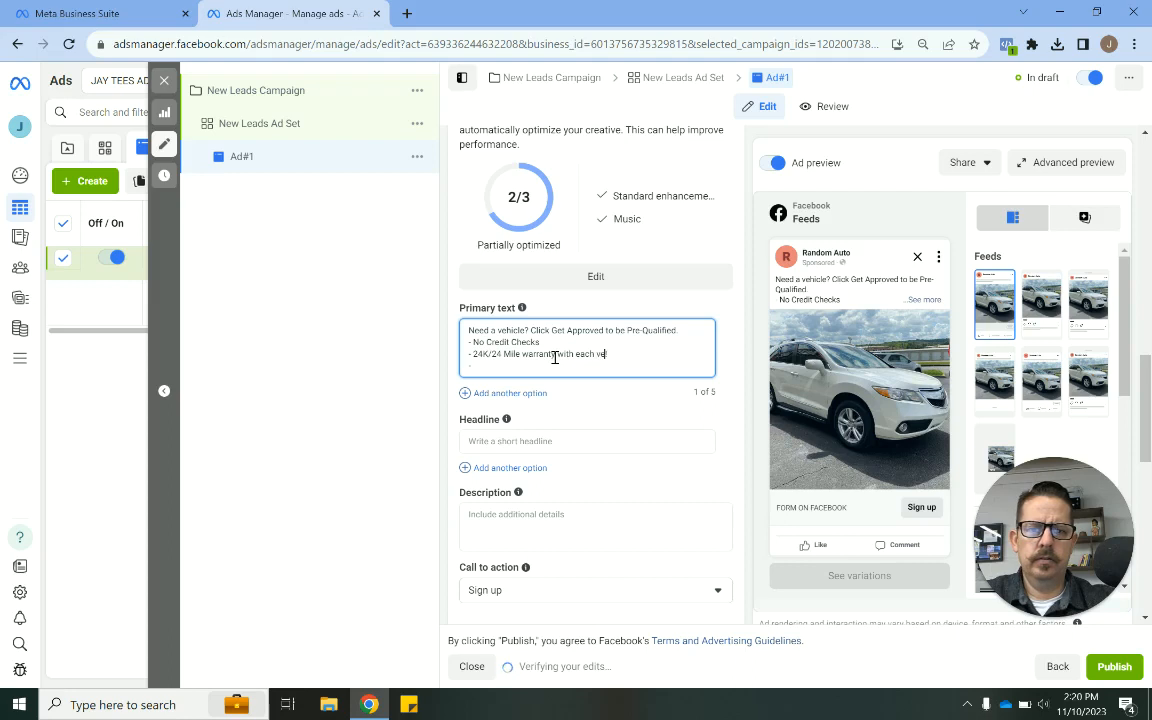
type("hicle!")
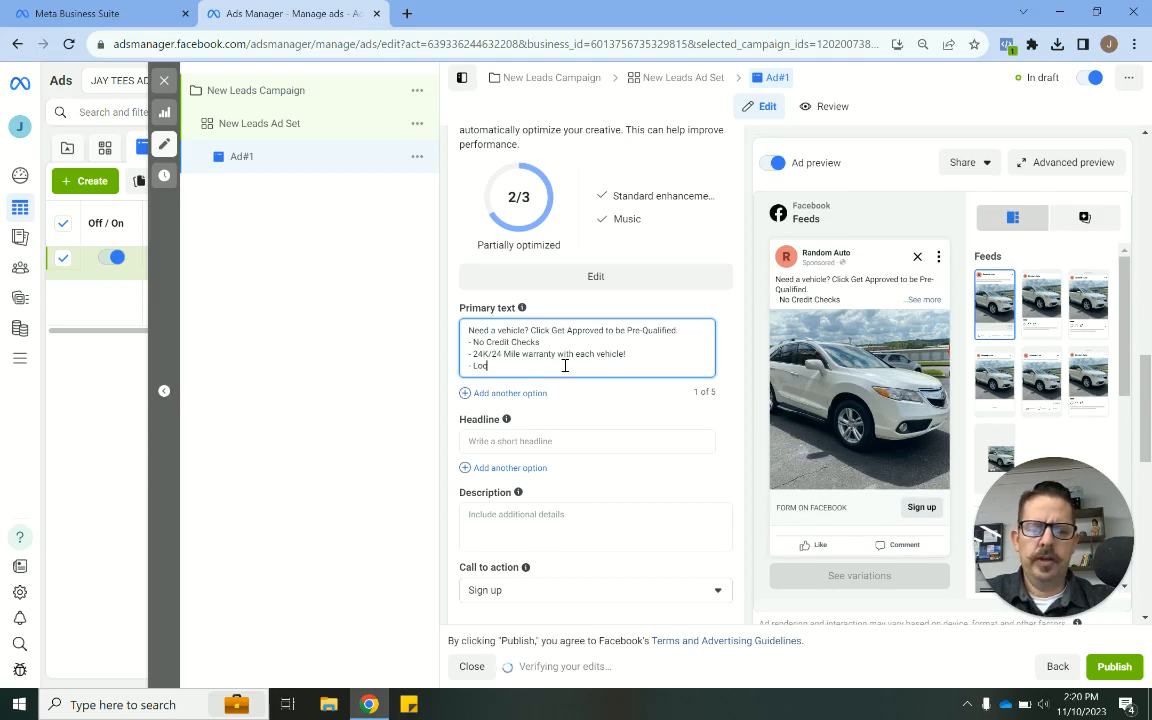
type(" - Located in Dallas")
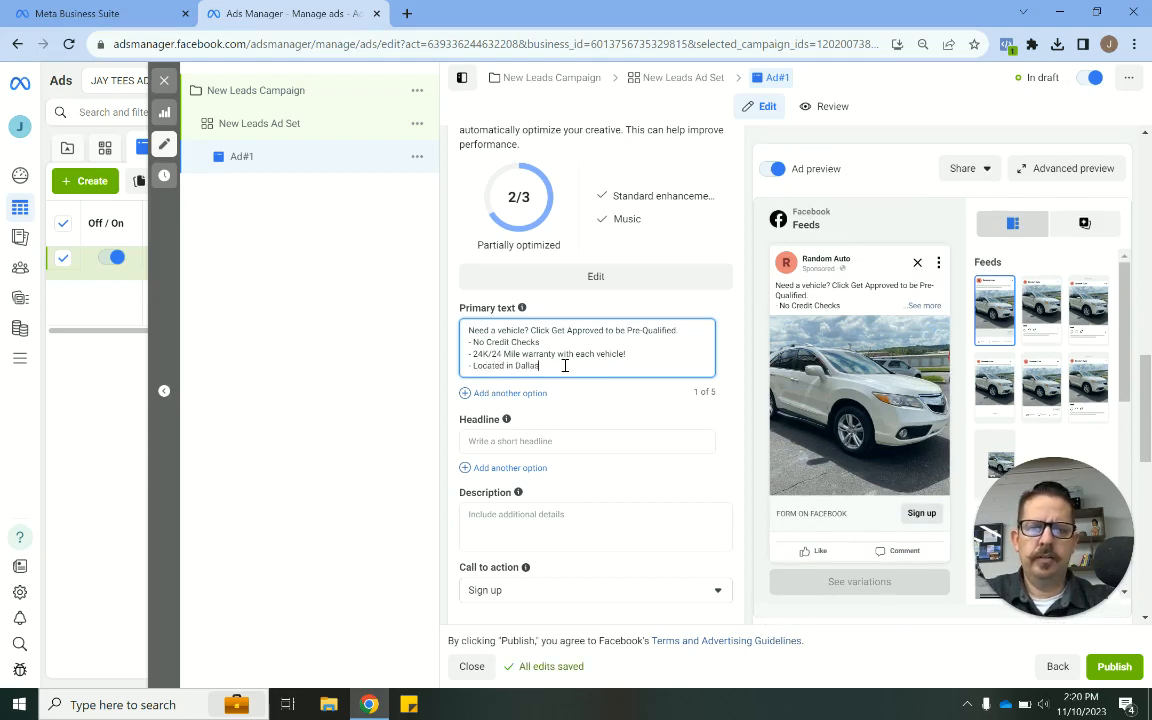
- Add a final primary text line "- Located in Dallas" followed by a pin emoji
key("super+period")
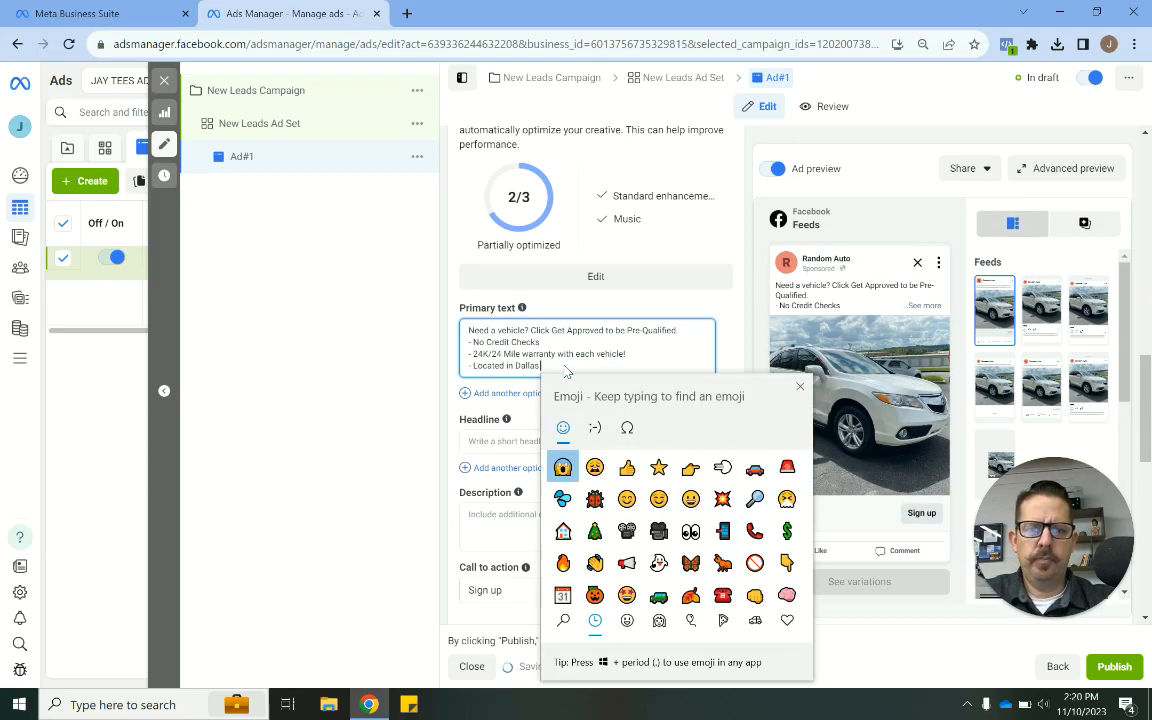
type("pin")
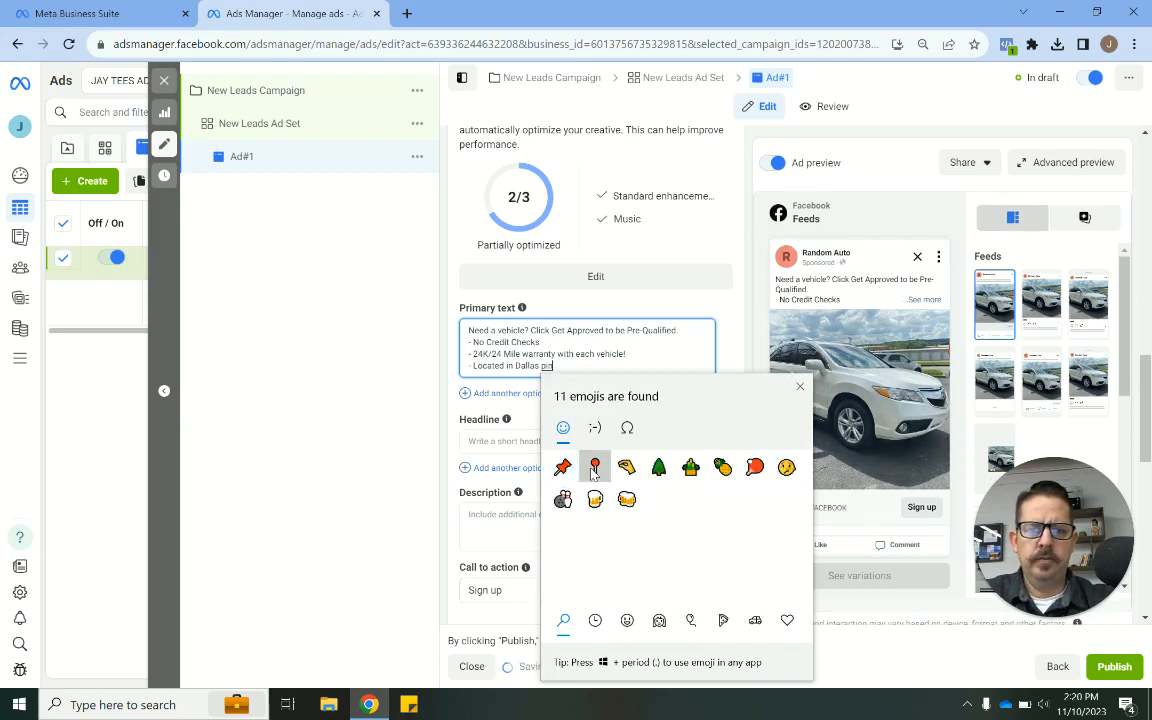
left_click(594, 465)
- Append a thumbs-up emoji to the No Credit Checks line and to the warranty line
left_click(575, 341)
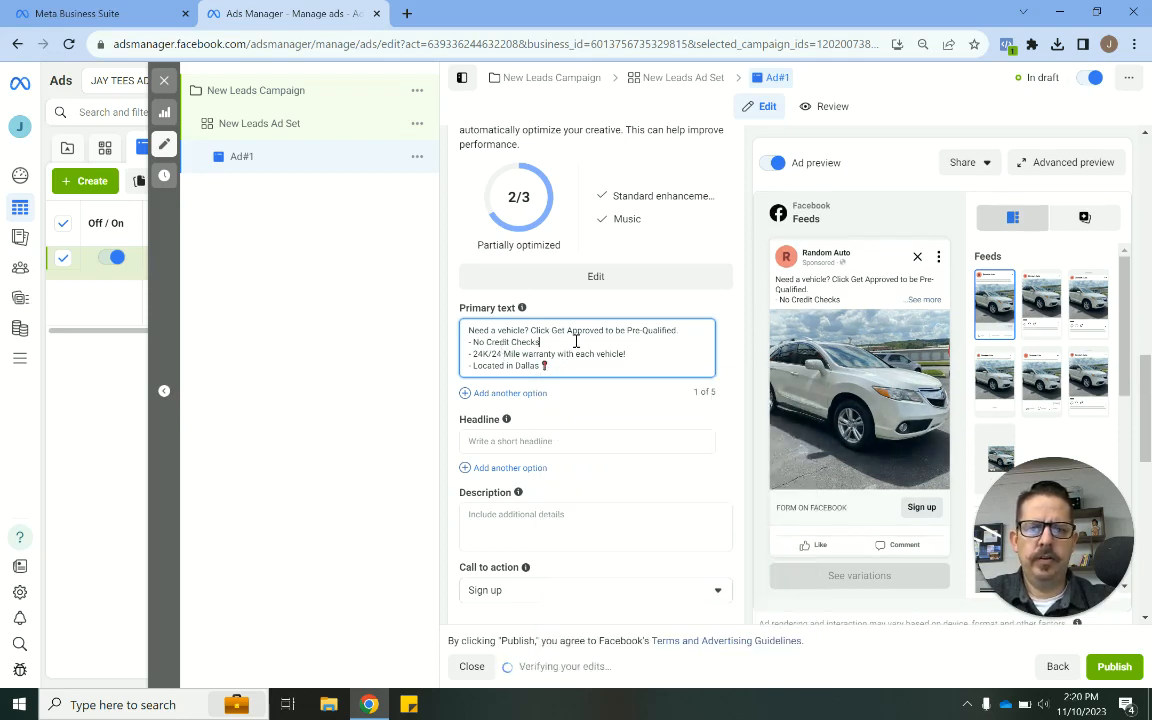
key("super+period")
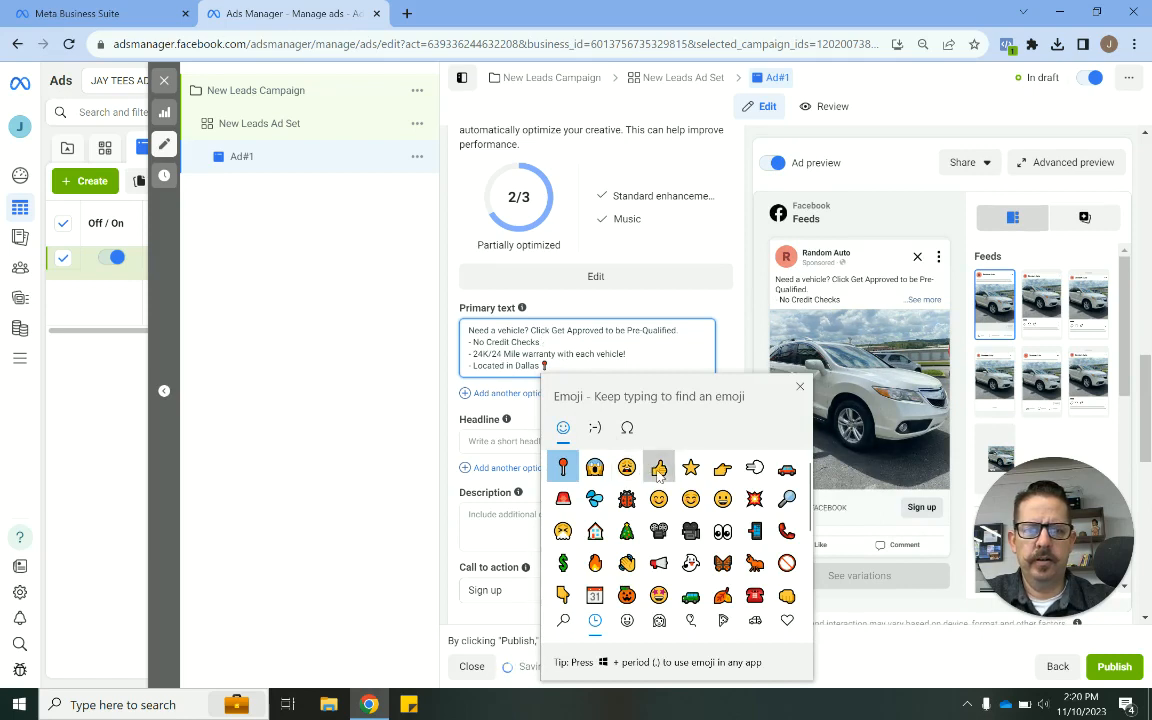
left_click(659, 467)
left_click(659, 357)
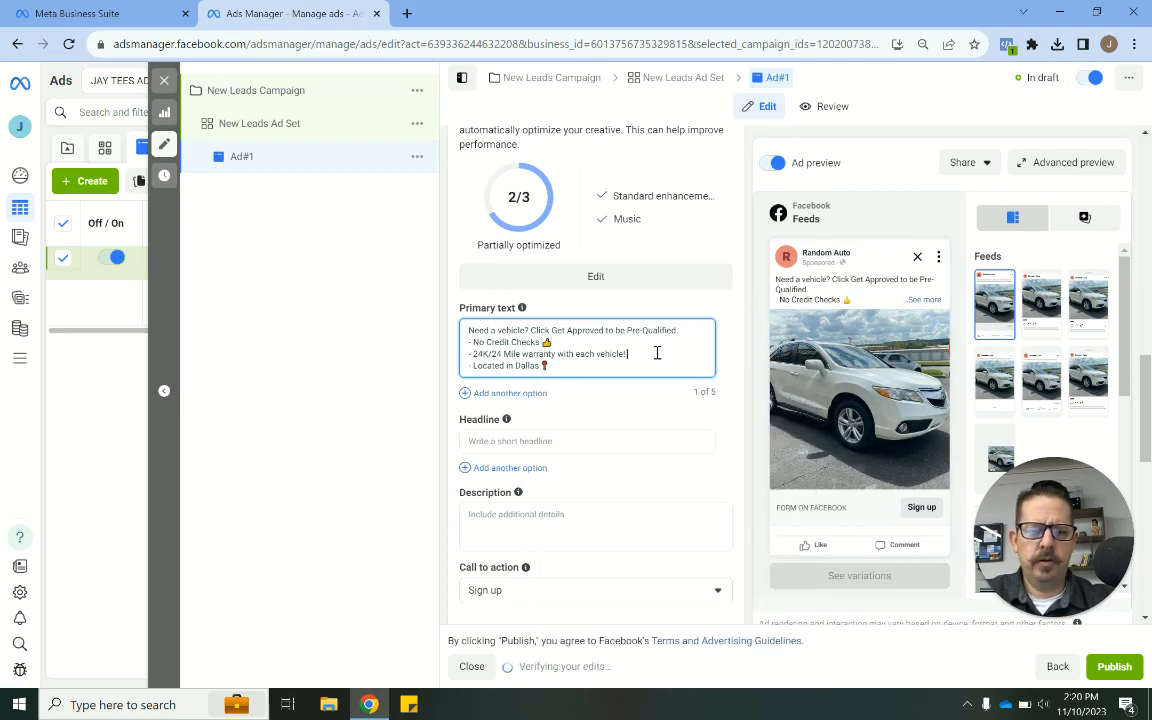
key("super+period")
left_click(564, 468)
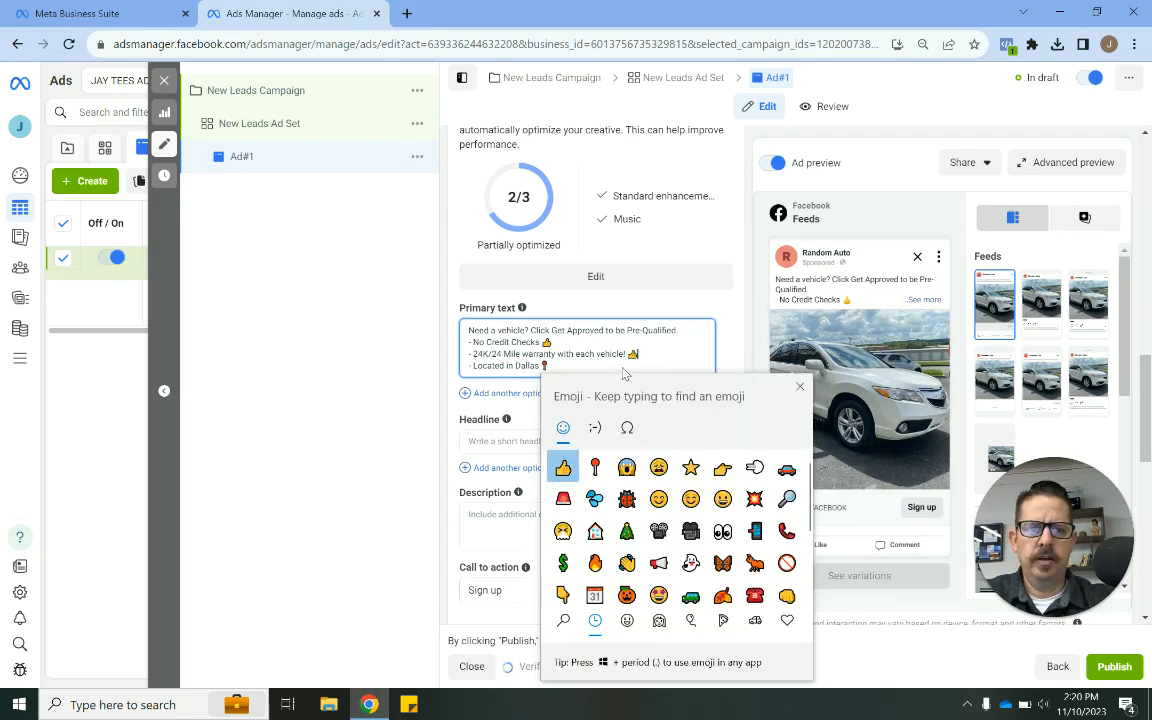
left_click(628, 365)
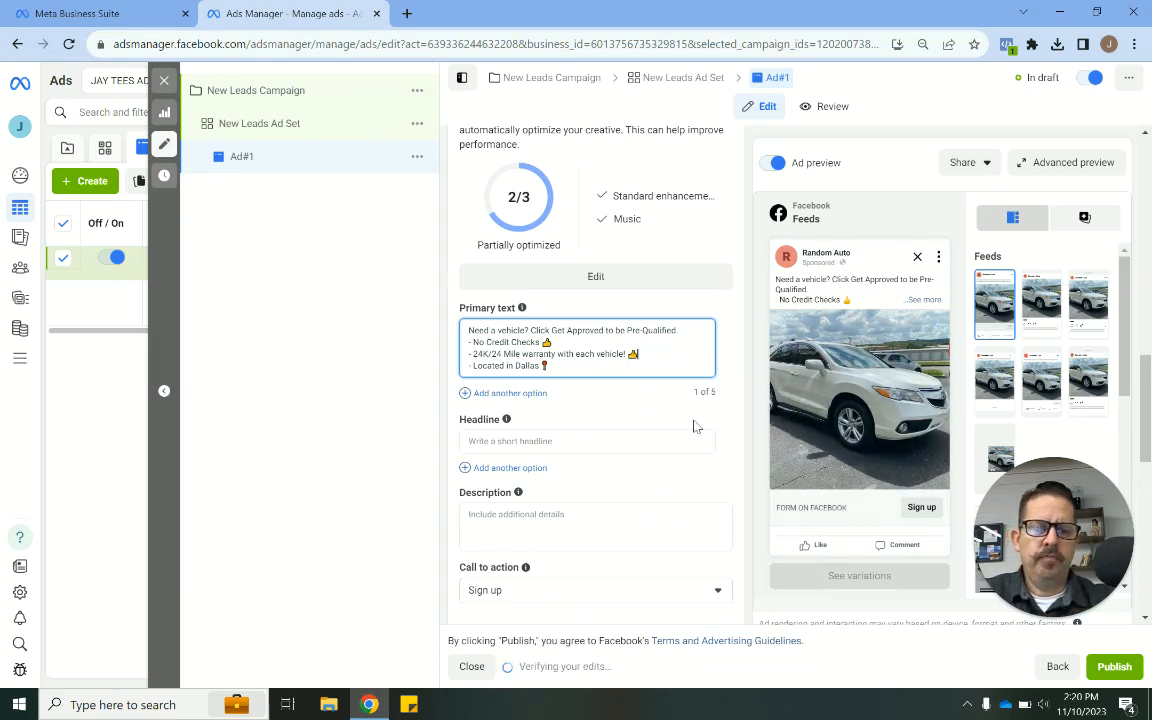
- Clear the whole primary text and paste the same text back in
left_click(923, 303)
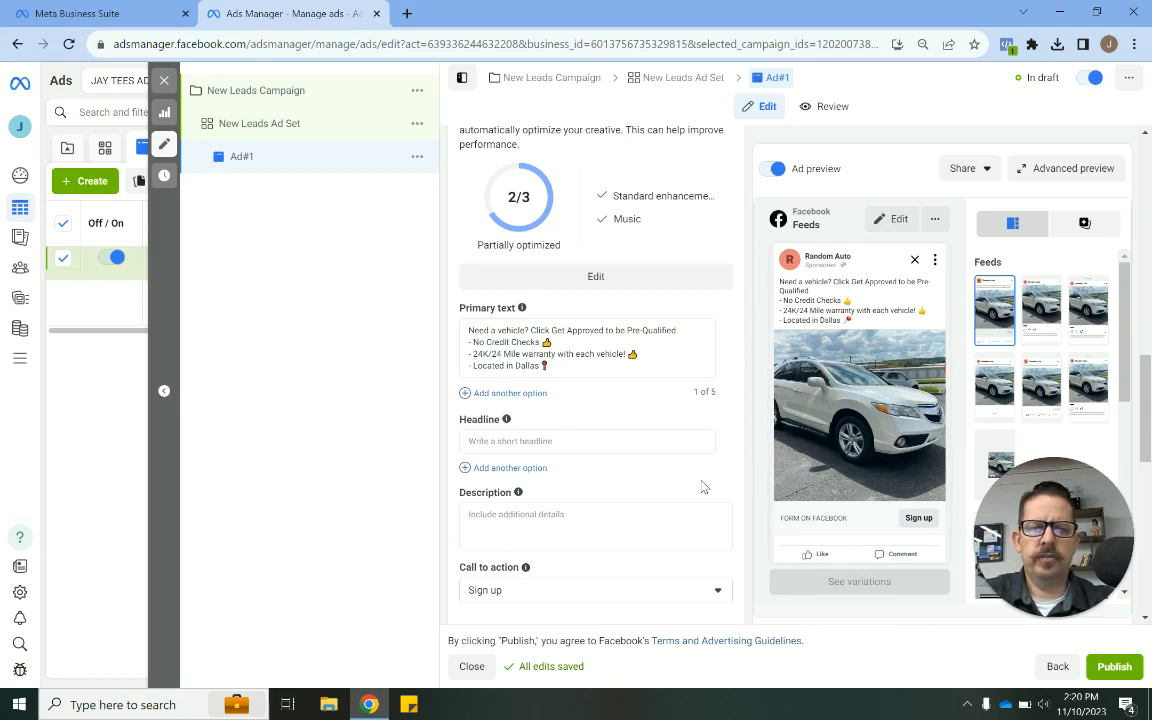
scroll(702, 481, "down", 1)
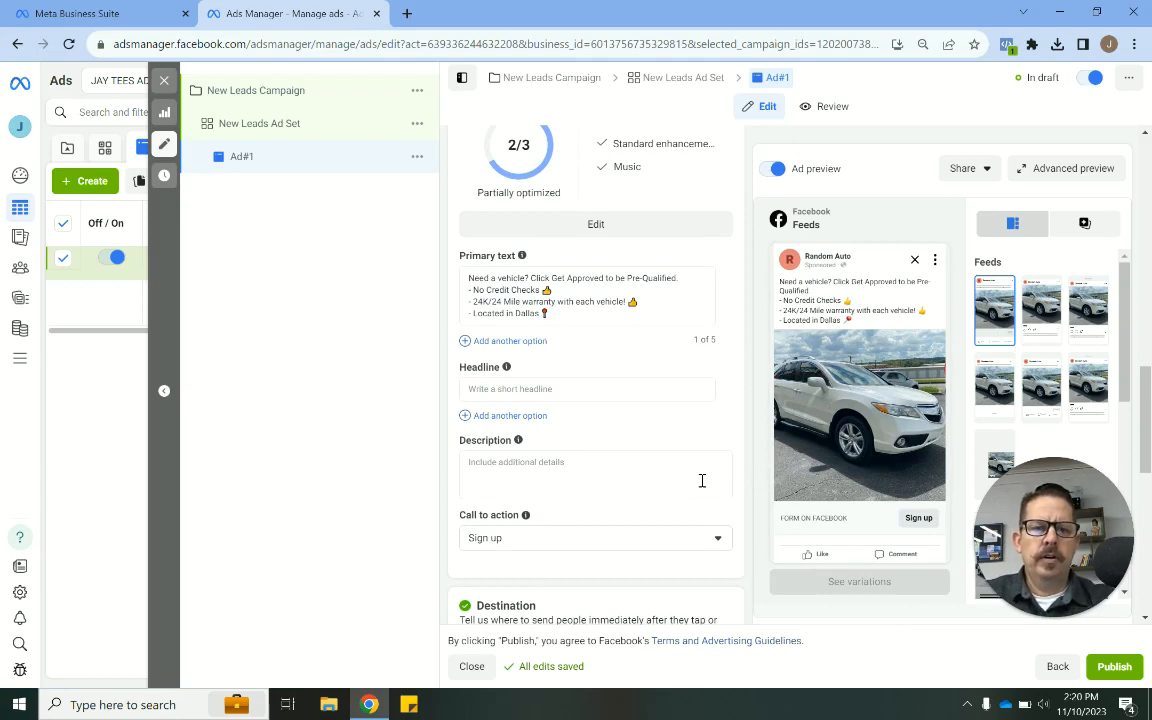
left_click(591, 315)
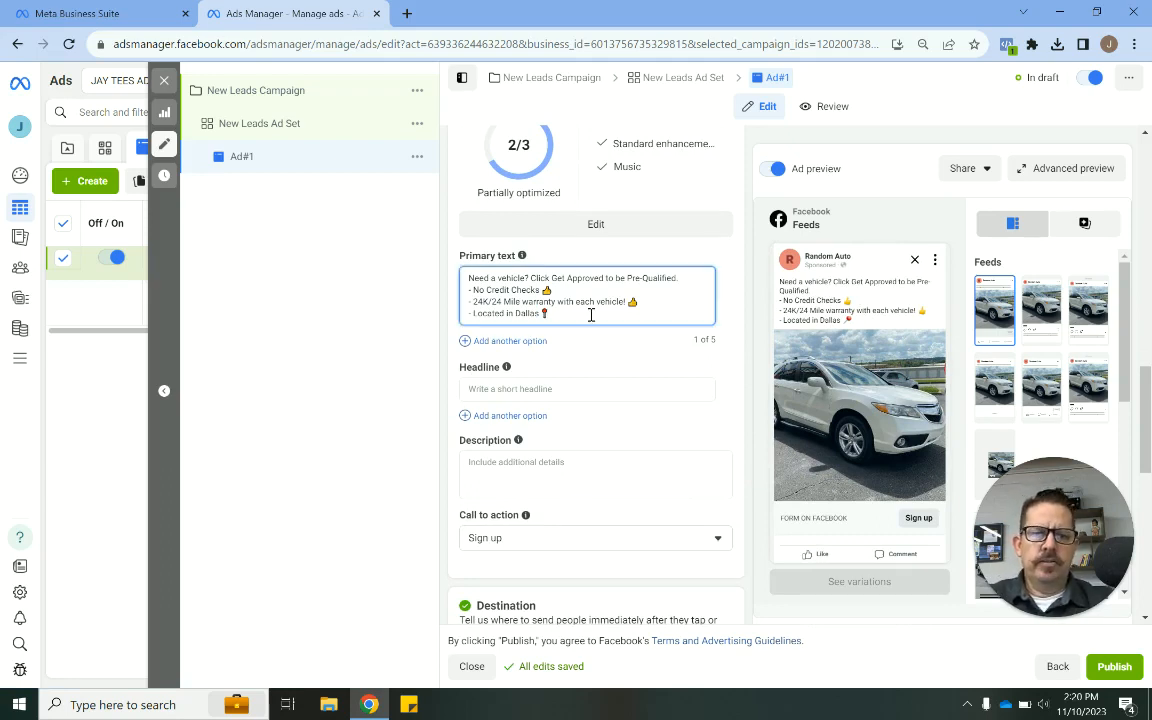
key("ctrl+a")
key("ctrl+c")
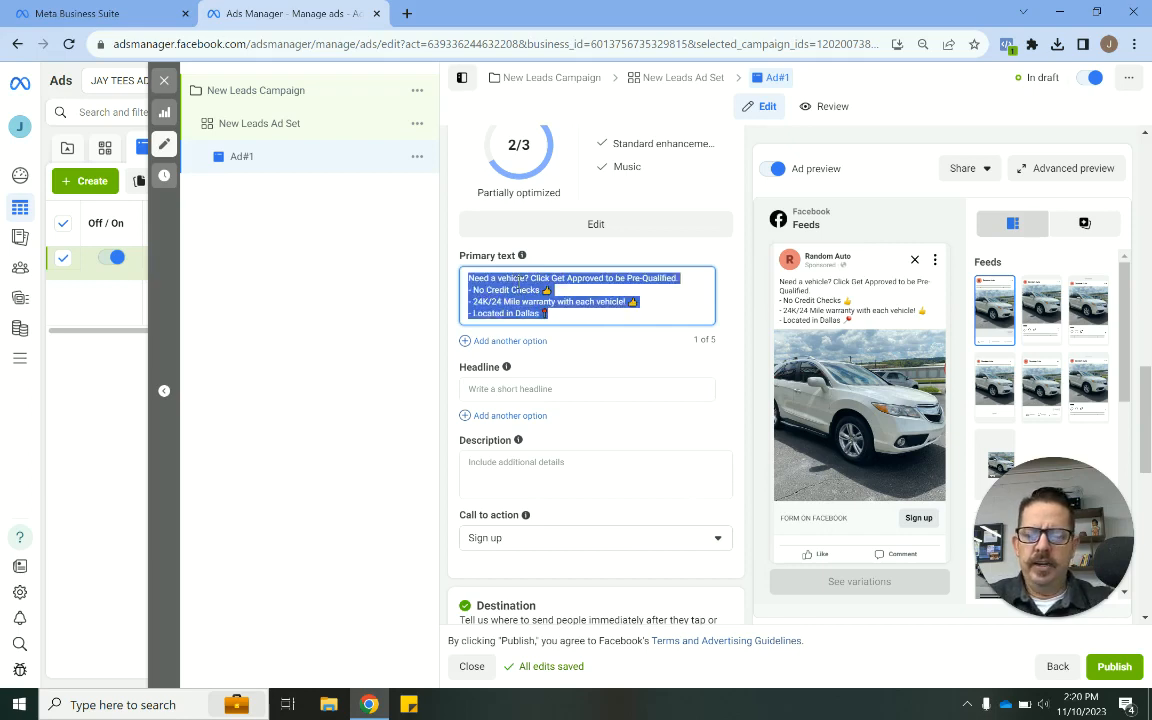
key("BackSpace")
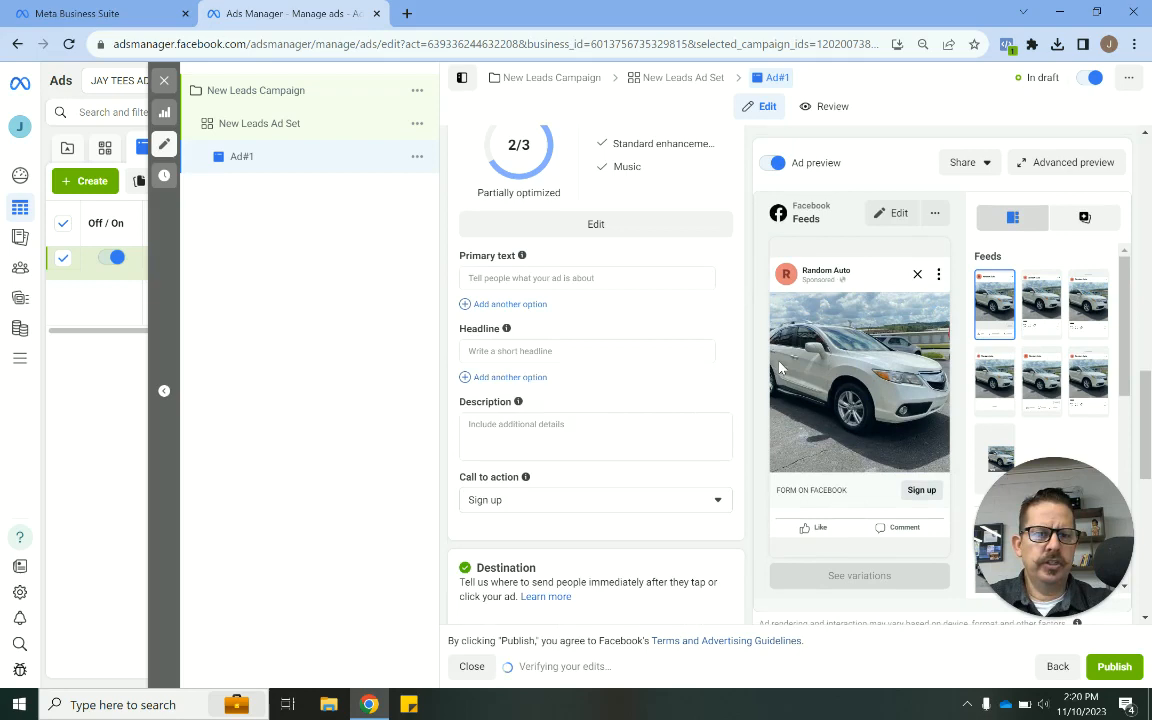
left_click(580, 280)
left_click(743, 309)
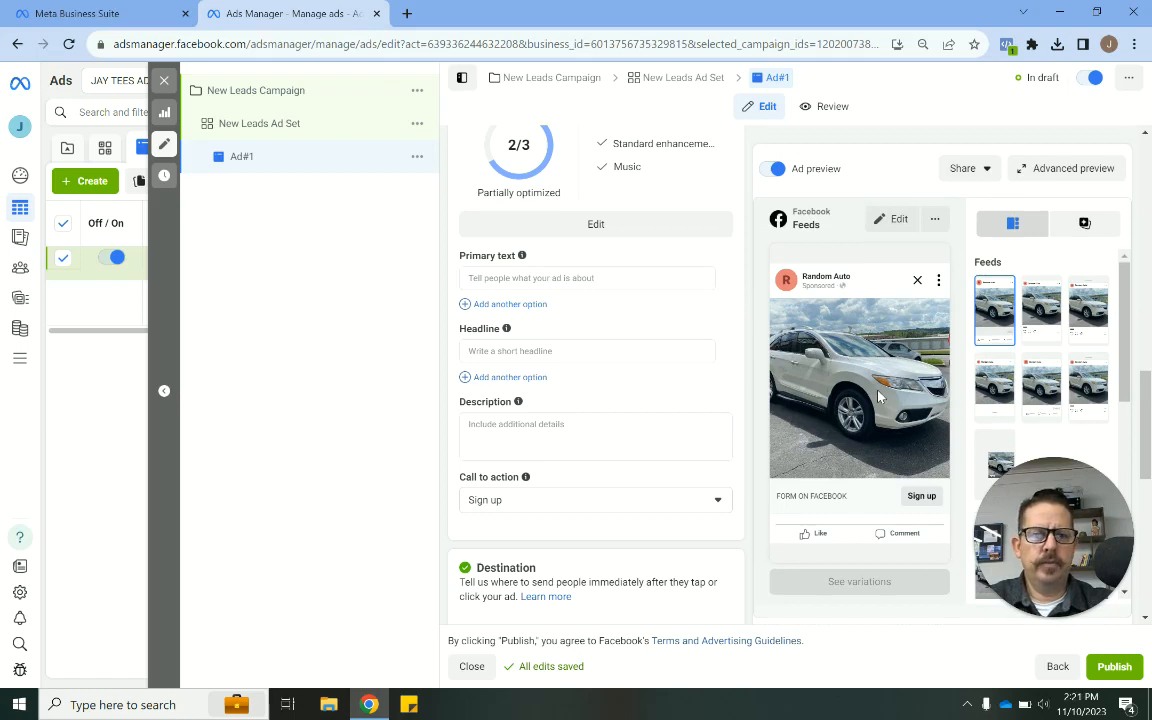
left_click(579, 278)
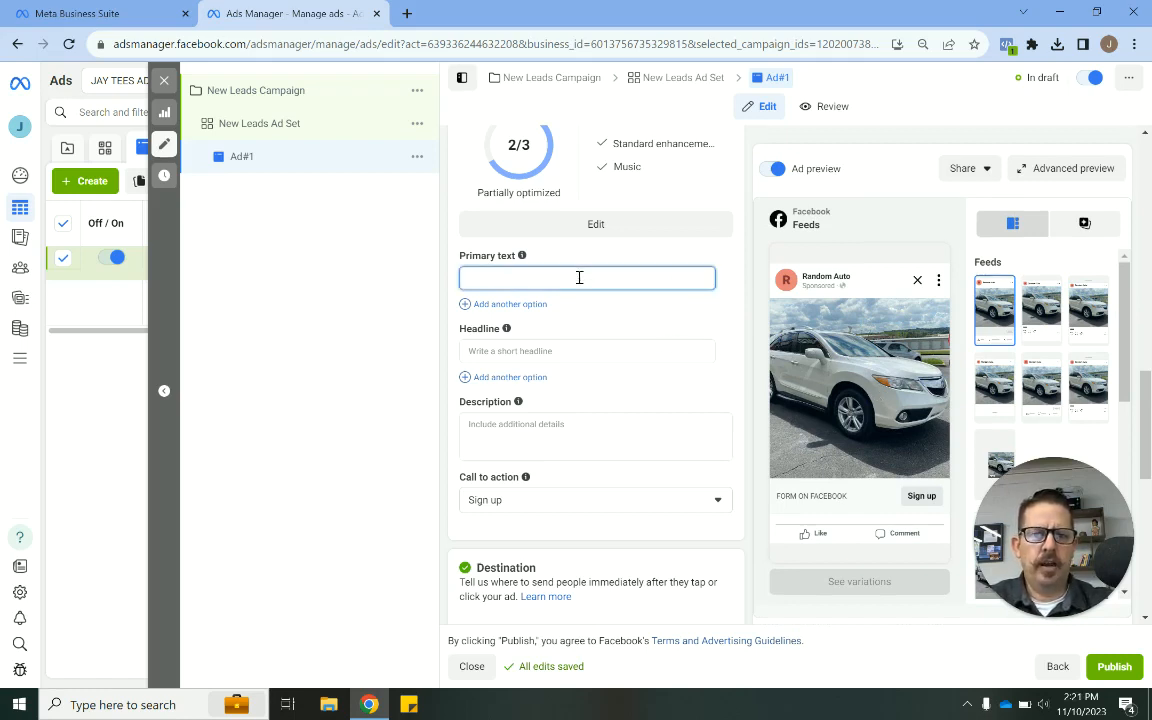
key("ctrl+v")
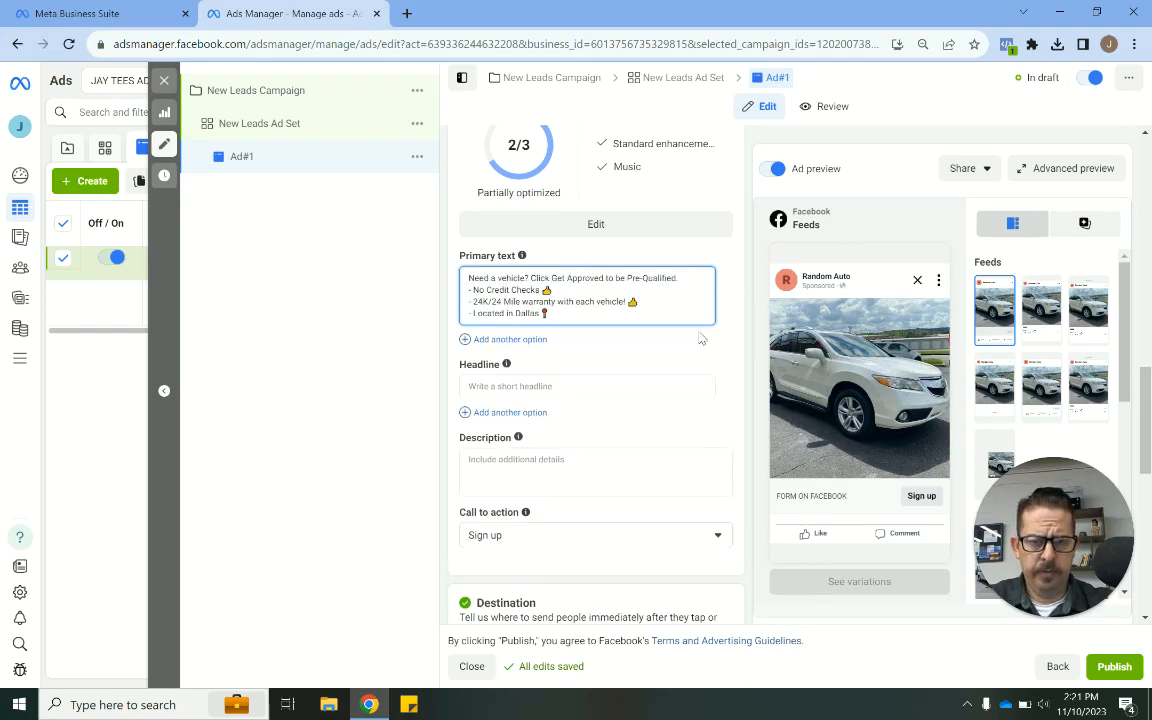
left_click(728, 343)
- Enter the headline "Get Pre-Approved in Seconds!"
scroll(728, 343, "down", 1)
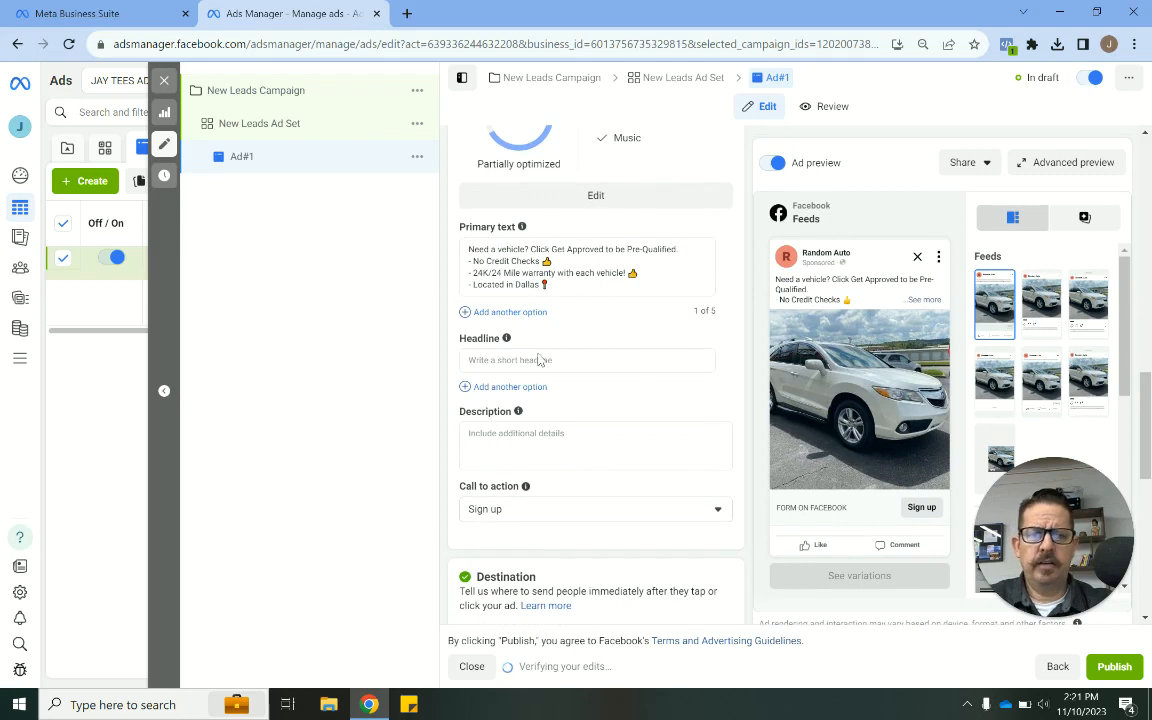
mouse_move(466, 311)
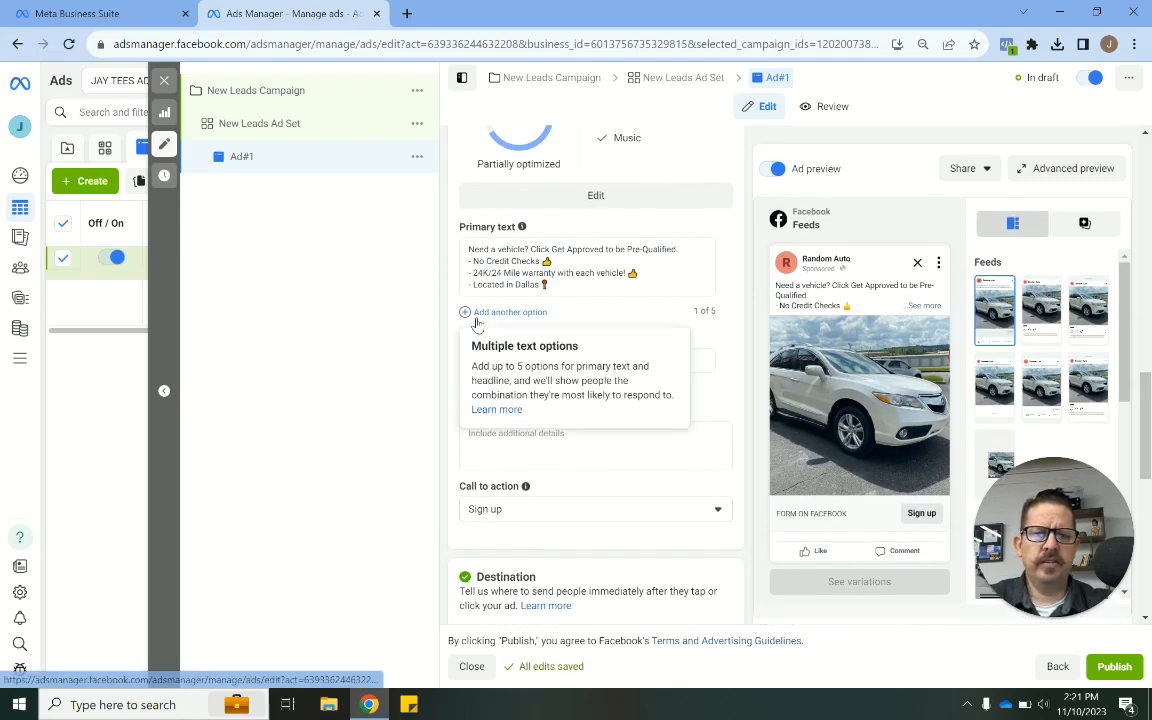
left_click(705, 361)
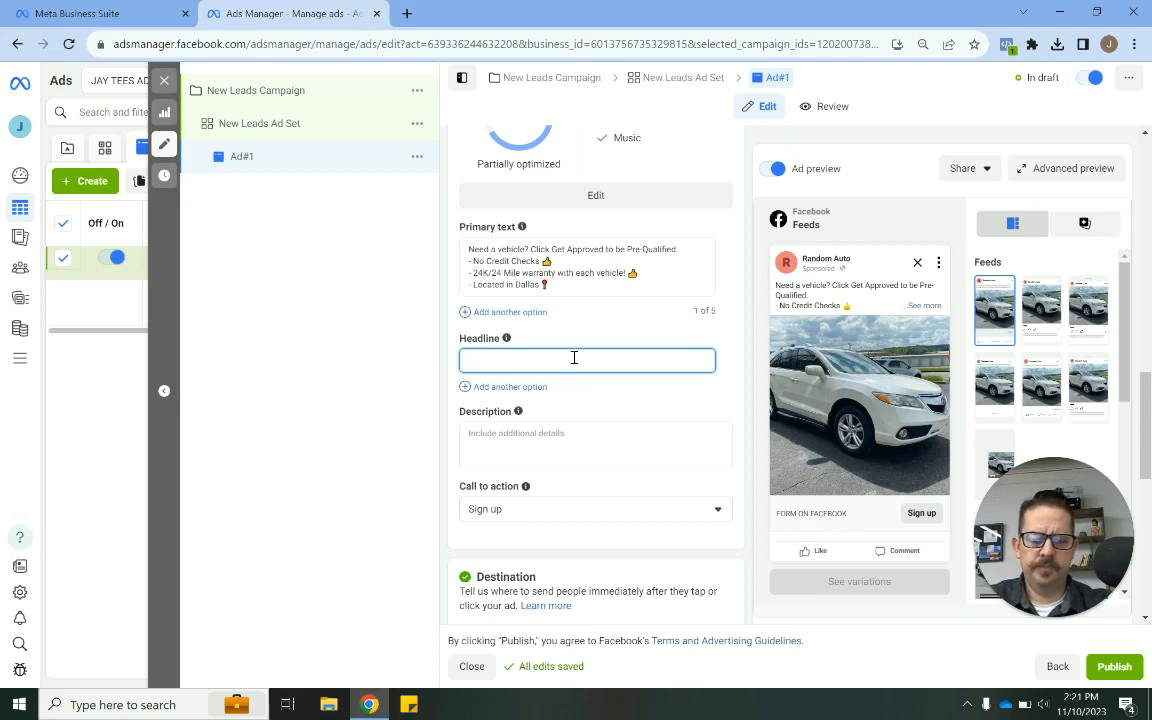
type("to")
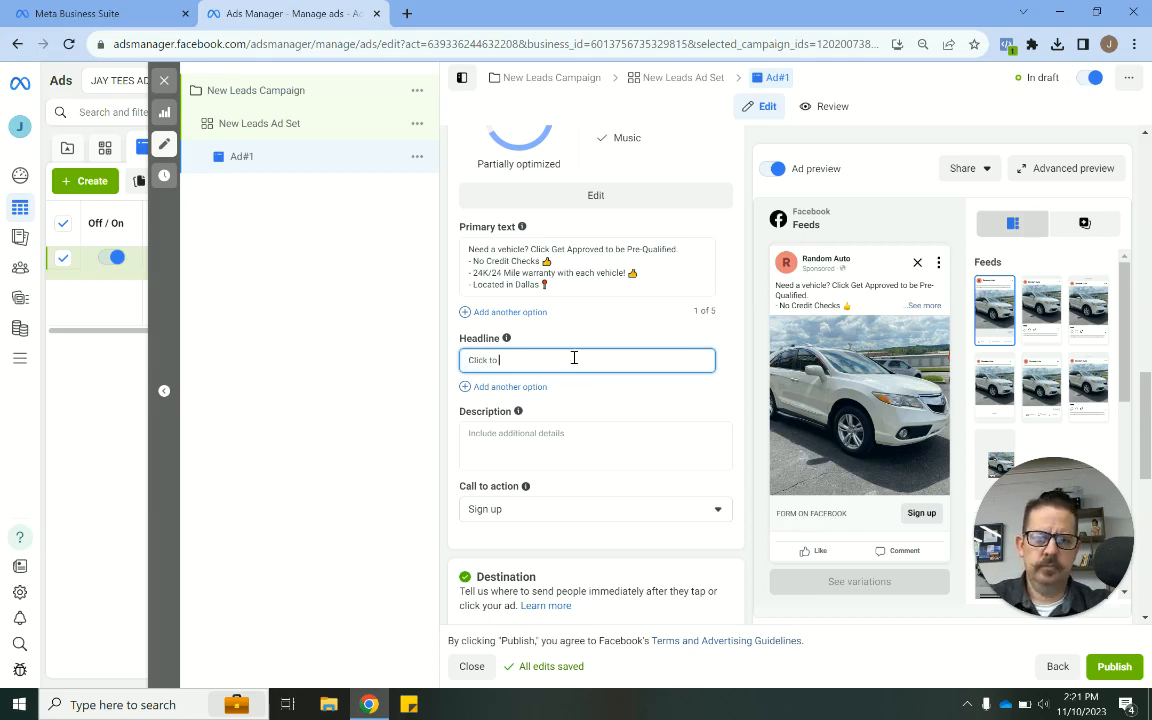
key("BackSpace")
key("BackSpace")
key("BackSpace")
key("BackSpace")
key("BackSpace")
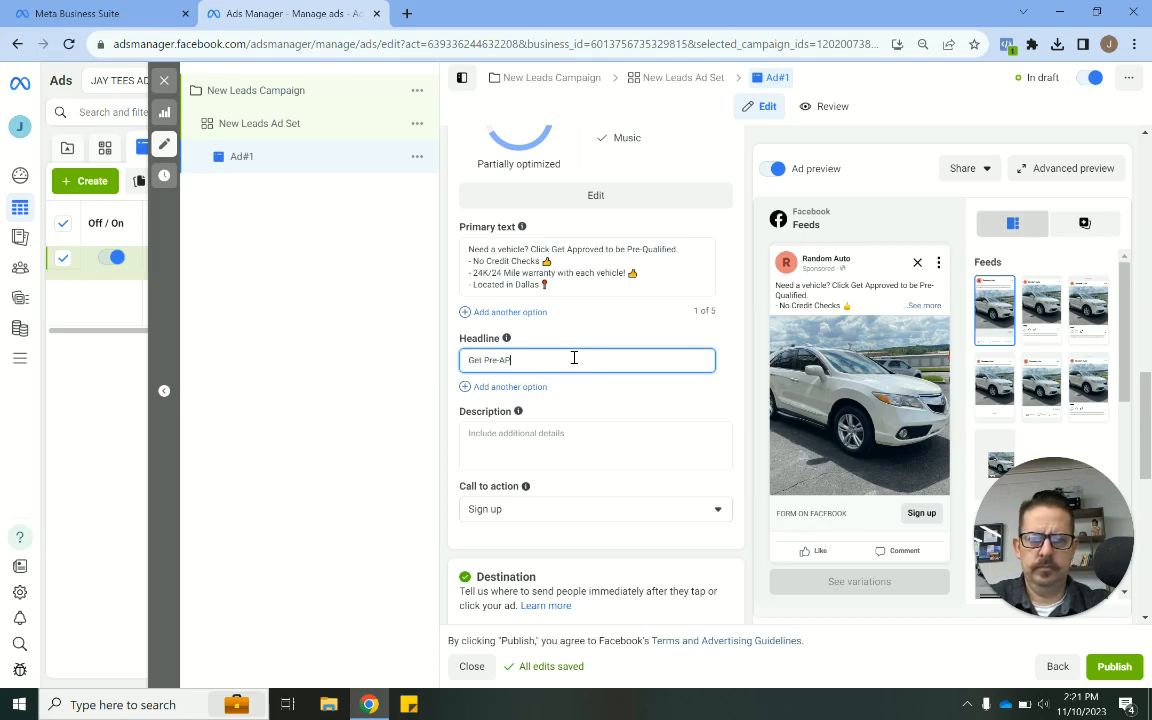
type("Get Pre-AP")
key("BackSpace")
type("pp")
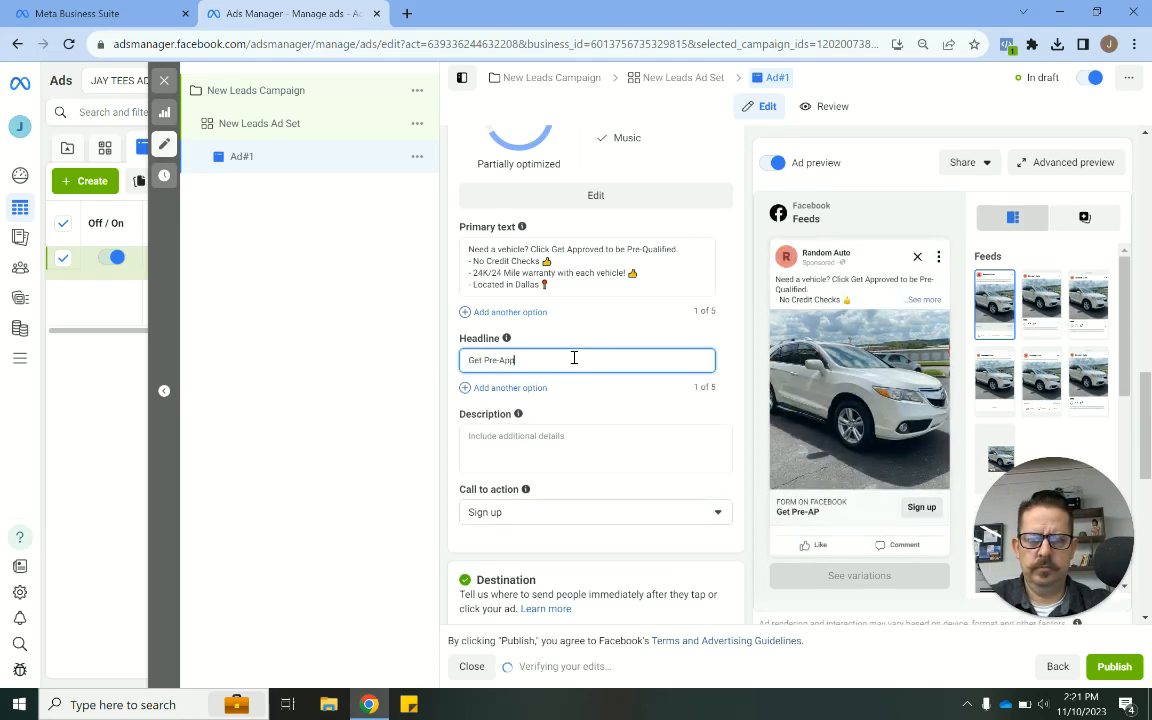
type("roved in Seconds")
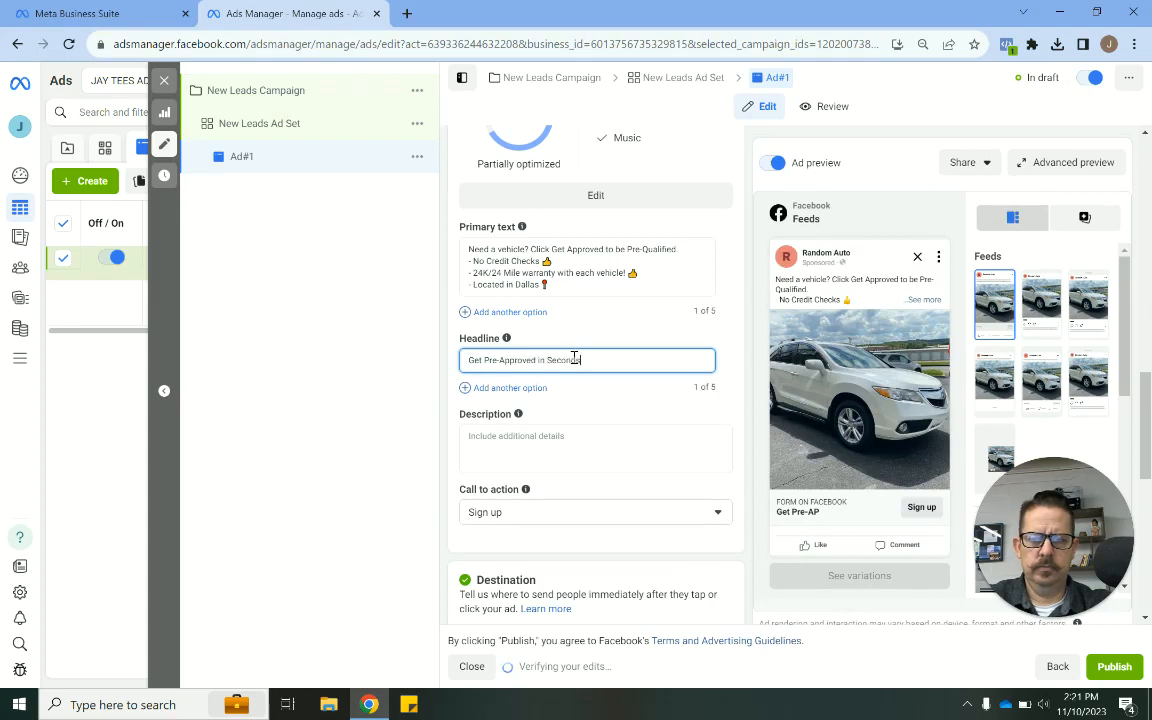
type("!")
- Append a thumbs-up emoji to the headline
key("super+period")
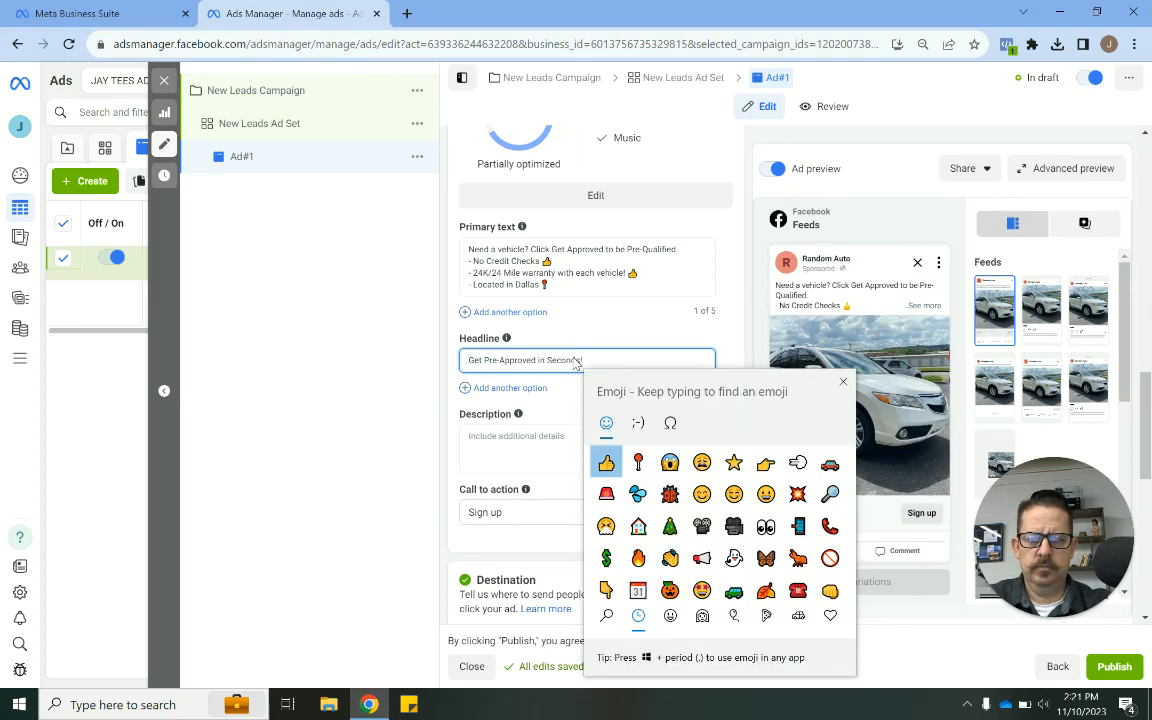
key("Return")
key("Escape")
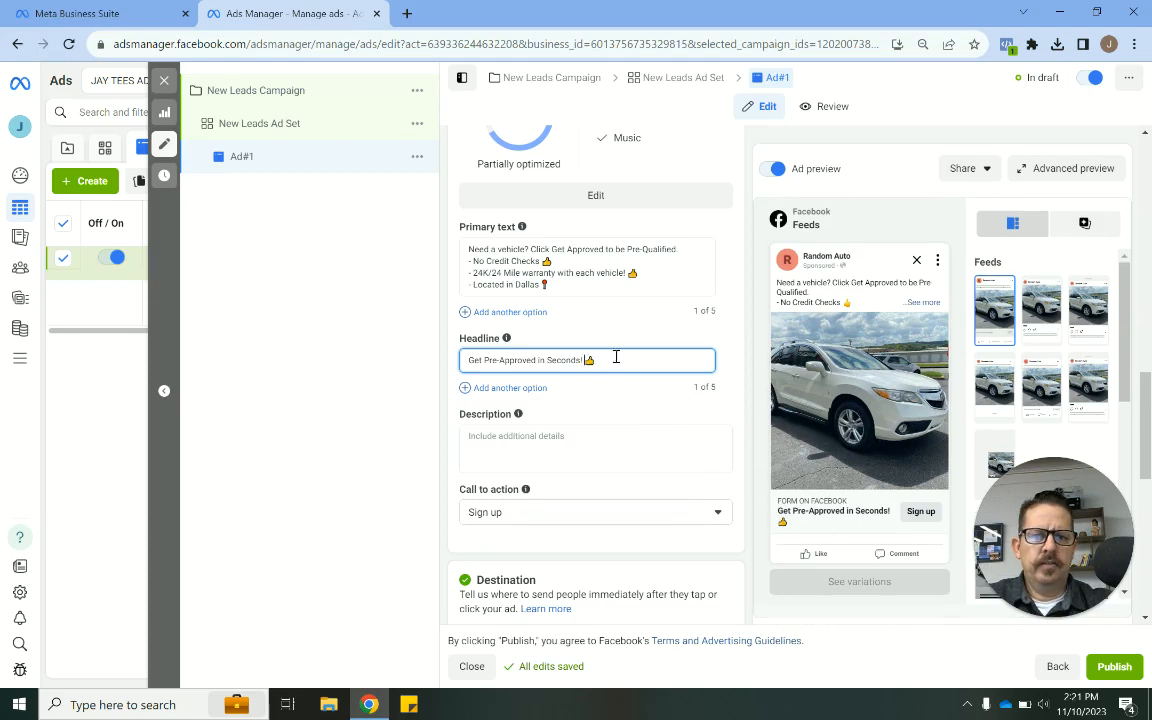
- Swap the end of the headline for a single thumbs-up emoji
key("BackSpace")
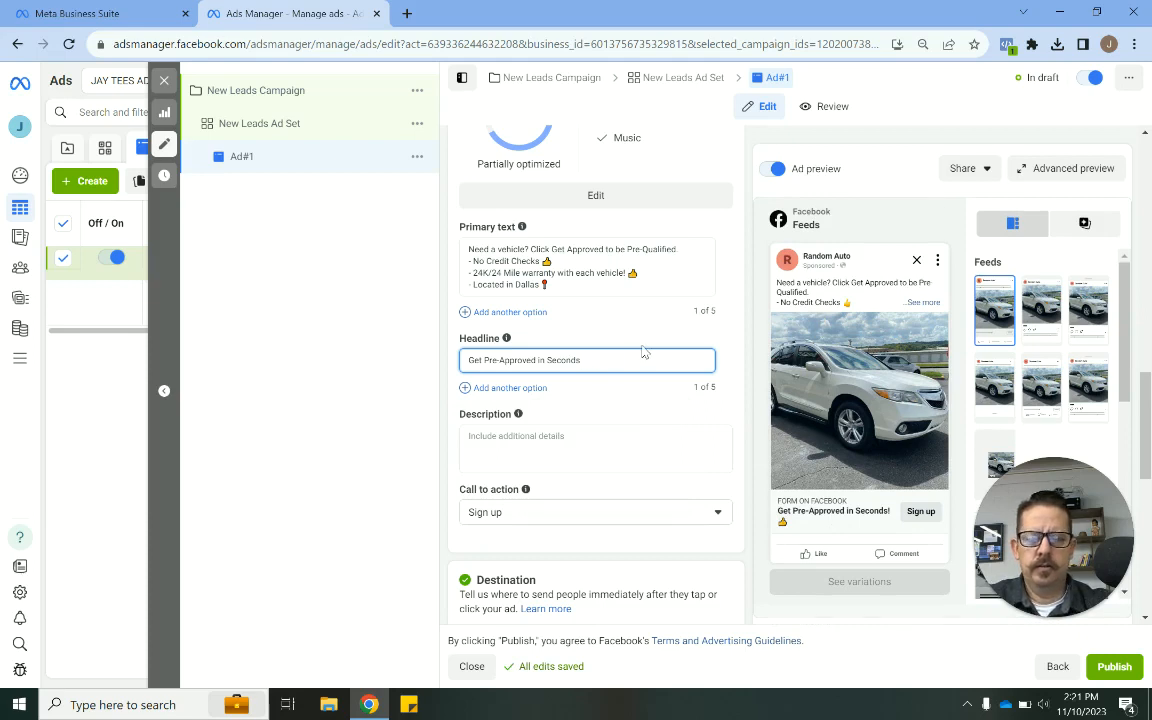
key("super+period")
key("Return")
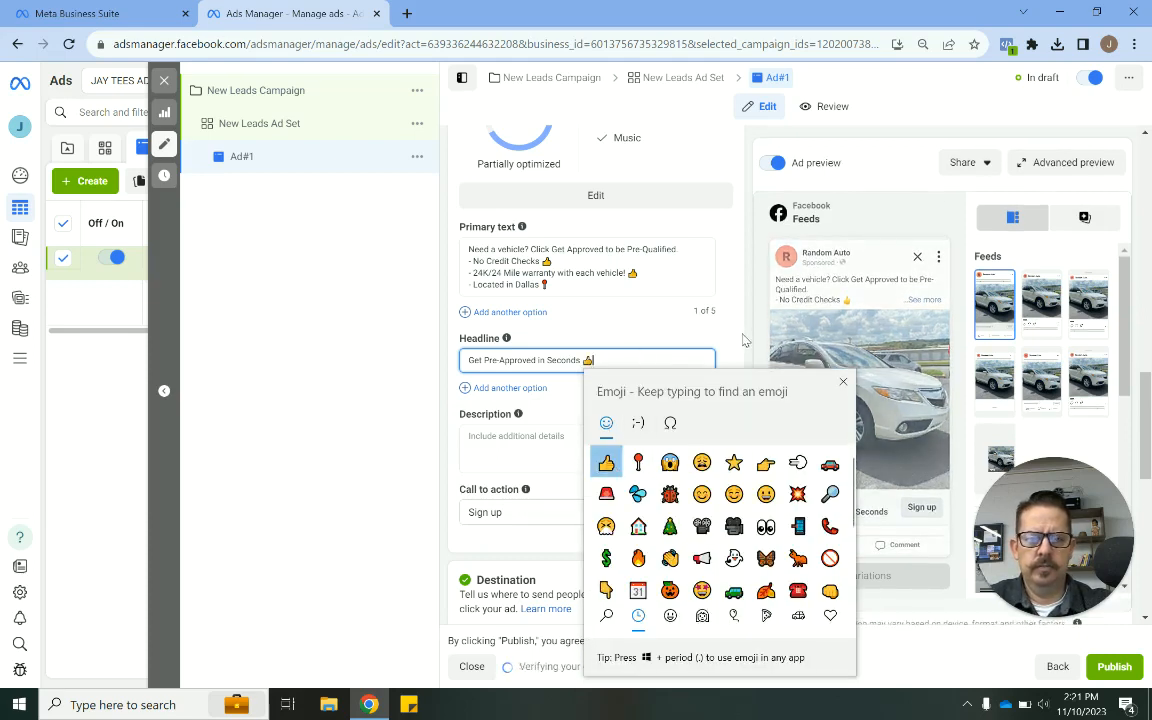
key("Escape")
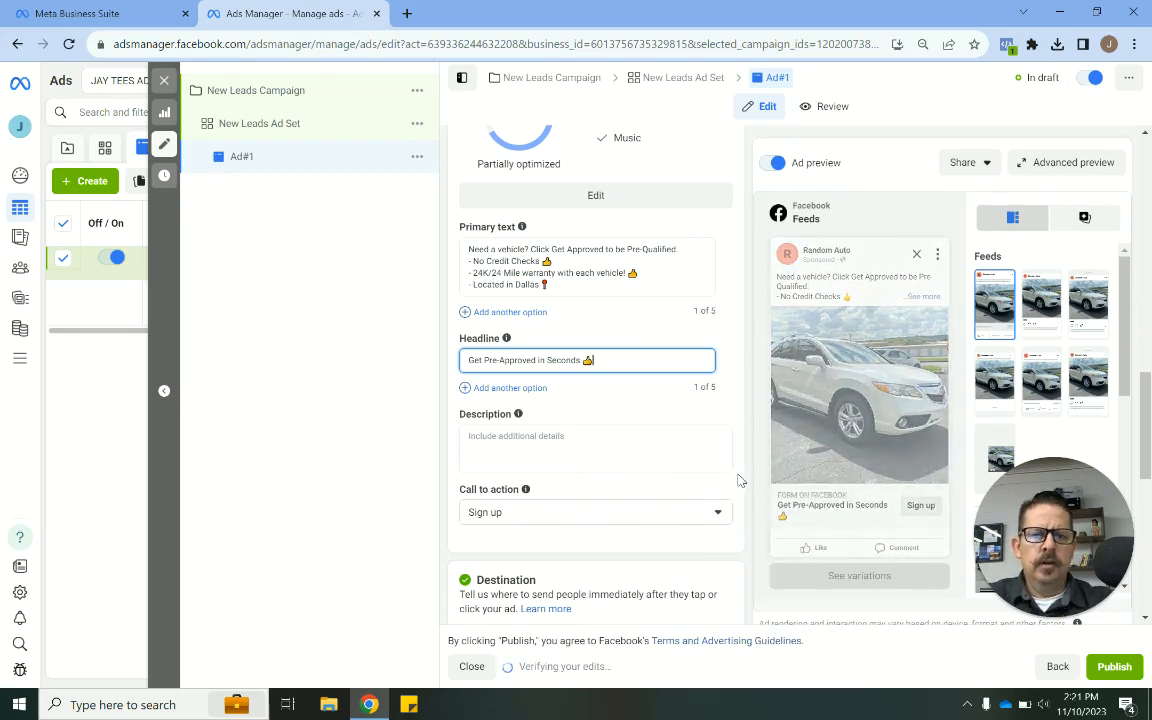
- Replace the headline with "Drive Home Today!" followed by a thumbs-up emoji
triple_click(478, 360)
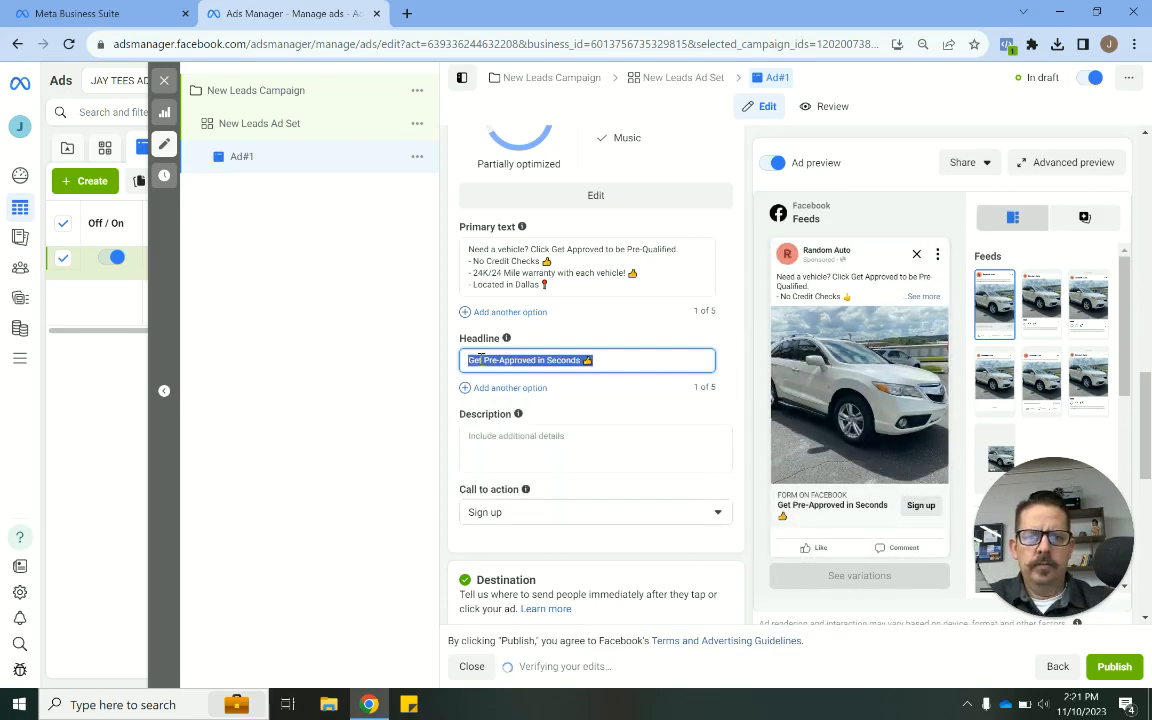
type("Drive Home")
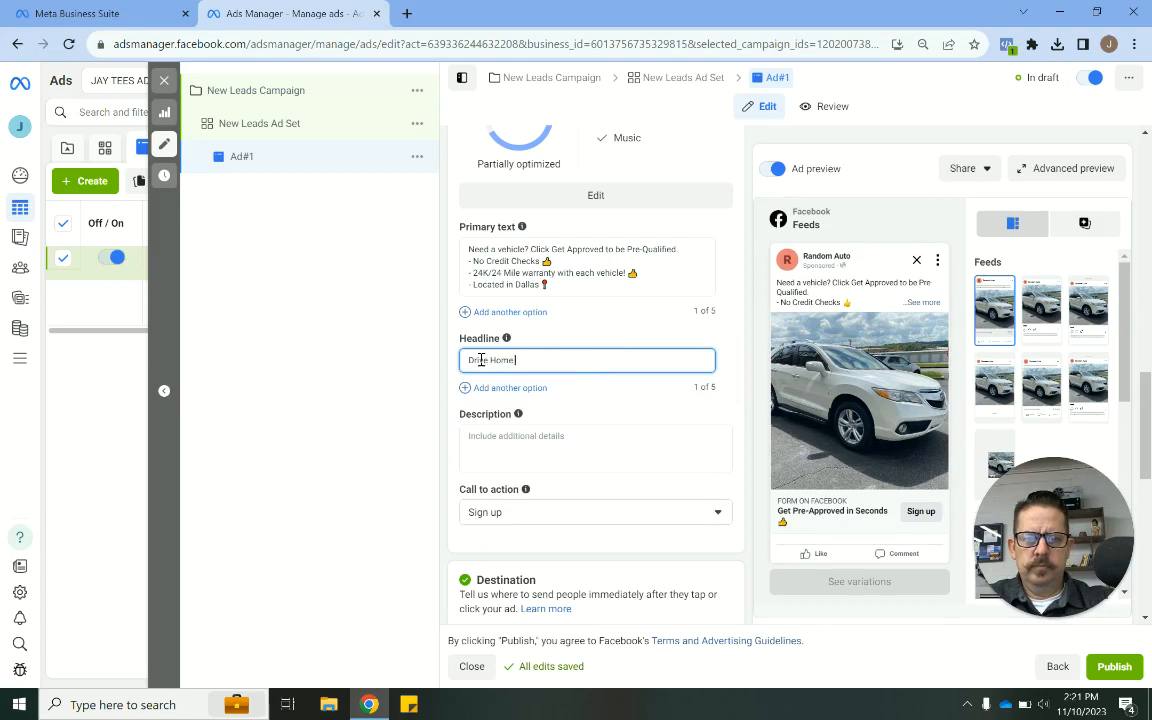
type(" Today!")
key("super+period")
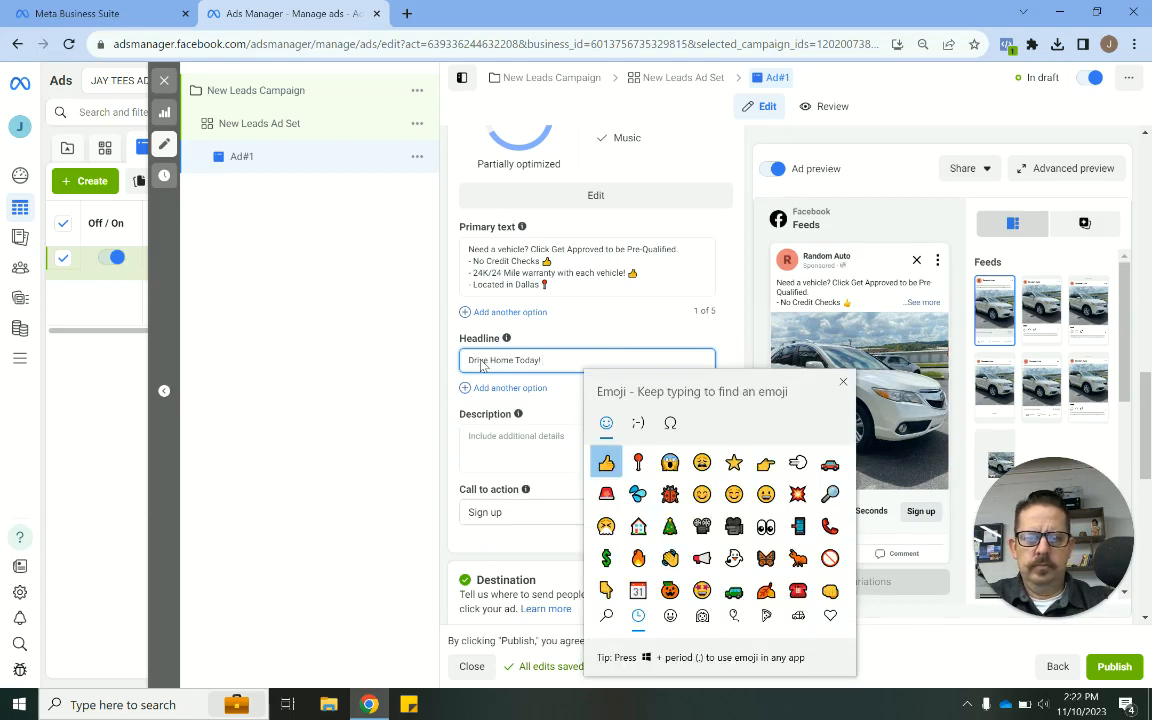
key("Return")
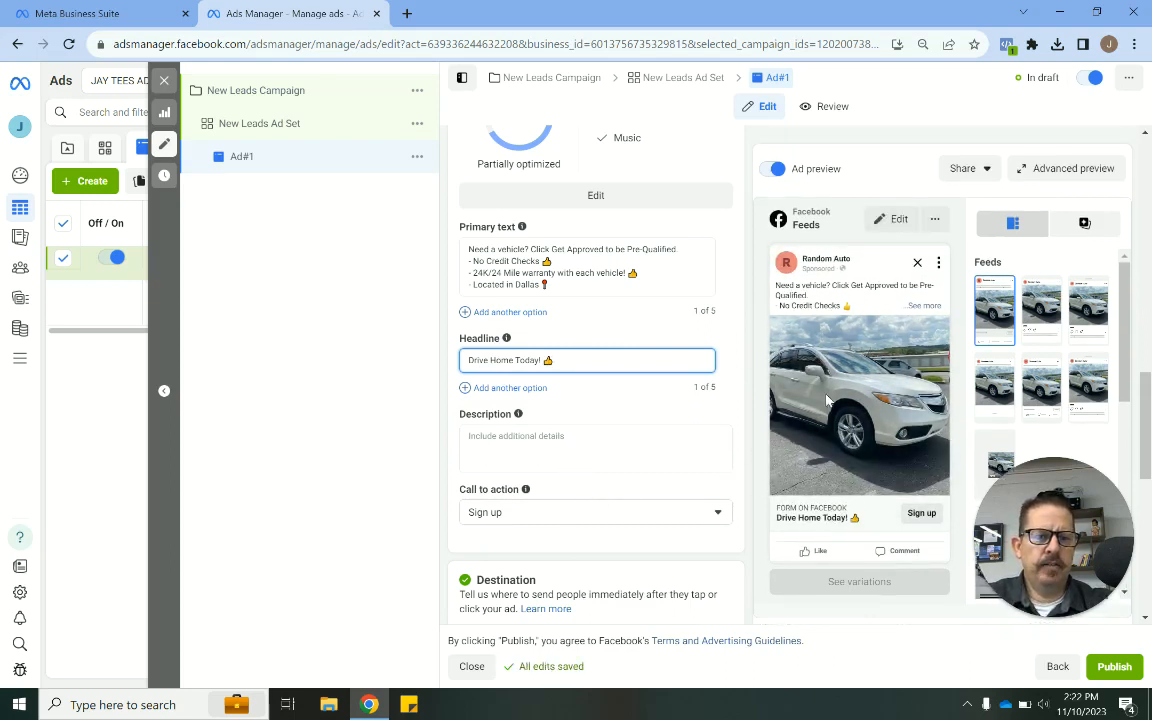
- Enter "Need a vehicle?" as the ad description
left_click(505, 456)
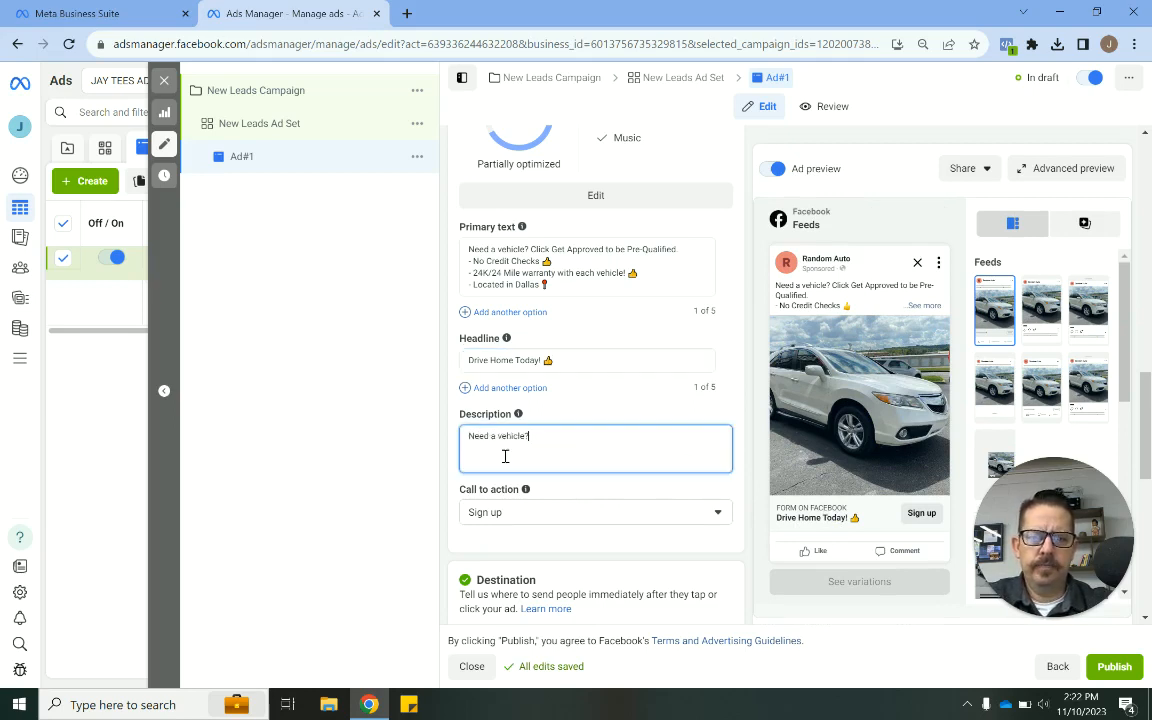
left_click(748, 488)
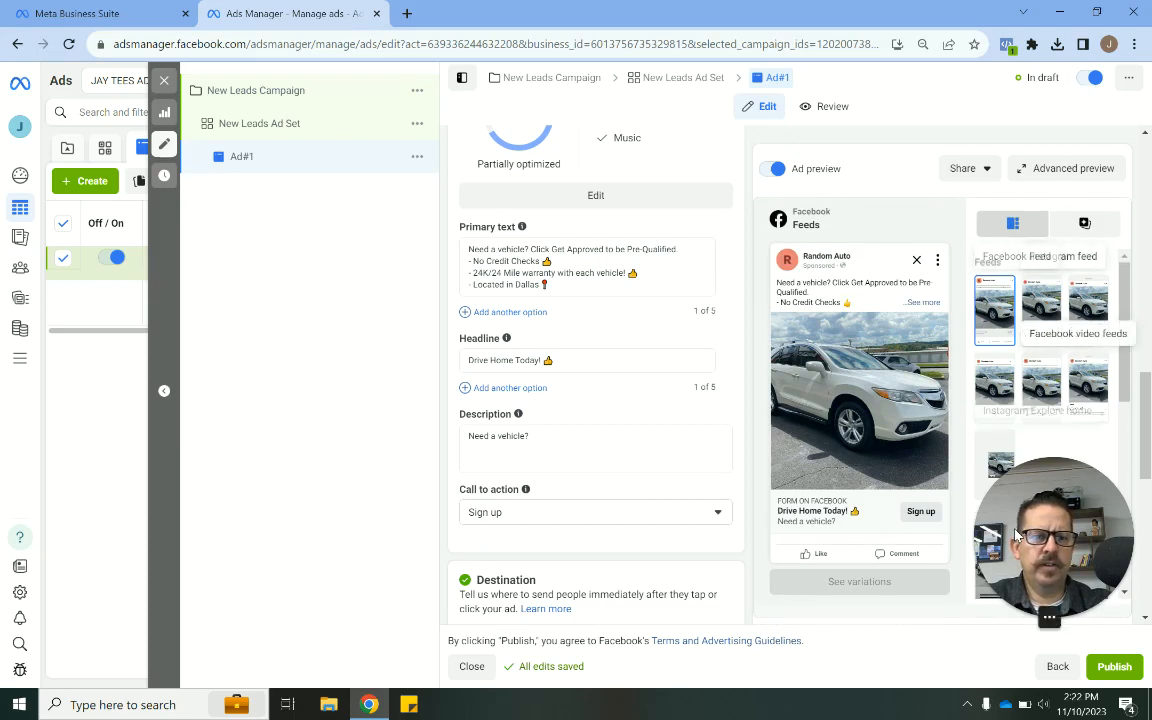
left_click_drag(1015, 540, 58, 573)
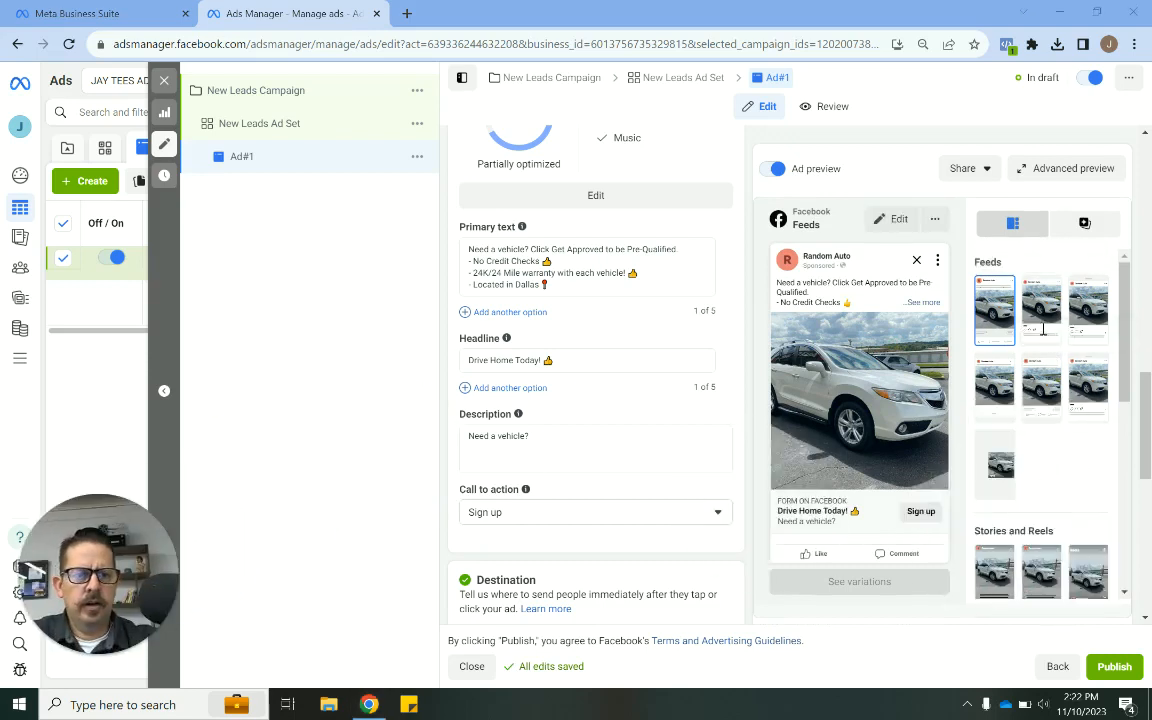
- Change the ad's call to action to Apply now
scroll(1045, 508, "down", 3)
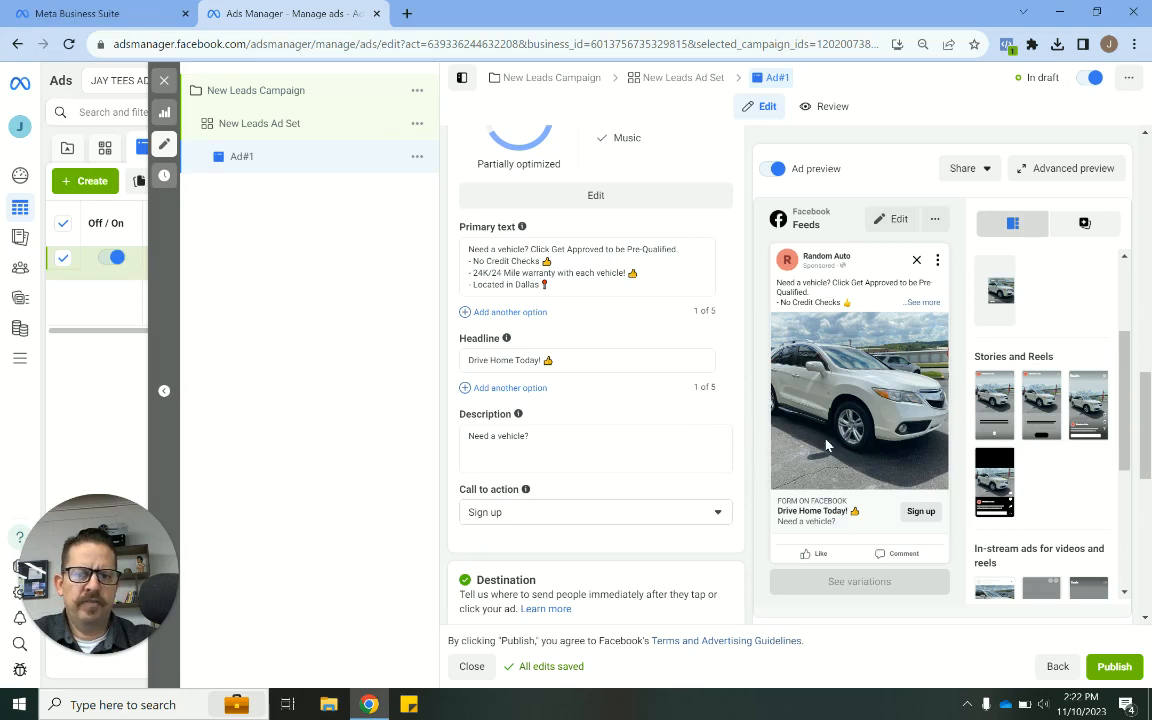
scroll(580, 460, "down", 1)
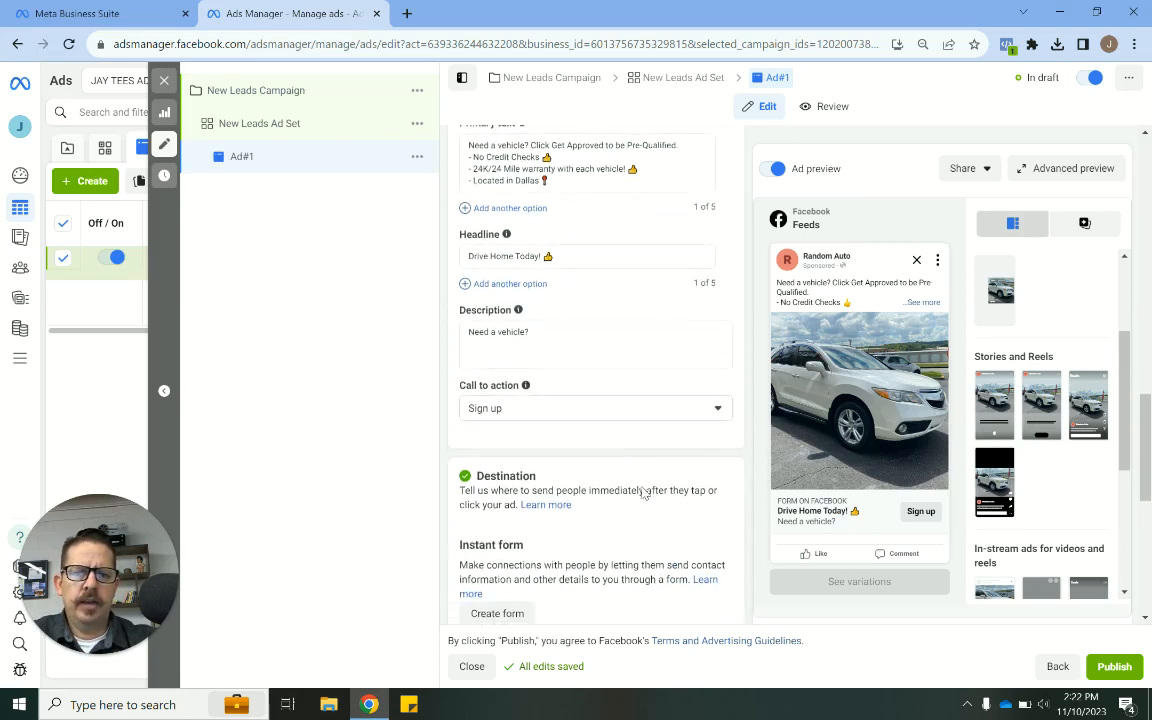
left_click(561, 407)
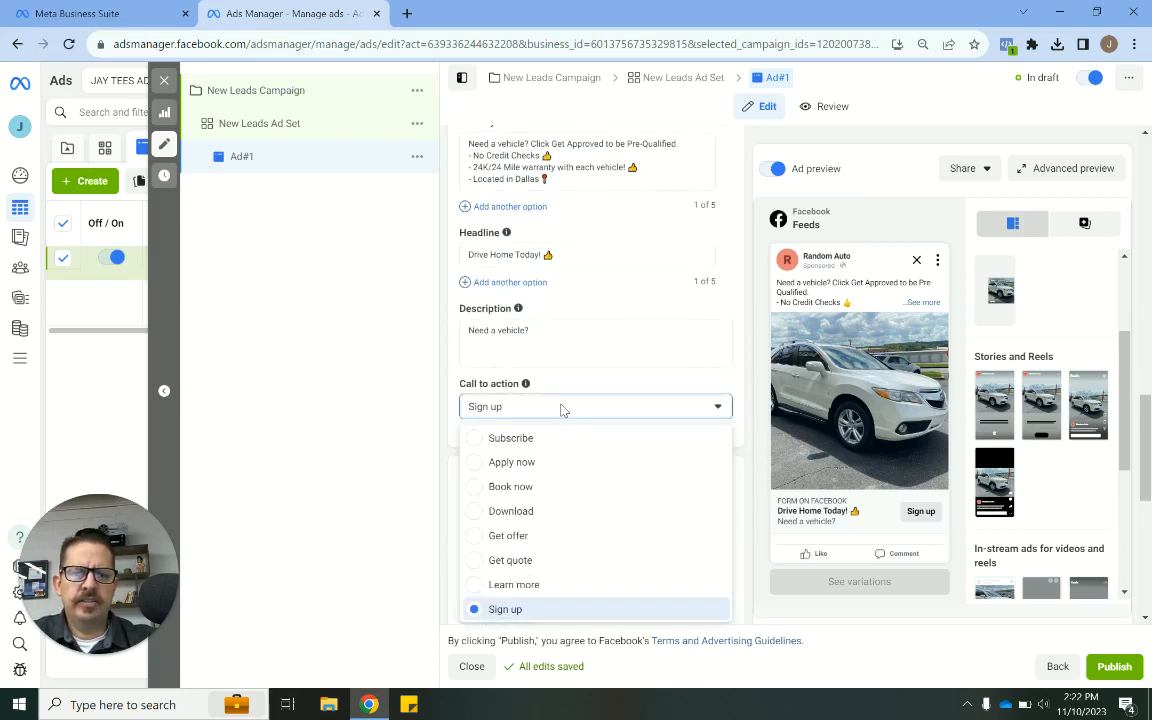
left_click(520, 463)
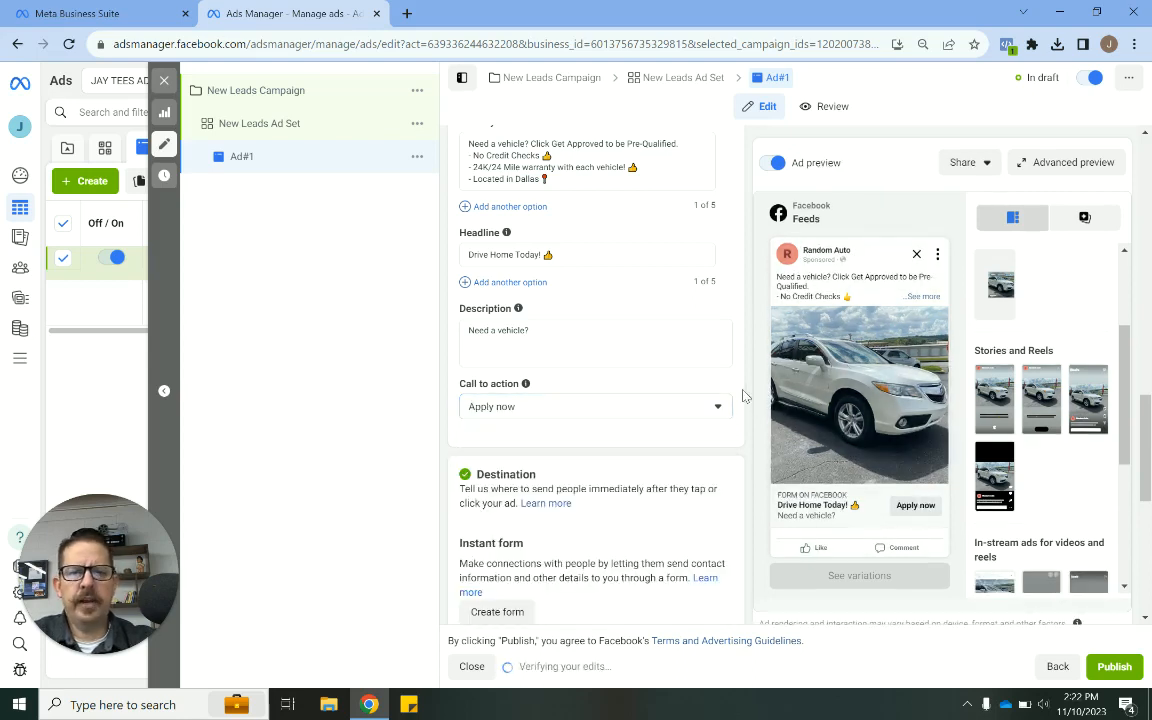
left_click(640, 407)
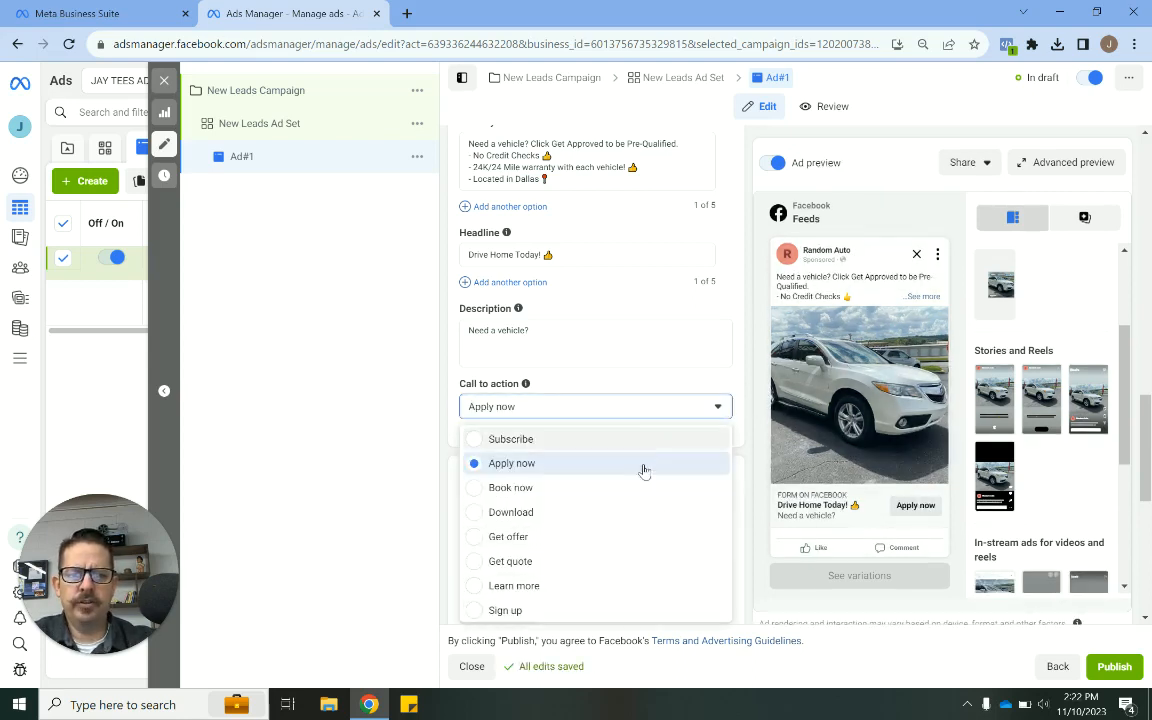
left_click(741, 380)
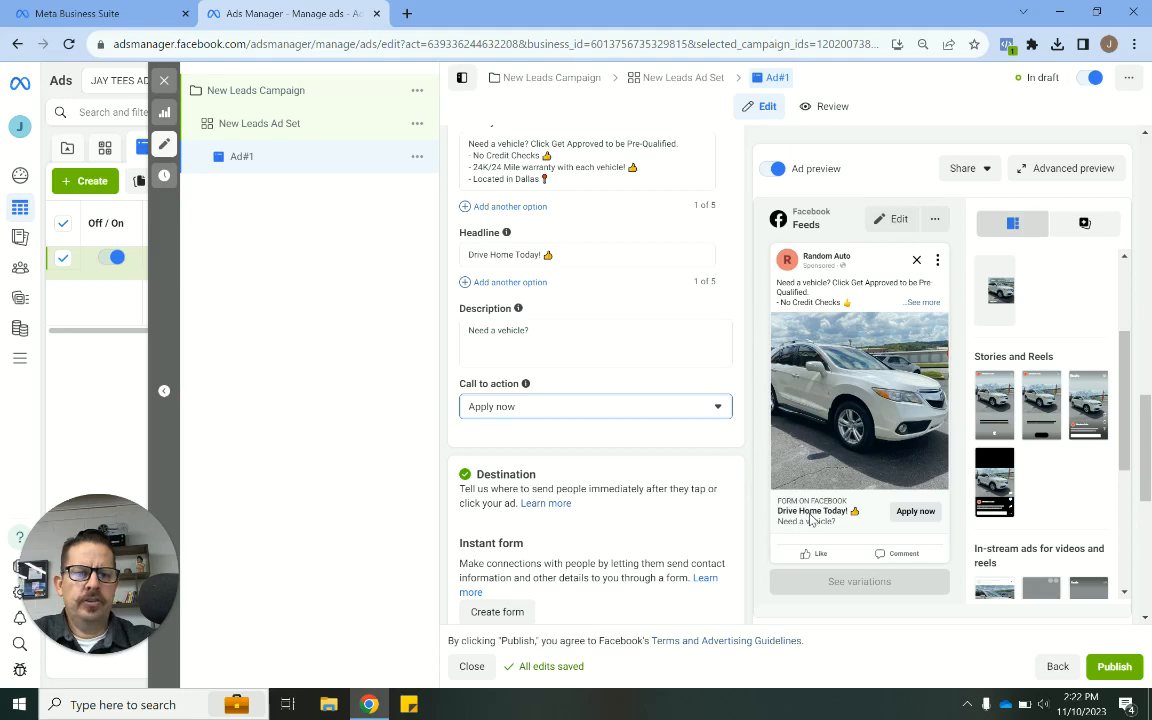
- Review the destination and tracking sections, then select the Random Auto instant form
scroll(745, 452, "down", 1)
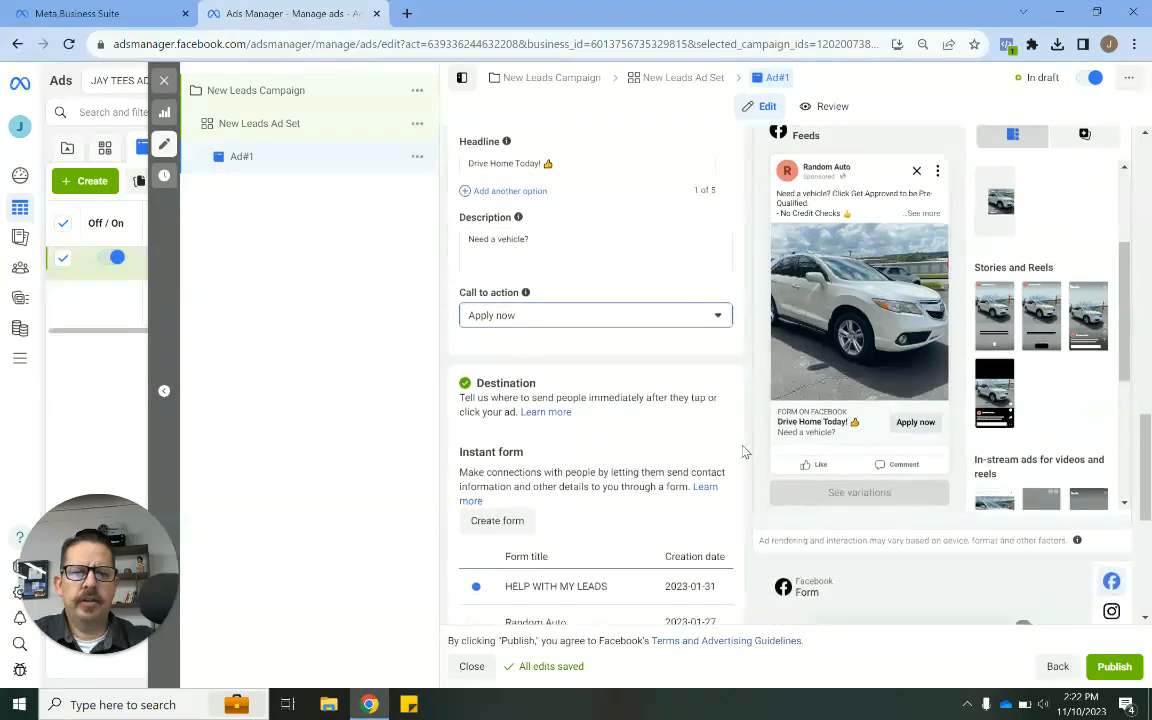
scroll(745, 452, "down", 1)
scroll(743, 450, "down", 1)
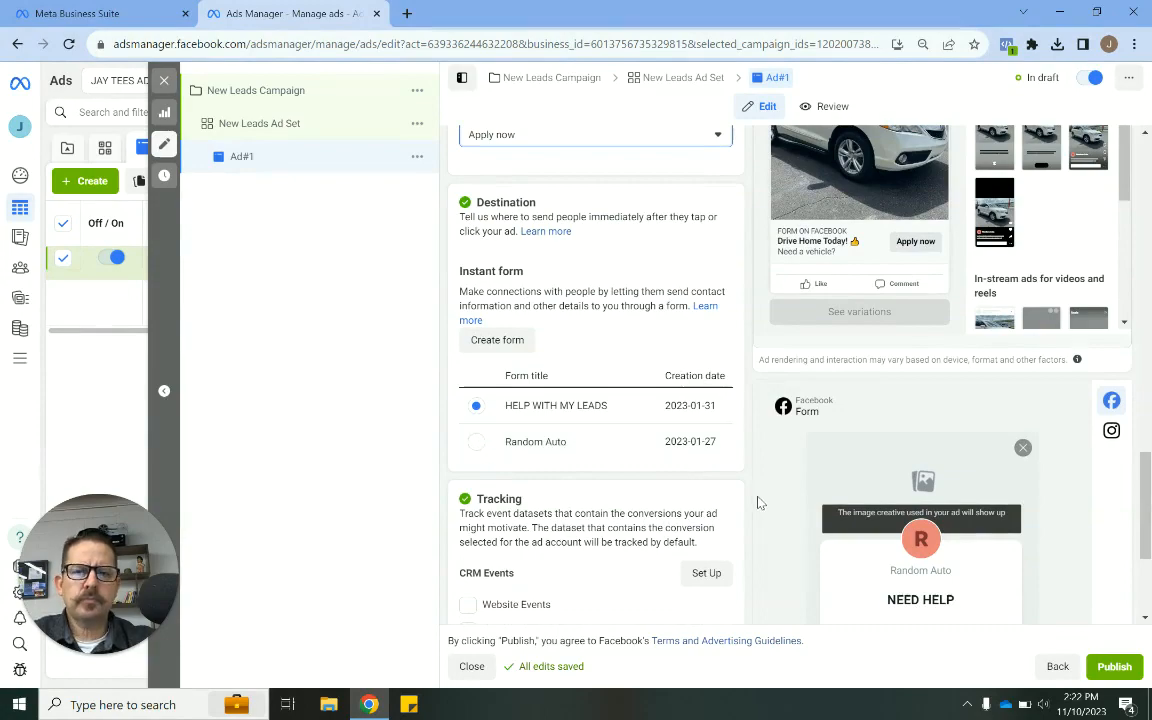
scroll(761, 503, "up", 15)
scroll(758, 502, "down", 15)
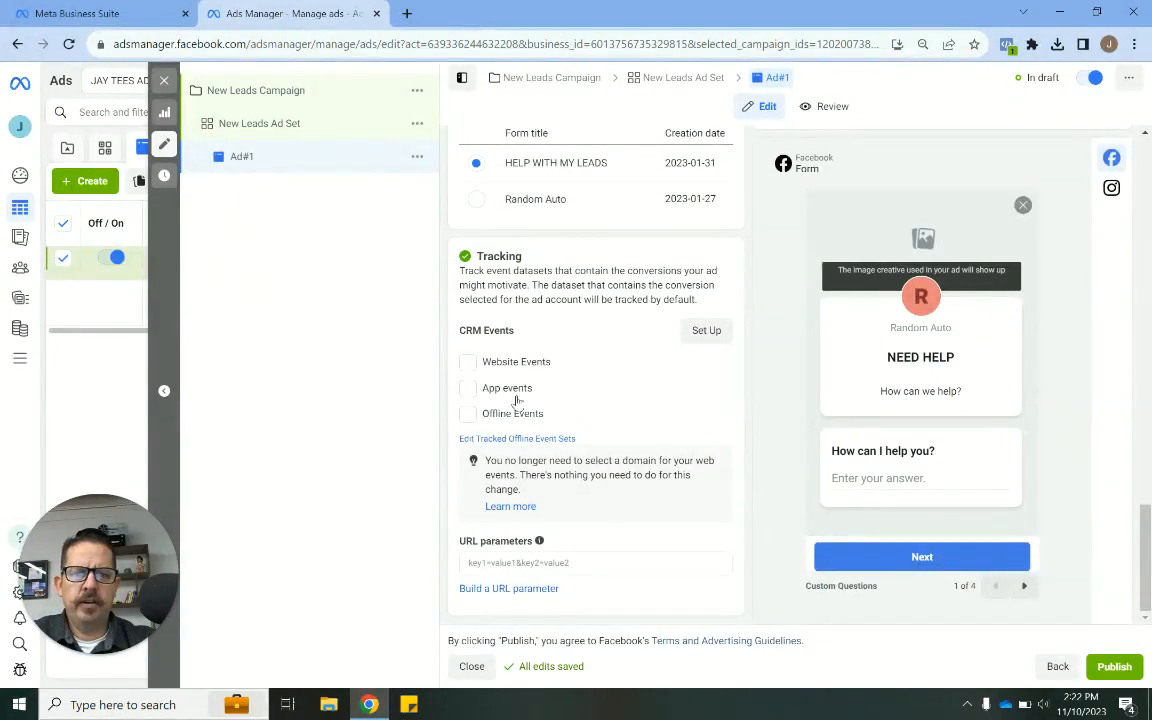
scroll(487, 368, "up", 3)
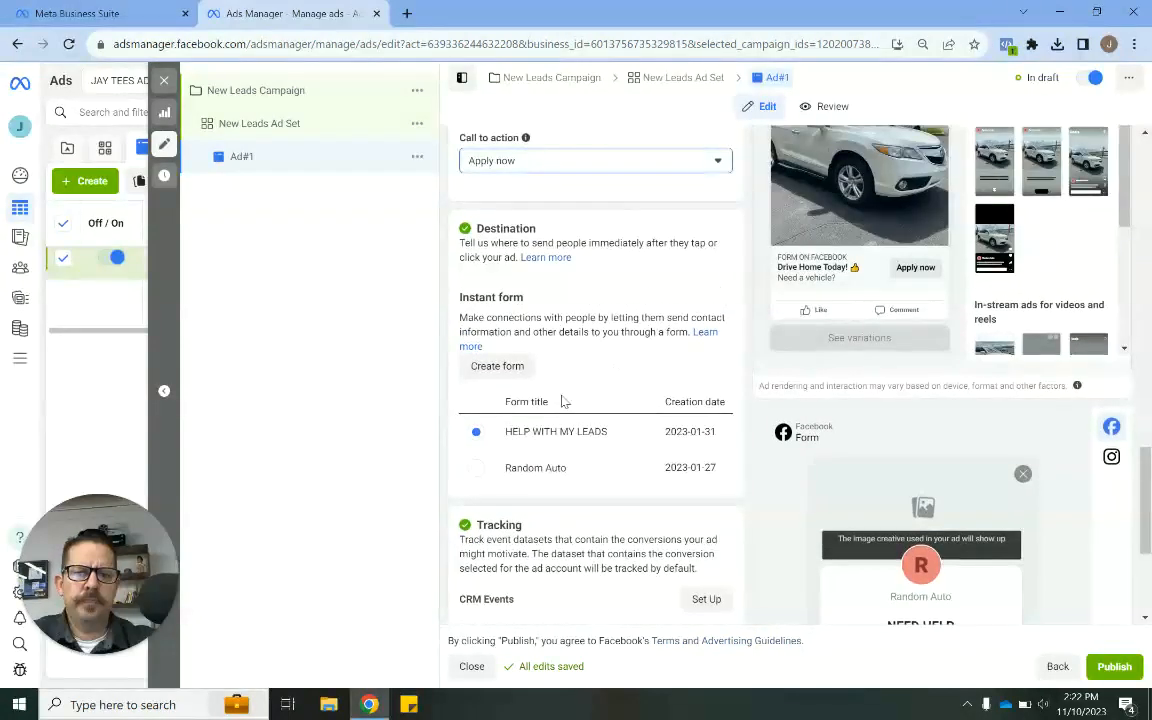
left_click(475, 468)
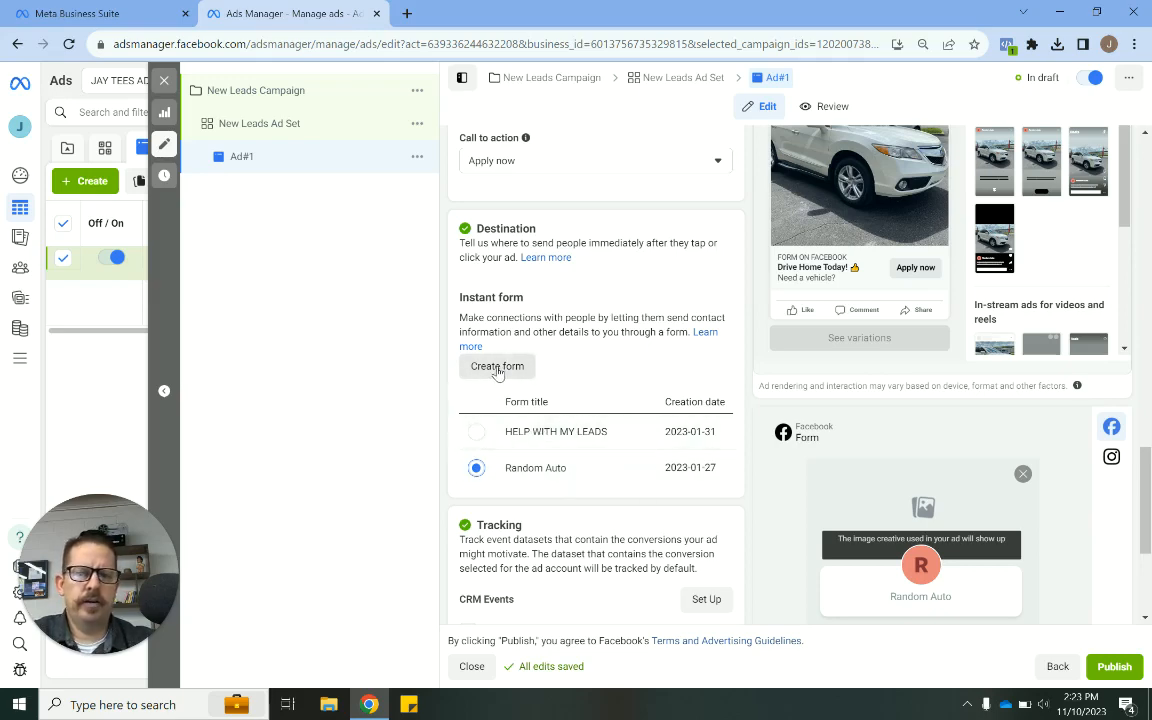
- Start creating a new instant form, accept the credit ads notice, and name it "NOV Leads"
left_click(497, 368)
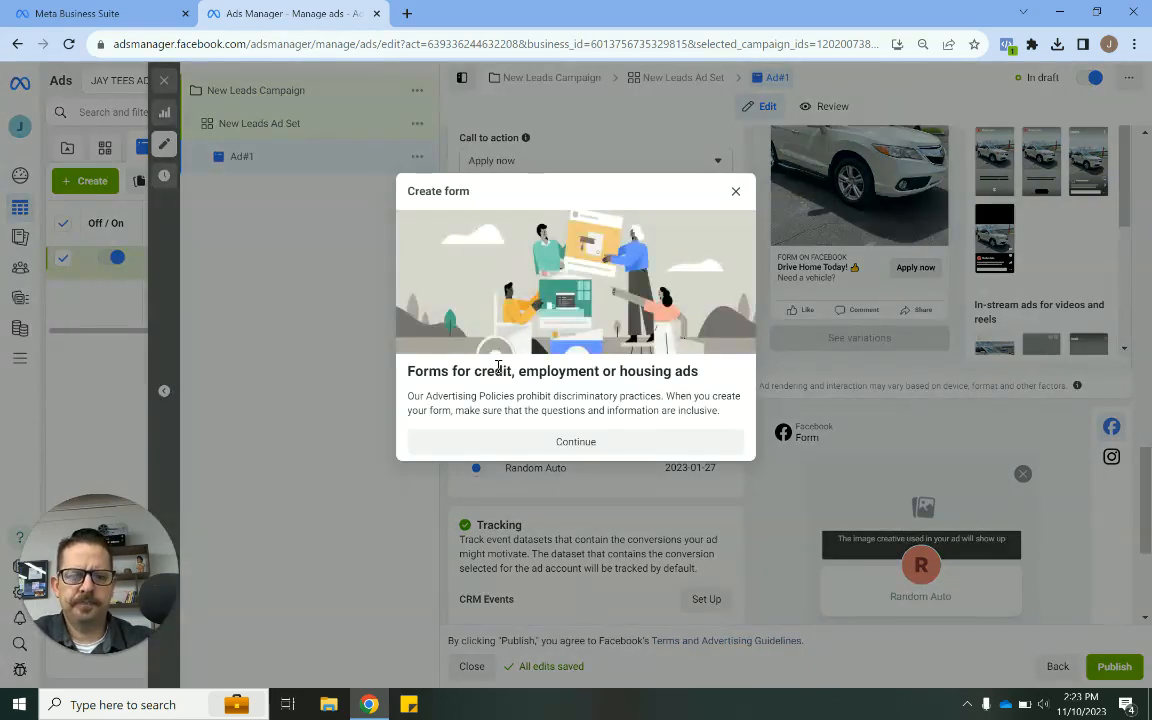
left_click(522, 440)
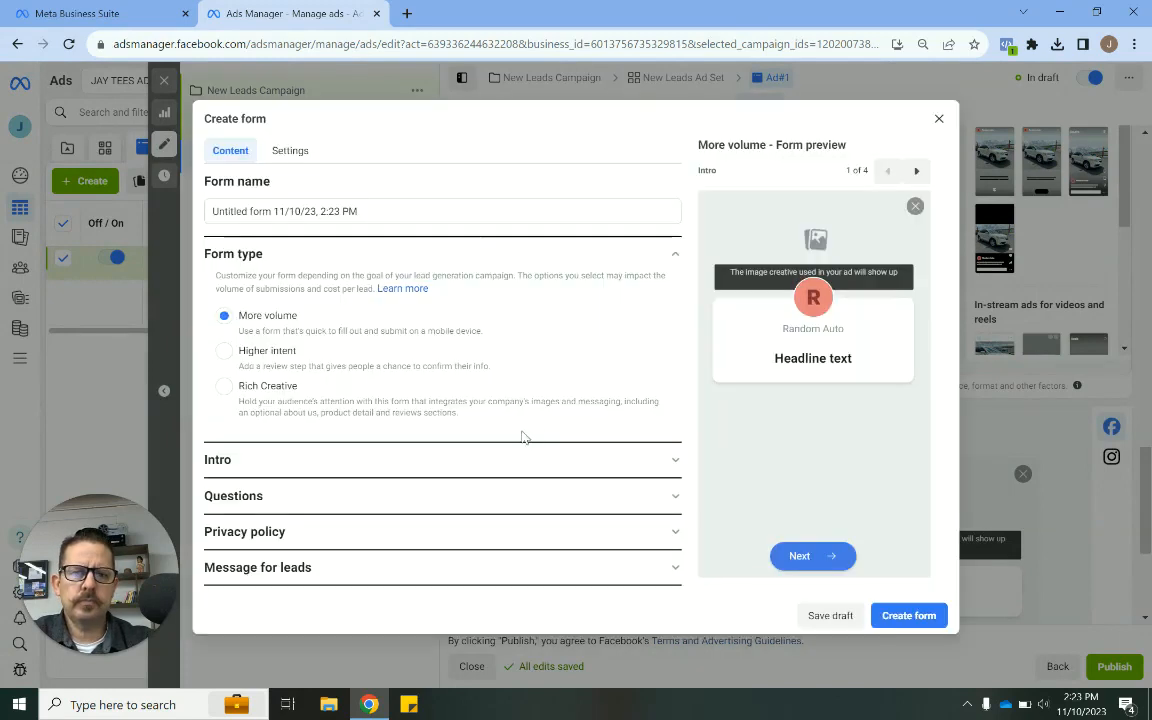
triple_click(336, 212)
type("NOV Leads")
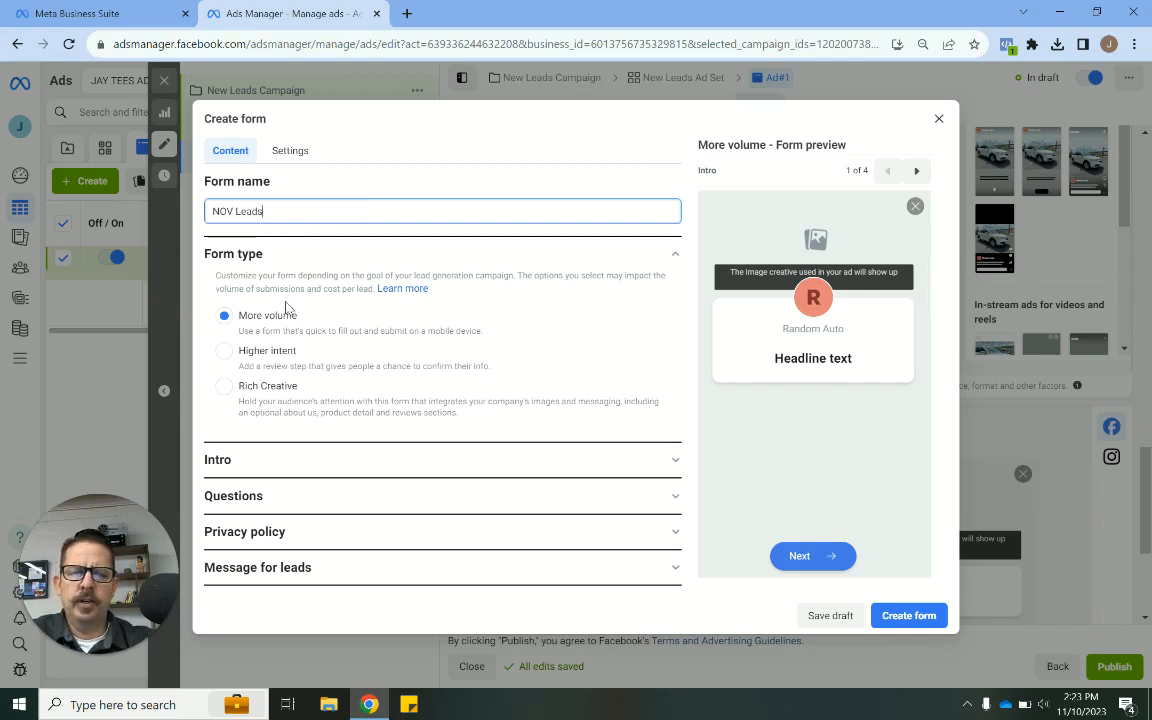
- Open the form's Intro section and enter "Drive Home Today" as the greeting headline
left_click(292, 460)
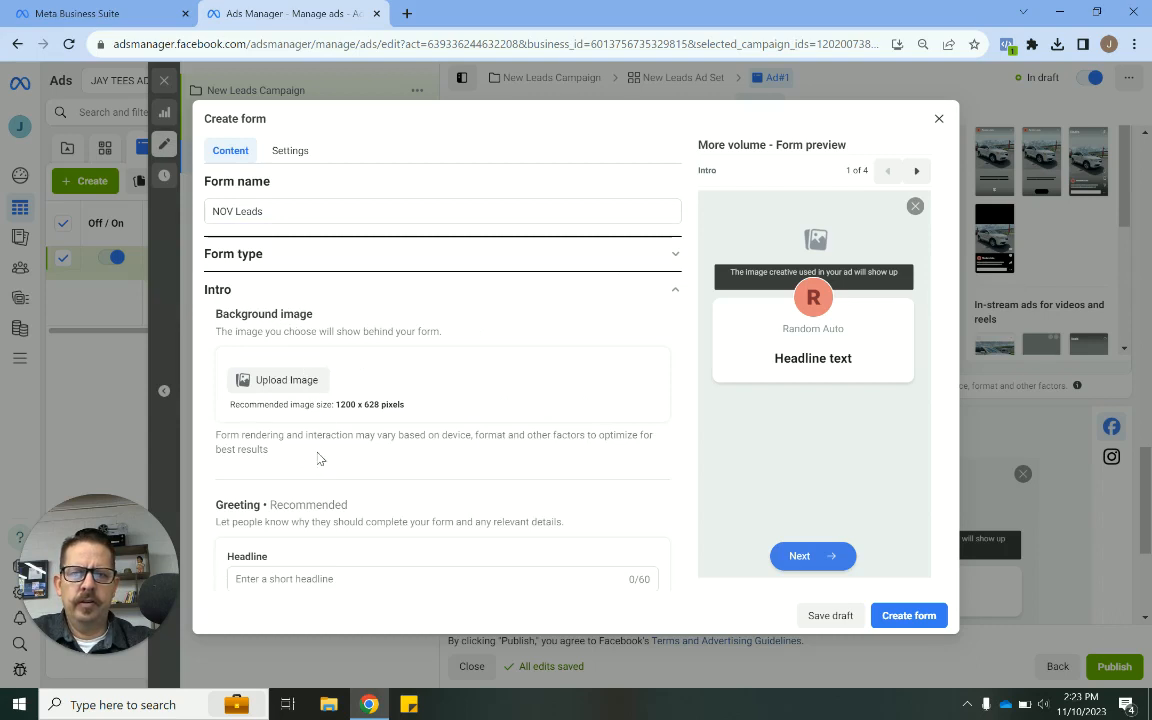
scroll(404, 450, "down", 2)
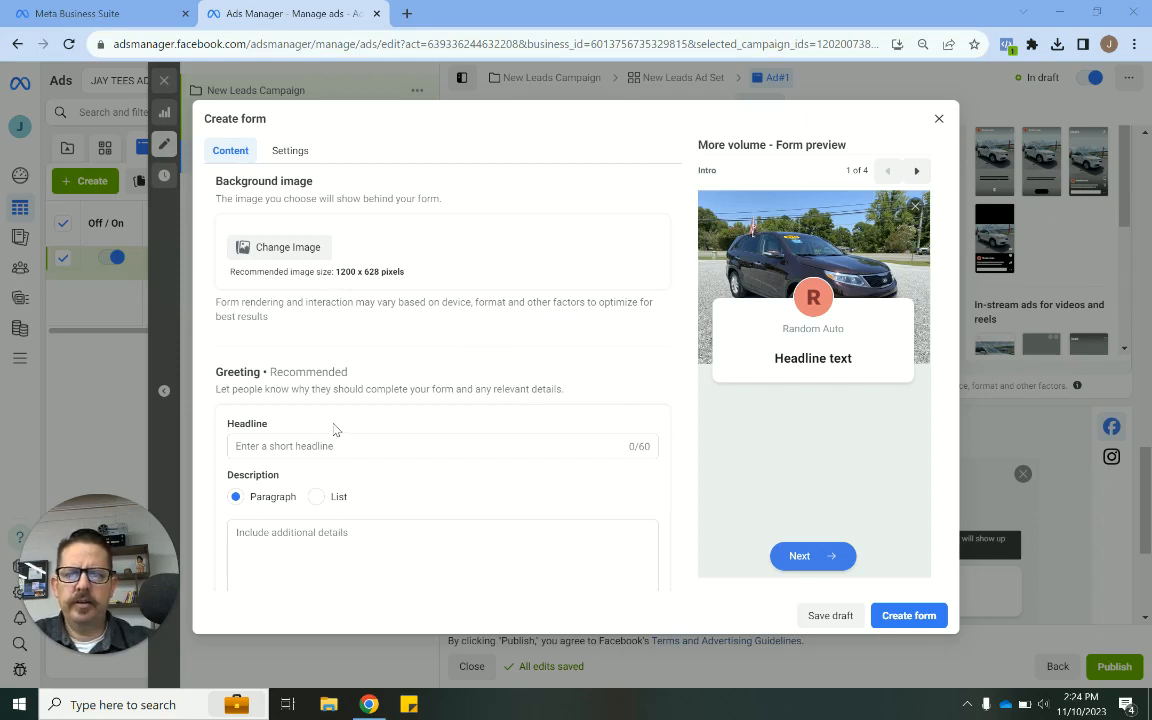
scroll(335, 429, "down", 1)
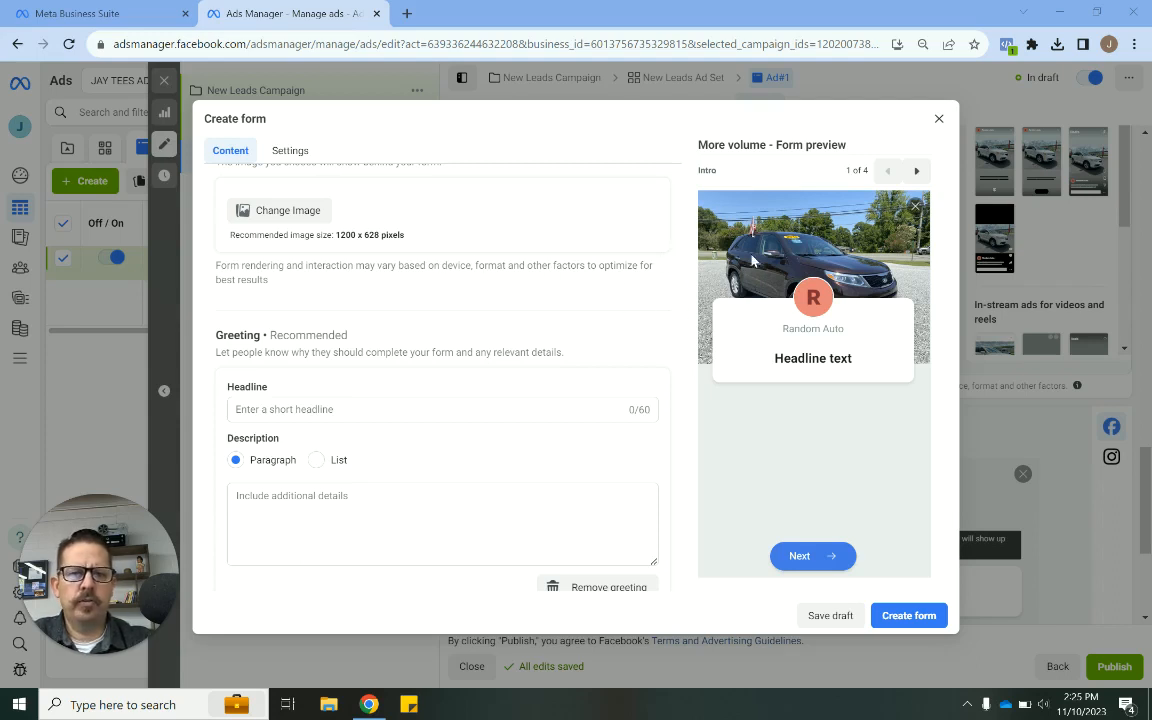
scroll(347, 327, "down", 1)
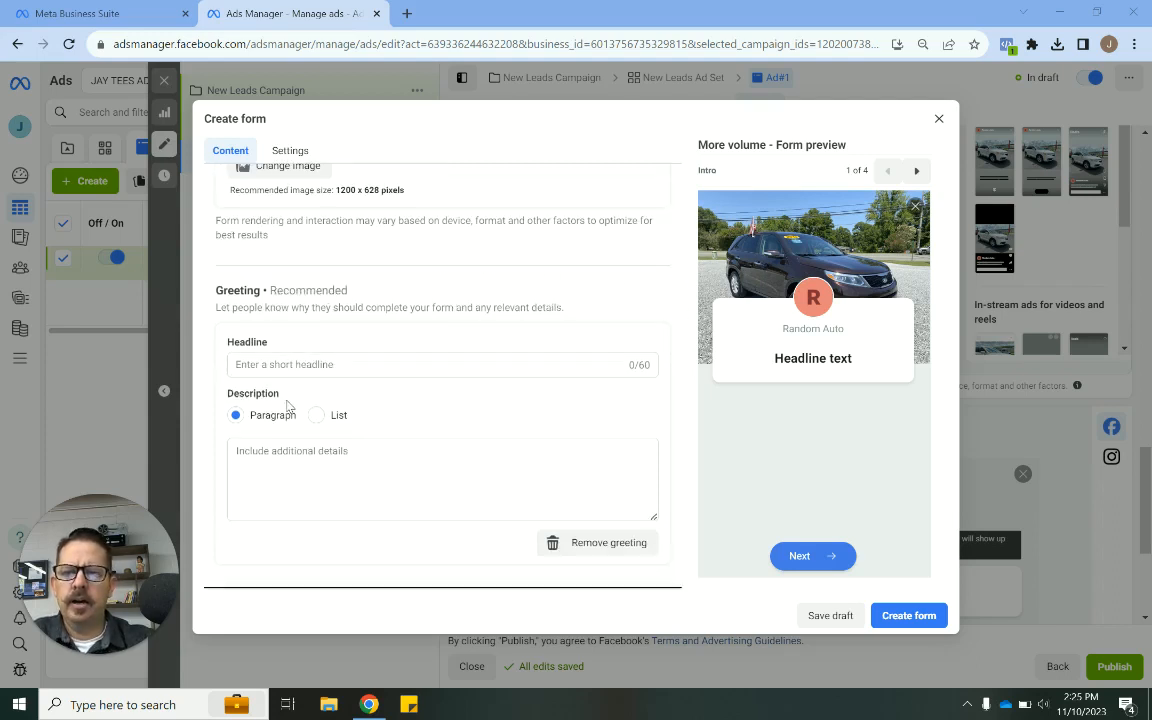
left_click(278, 364)
type("Get")
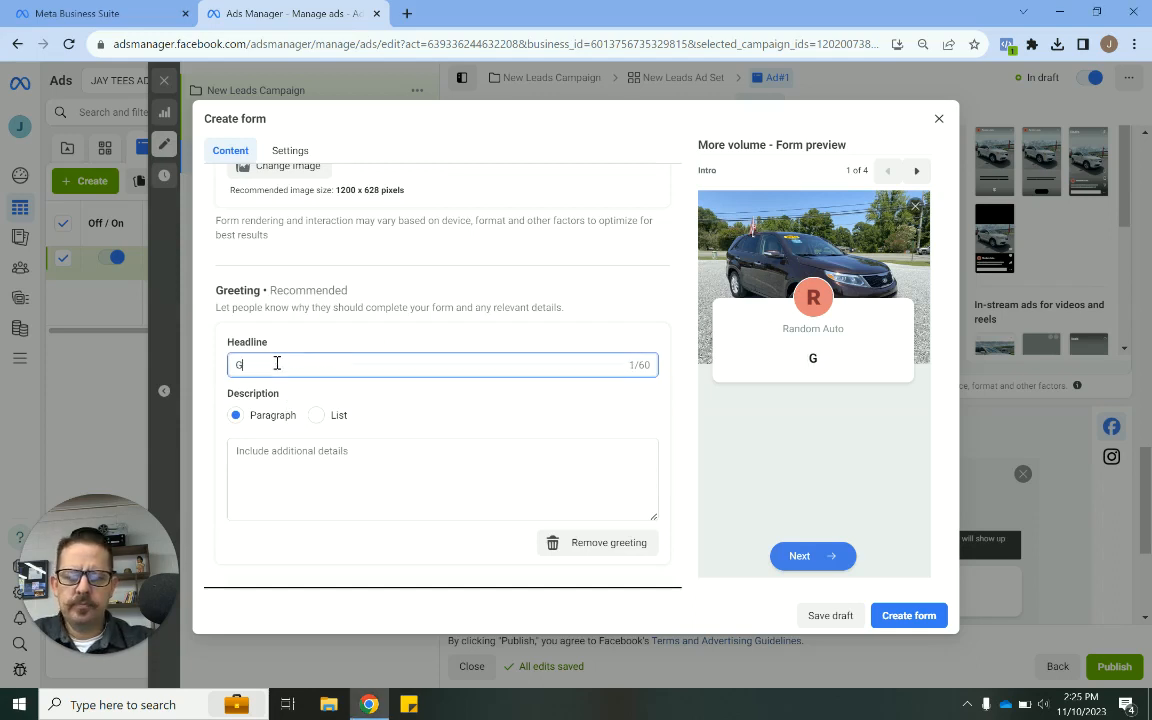
key("BackSpace")
key("BackSpace")
key("BackSpace")
key("BackSpace")
type("D")
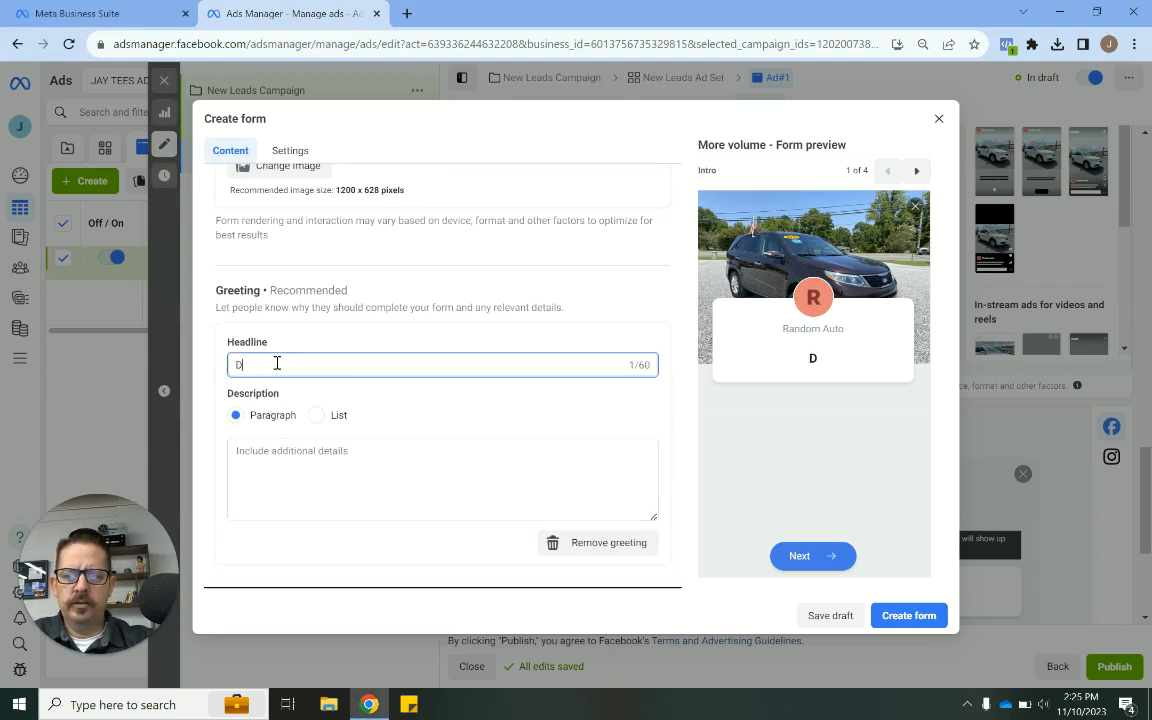
type("rive Home Today")
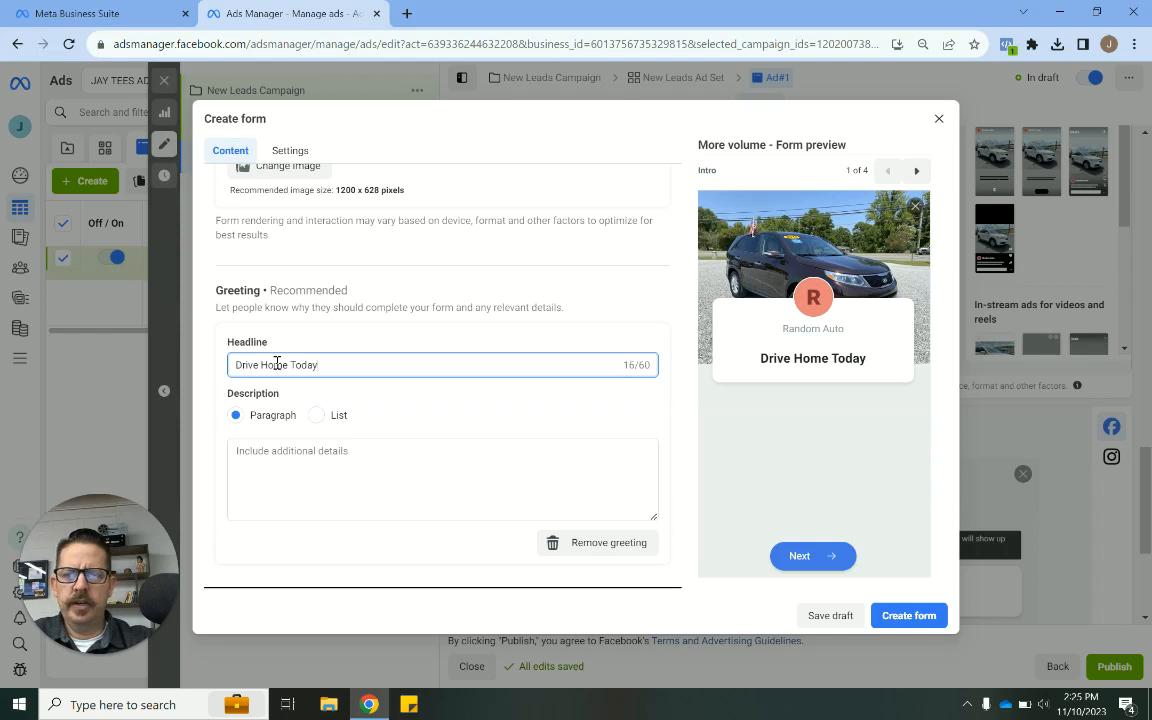
- Remove the greeting from the form's intro
scroll(277, 364, "down", 1)
left_click(315, 362)
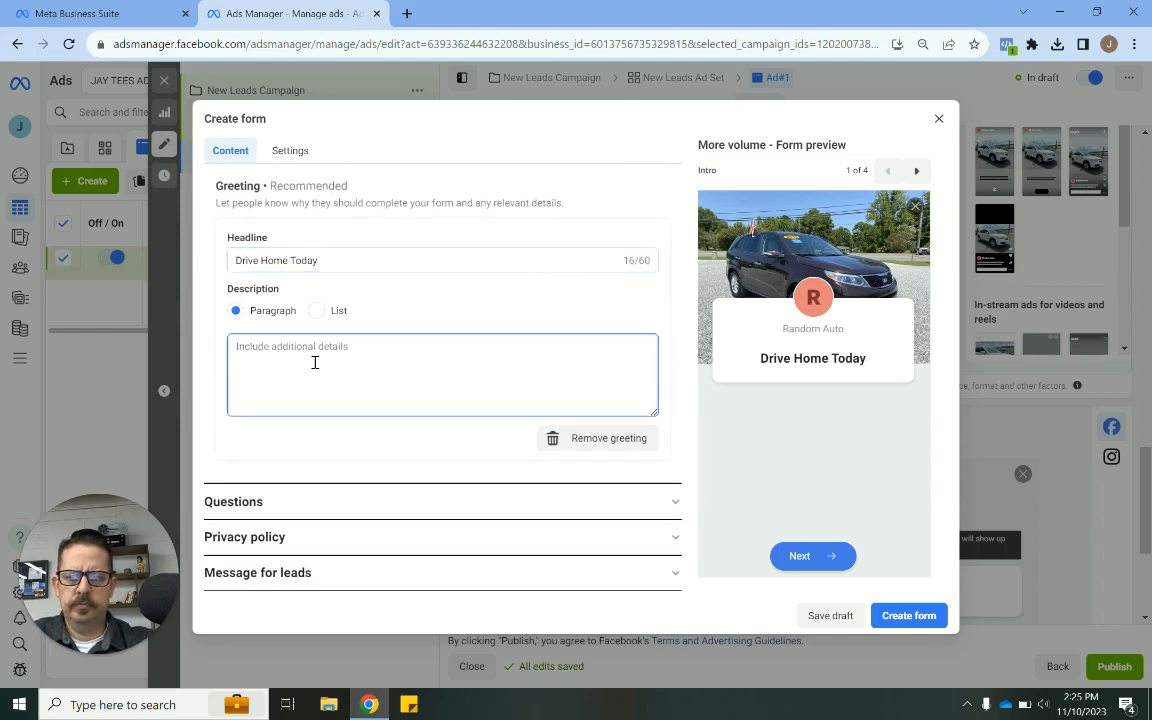
left_click(620, 442)
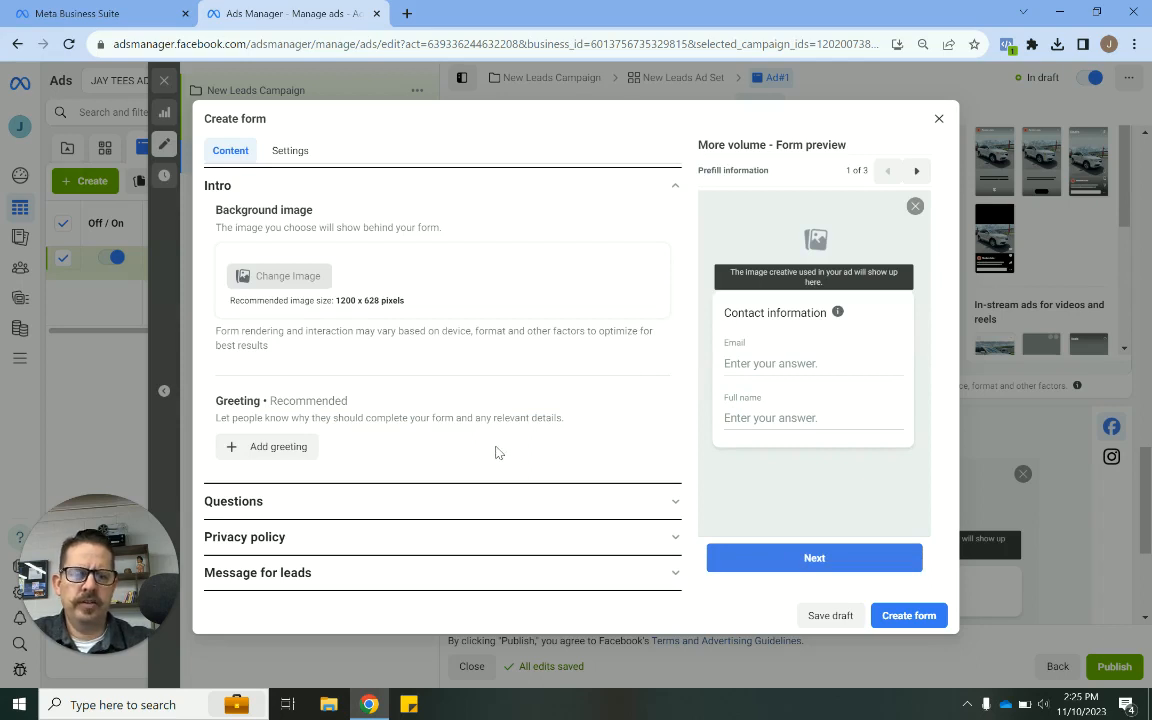
- Open the form's Questions section and dismiss the conditional logic notice
left_click(357, 503)
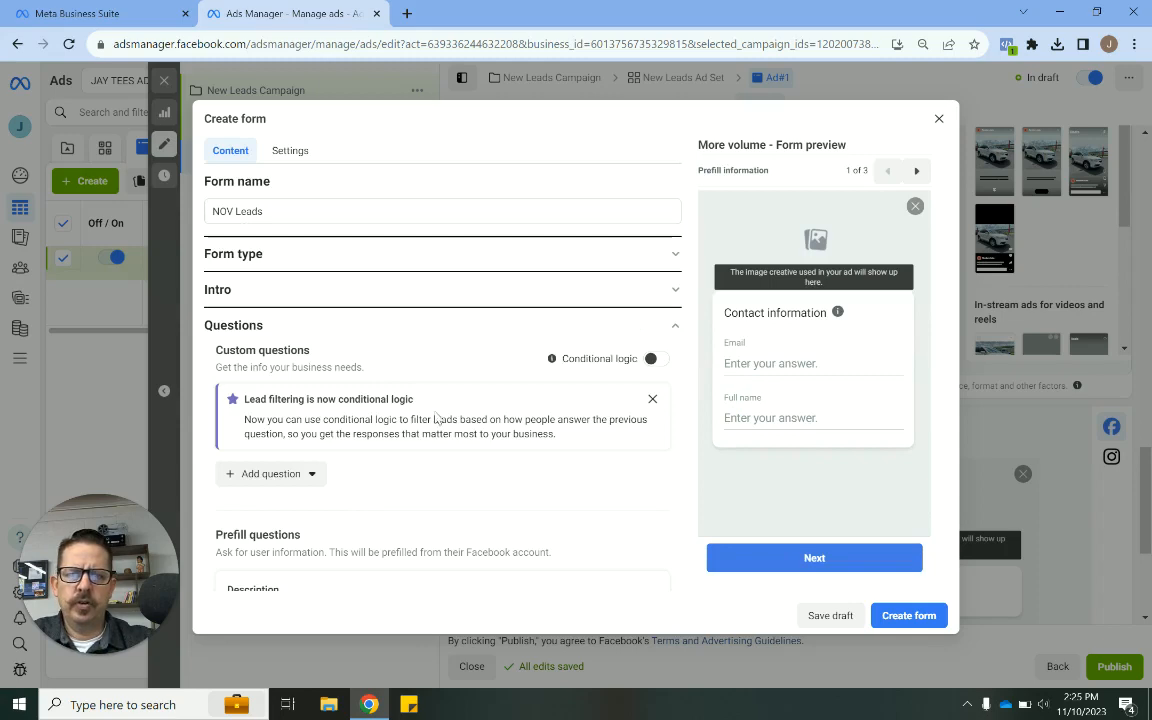
scroll(450, 430, "down", 2)
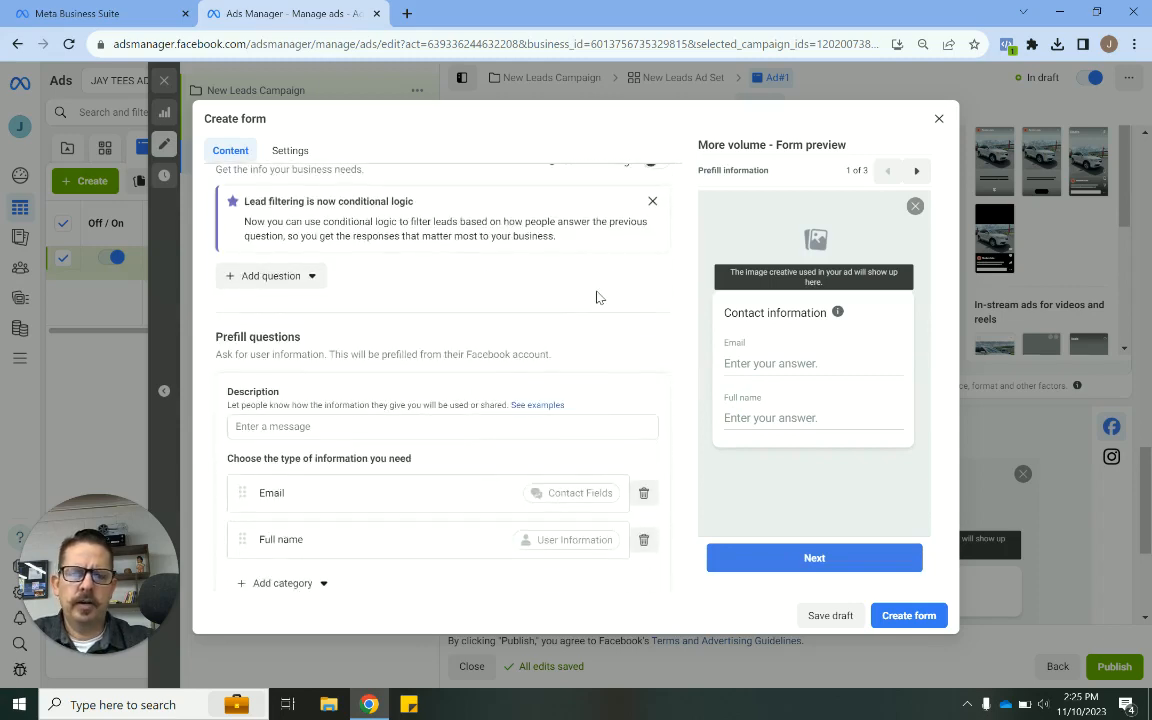
scroll(597, 297, "up", 1)
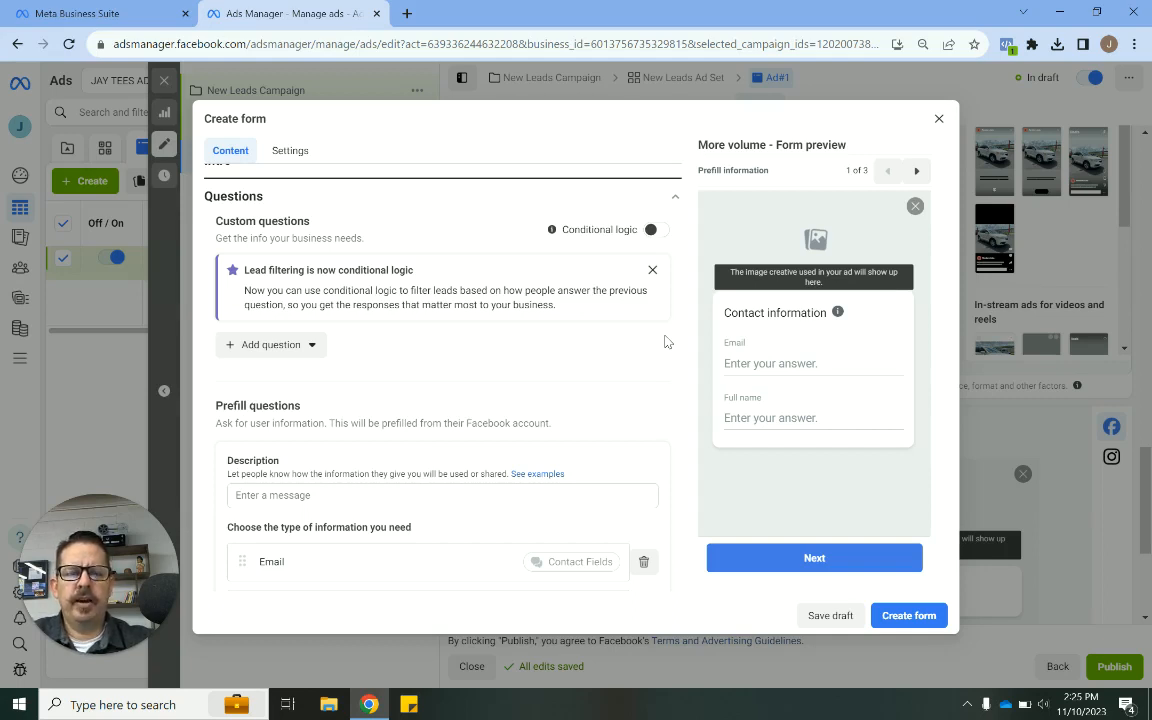
left_click(653, 270)
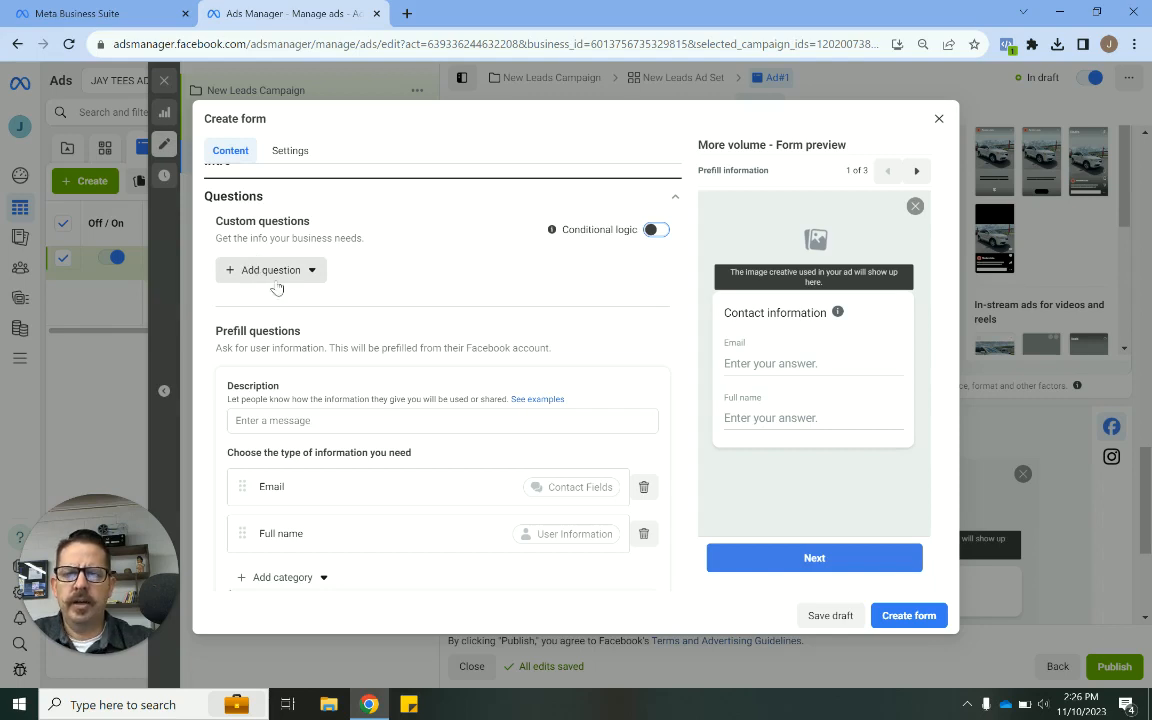
- Dismiss the notice about limited prefill options for credit ads
scroll(470, 360, "down", 1)
scroll(470, 360, "down", 1)
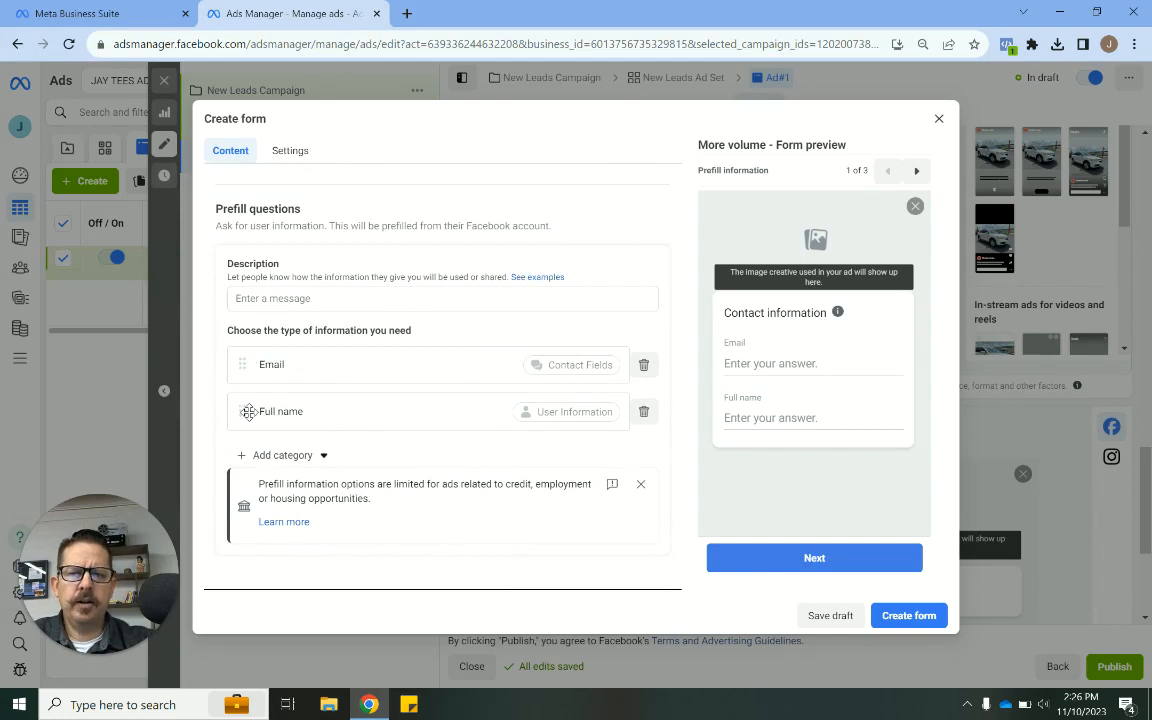
scroll(347, 424, "down", 1)
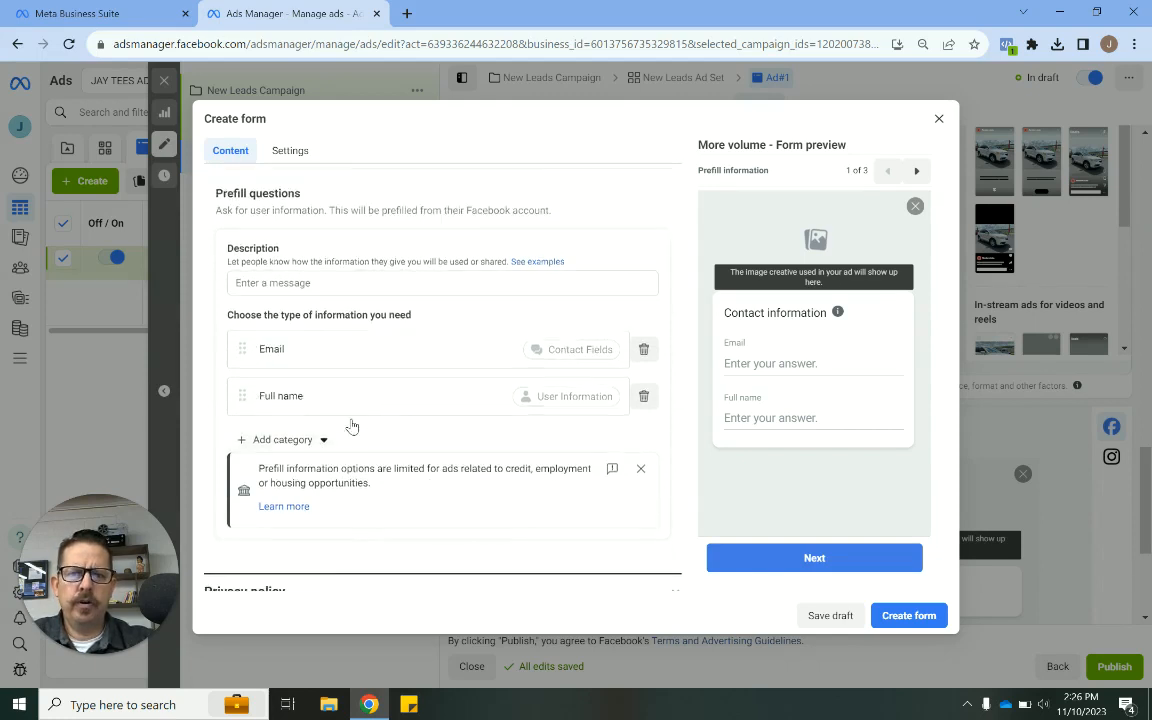
left_click(640, 413)
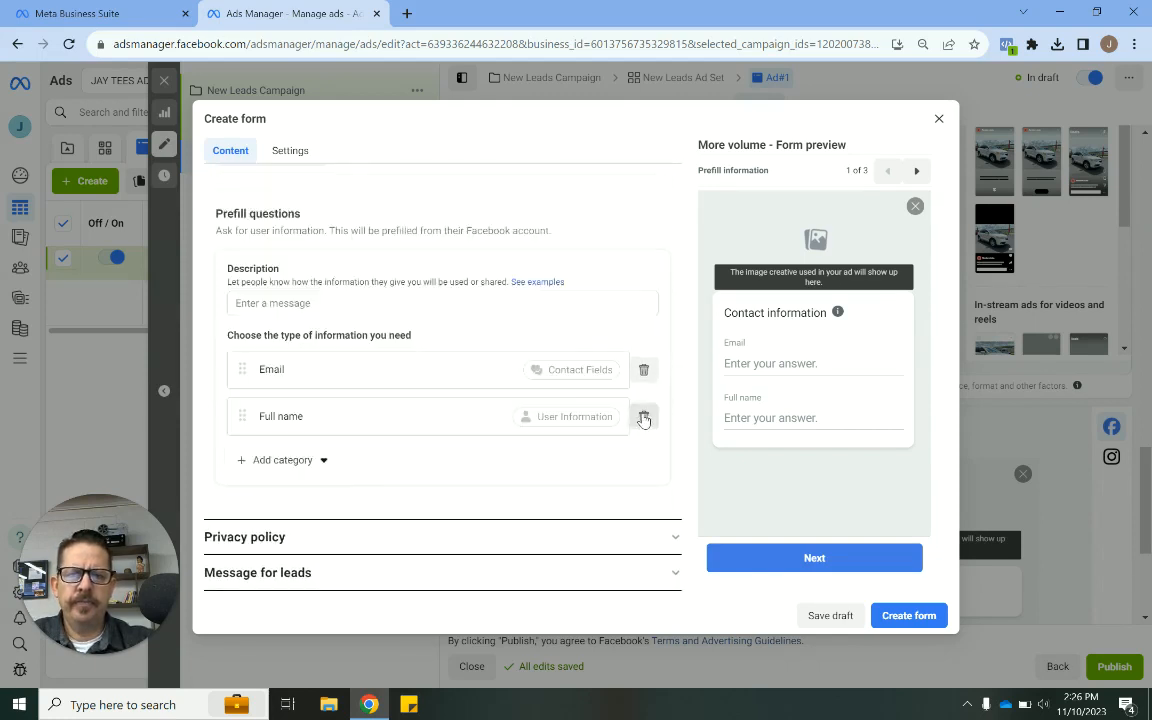
- Add a Phone number prefill question and move it to the top of the prefill list
left_click(313, 460)
mouse_move(300, 491)
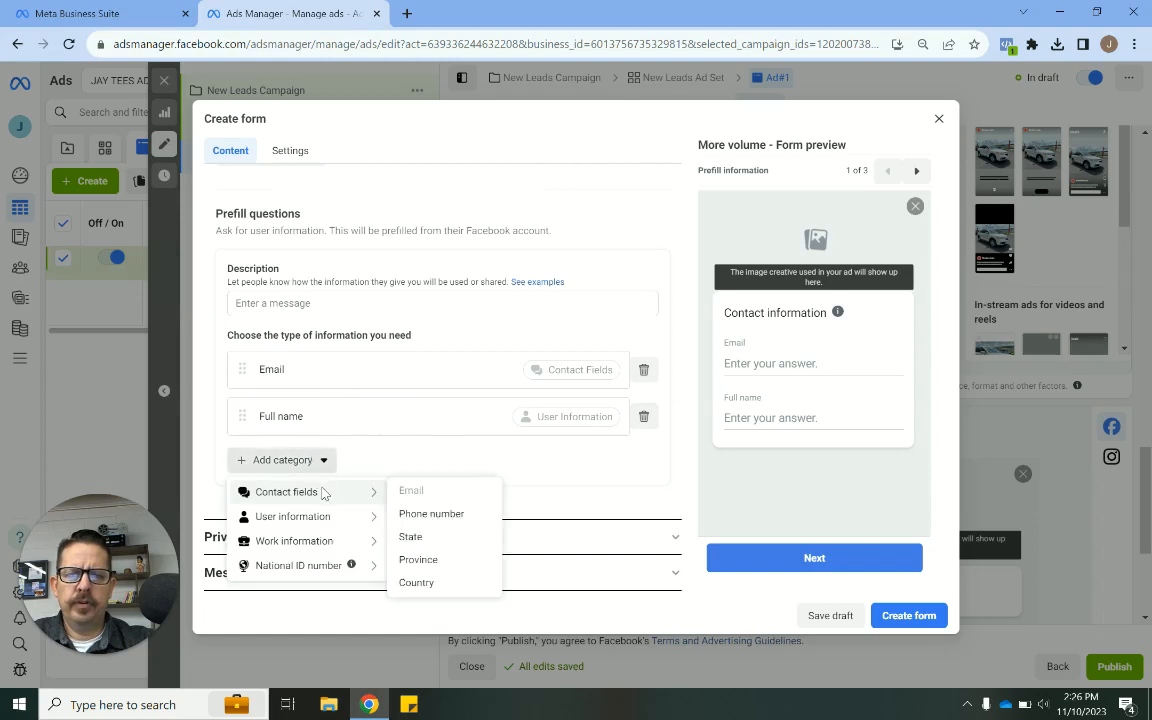
left_click(431, 514)
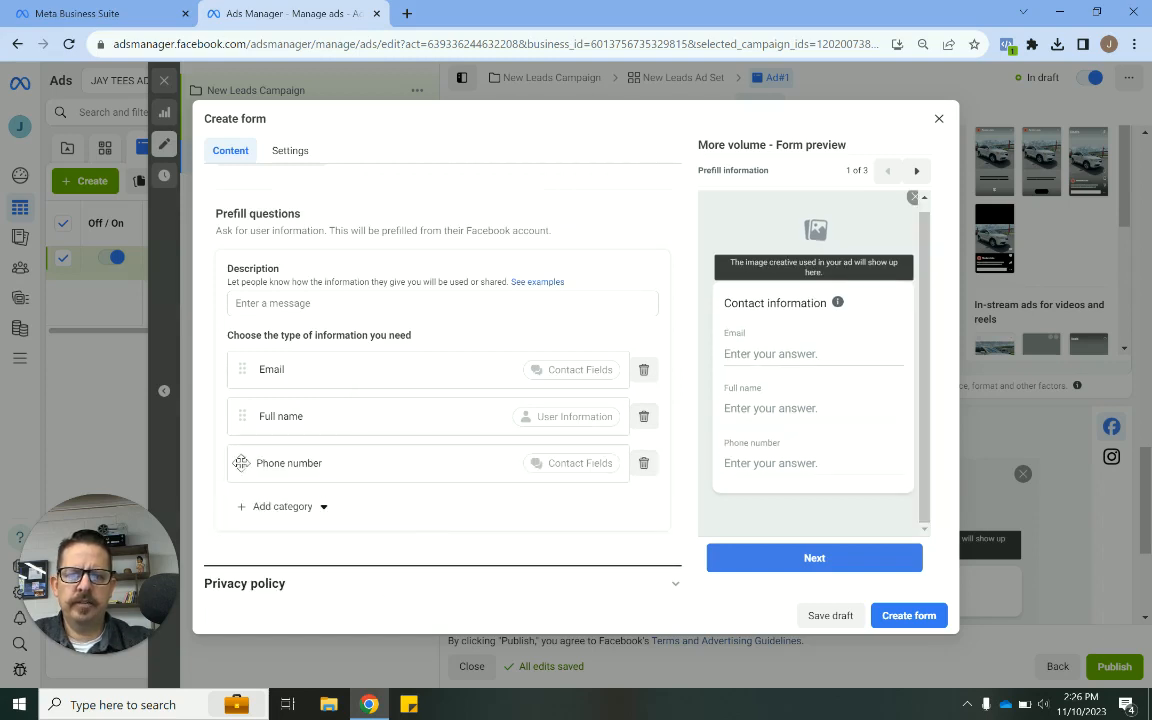
left_click_drag(241, 463, 255, 358)
scroll(594, 354, "down", 1)
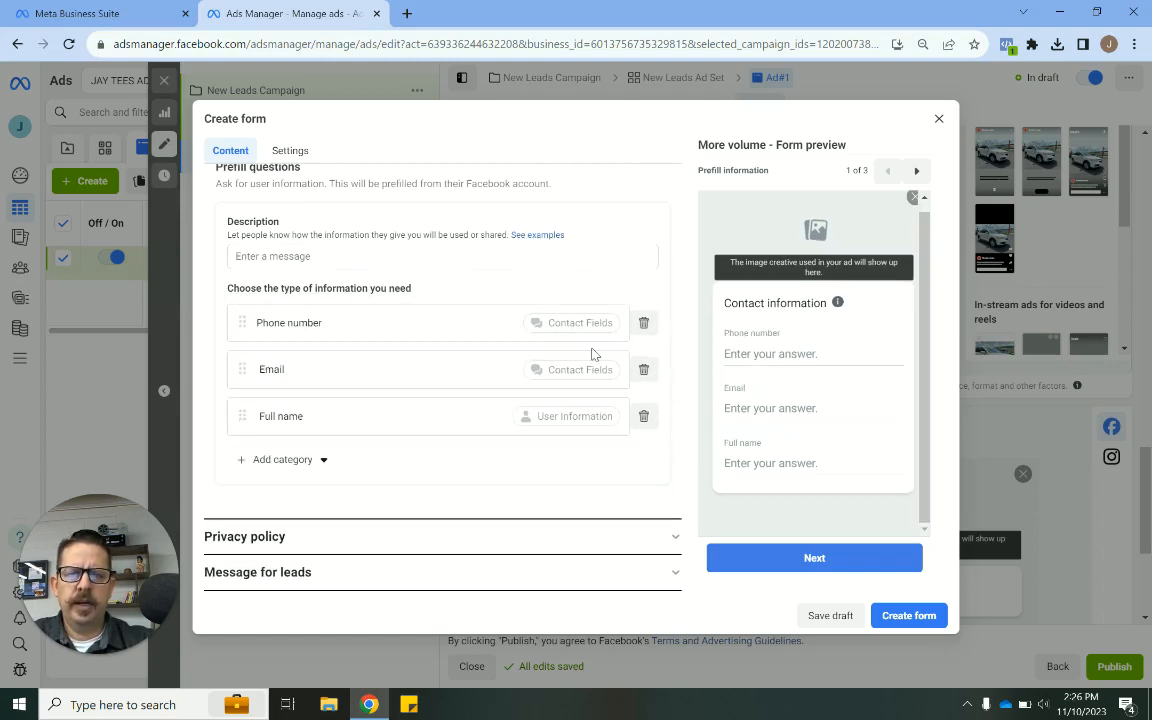
left_click(325, 466)
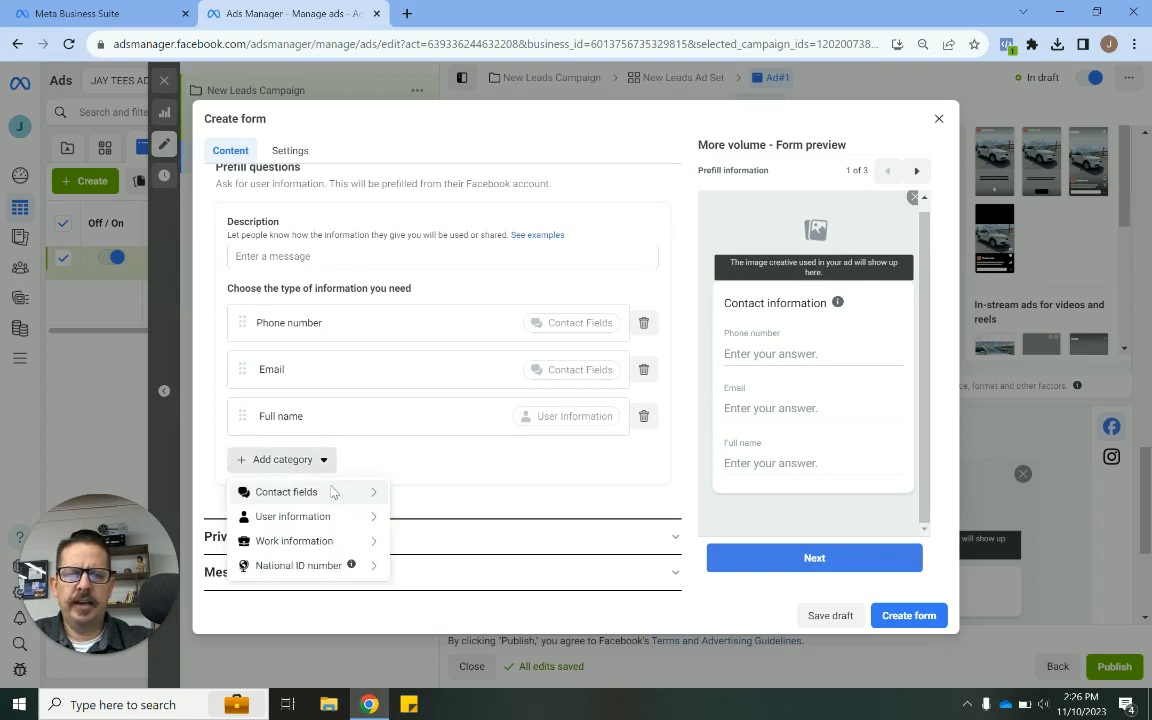
mouse_move(300, 492)
mouse_move(355, 519)
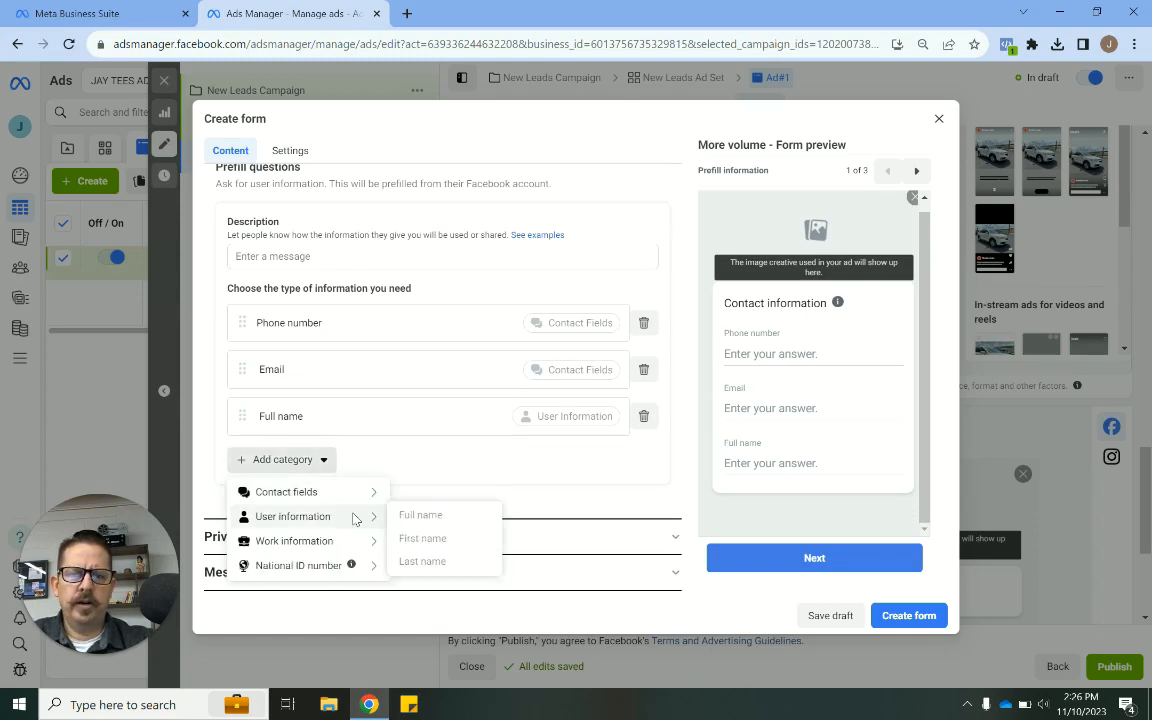
mouse_move(342, 543)
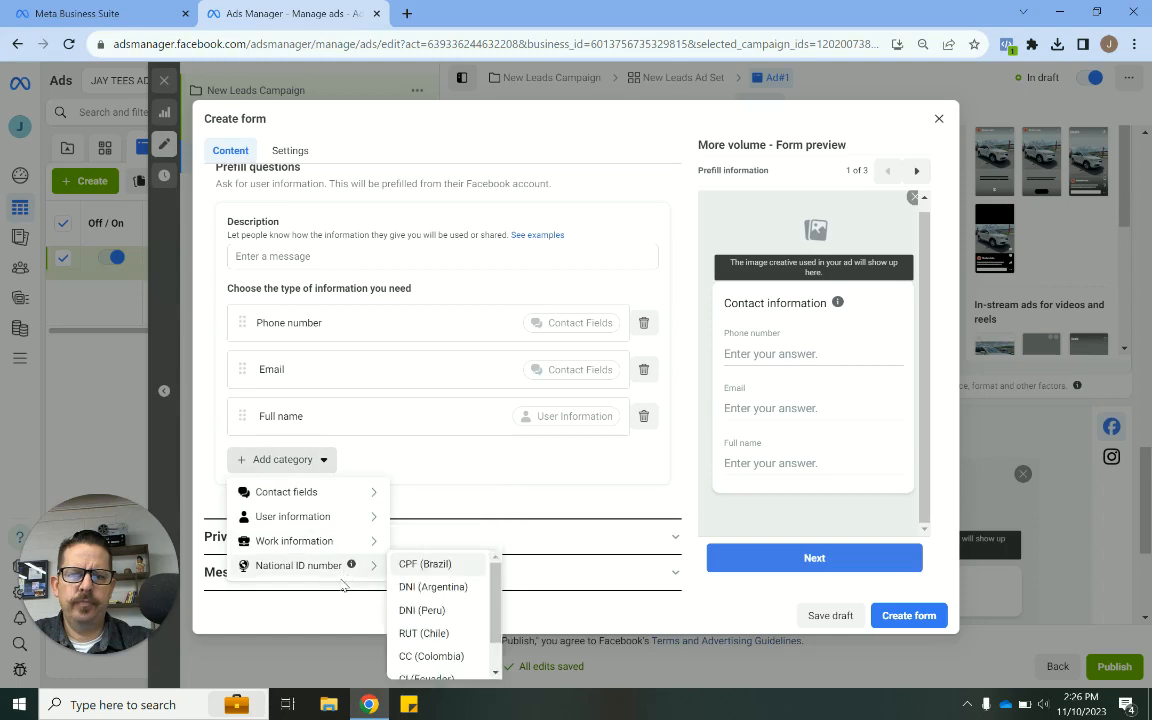
mouse_move(340, 500)
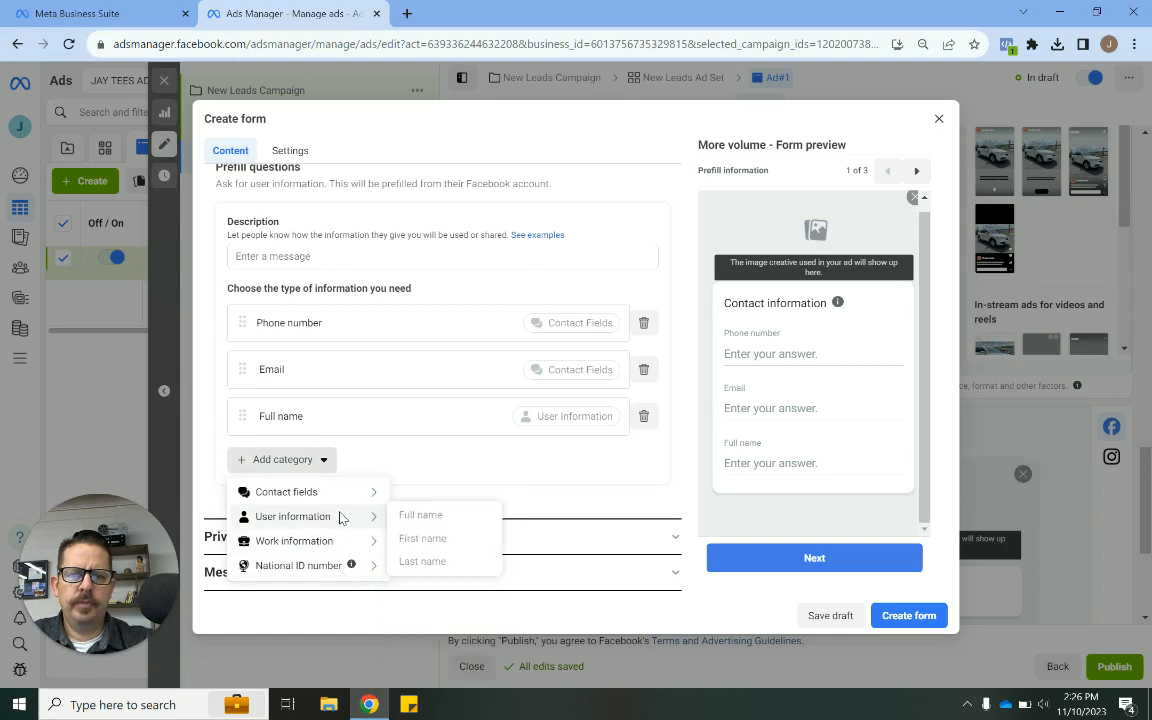
mouse_move(342, 543)
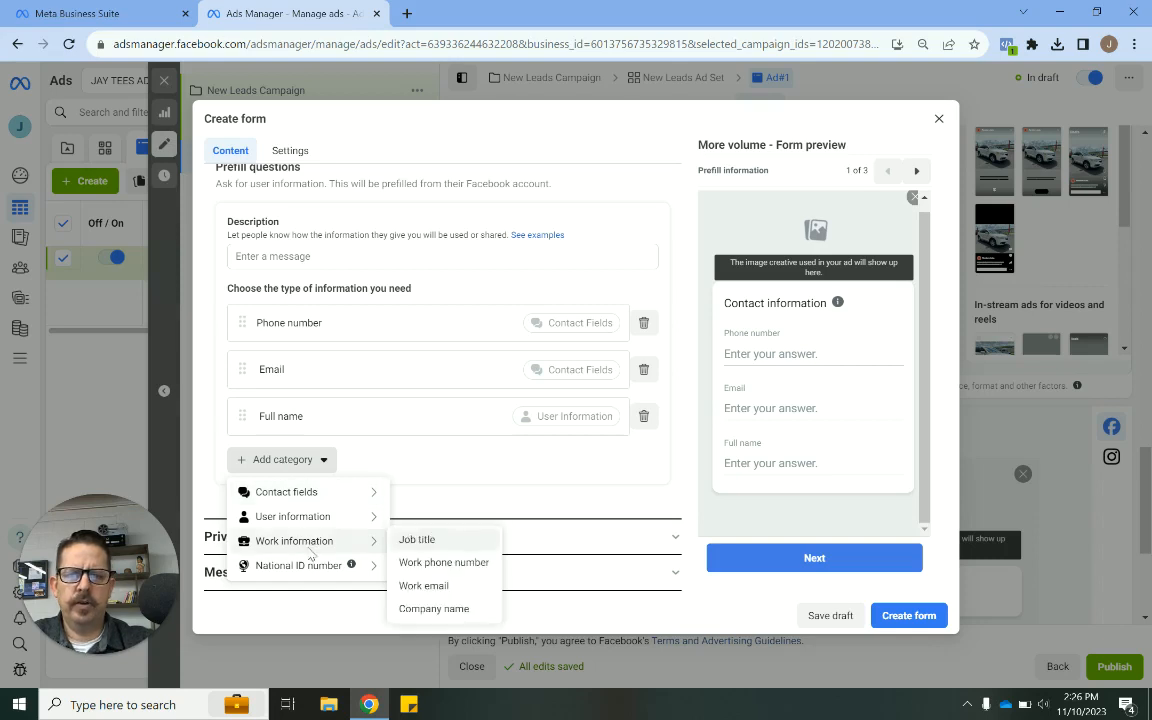
left_click(647, 471)
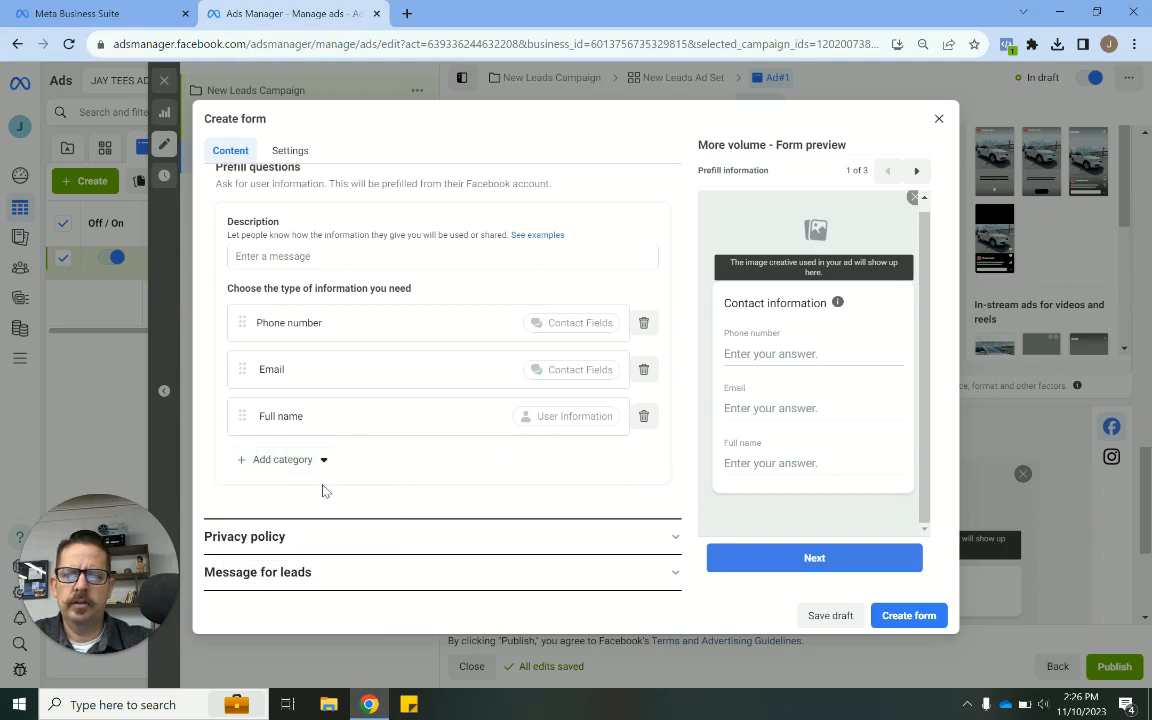
- Add a multiple-choice custom question asking "Do you have a vehicle to trade?"
scroll(321, 378, "up", 3)
left_click(294, 352)
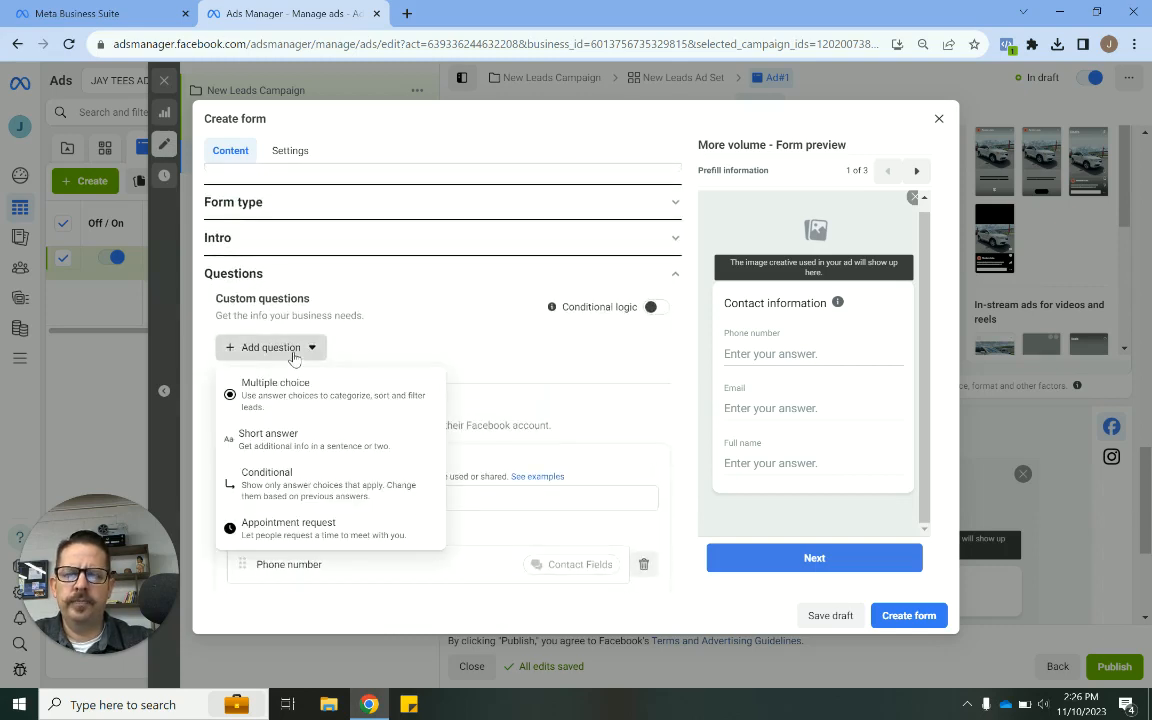
left_click(352, 398)
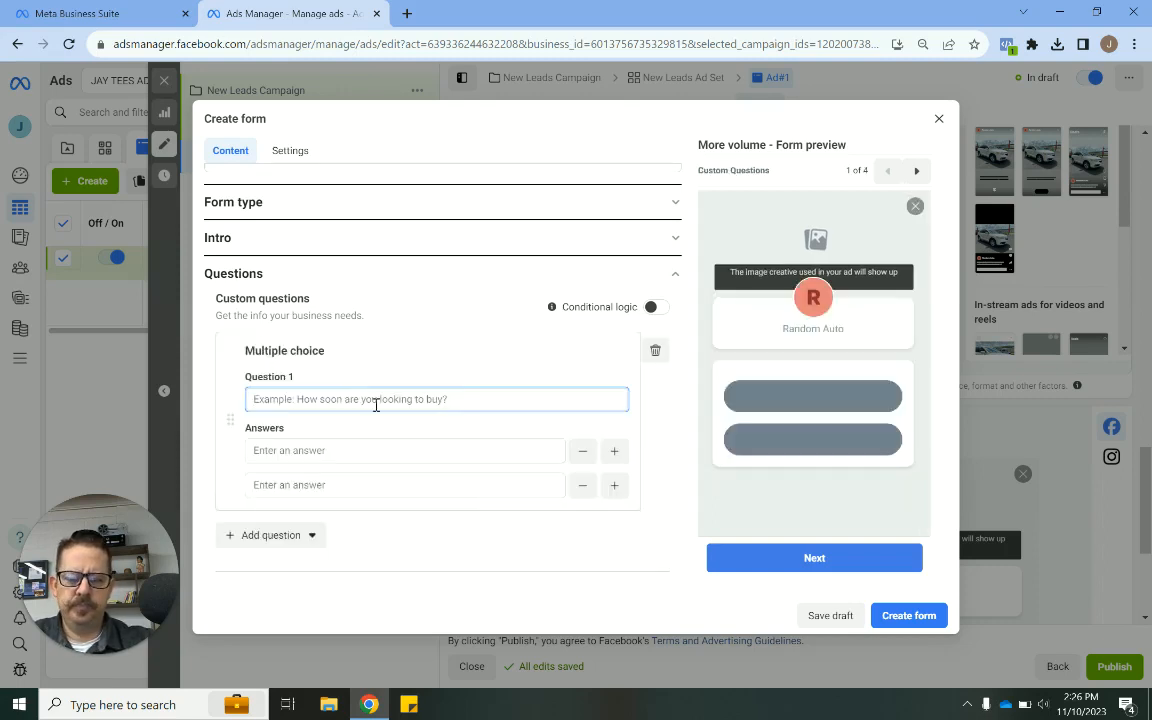
type("Do you have a vehic")
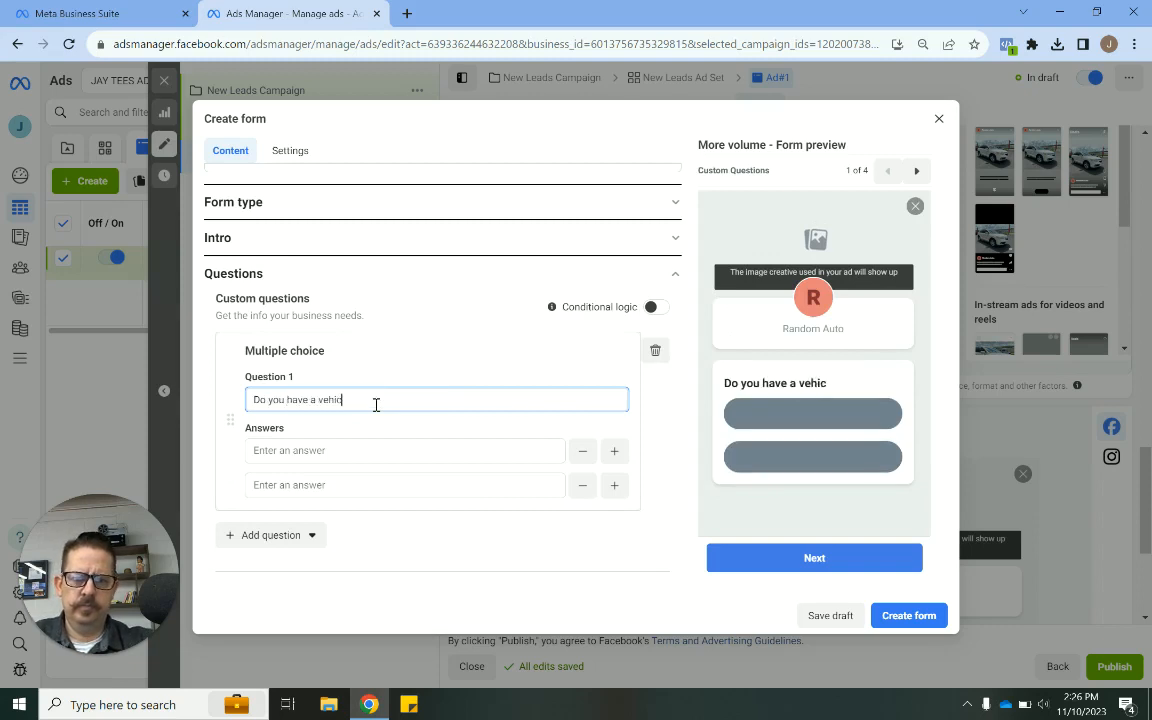
type("le to trade?")
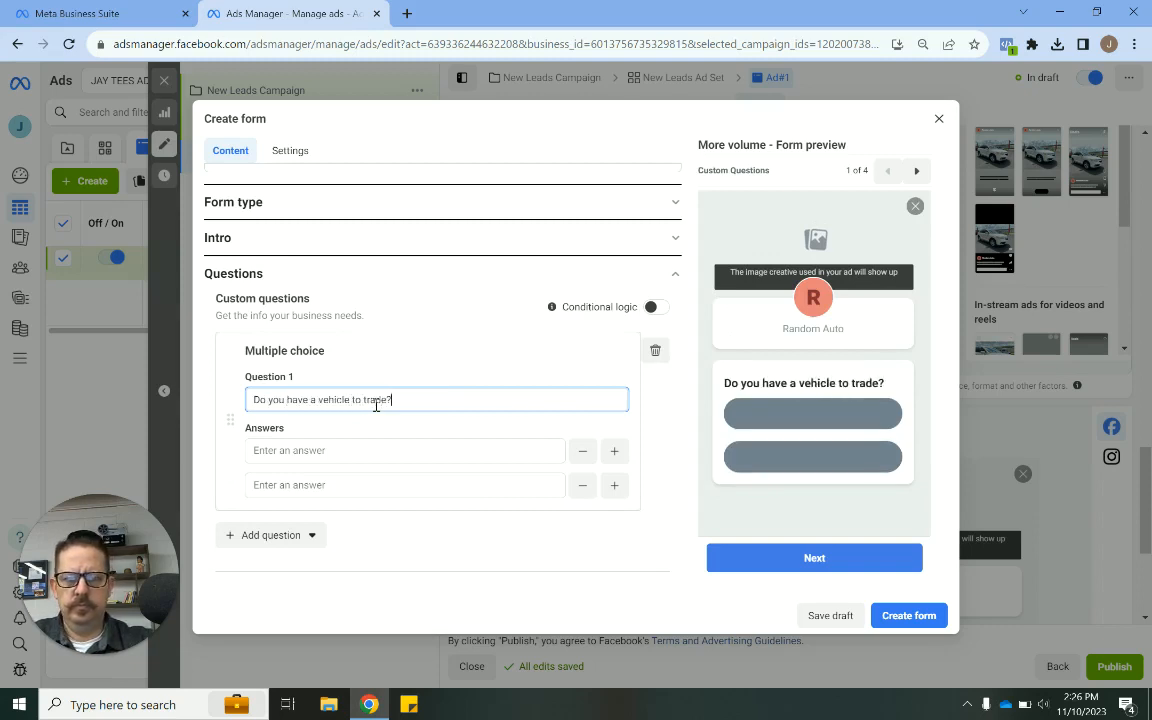
- Enter YES and NO as the multiple-choice question's two answers
left_click(360, 450)
type("YES")
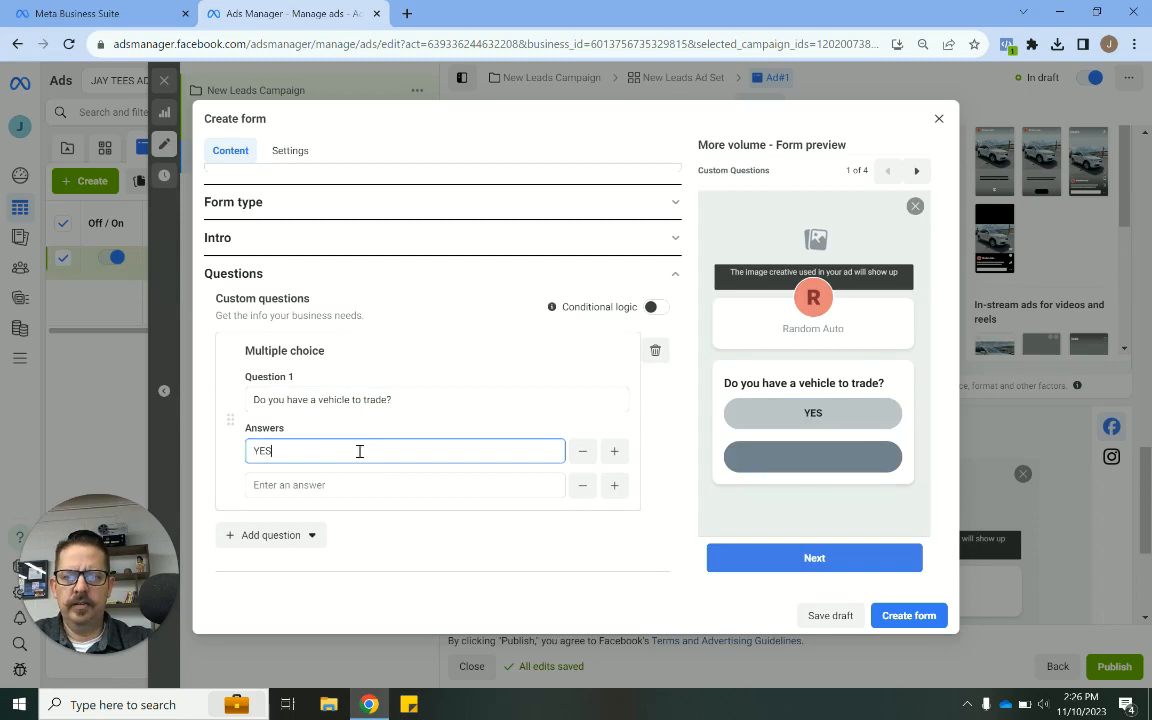
left_click(351, 486)
type("NO")
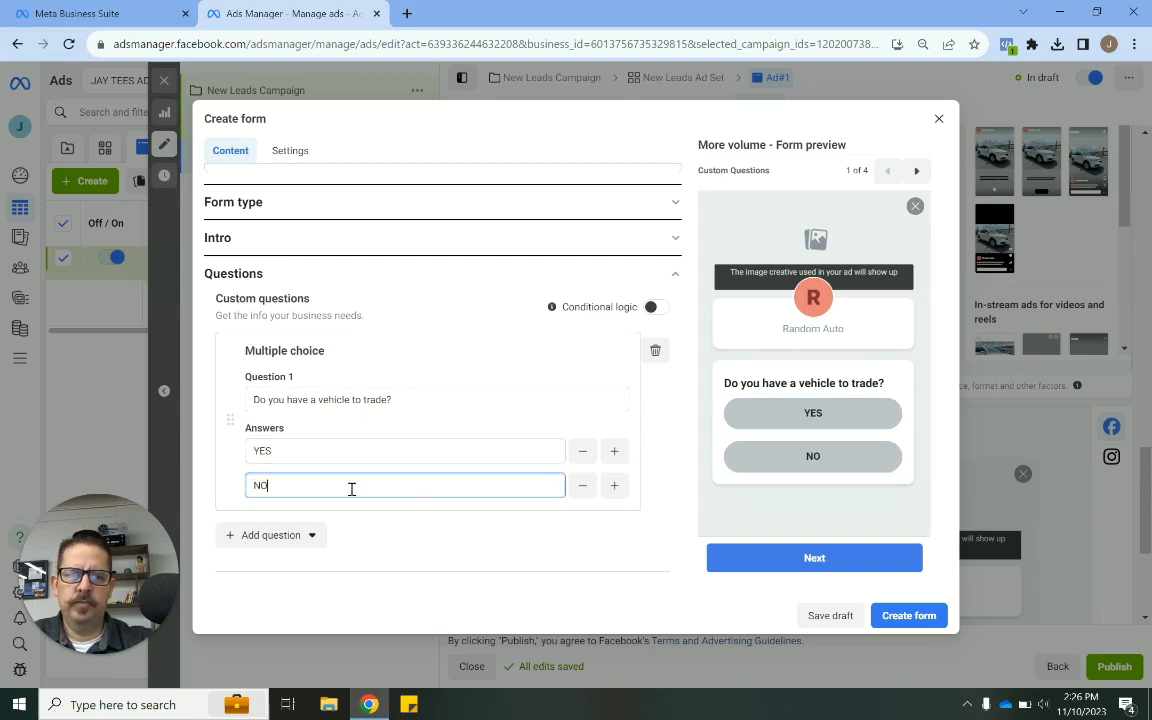
left_click(695, 456)
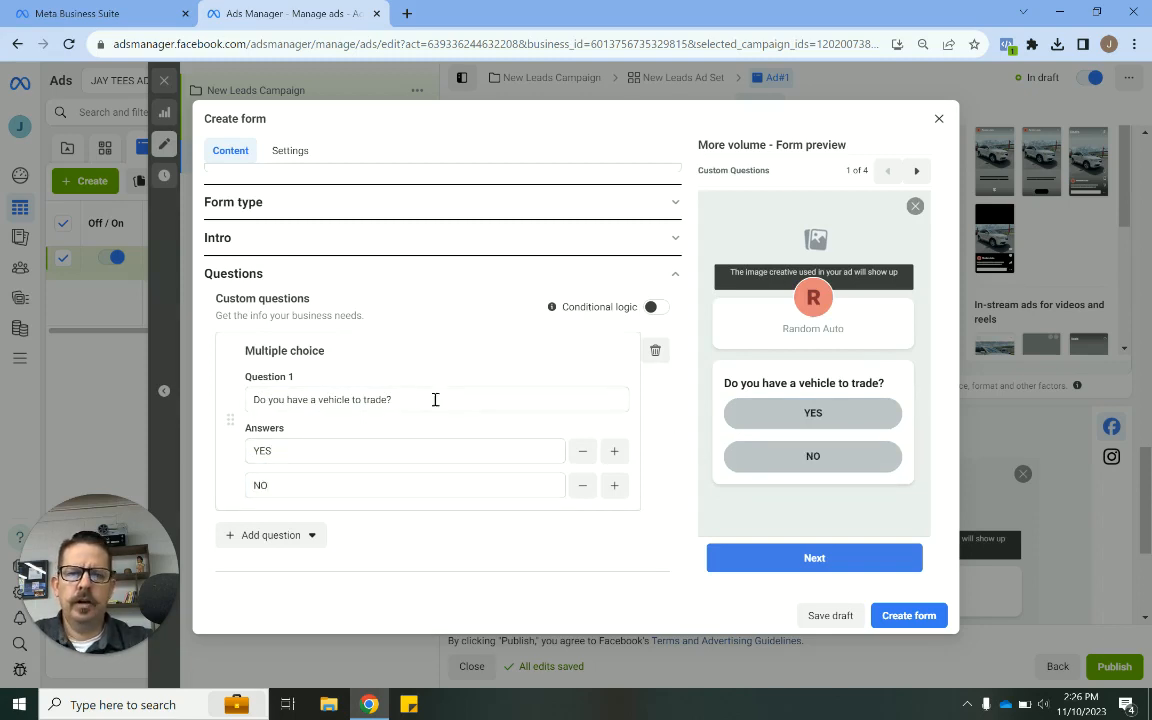
- Reword the custom question as "Do you need to finance?"
left_click(399, 399)
key("ctrl+a")
type("Do you ")
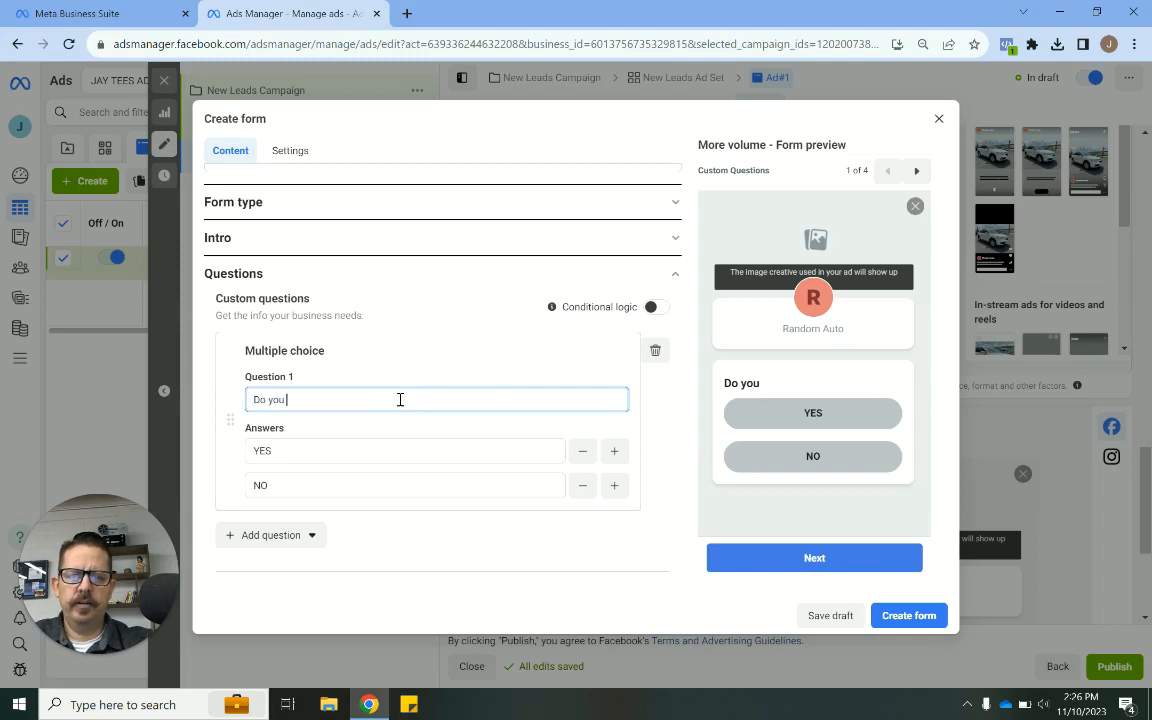
type("need to finance?")
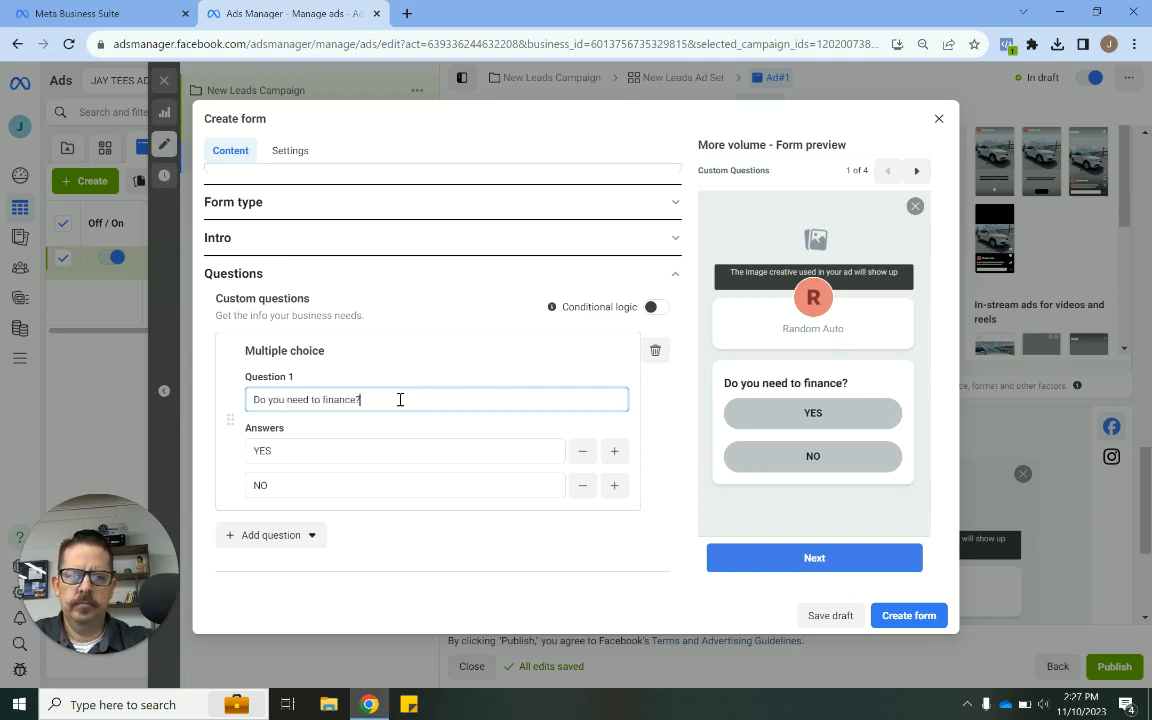
left_click(685, 500)
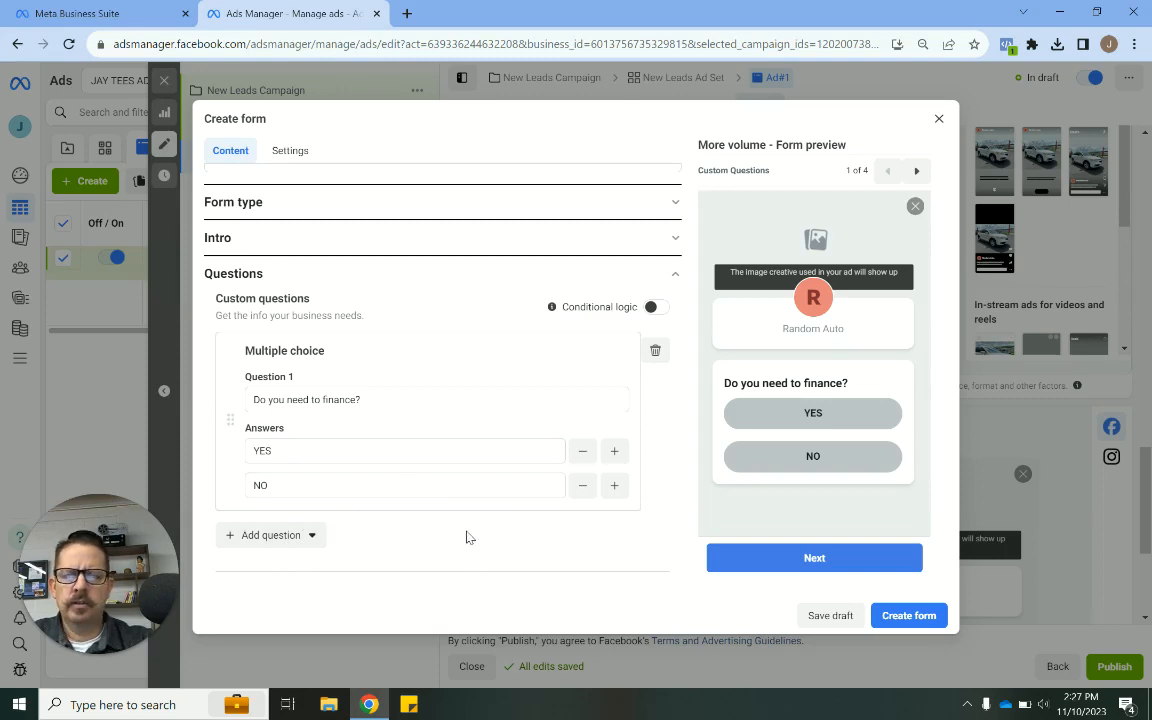
- Move the Full name prefill question above Email
scroll(466, 537, "down", 3)
scroll(466, 535, "up", 1)
scroll(466, 535, "down", 1)
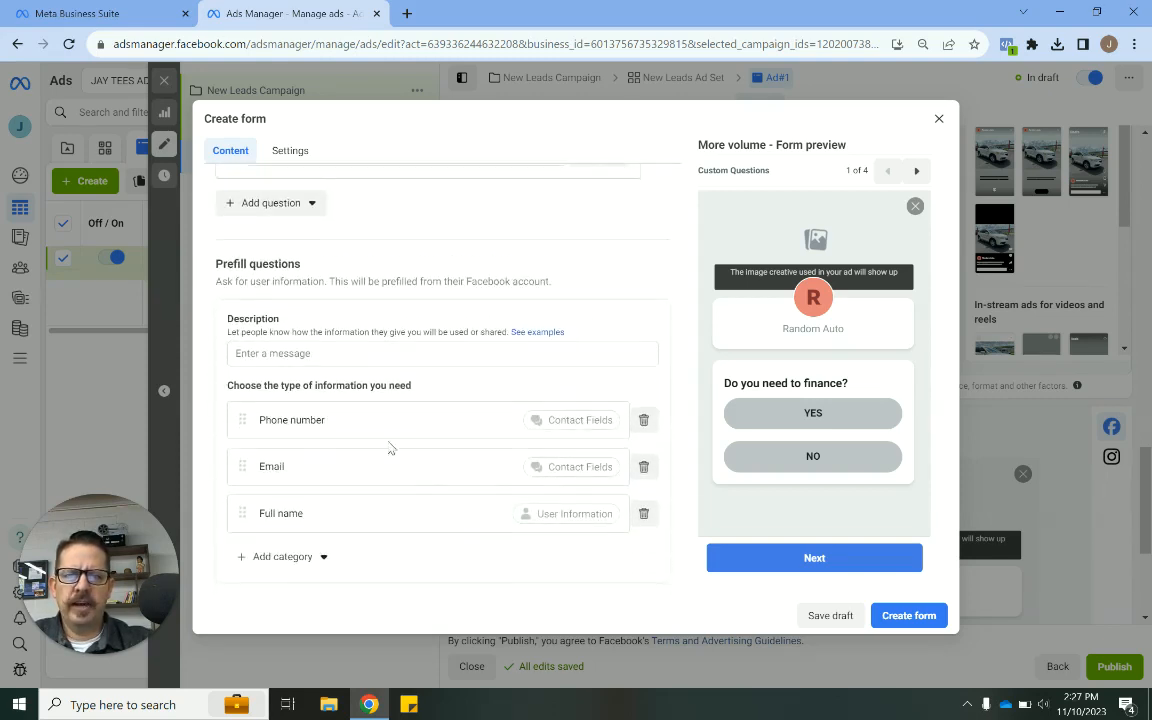
scroll(311, 483, "down", 1)
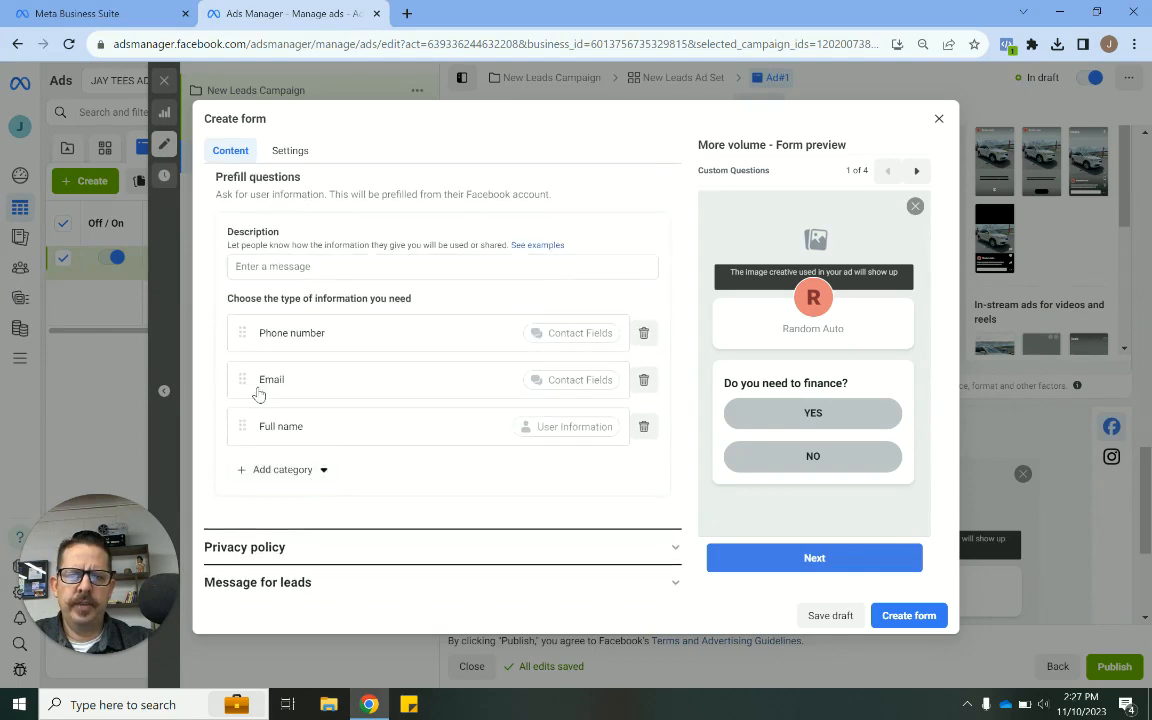
left_click_drag(242, 388, 229, 420)
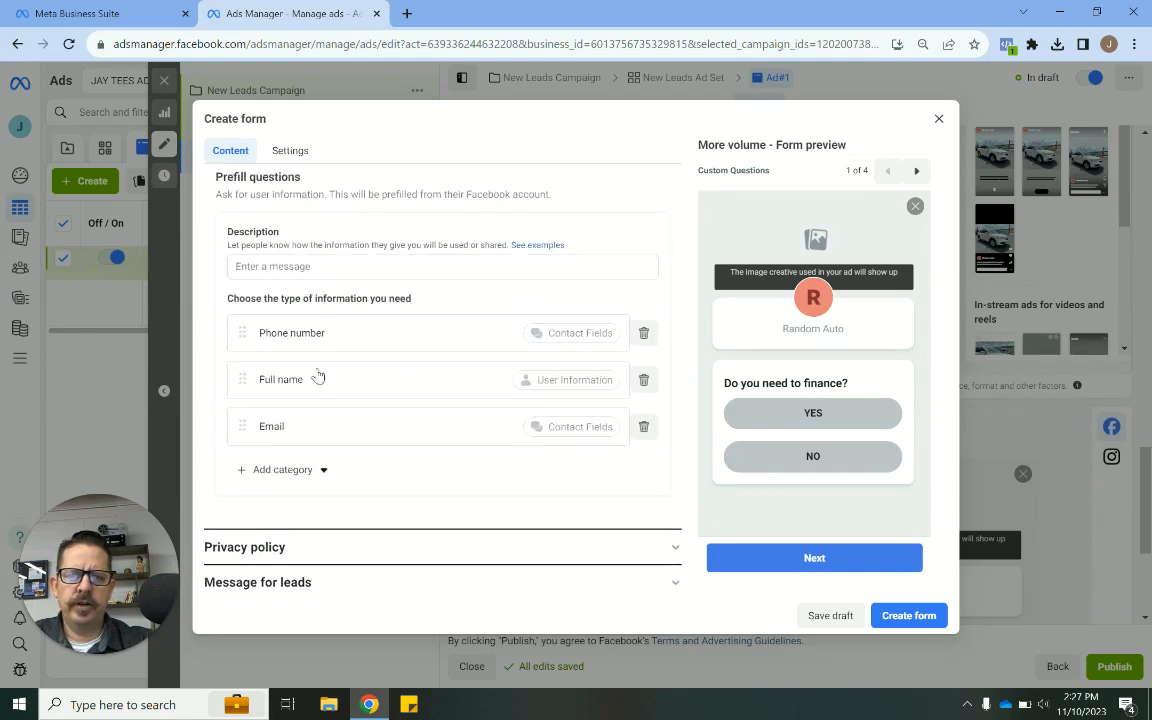
- Enter "Your Contact Information" as the prefill questions description
left_click(303, 266)
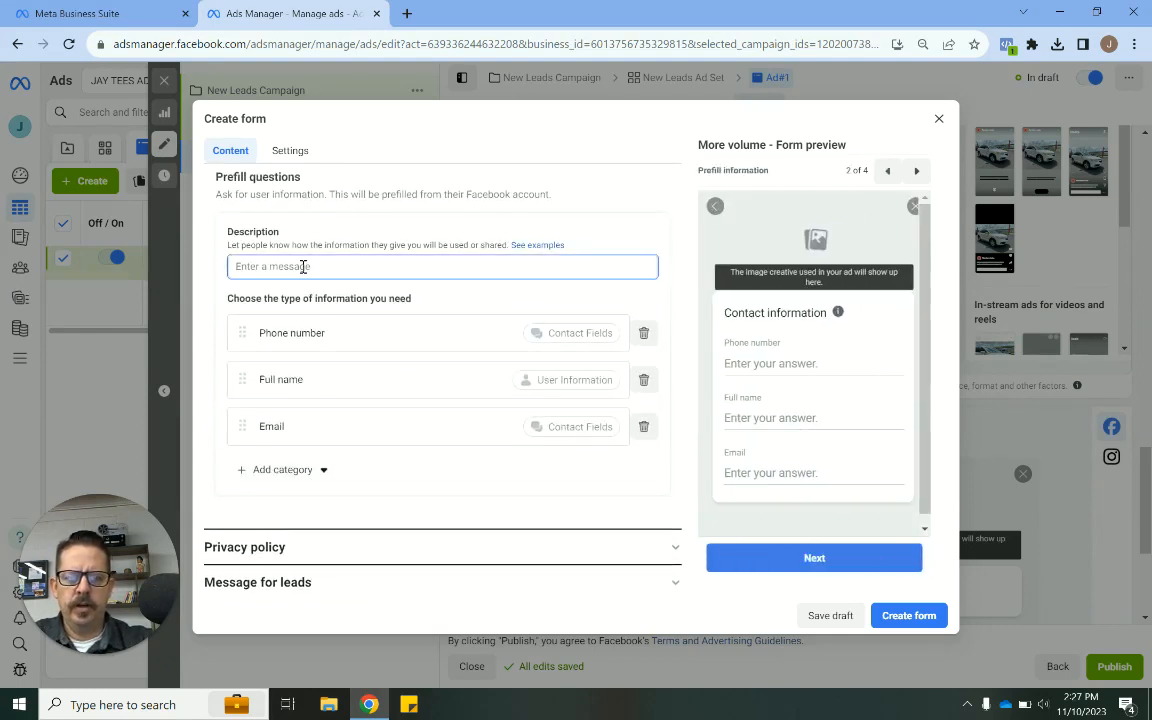
type("Your")
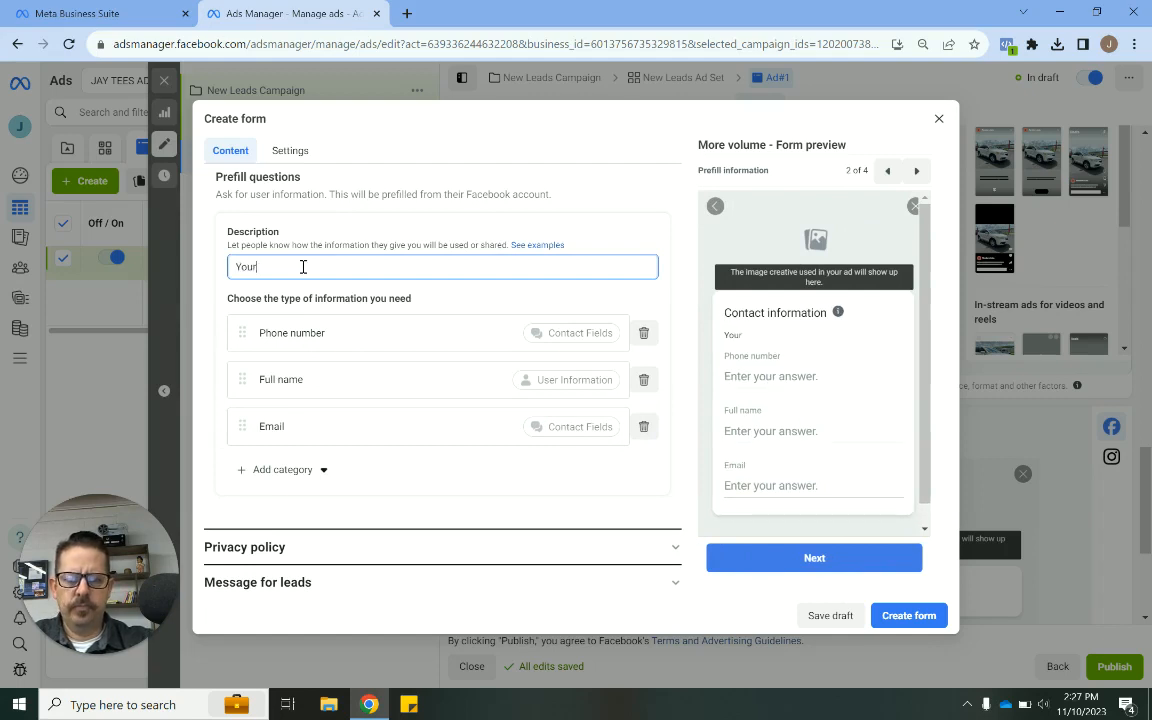
type(" Contact Information")
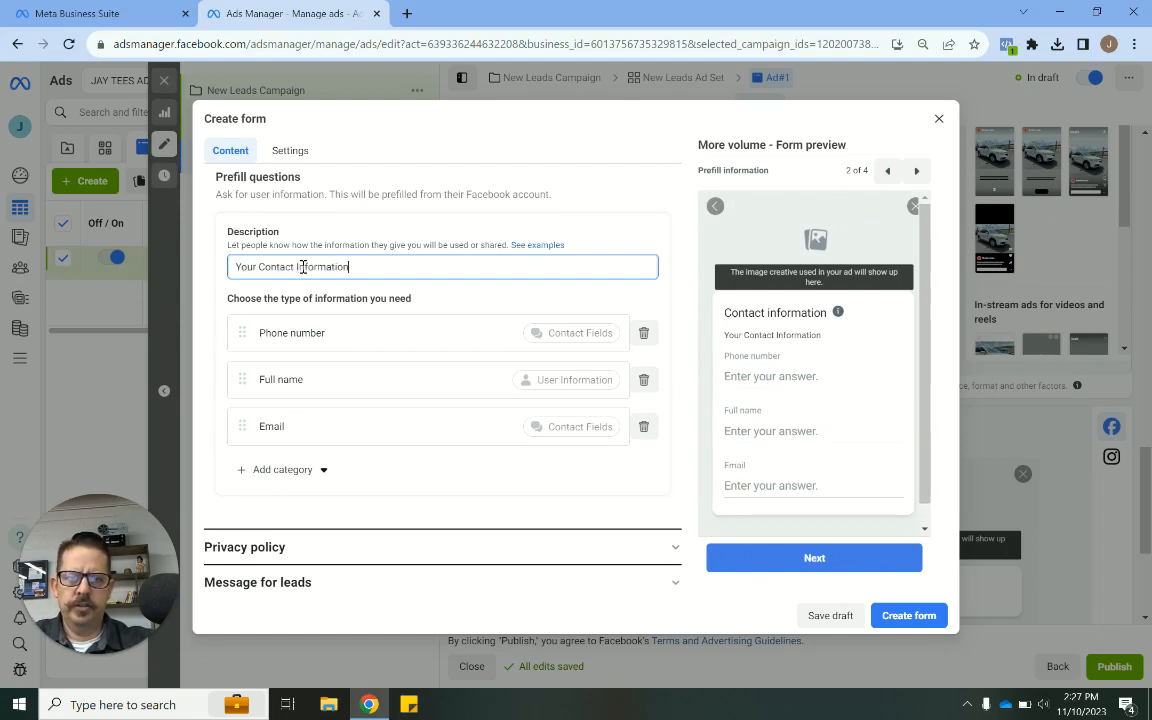
- Reword the prefill questions description as "What is your:"
key("BackSpace")
key("BackSpace")
key("BackSpace")
key("BackSpace")
key("BackSpace")
key("BackSpace")
key("BackSpace")
key("BackSpace")
key("BackSpace")
key("BackSpace")
key("BackSpace")
key("BackSpace")
key("BackSpace")
key("BackSpace")
key("BackSpace")
key("BackSpace")
key("BackSpace")
key("BackSpace")
key("BackSpace")
key("BackSpace")
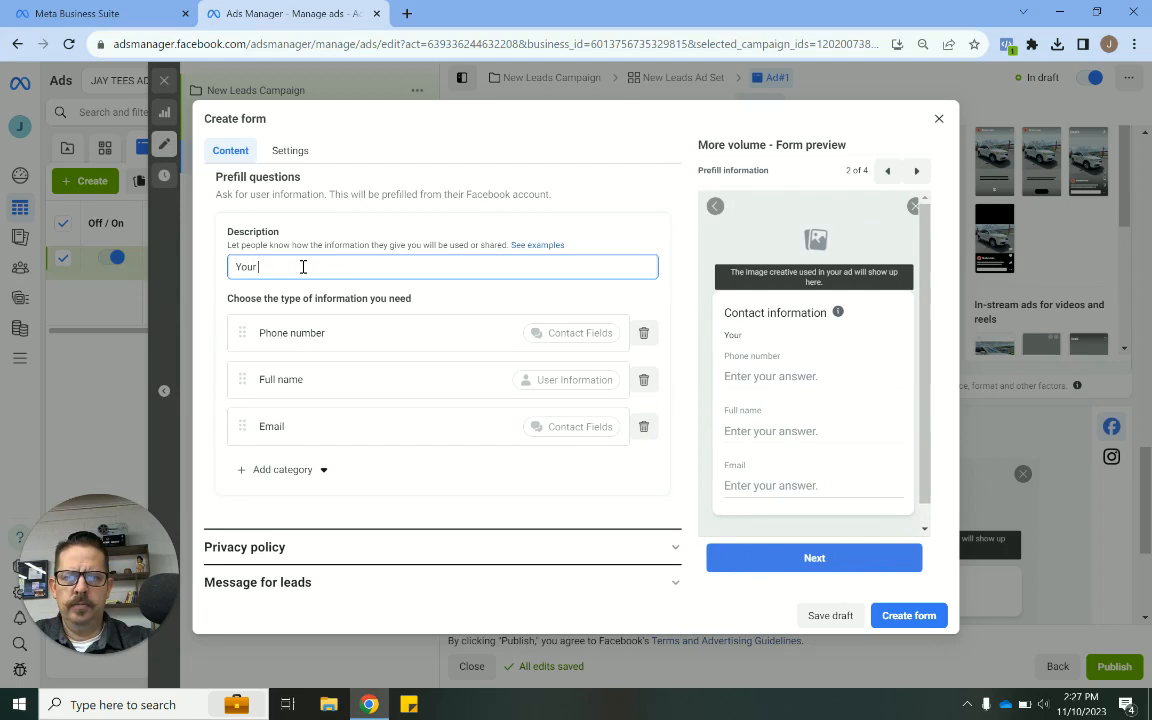
type("H")
type("ho")
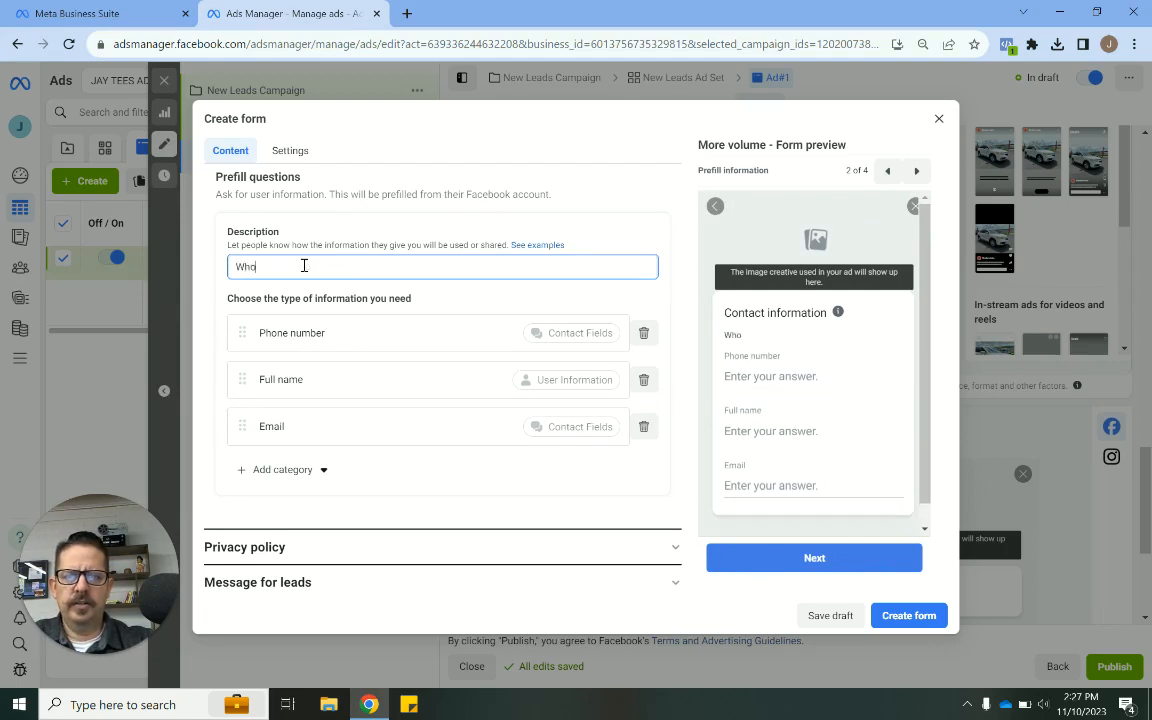
type(" can we reach")
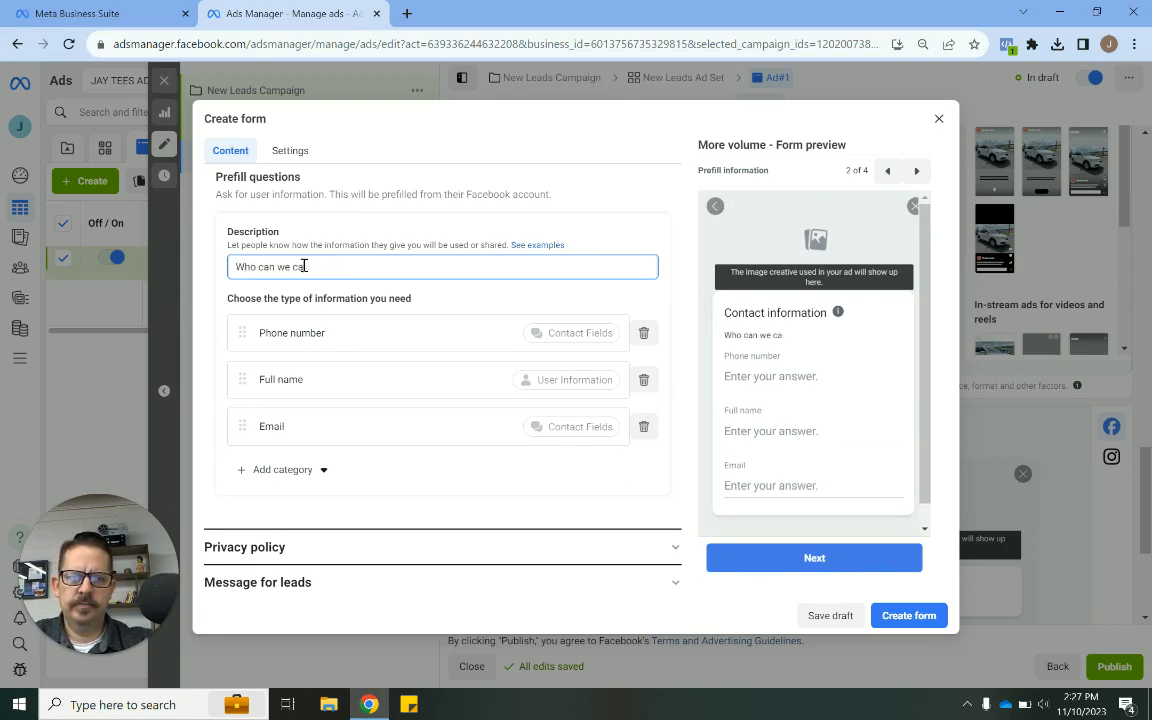
key("BackSpace")
key("BackSpace")
key("BackSpace")
key("BackSpace")
key("BackSpace")
type("contact?")
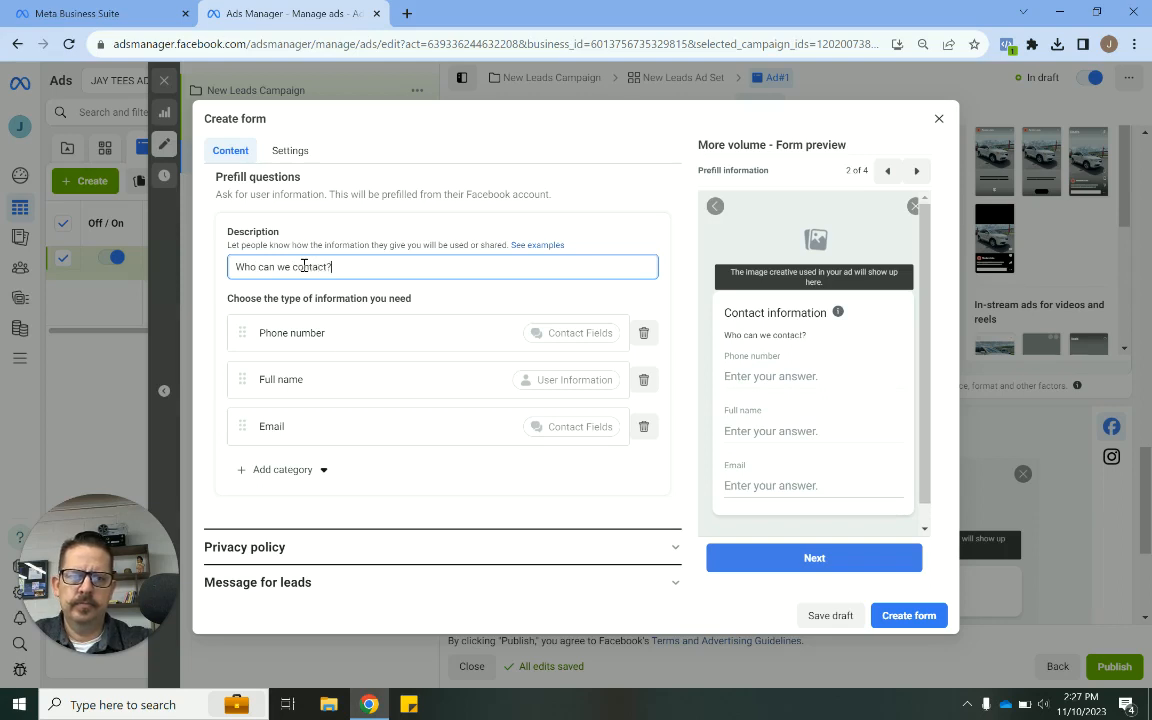
key("ctrl+a")
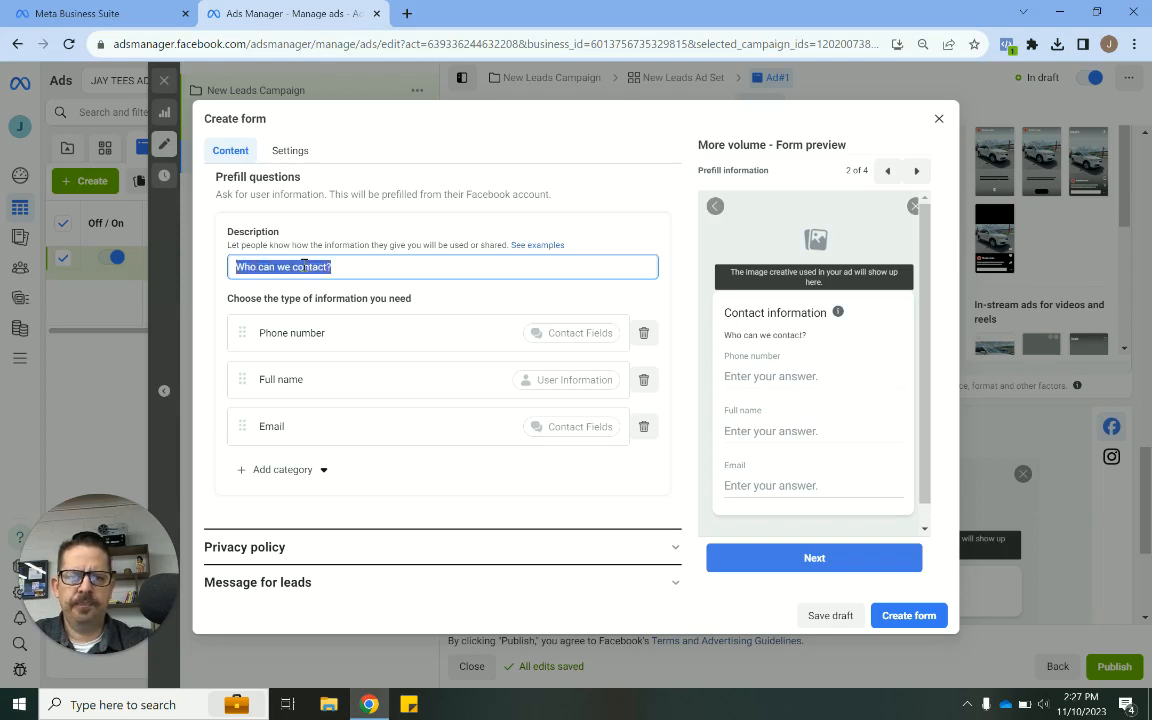
type("What is your")
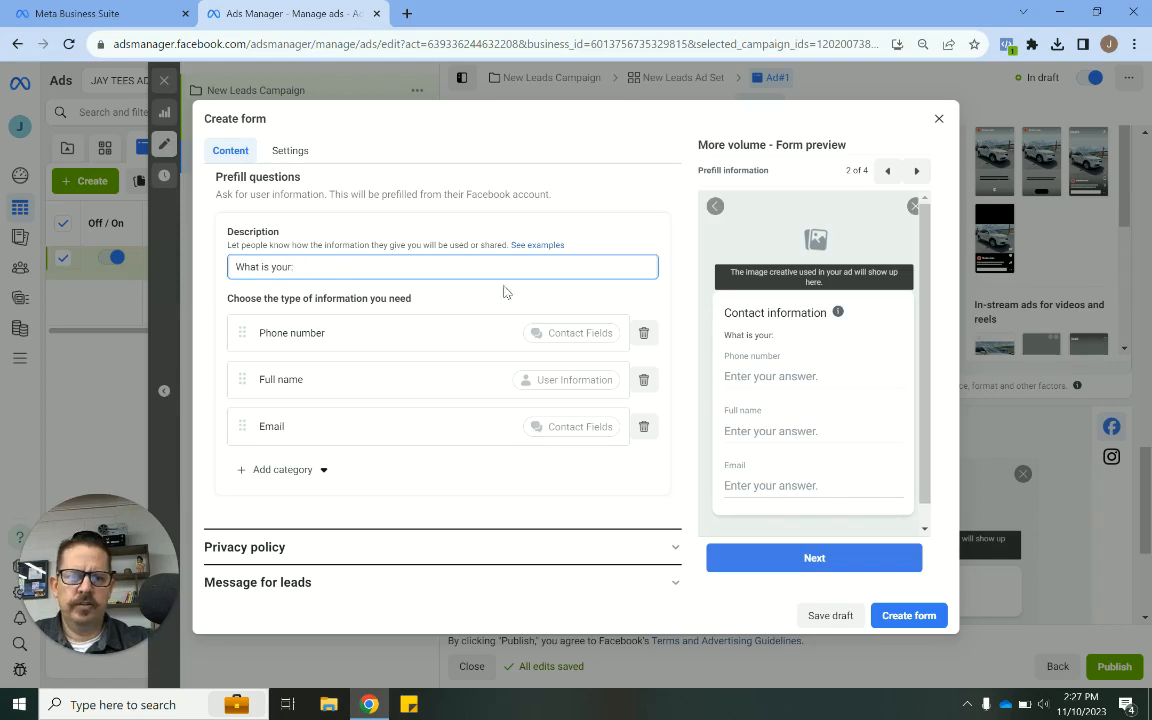
left_click(677, 444)
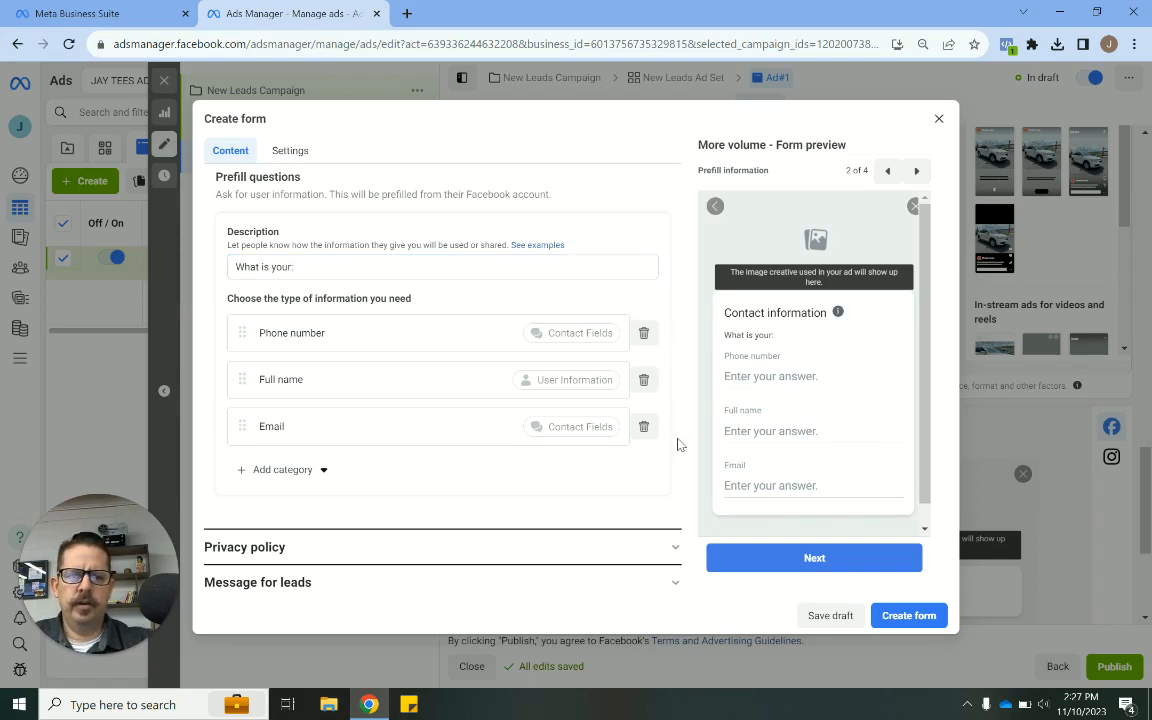
- Open the Privacy policy section and examine its link and custom disclaimer options
scroll(677, 444, "down", 1)
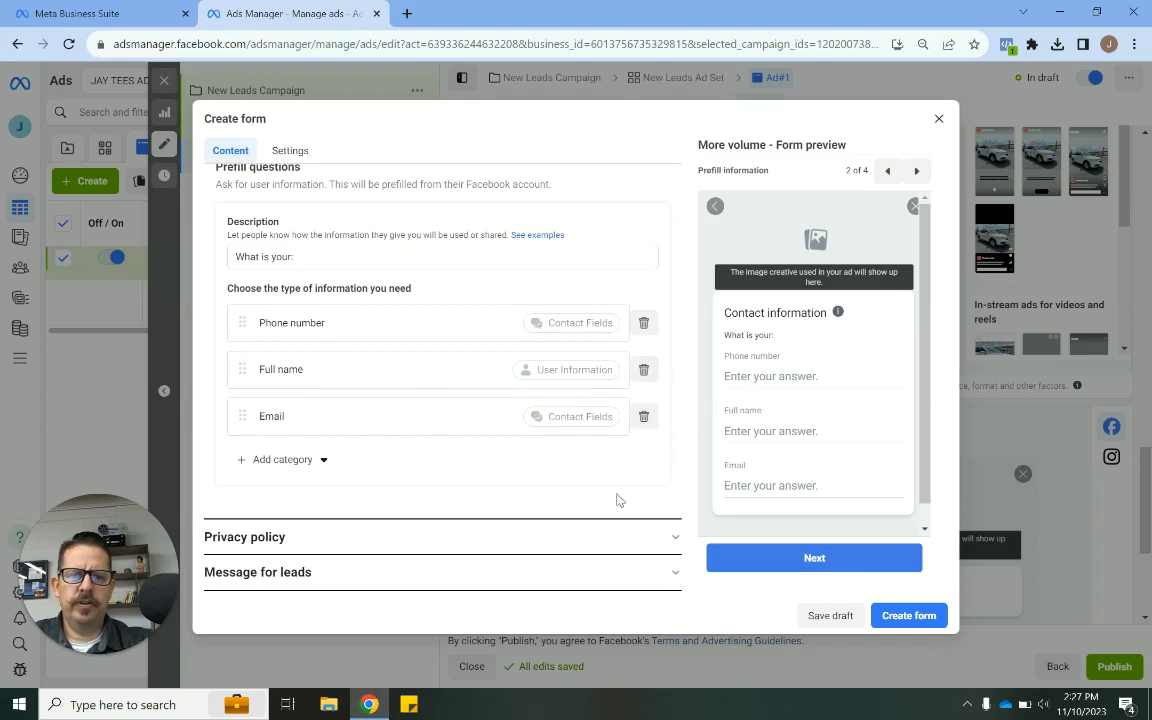
left_click(533, 539)
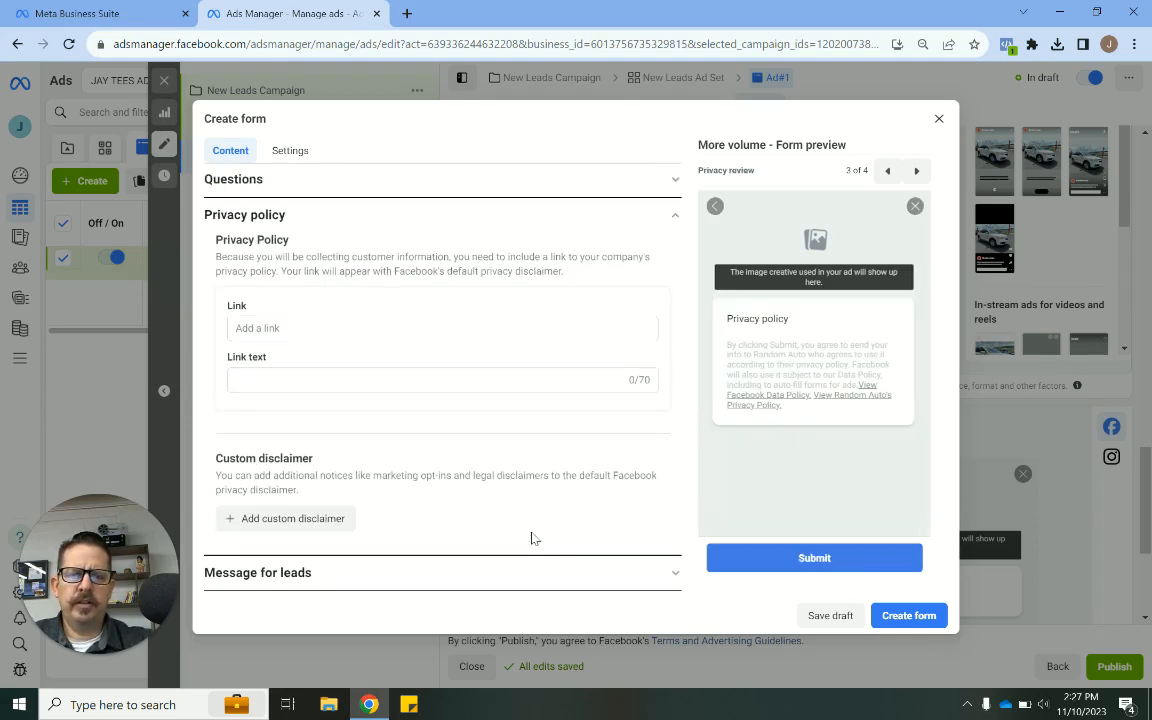
left_click(324, 332)
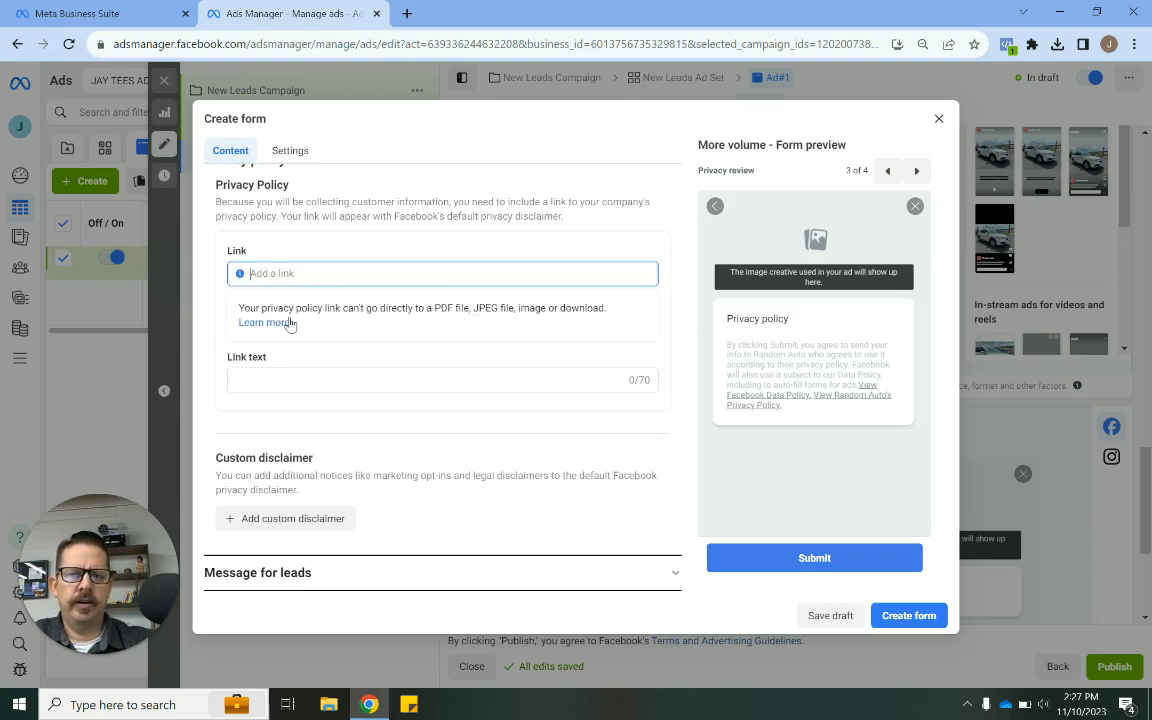
left_click(306, 530)
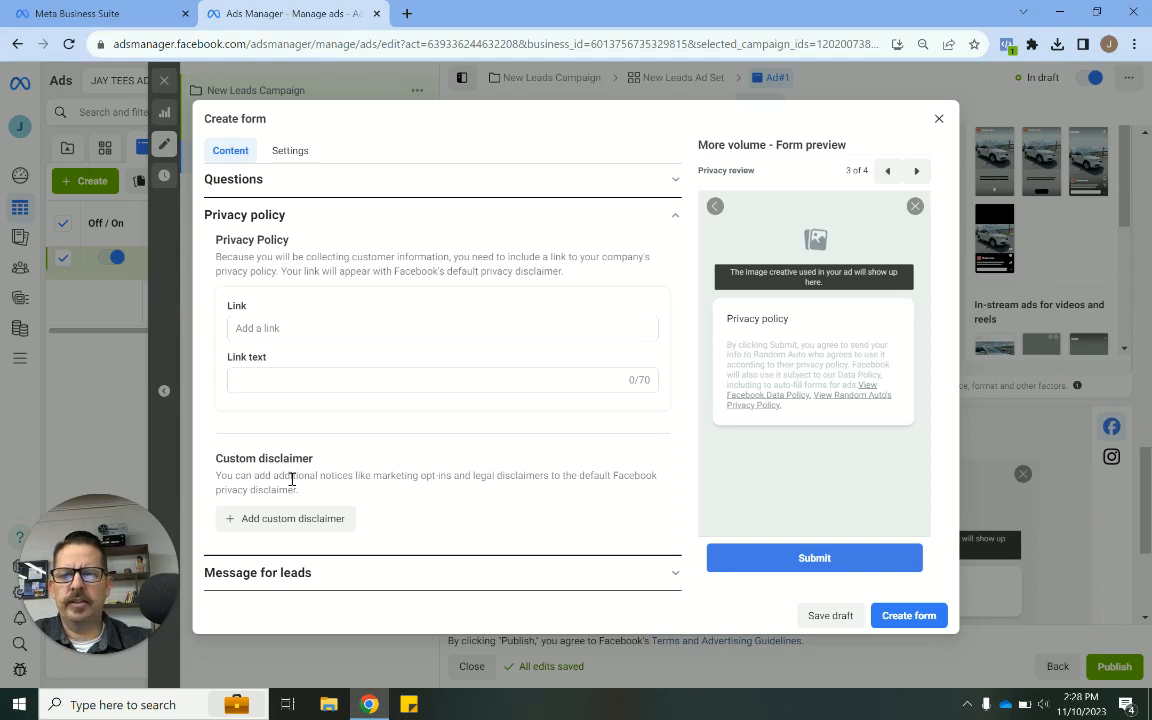
- Open the Message for leads section and set the completion description to "View Our Inventory Below"
left_click(307, 574)
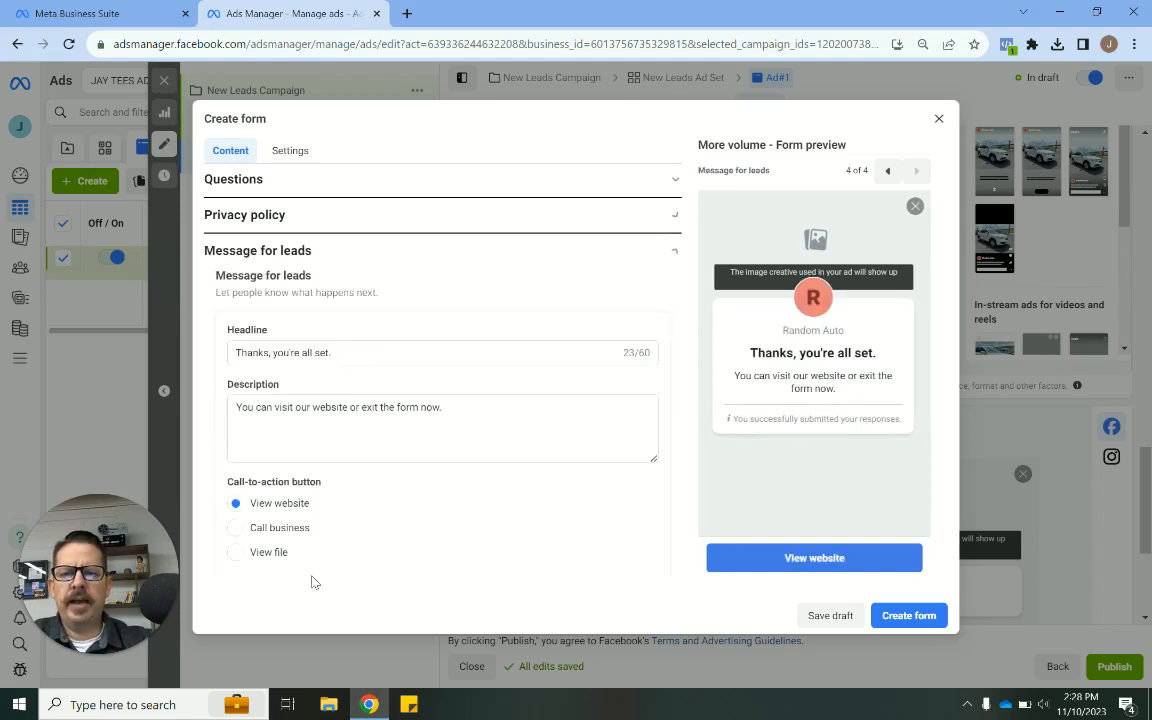
left_click(298, 359)
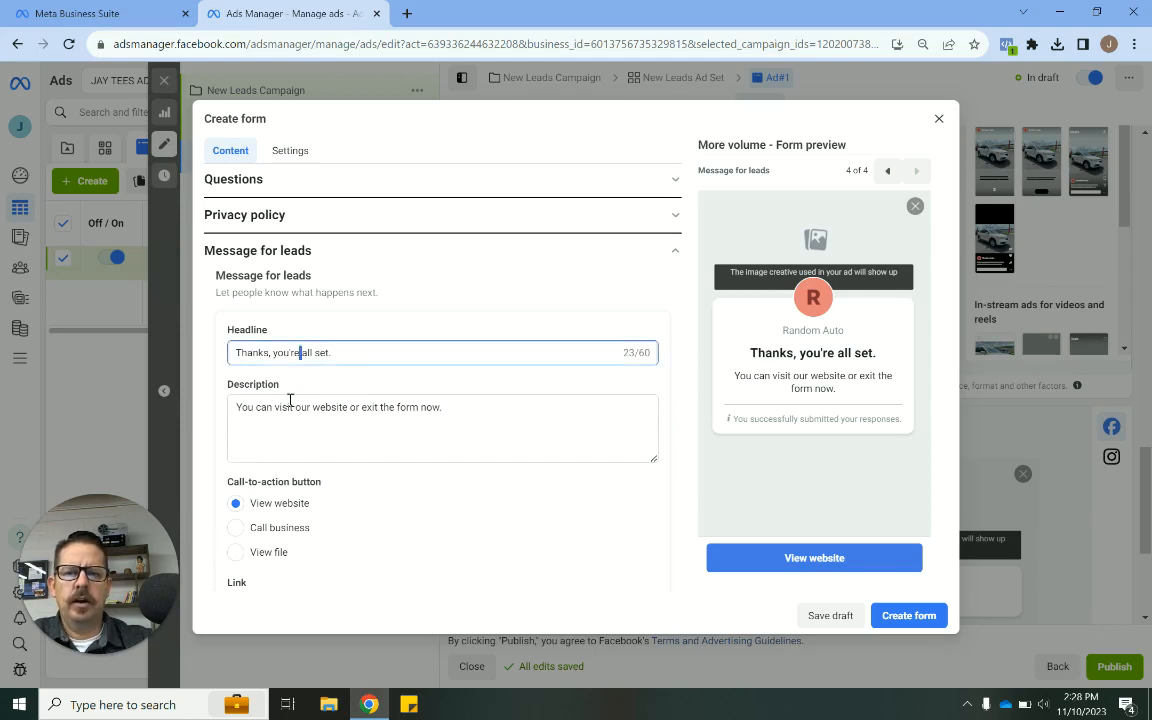
scroll(368, 445, "down", 1)
scroll(368, 445, "down", 1)
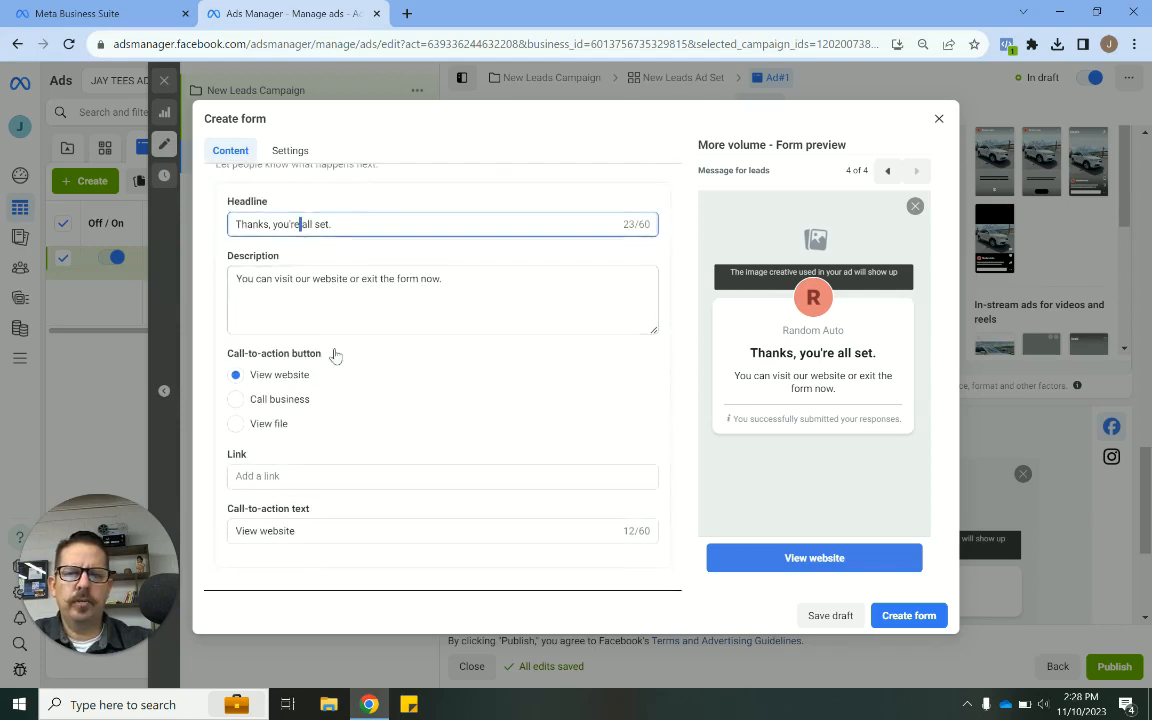
left_click(277, 480)
left_click(285, 285)
key("ctrl+a")
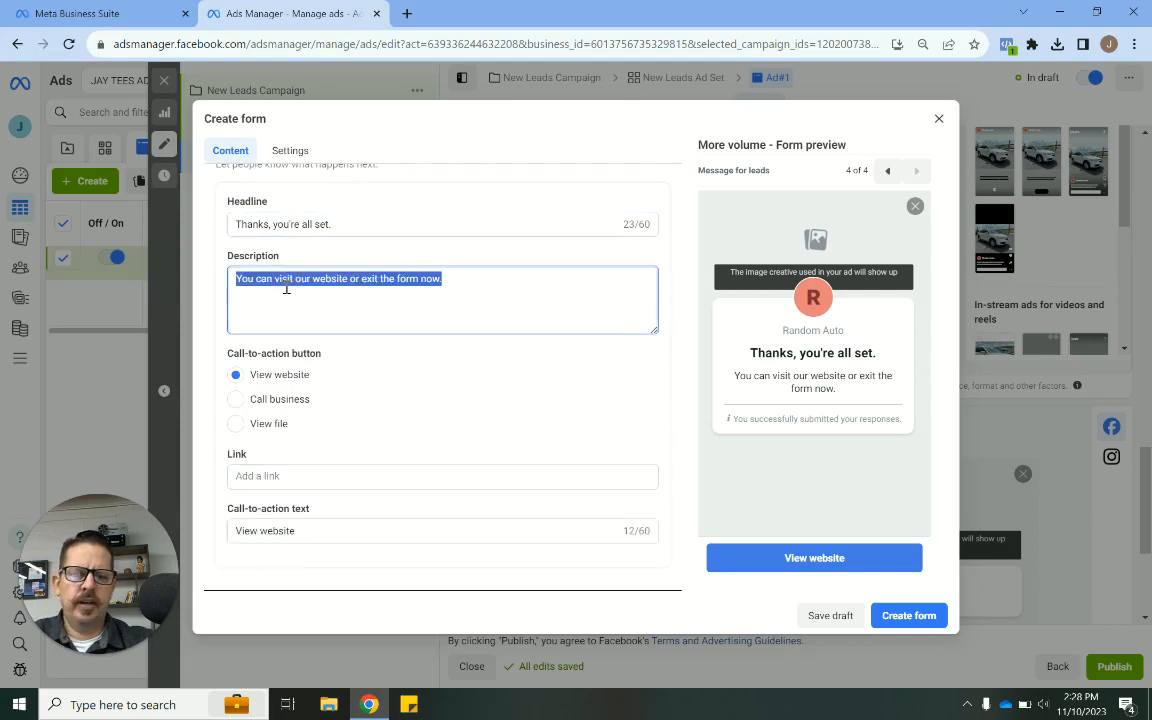
type("View Our INv")
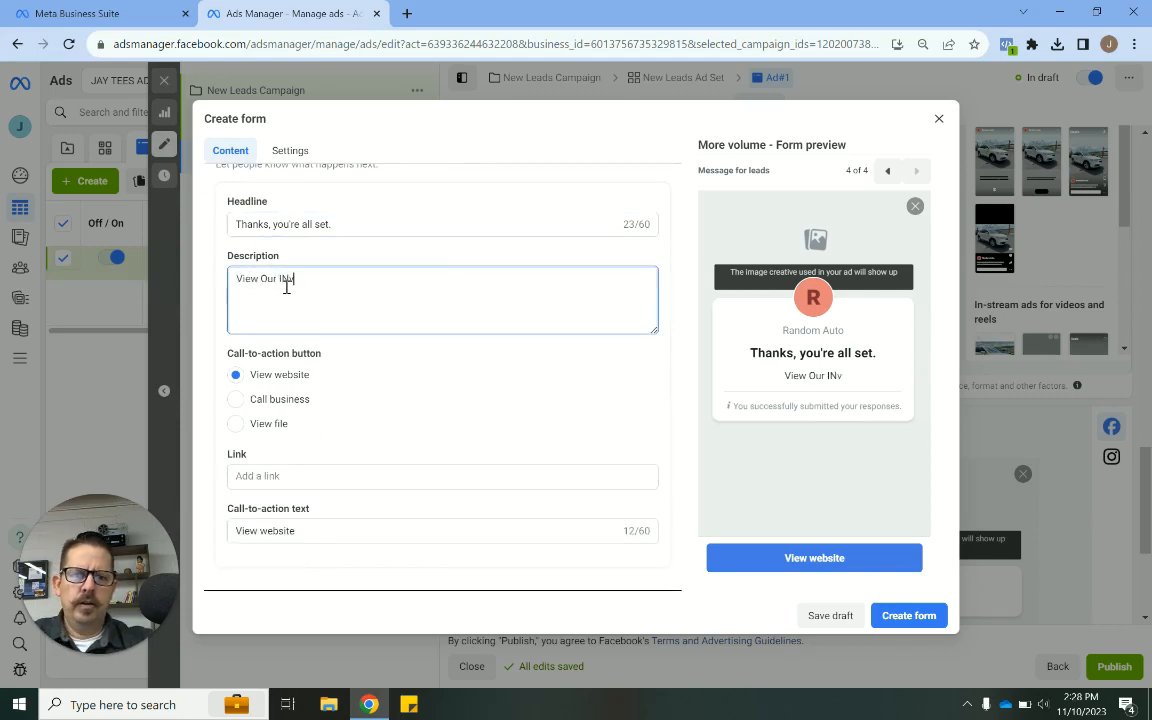
type("ento")
key("BackSpace")
key("BackSpace")
key("BackSpace")
key("BackSpace")
key("BackSpace")
key("BackSpace")
type("n")
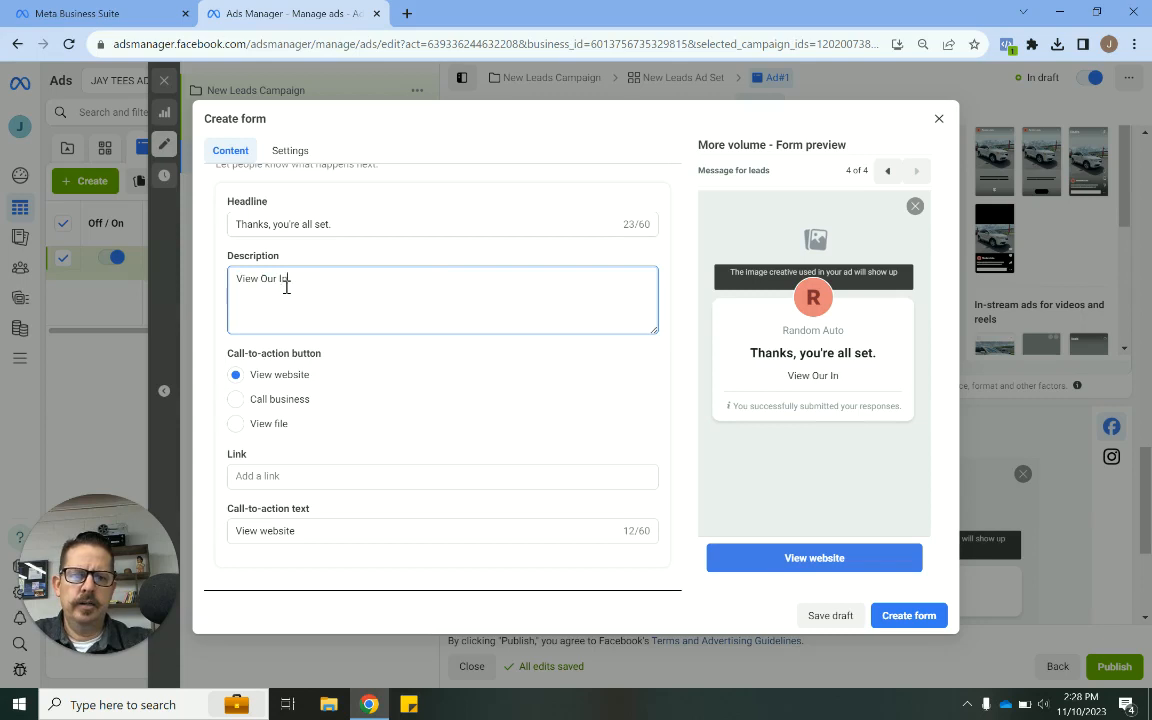
type("ventor")
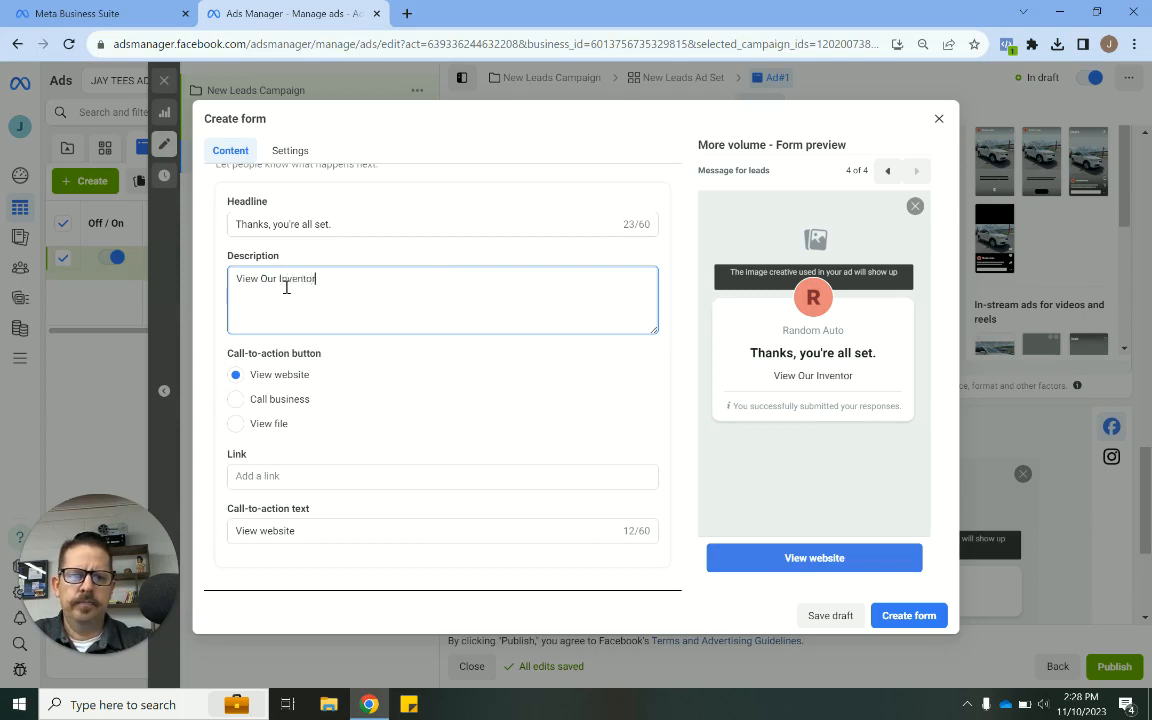
type("y Below")
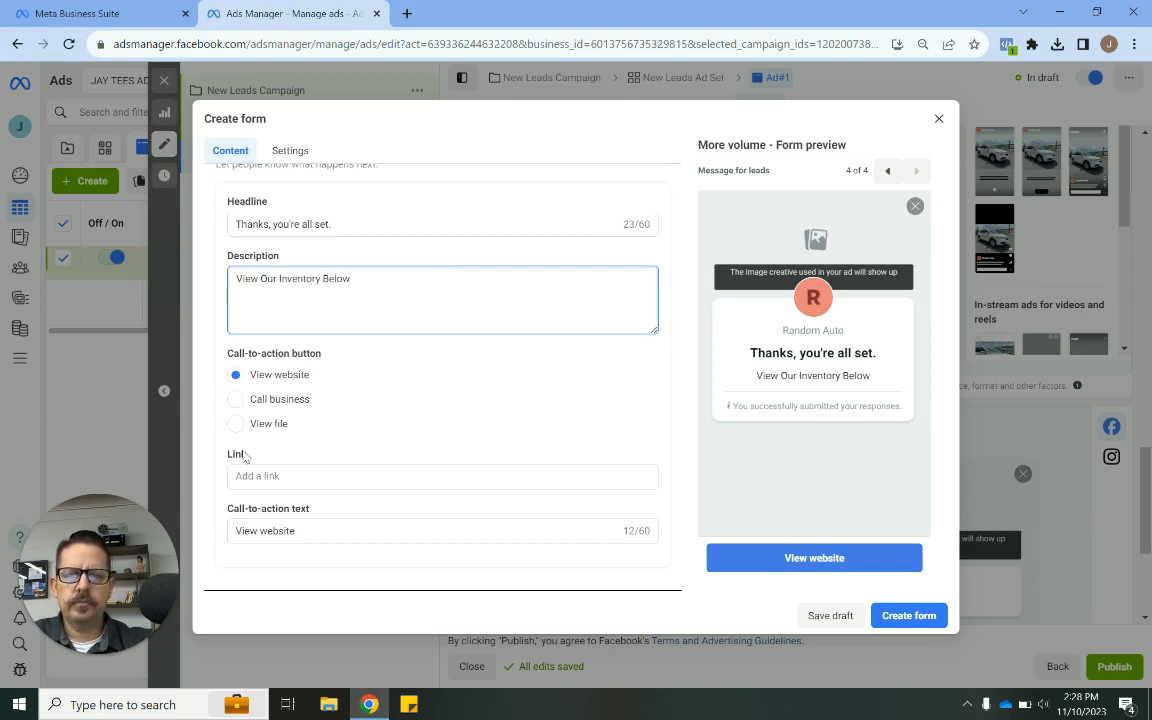
- Change the completion call-to-action text to "View Inventory"
left_click(266, 476)
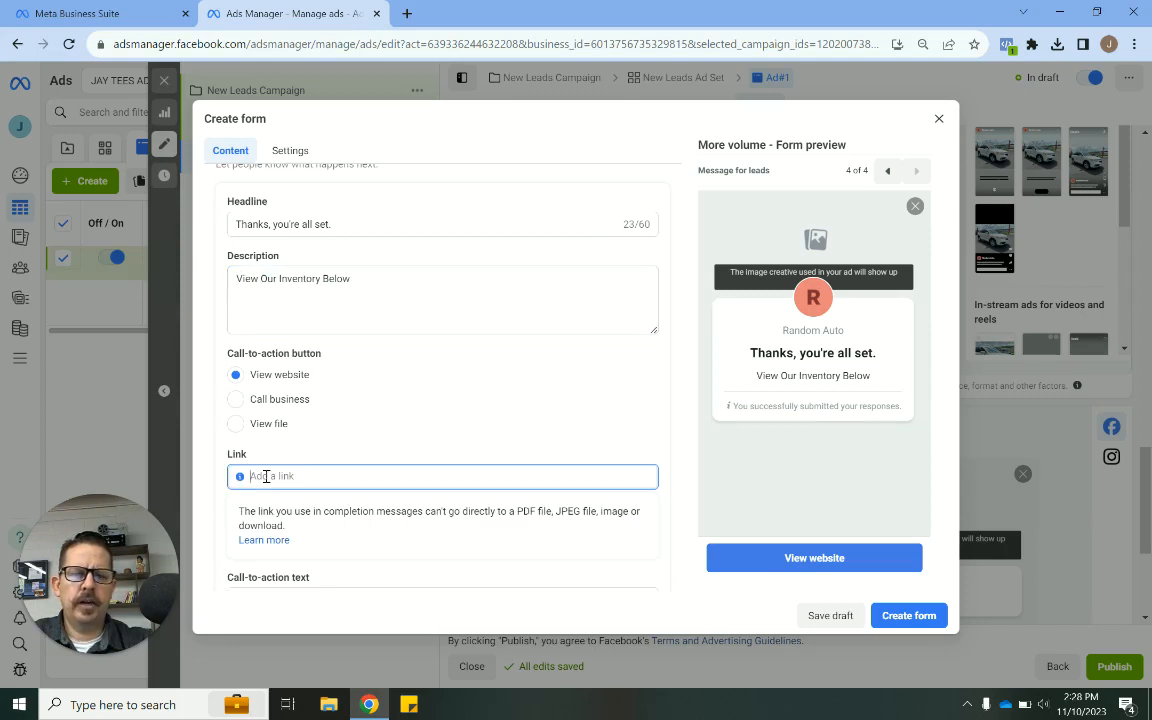
left_click(602, 400)
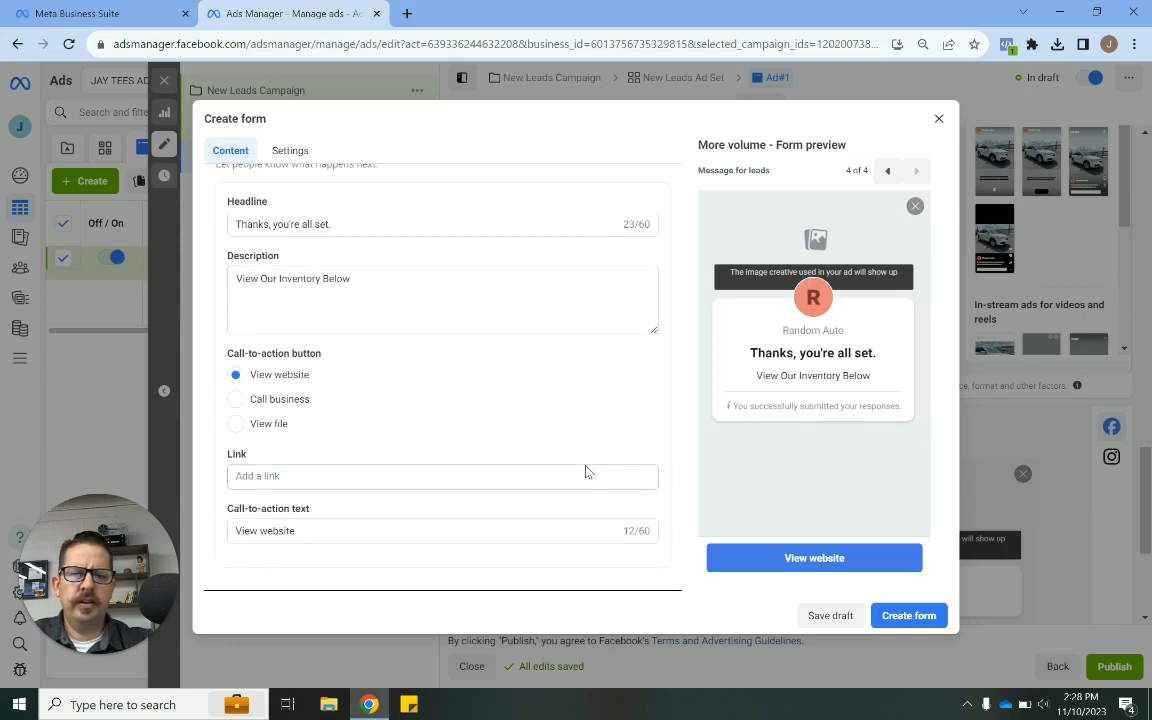
double_click(281, 531)
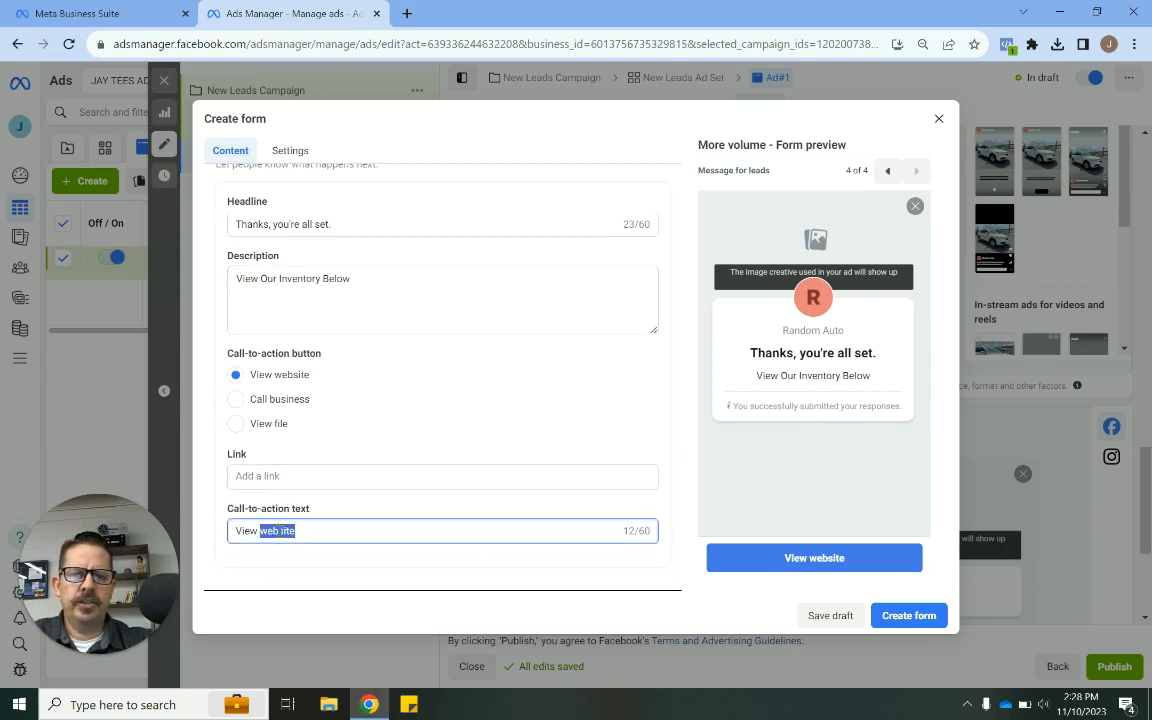
type("Inventory")
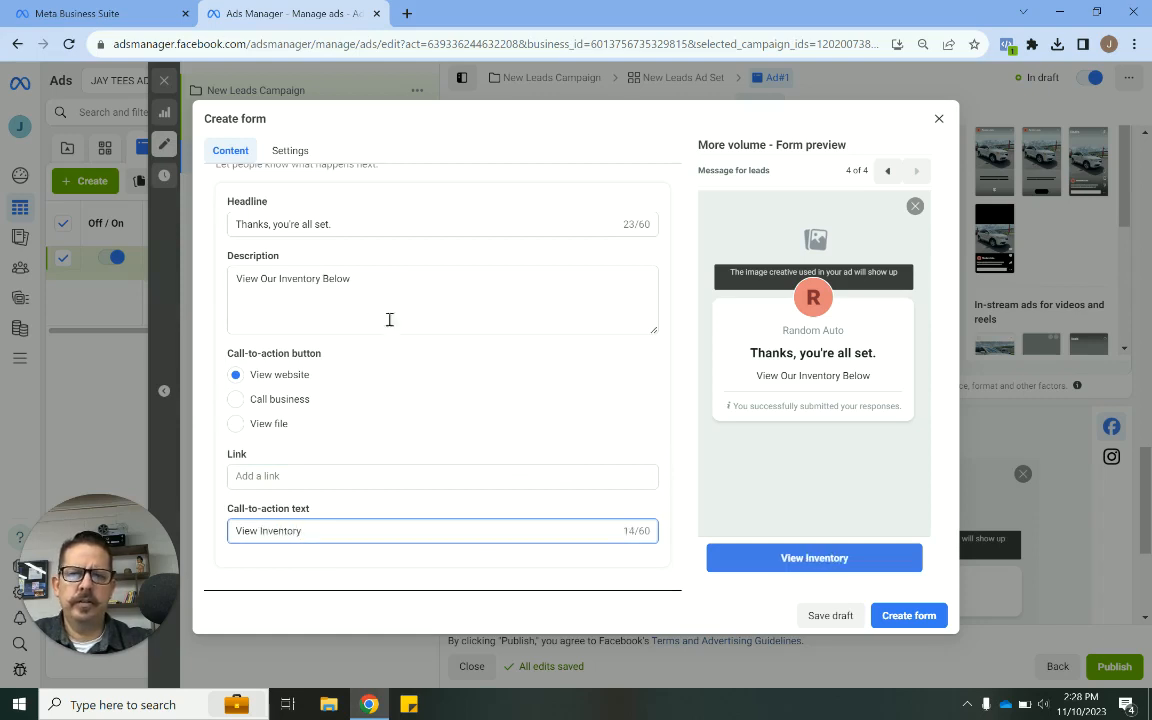
- Set the form's sharing option to Open in the form settings
scroll(496, 360, "up", 3)
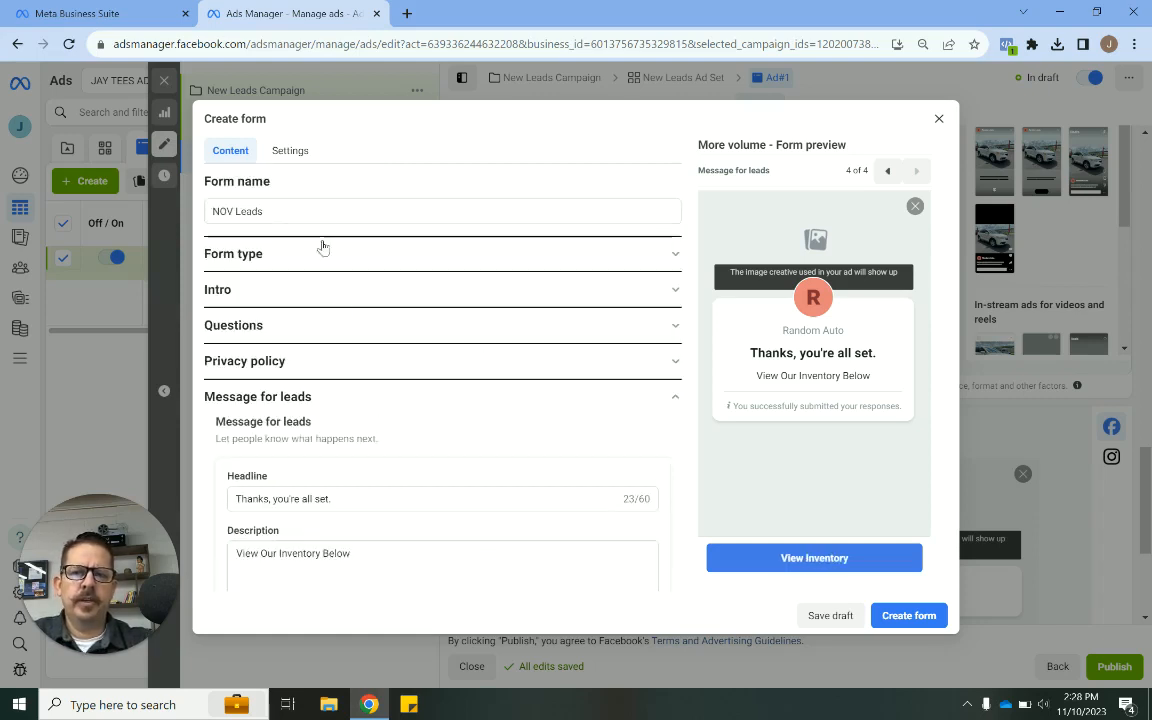
left_click(290, 151)
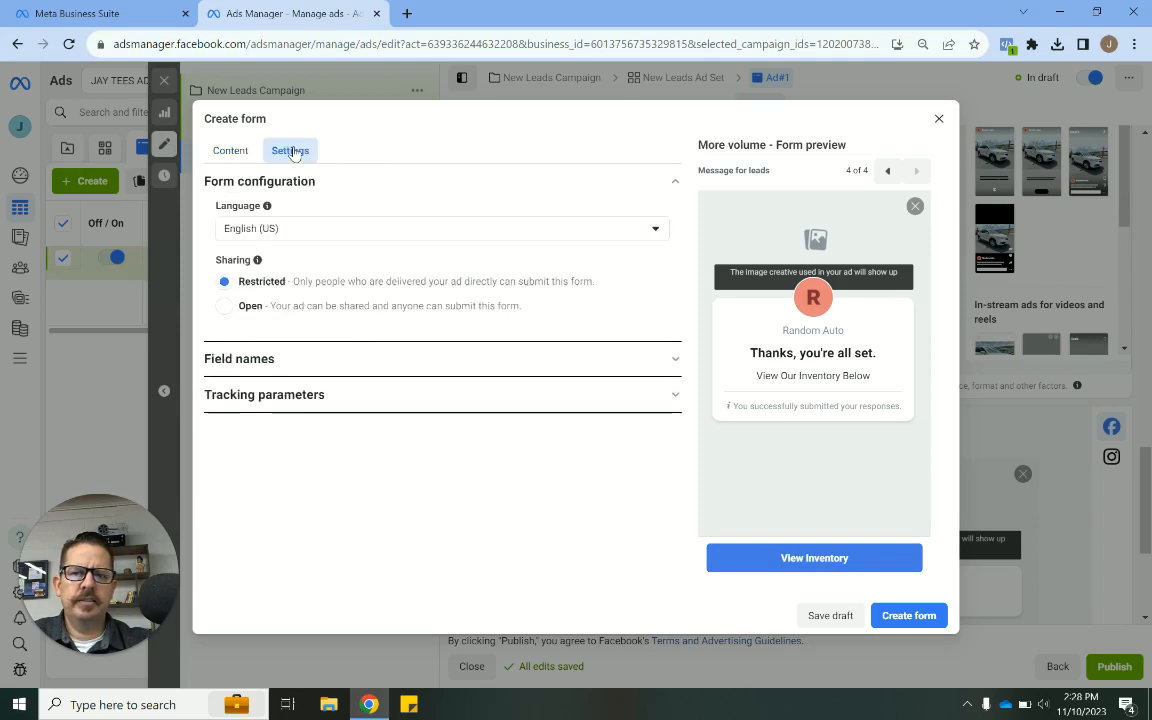
left_click(224, 308)
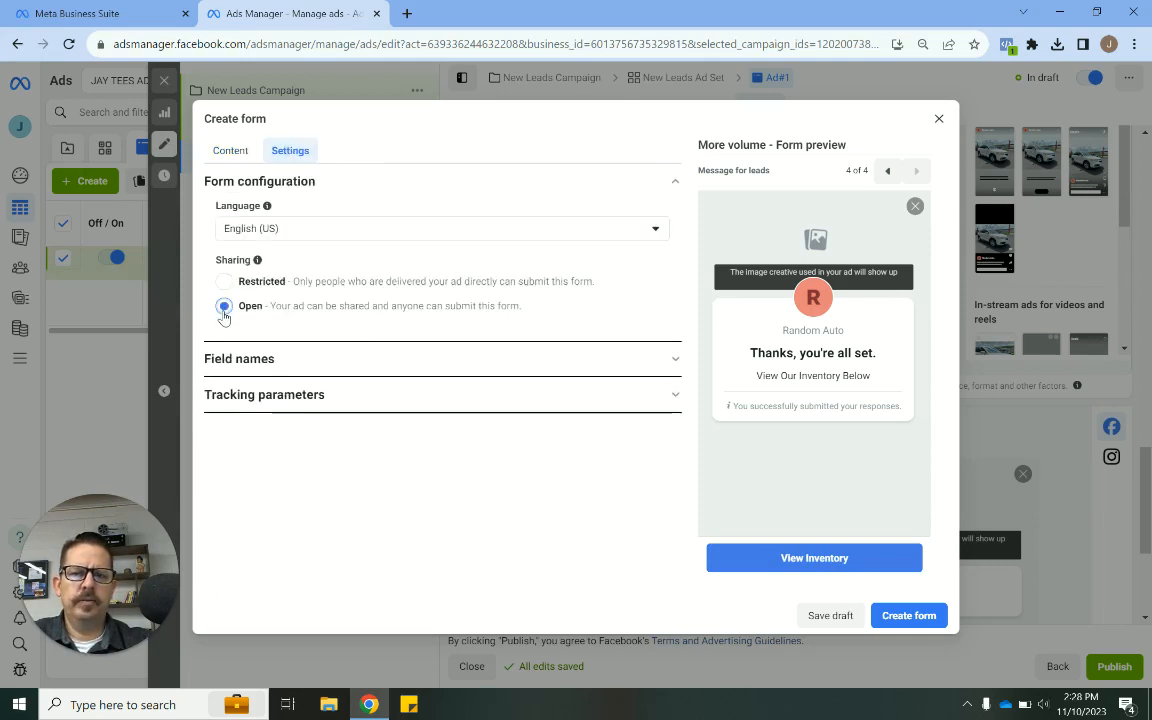
left_click(236, 149)
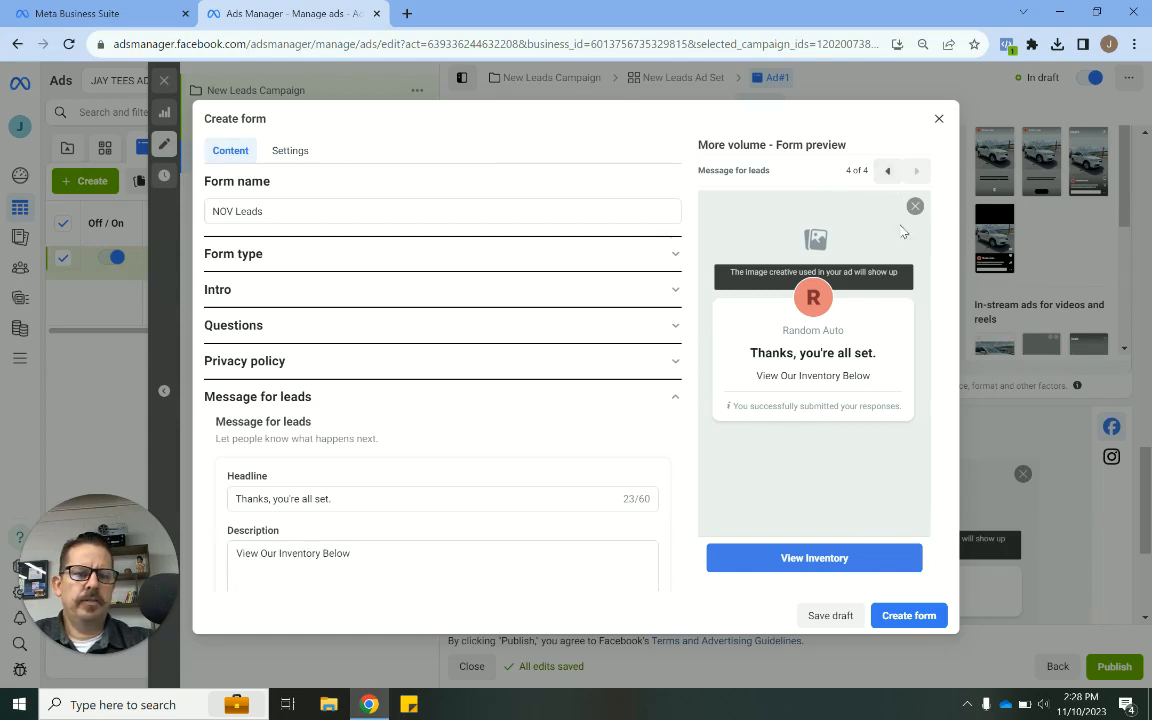
- Step through all four pages of the form preview to review the questions and completion screen
left_click(889, 172)
left_click(889, 172)
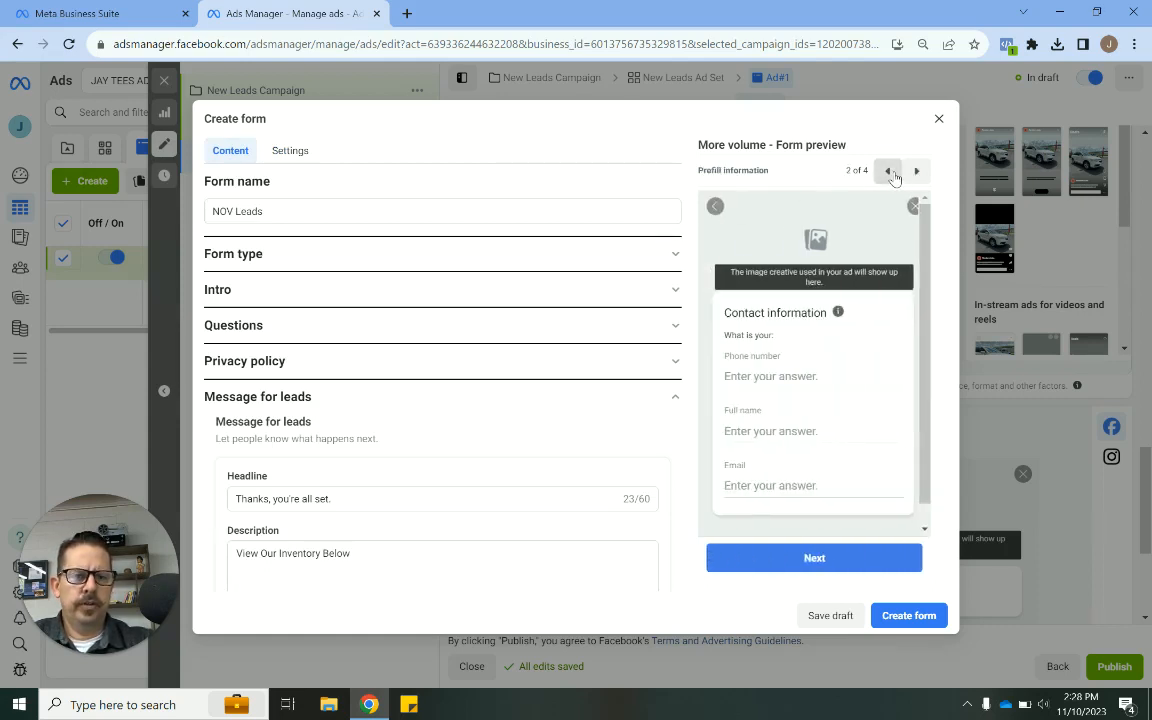
left_click(889, 172)
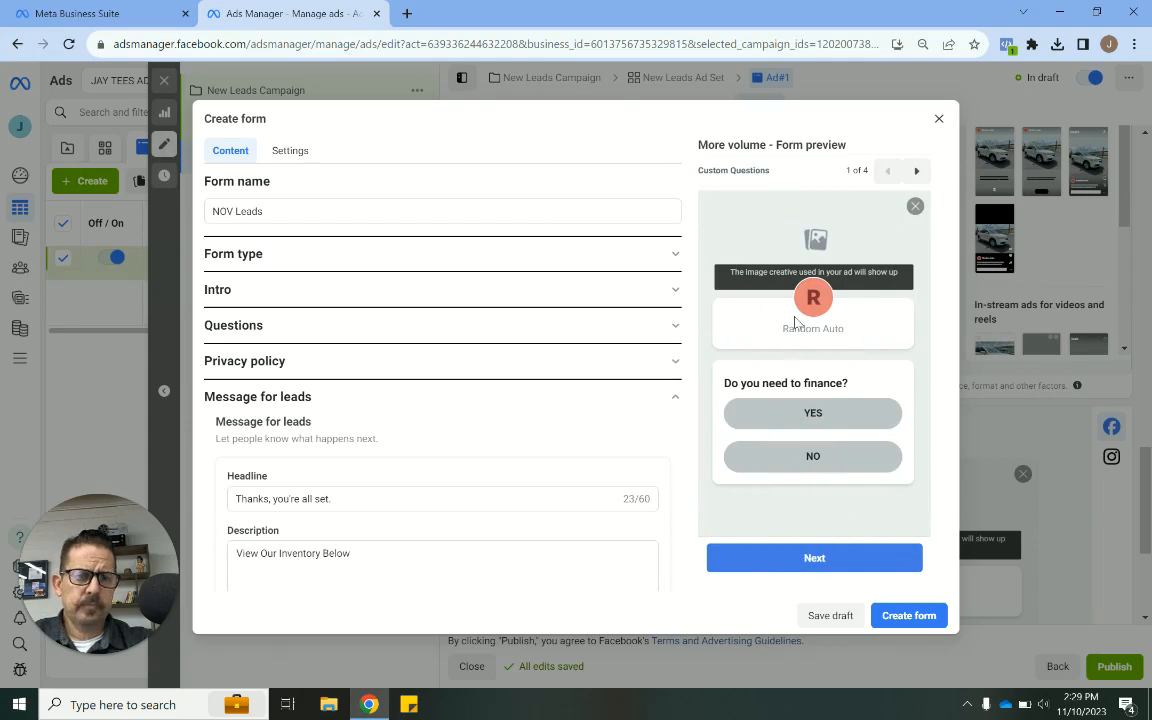
left_click(792, 416)
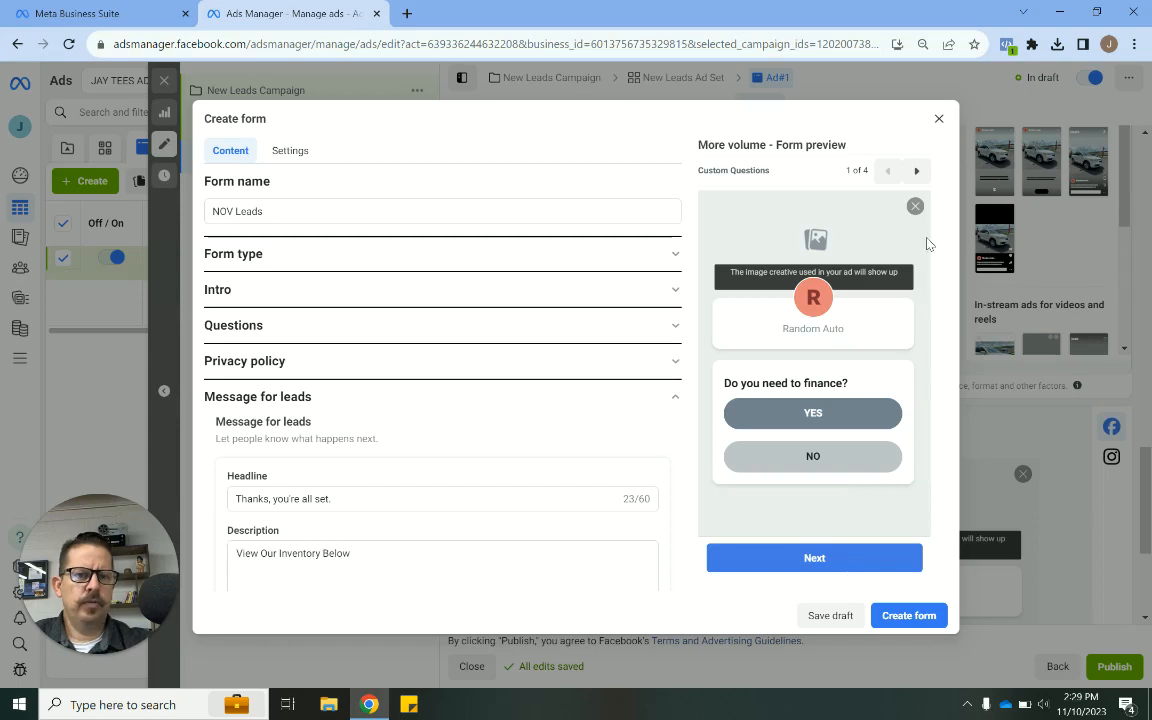
left_click(917, 171)
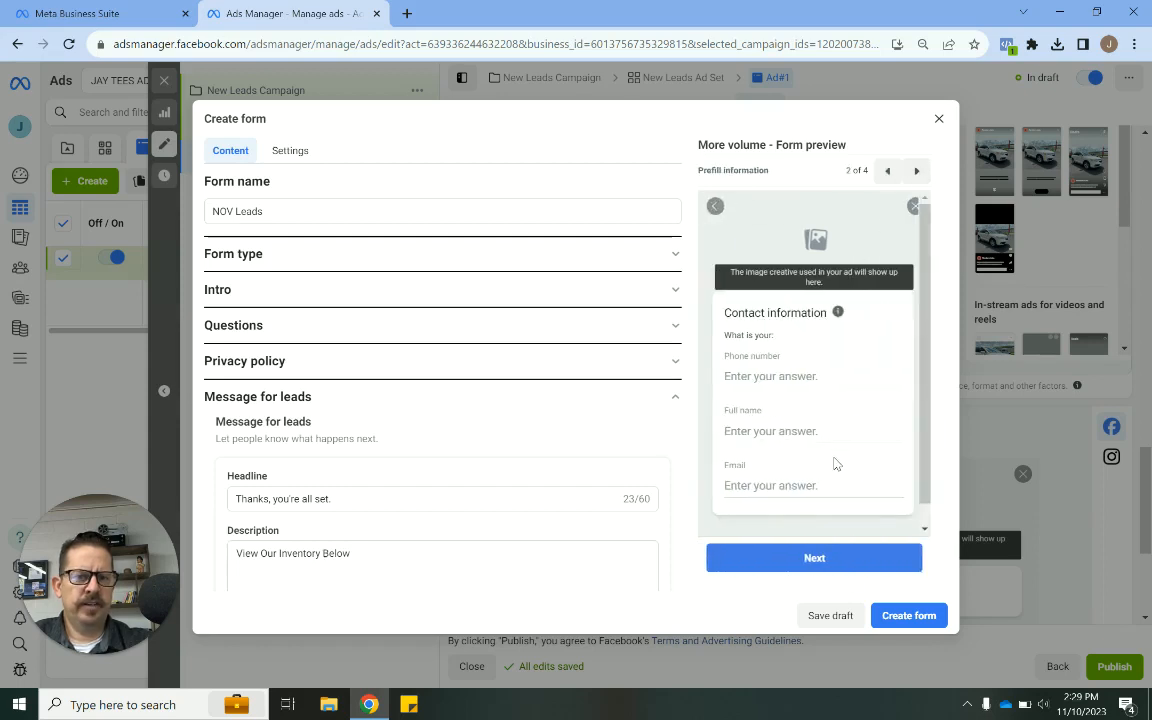
scroll(834, 463, "down", 1)
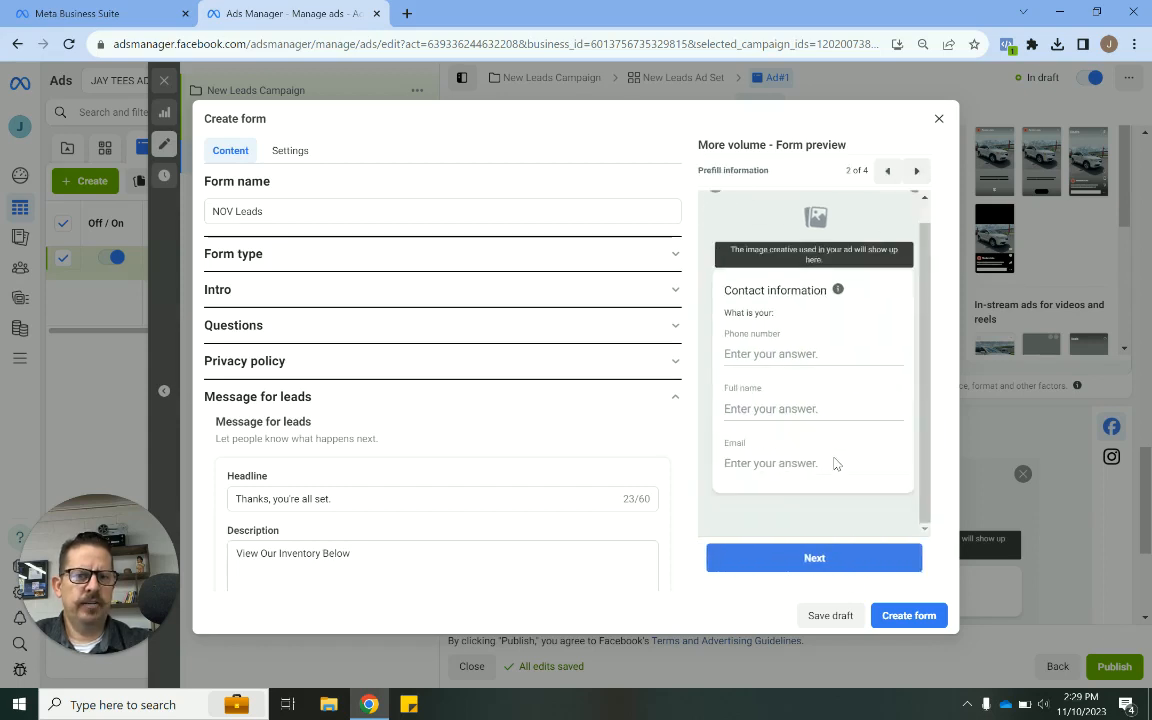
left_click(918, 172)
left_click(925, 174)
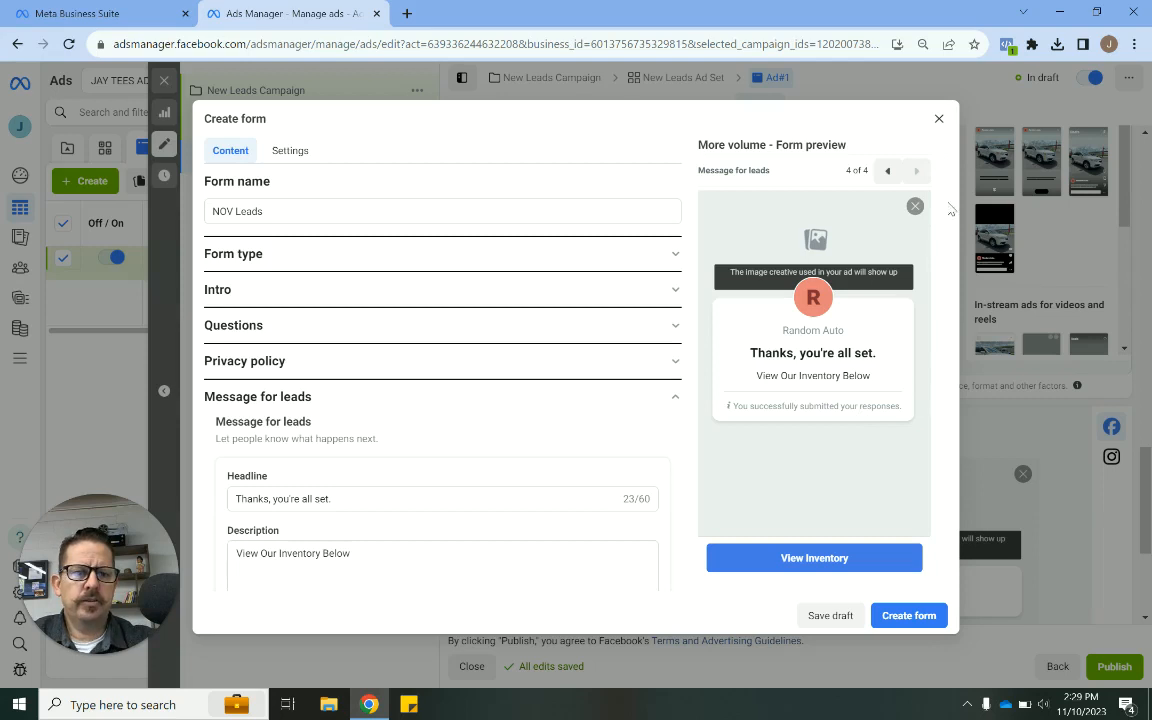
- Close the Create form dialog and review the ad's instant form section and preview
left_click(1087, 170)
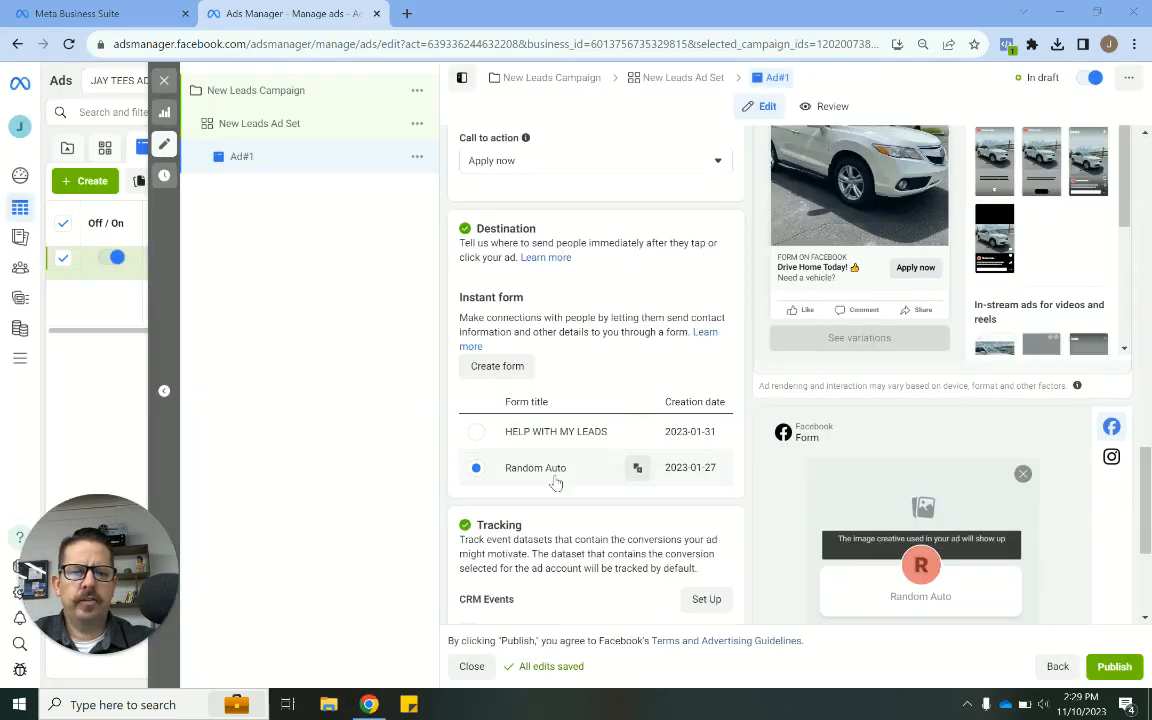
scroll(780, 446, "down", 3)
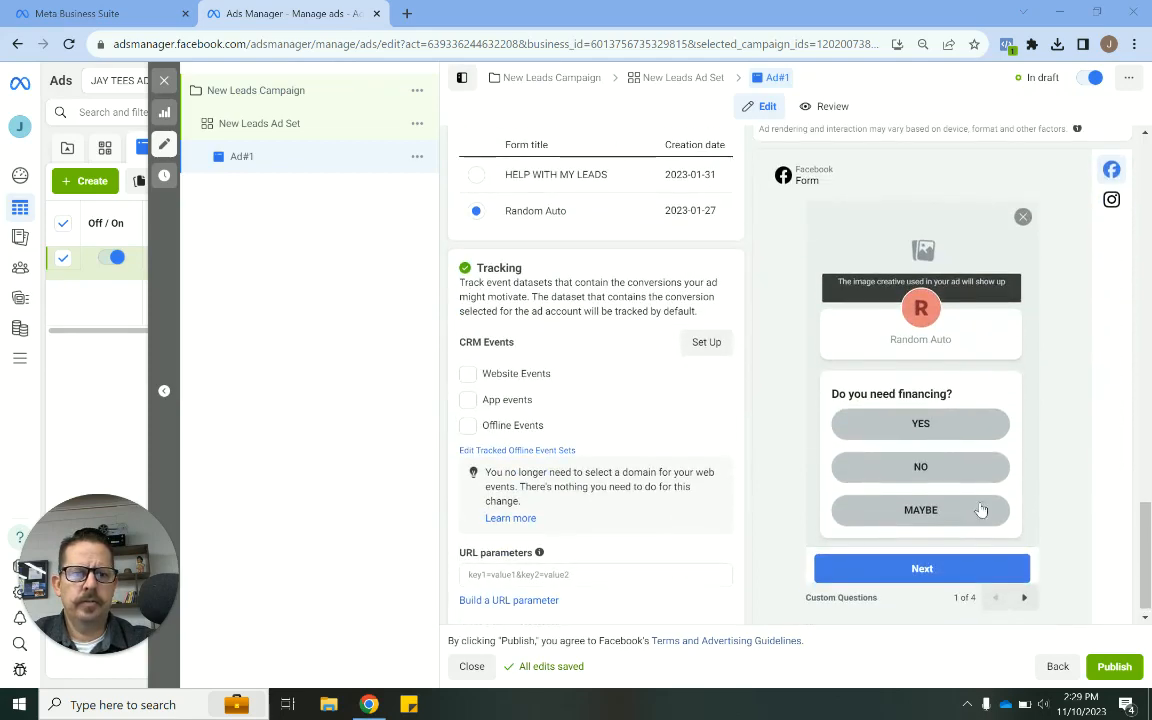
- Advance the instant form preview to its last page
left_click(1024, 597)
left_click(1024, 597)
left_click(1024, 597)
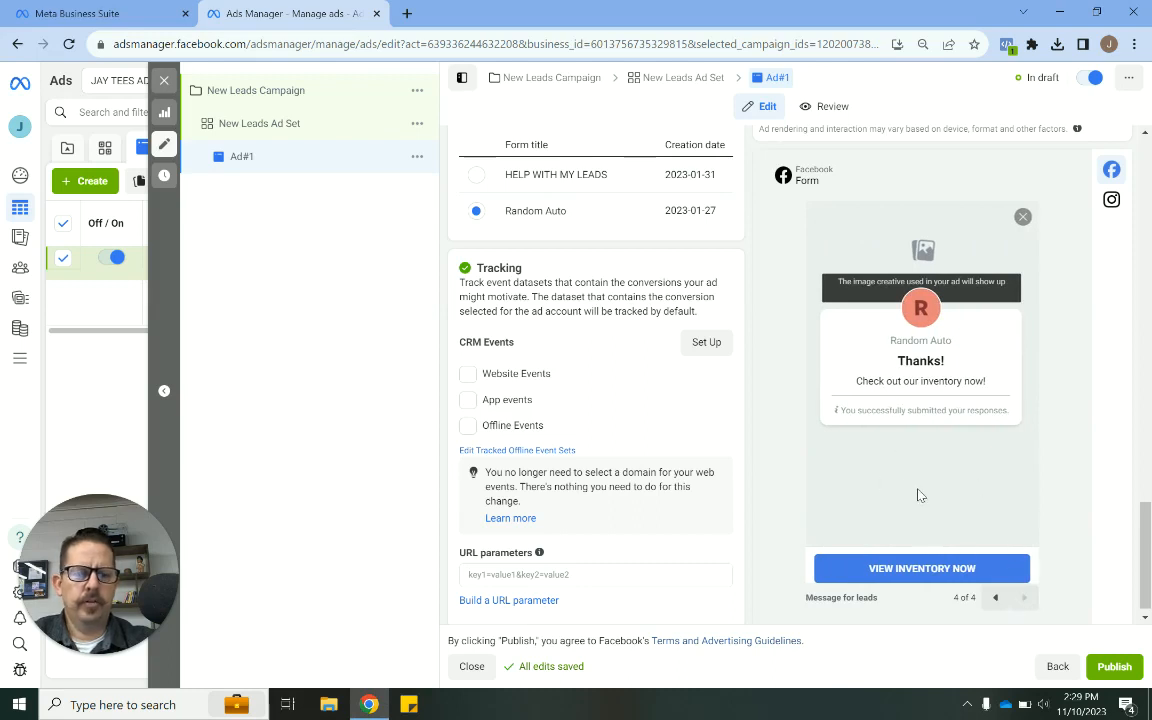
scroll(936, 486, "up", 5)
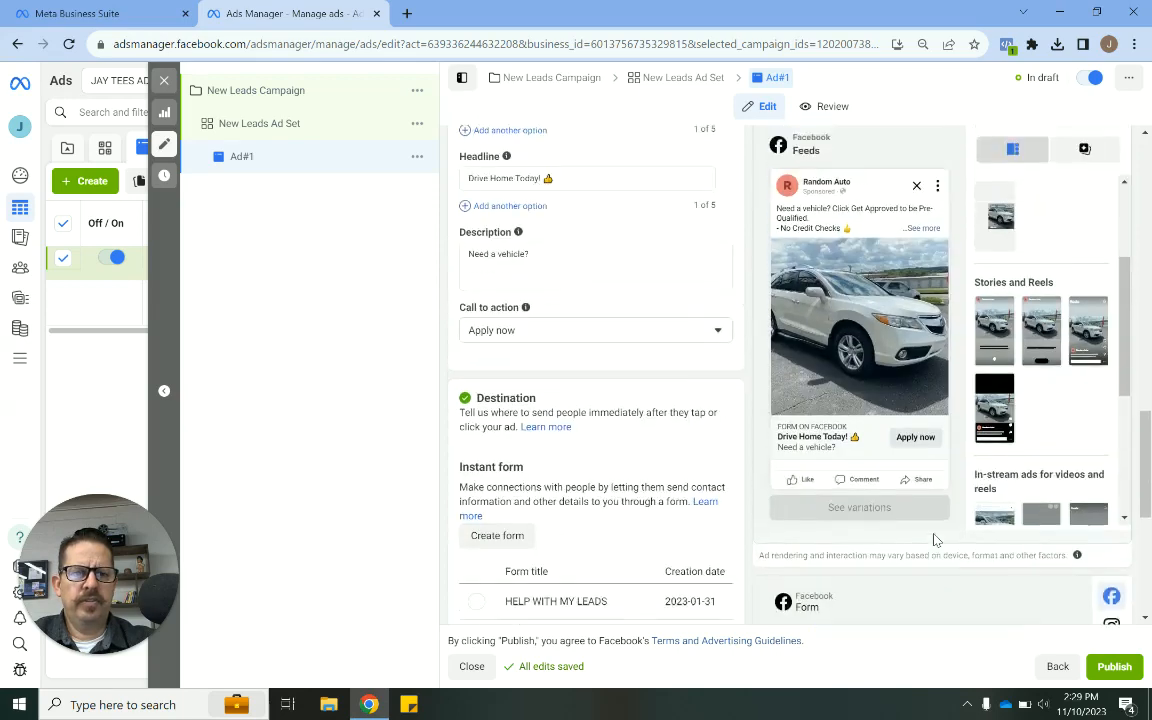
scroll(695, 407, "up", 5)
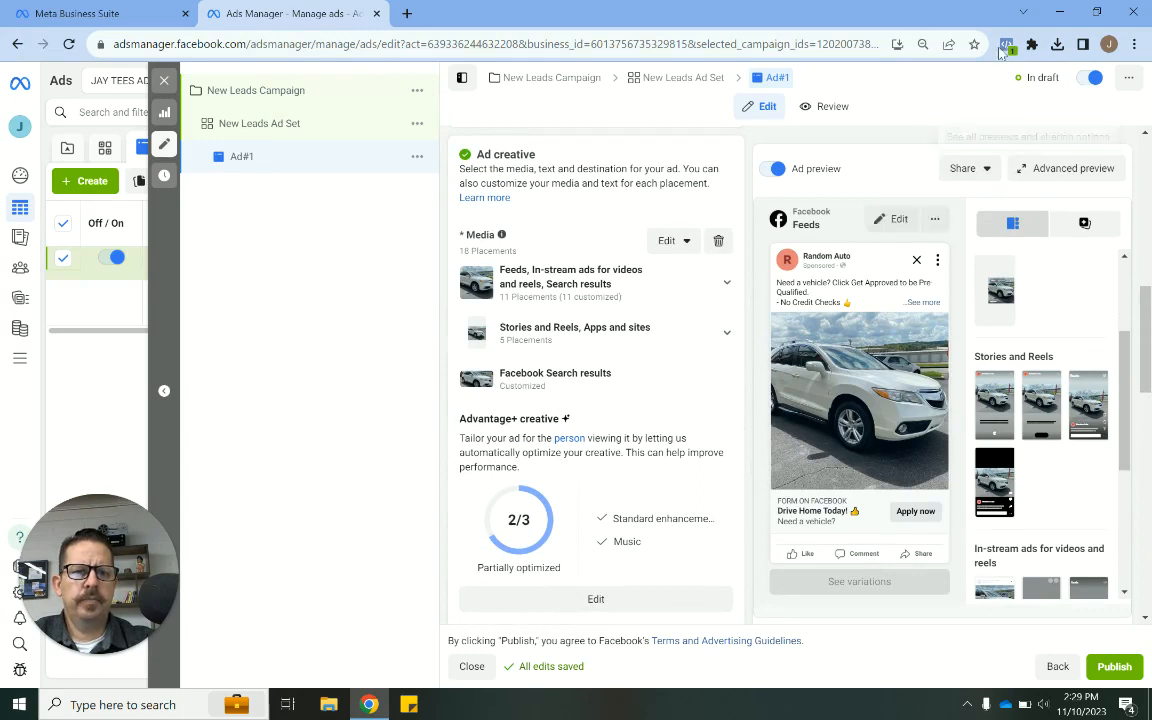
- Inspect the preview sharing options and open Advanced preview to review the ad across all placements
left_click(983, 180)
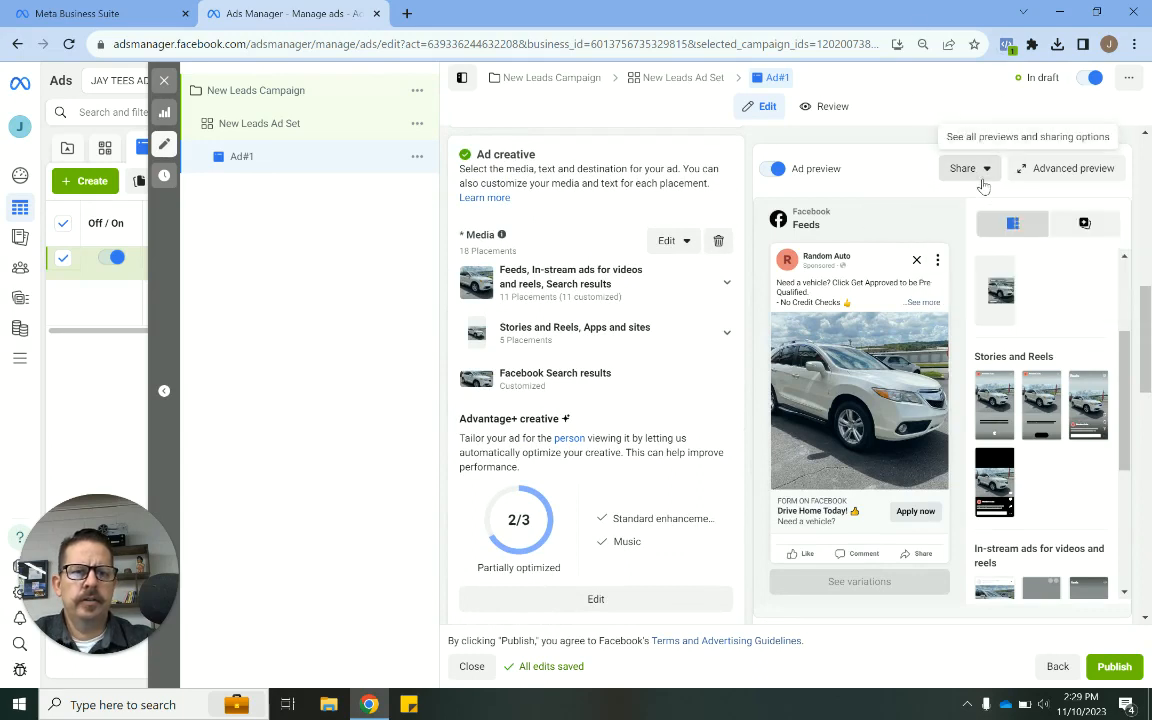
left_click(983, 180)
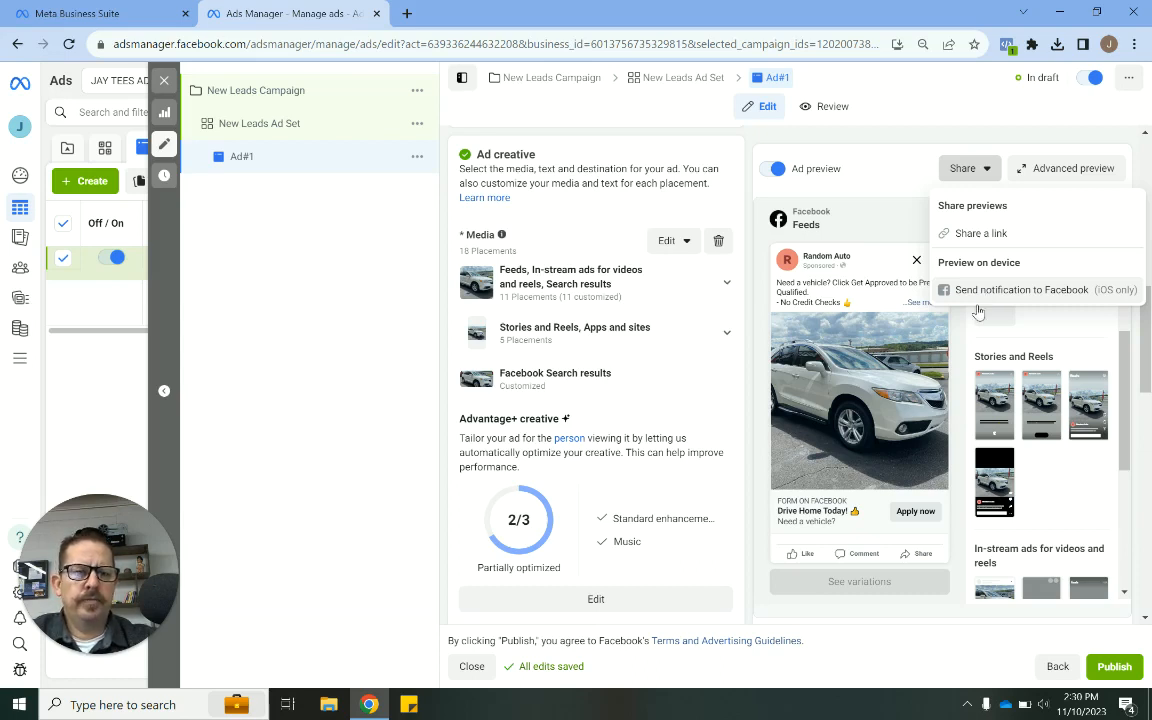
left_click(960, 358)
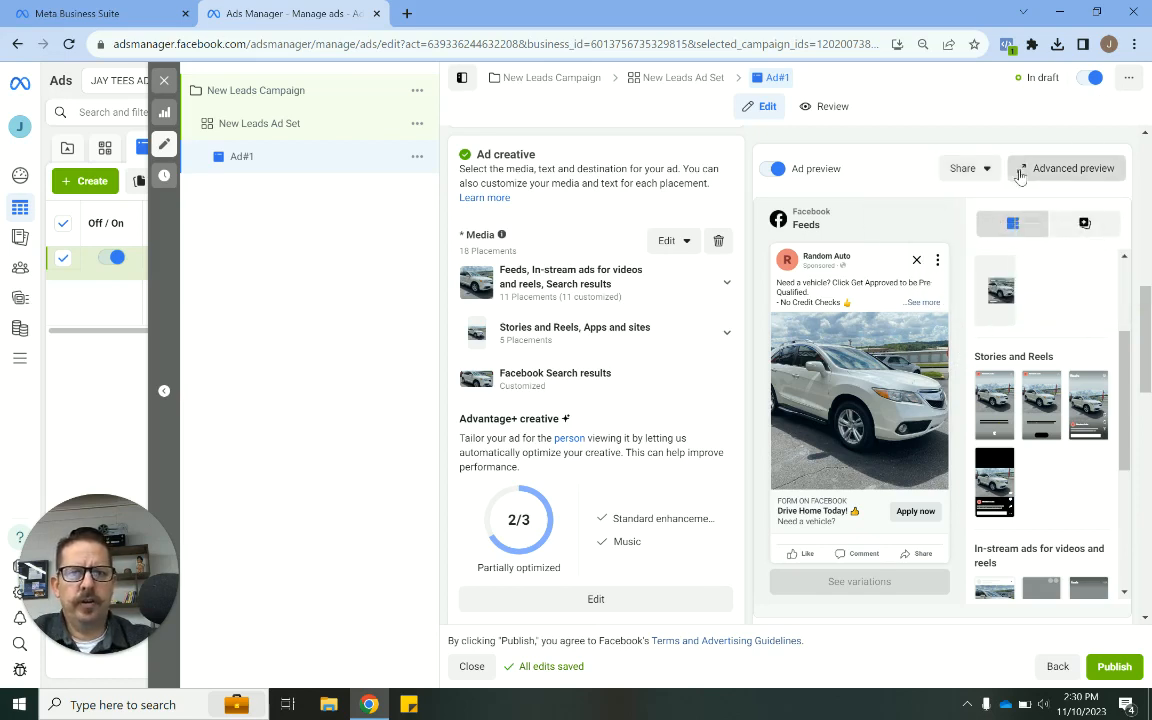
left_click(1066, 168)
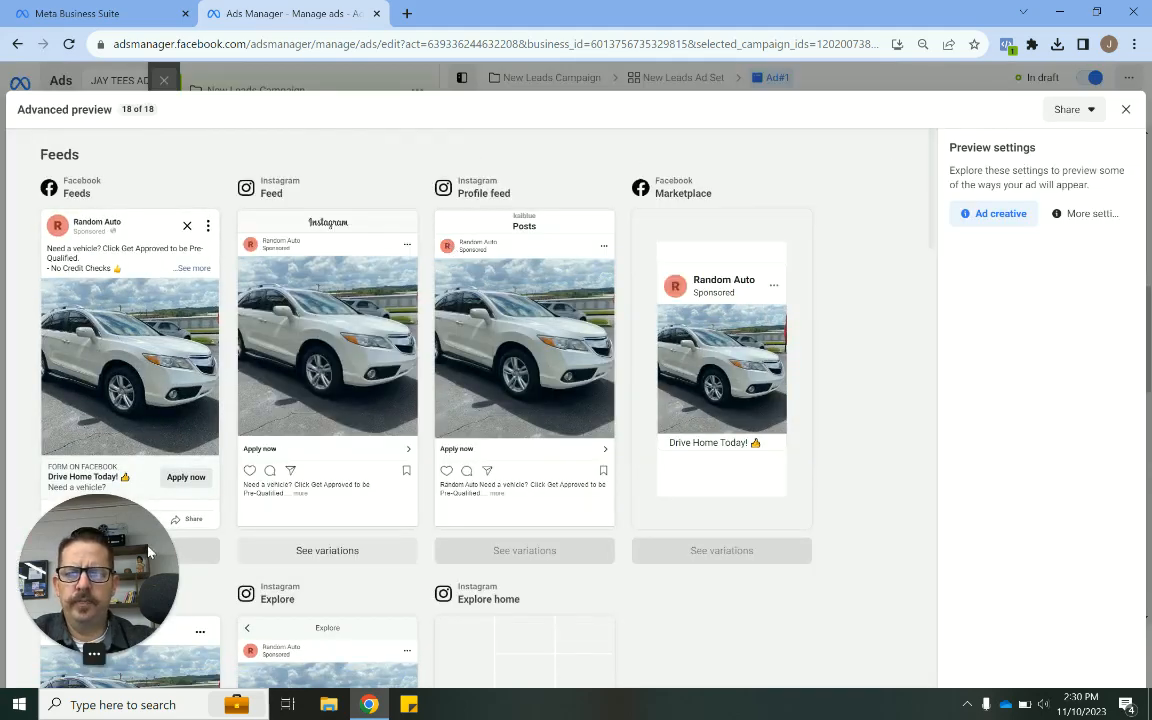
scroll(390, 380, "down", 5)
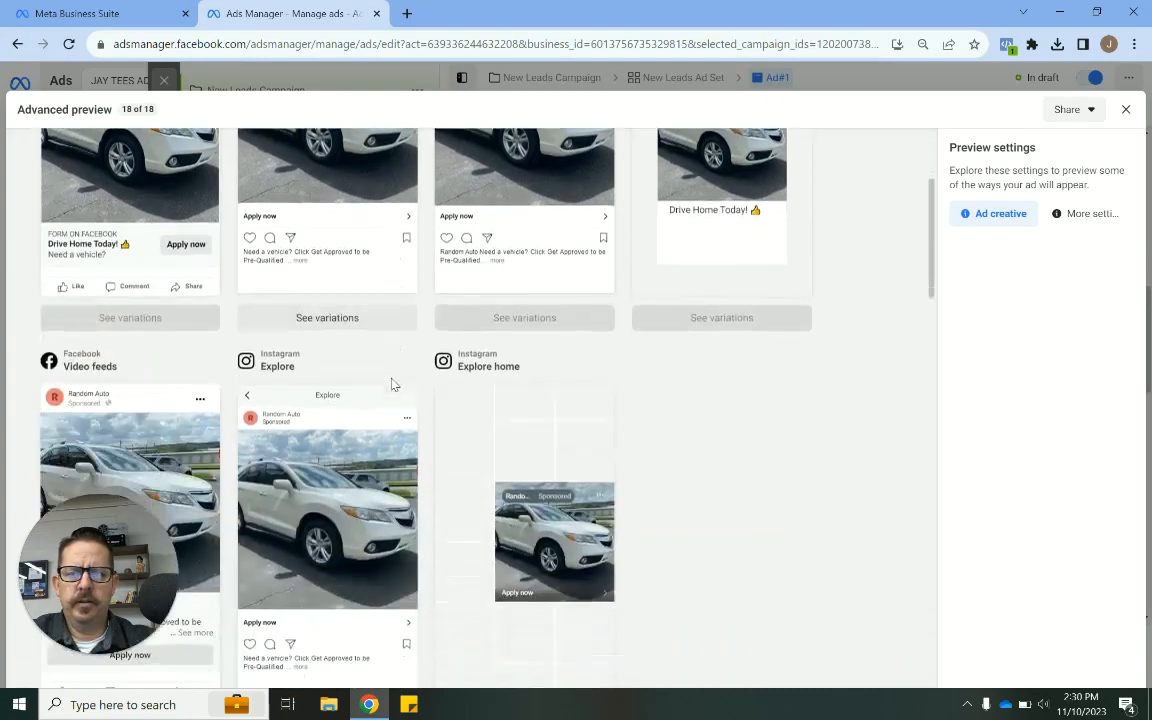
scroll(390, 377, "down", 5)
scroll(391, 380, "up", 7)
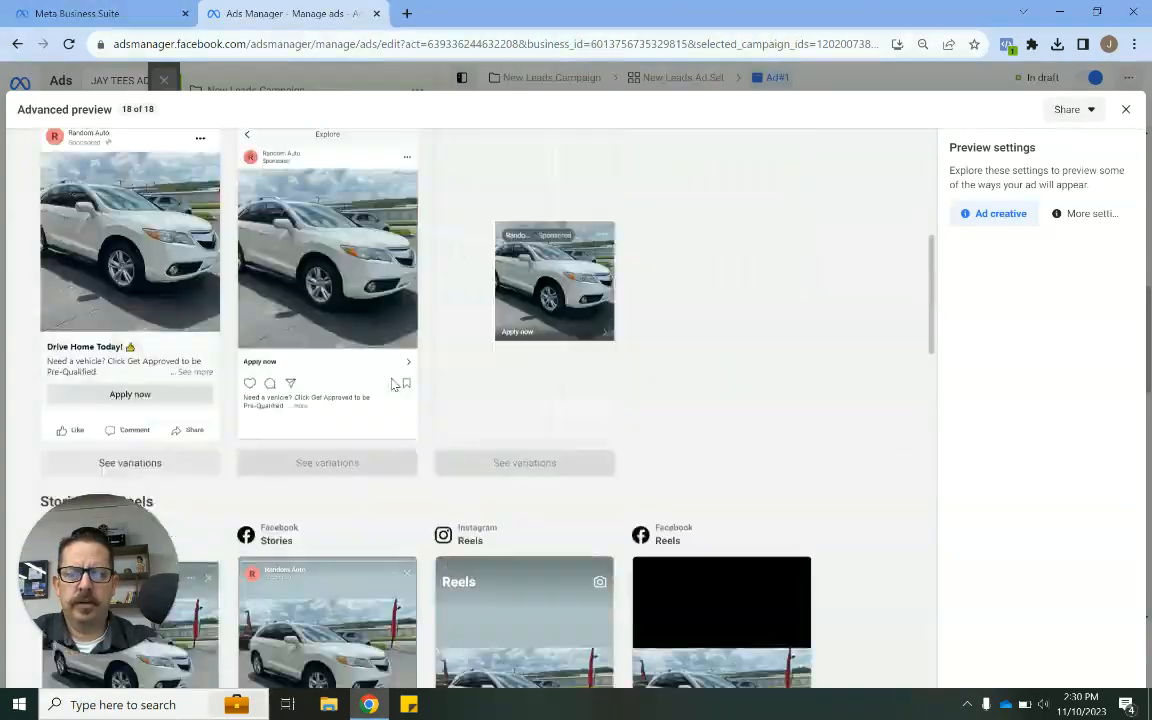
left_click(1126, 109)
scroll(660, 396, "down", 2)
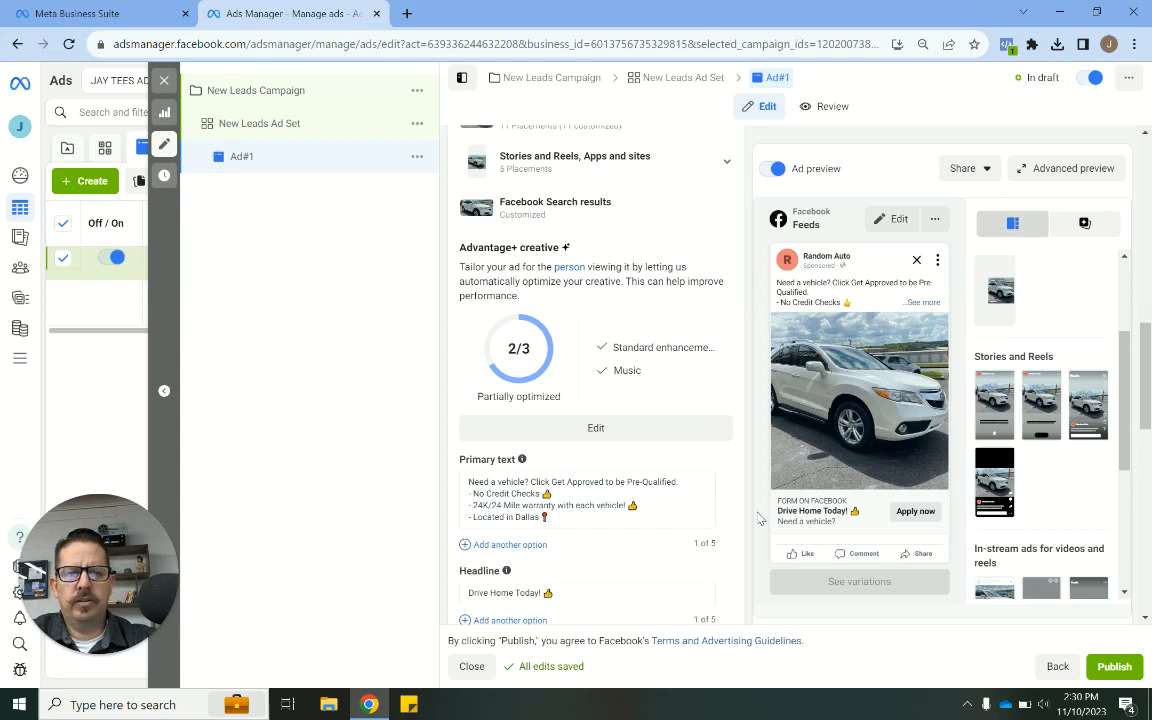
scroll(737, 466, "up", 3)
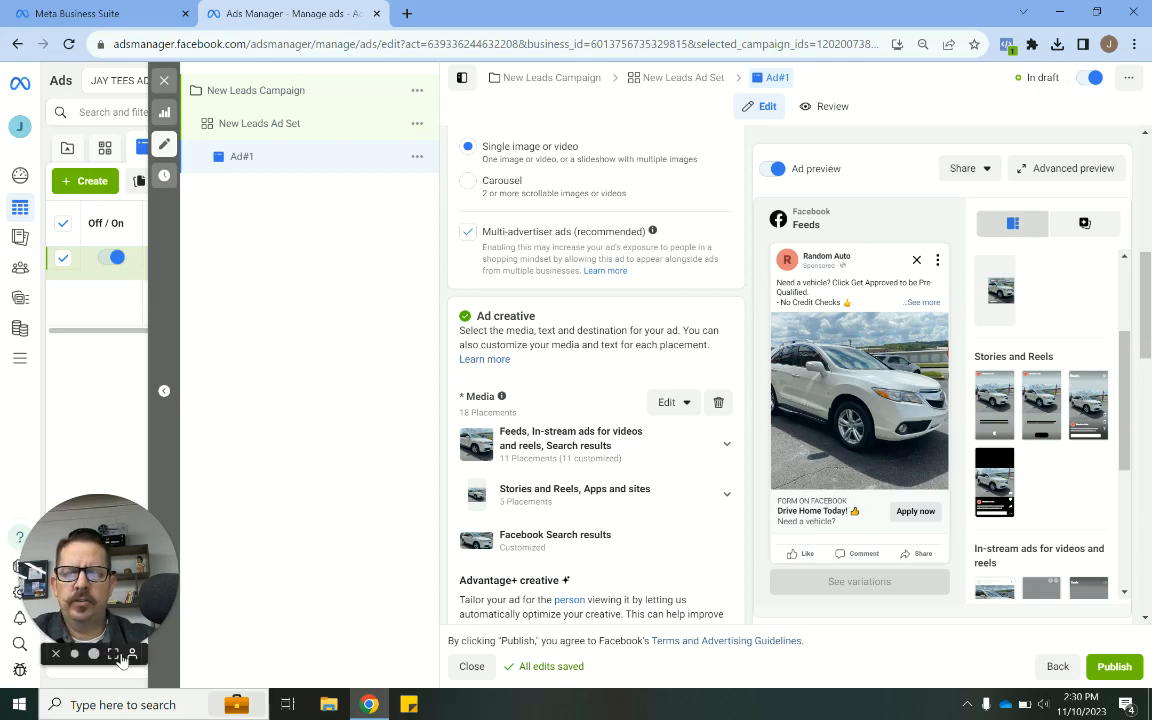
left_click(97, 656)
left_click_drag(162, 489, 259, 422)
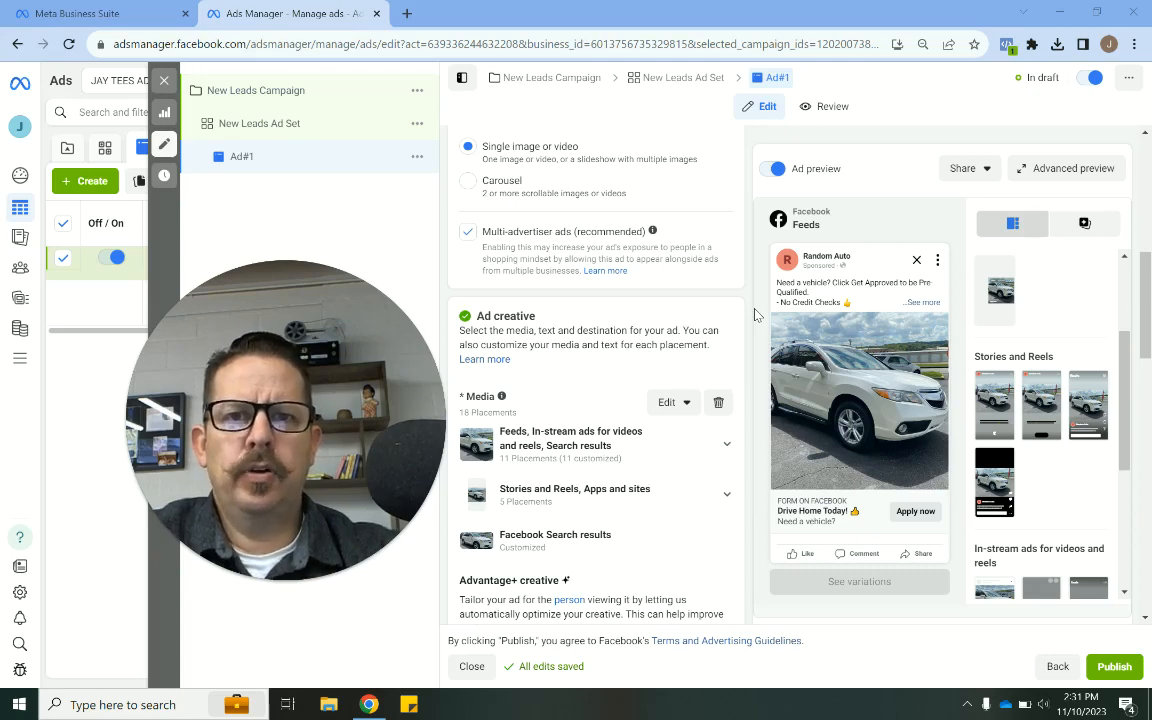
mouse_move(367, 375)
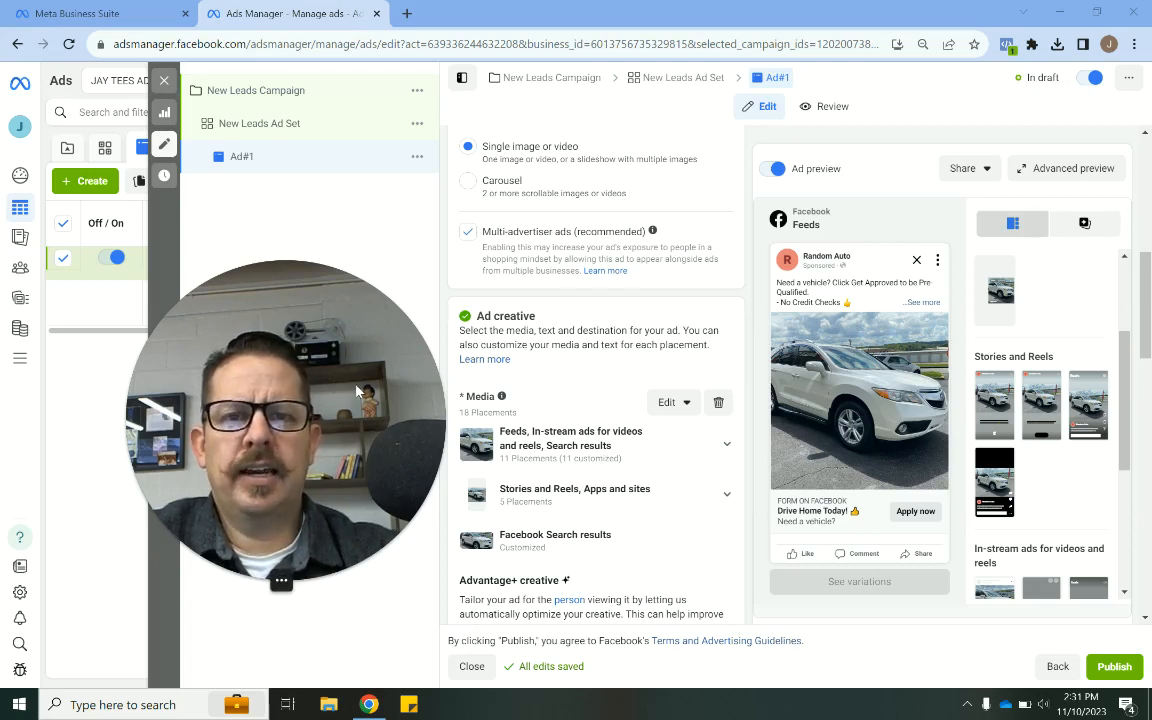